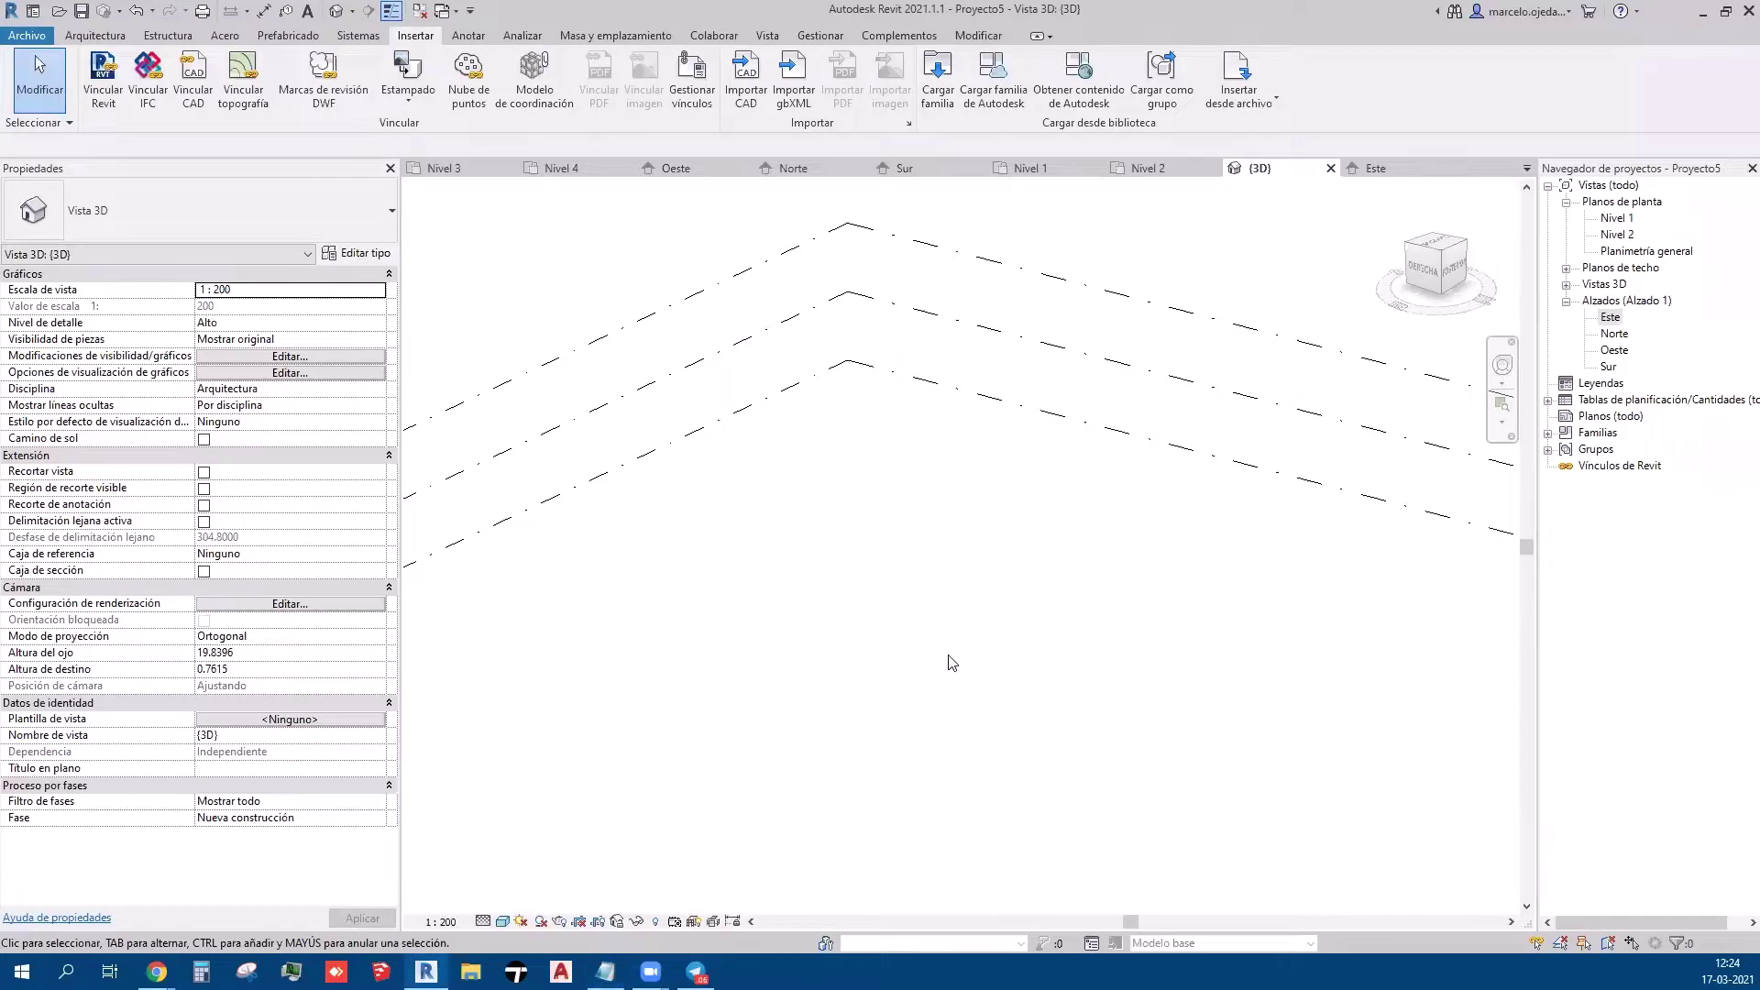
pyautogui.moveTo(963, 620); pyautogui.dragTo(1041, 577, button='middle')
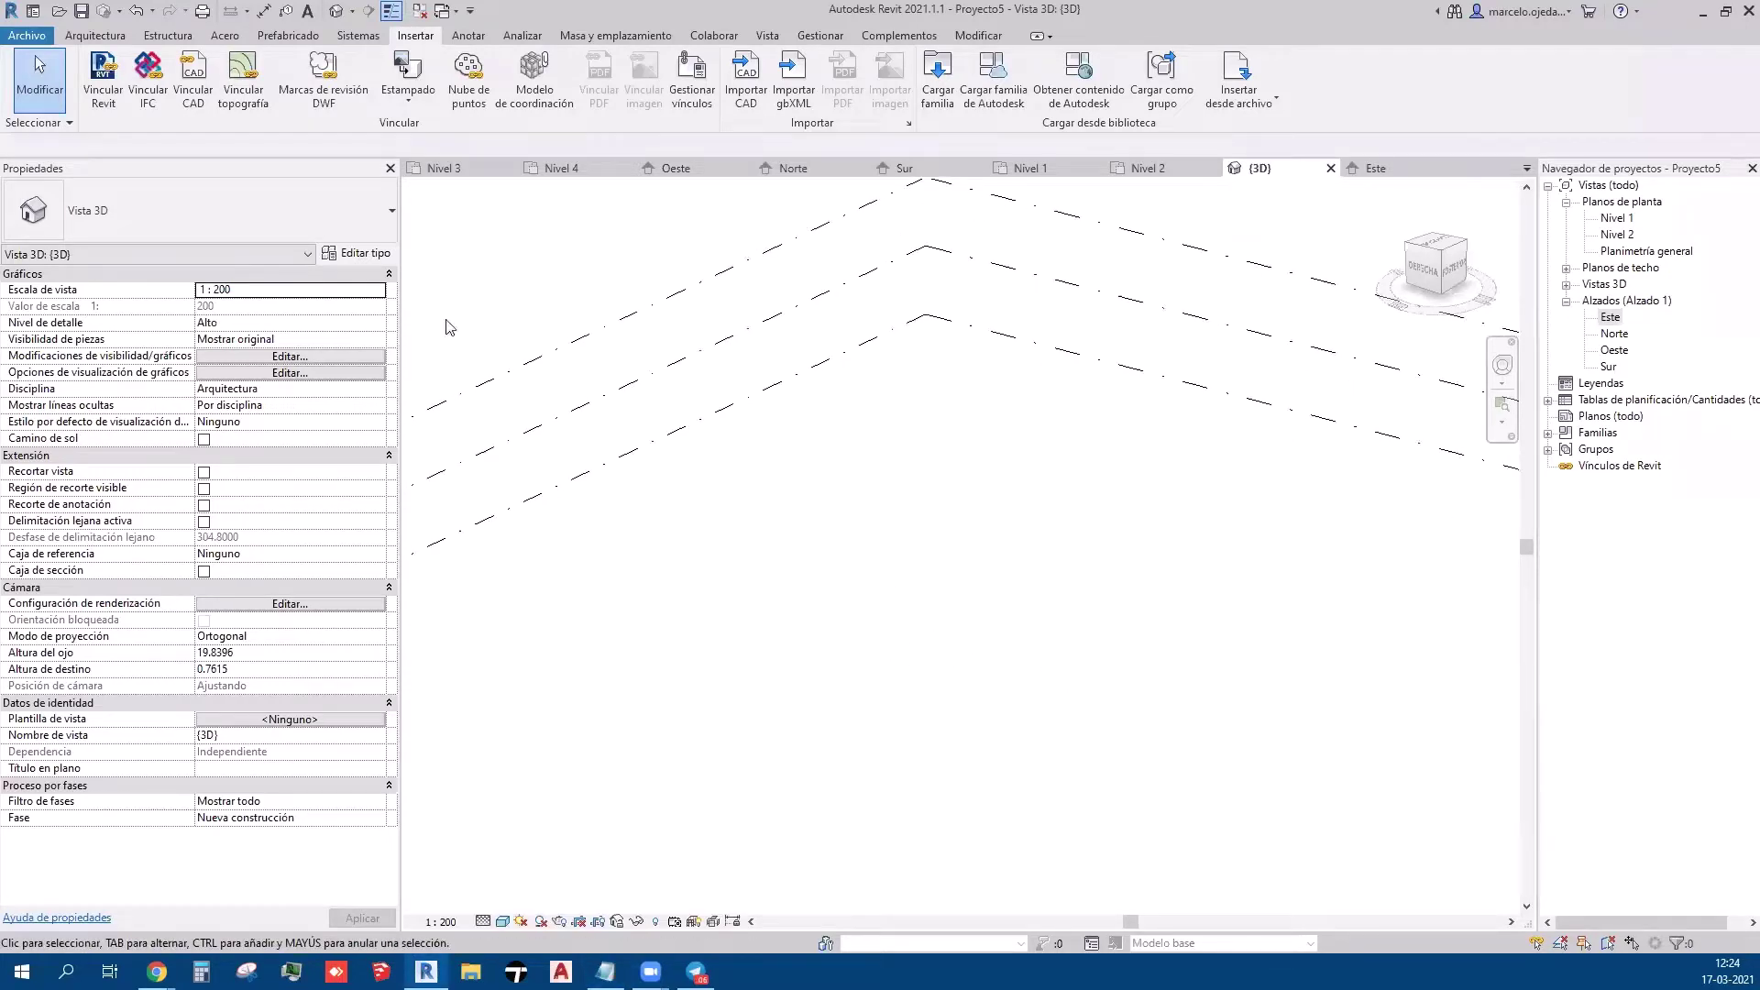
pyautogui.click(78, 37)
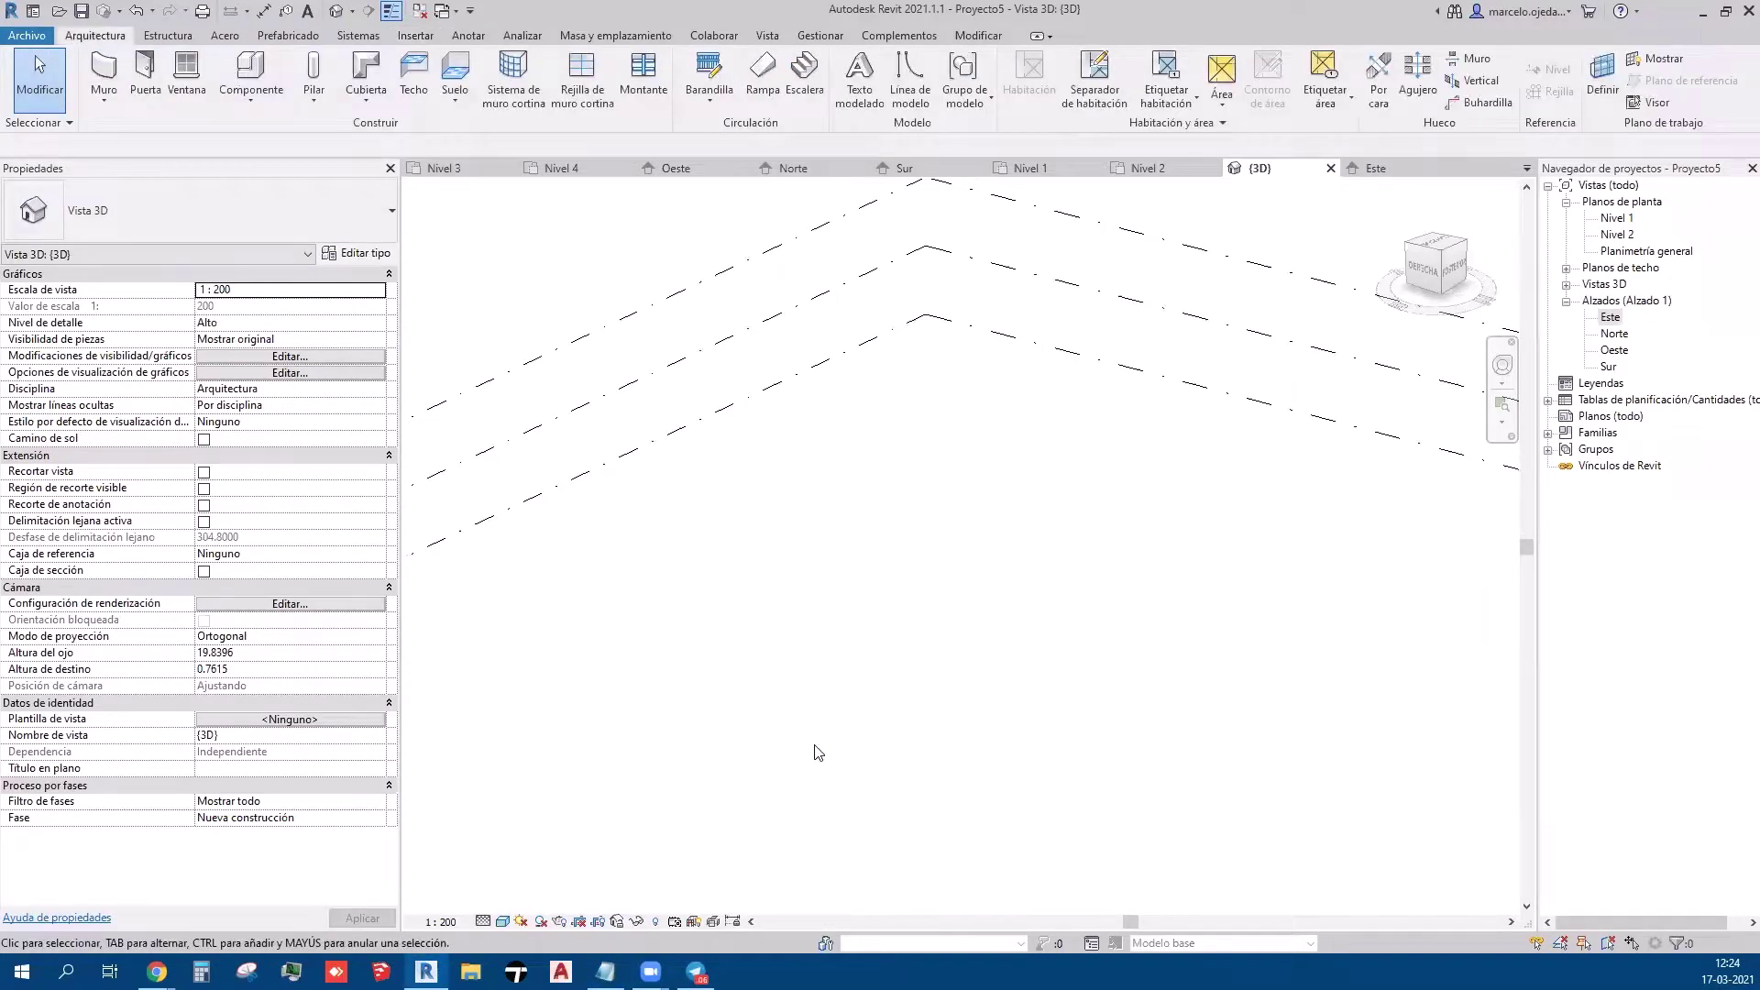
pyautogui.moveTo(696, 756); pyautogui.dragTo(754, 735, button='middle')
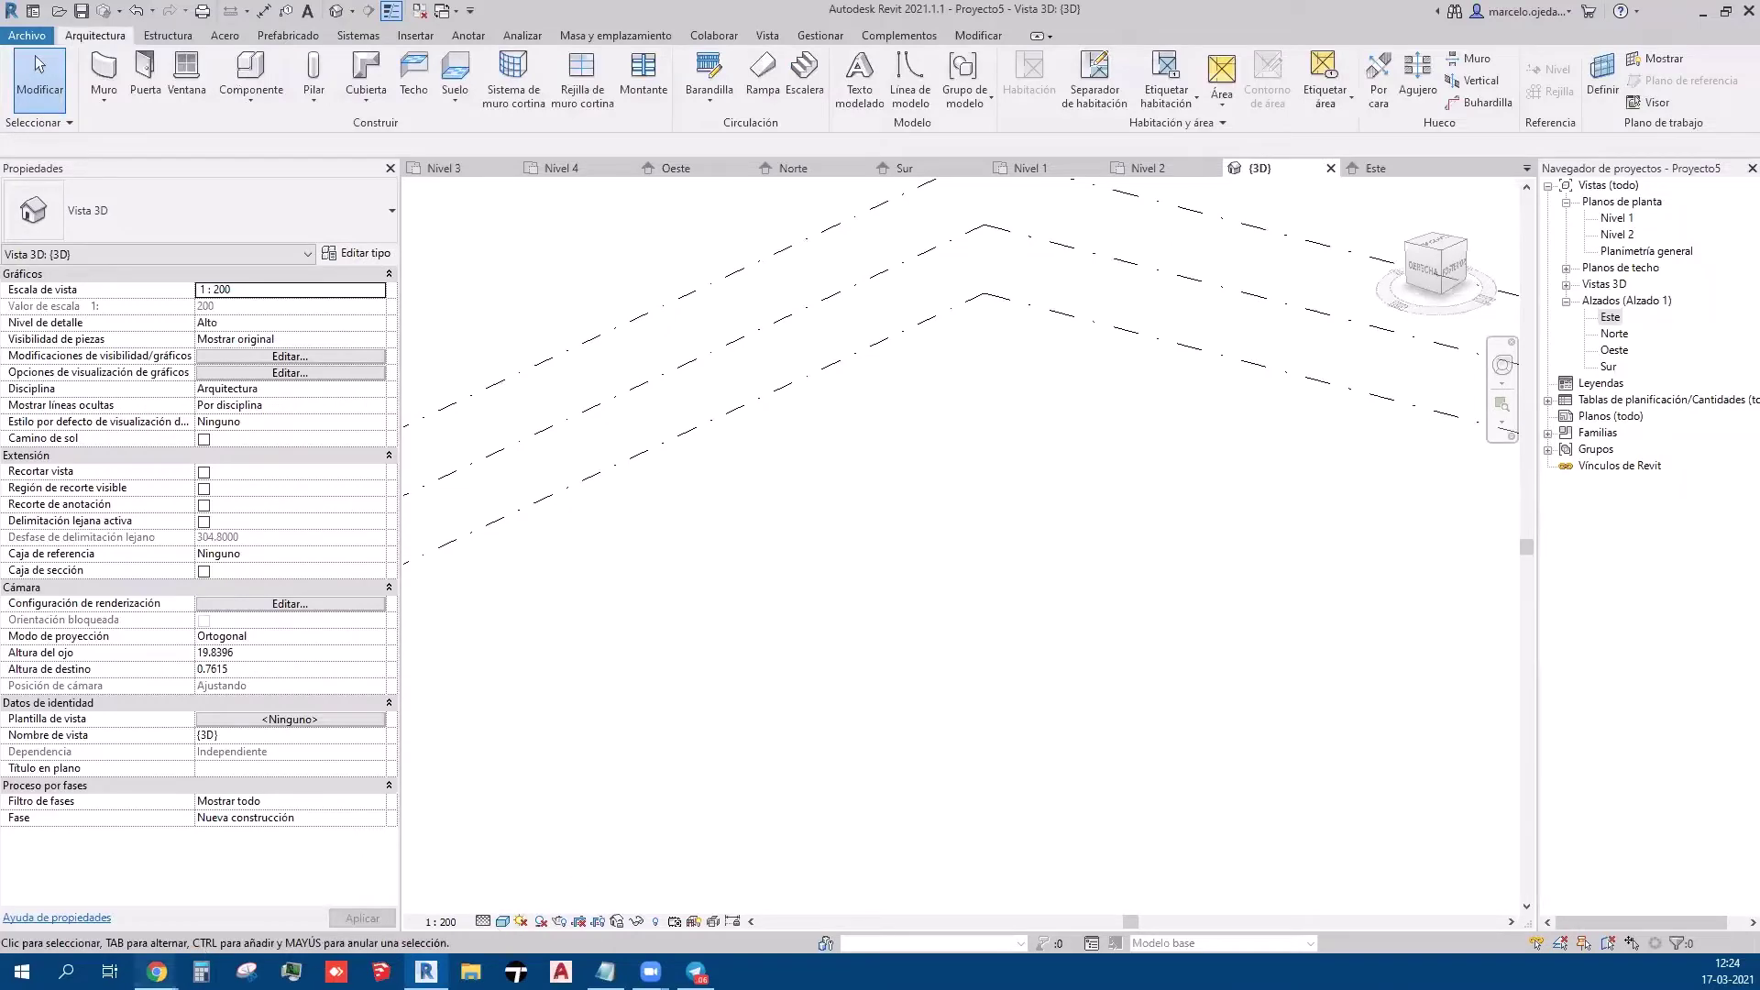
# - Switch to Chrome, examine the cultural centre reference projects across the open pages, and return to Revit
pyautogui.moveTo(157, 972)
pyautogui.click(268, 893)
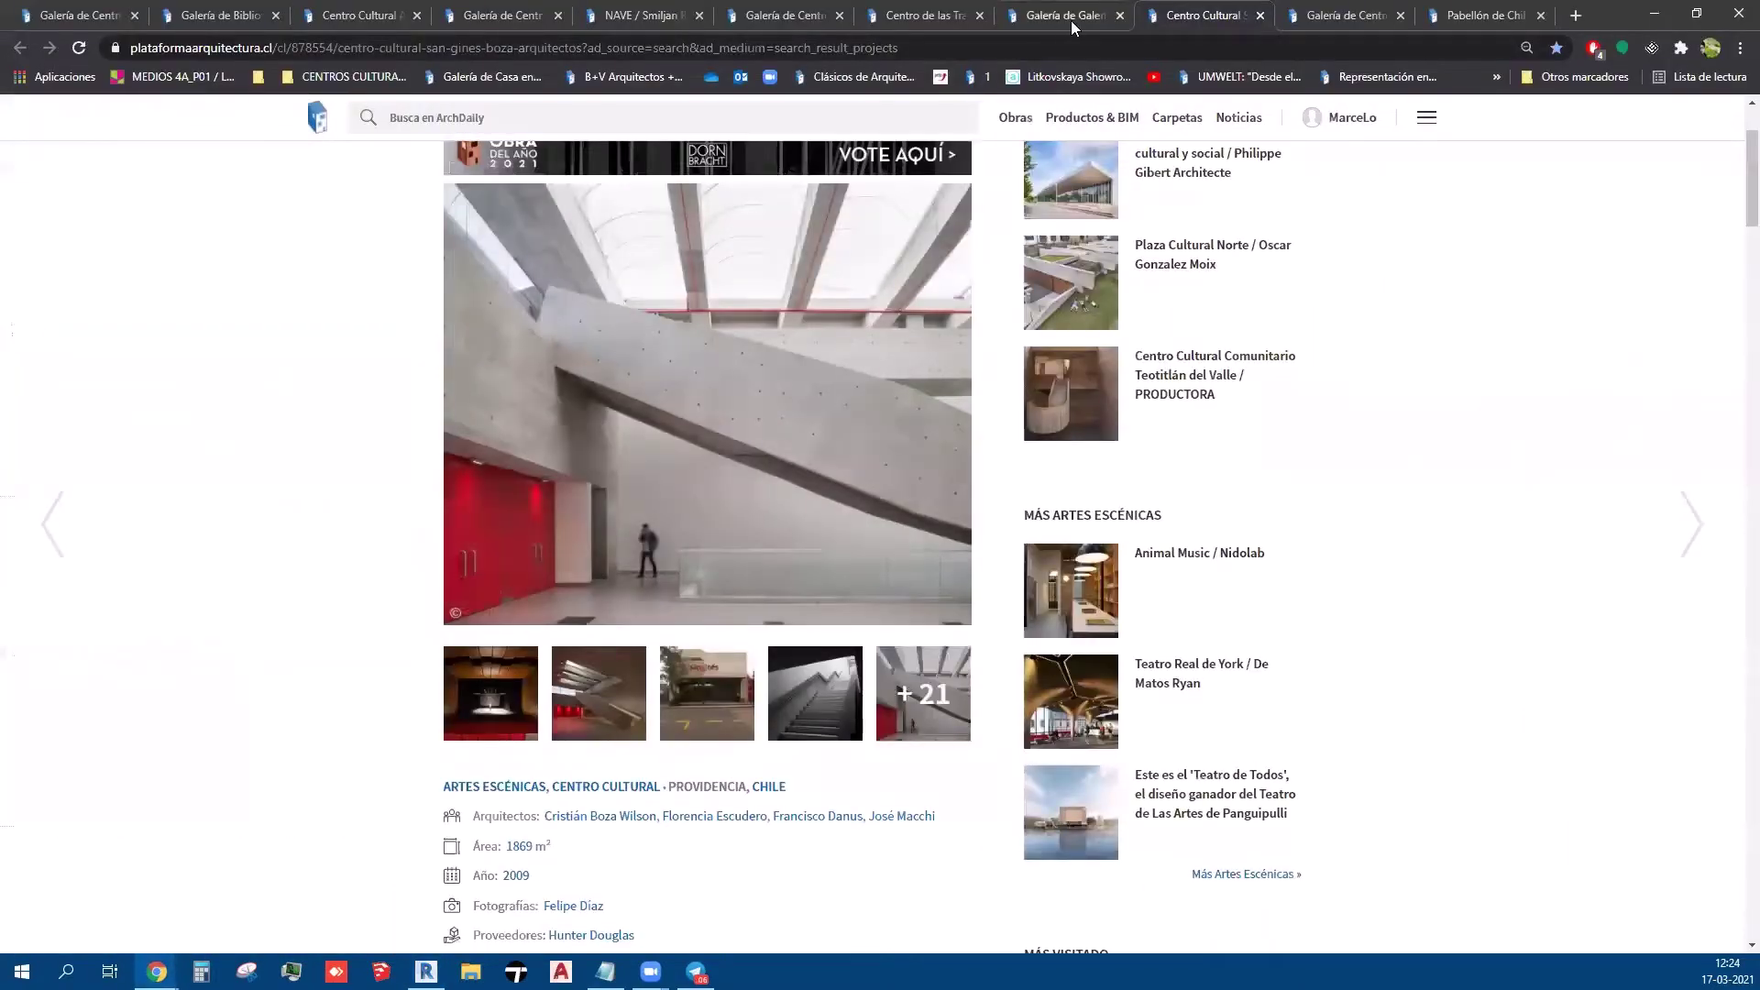
pyautogui.click(1070, 20)
pyautogui.click(920, 17)
pyautogui.click(823, 18)
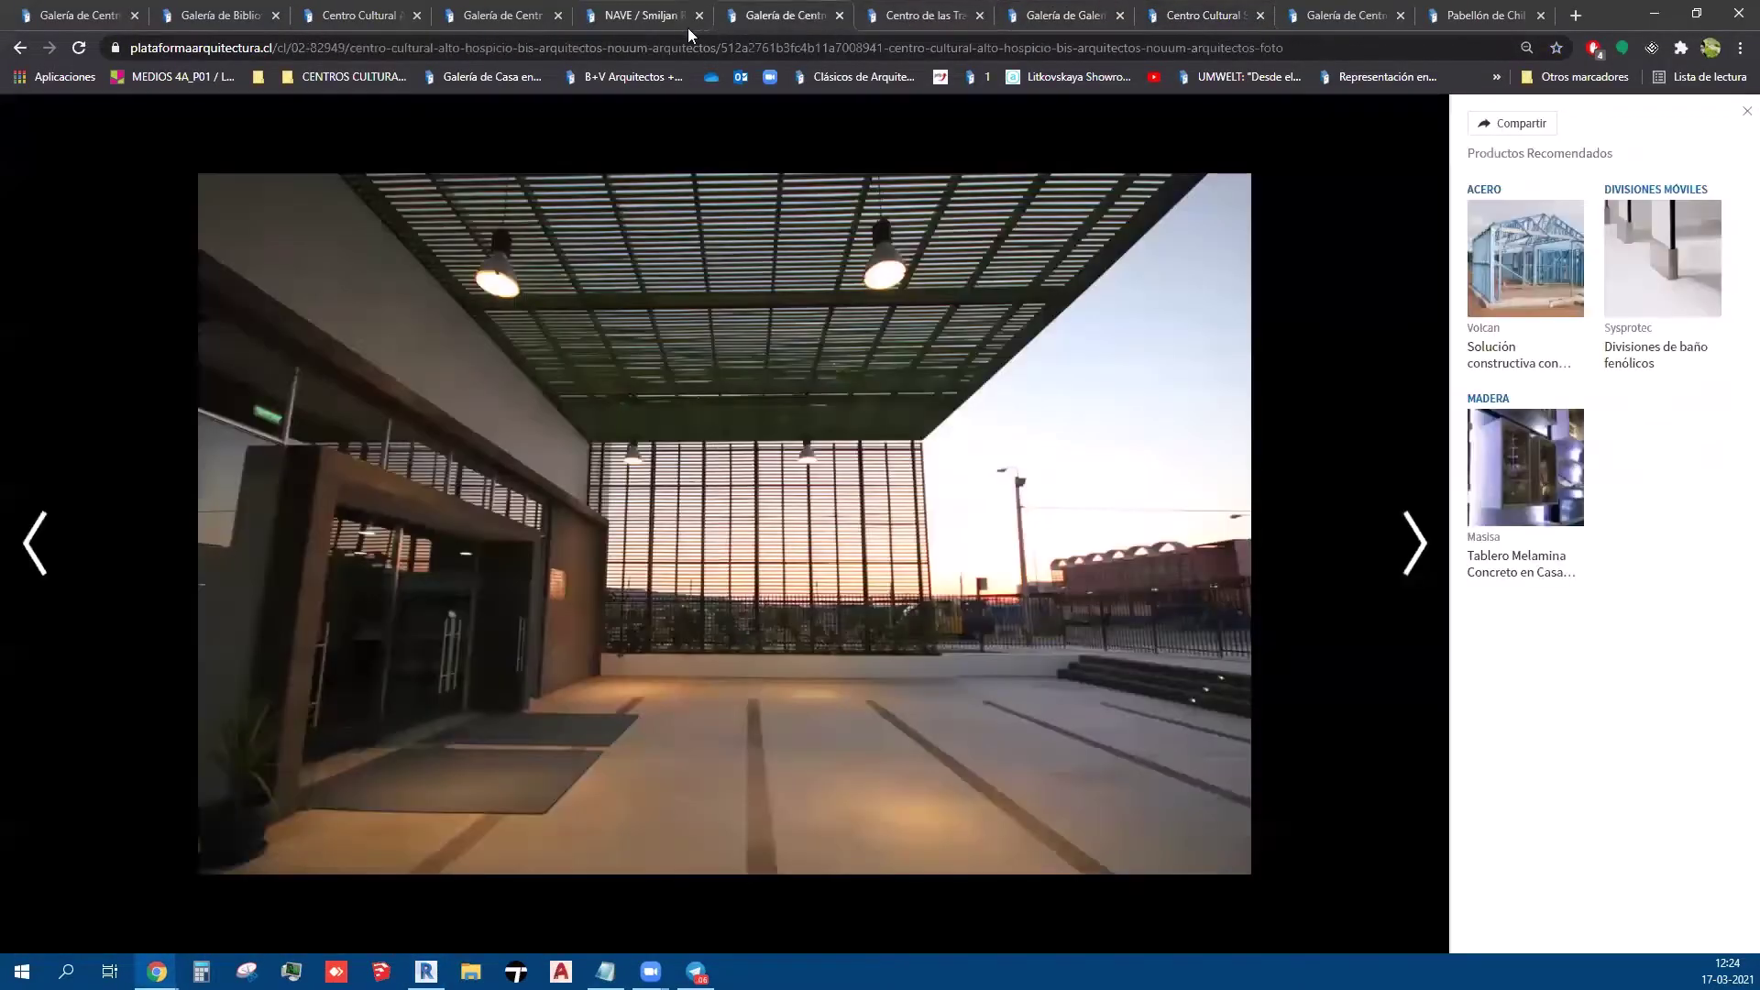
pyautogui.click(629, 23)
pyautogui.click(543, 16)
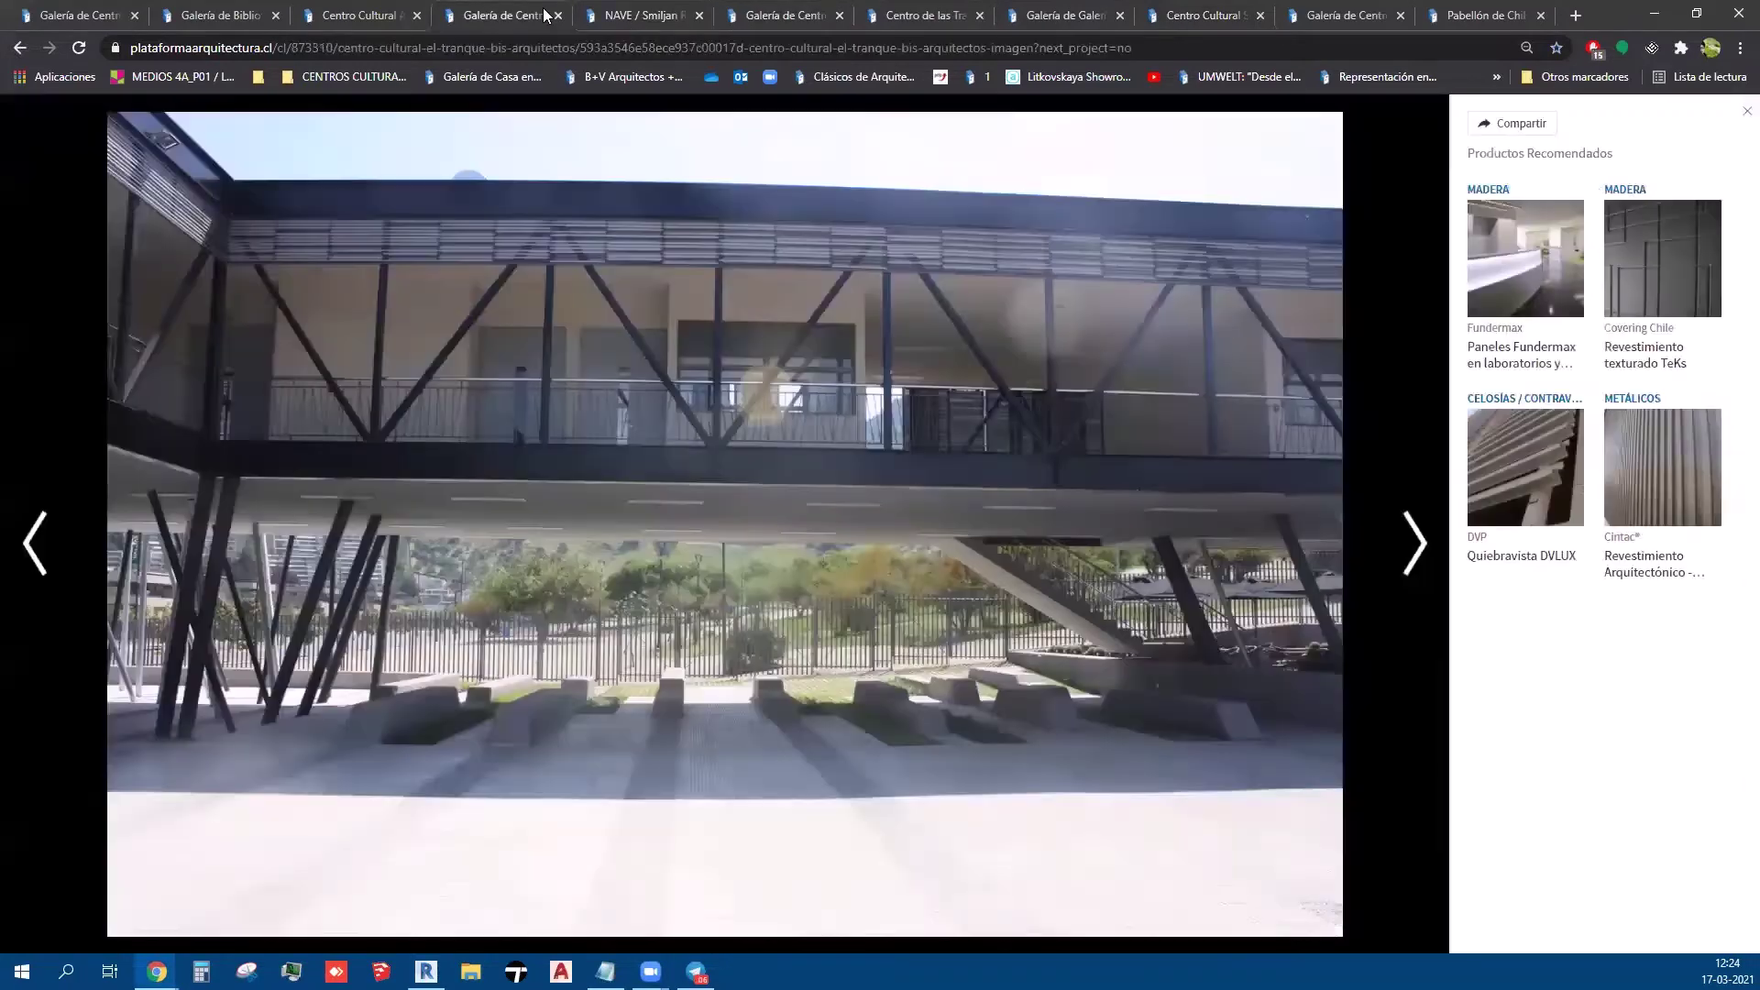
pyautogui.click(396, 22)
pyautogui.scroll(10, 421, 519)
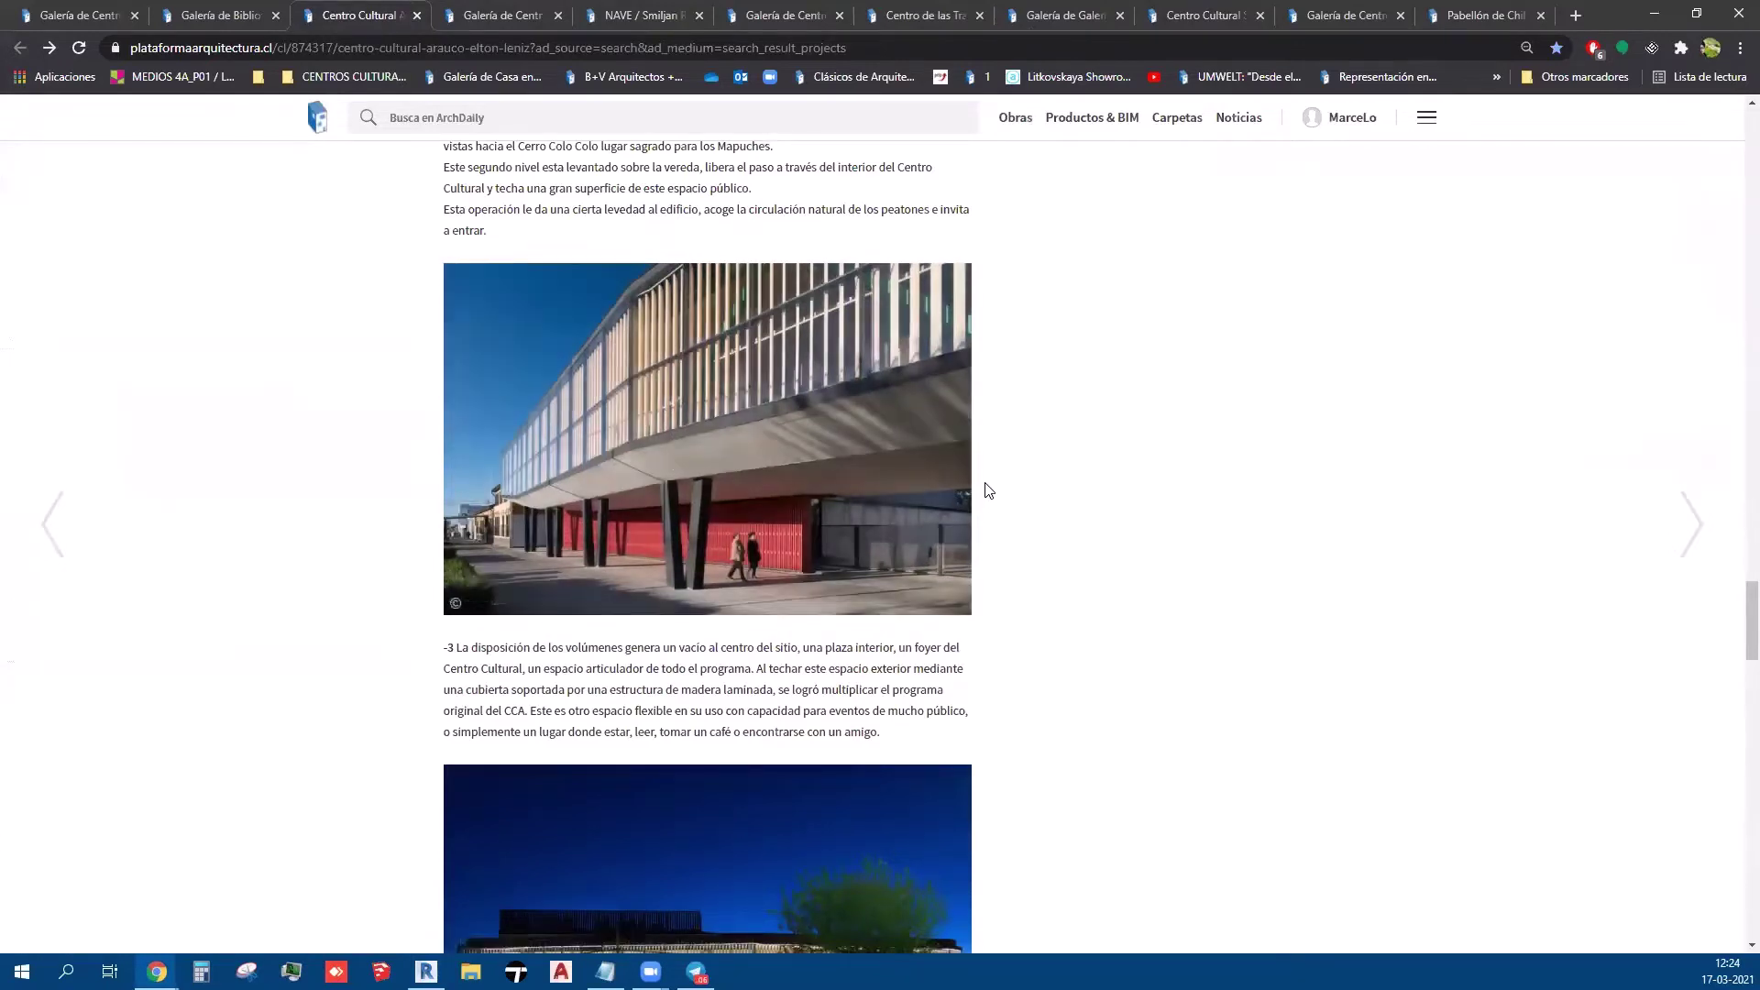
pyautogui.click(711, 468)
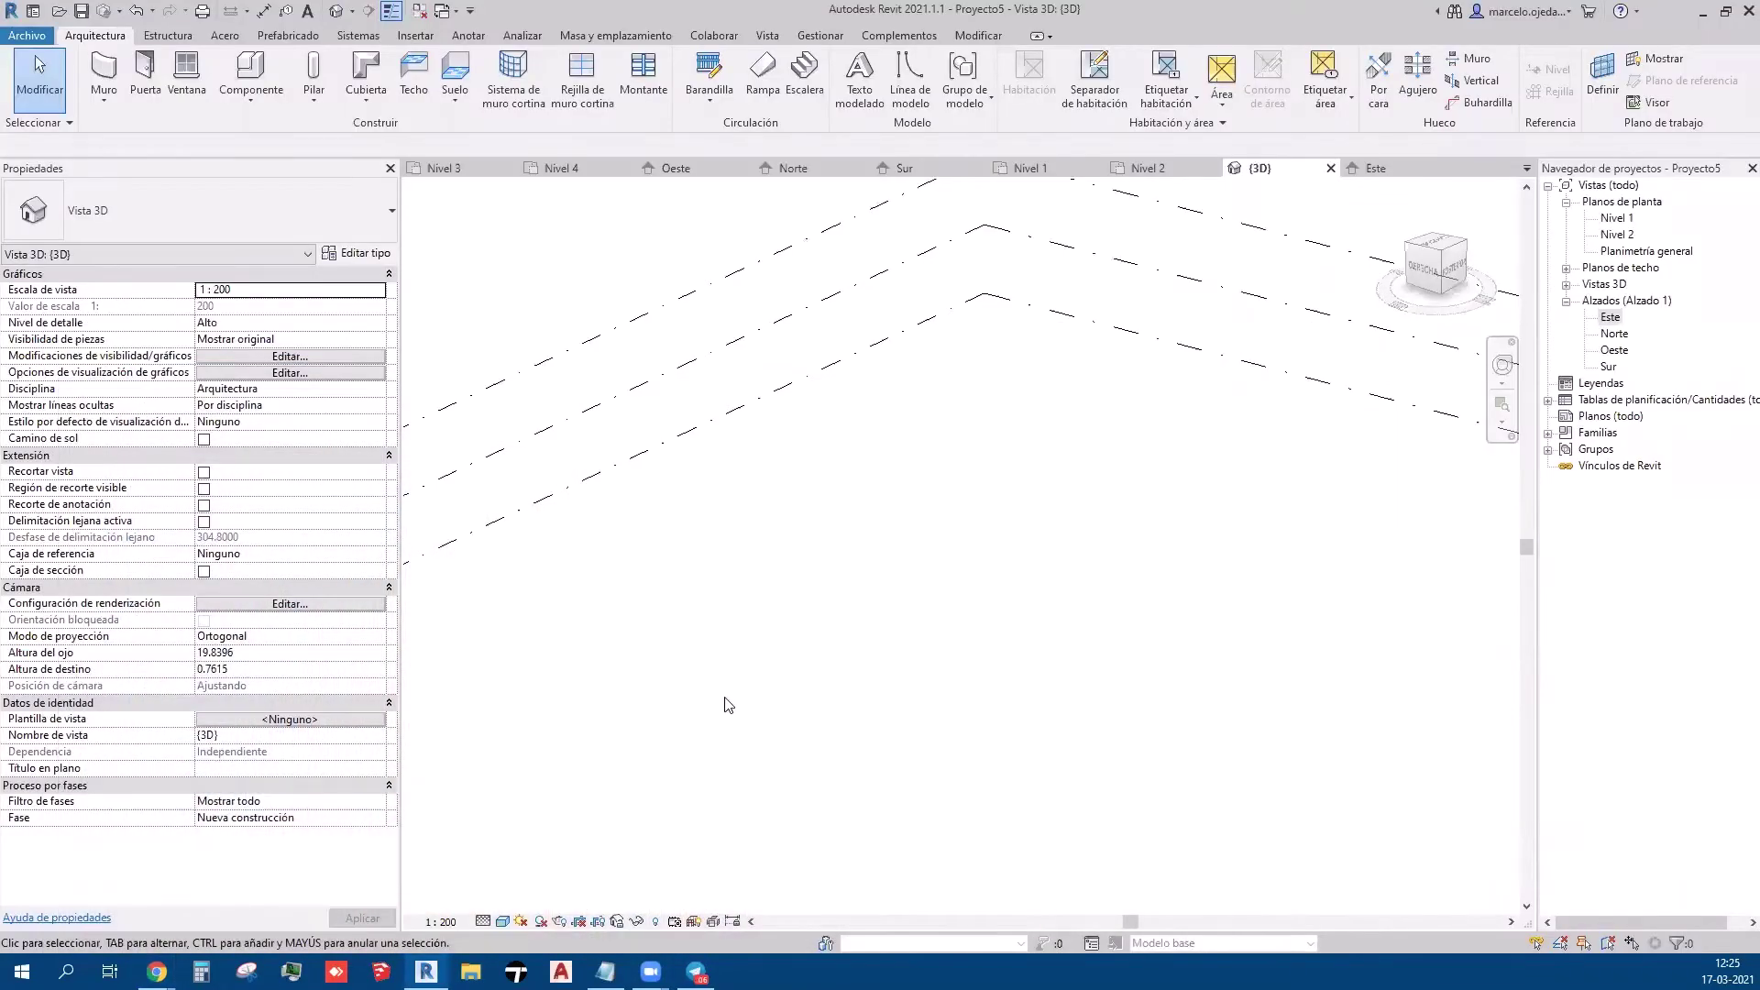
# - Start an architectural floor sketch, declining to save the project and leaving the reminder options as they are
pyautogui.scroll(-5, 856, 608)
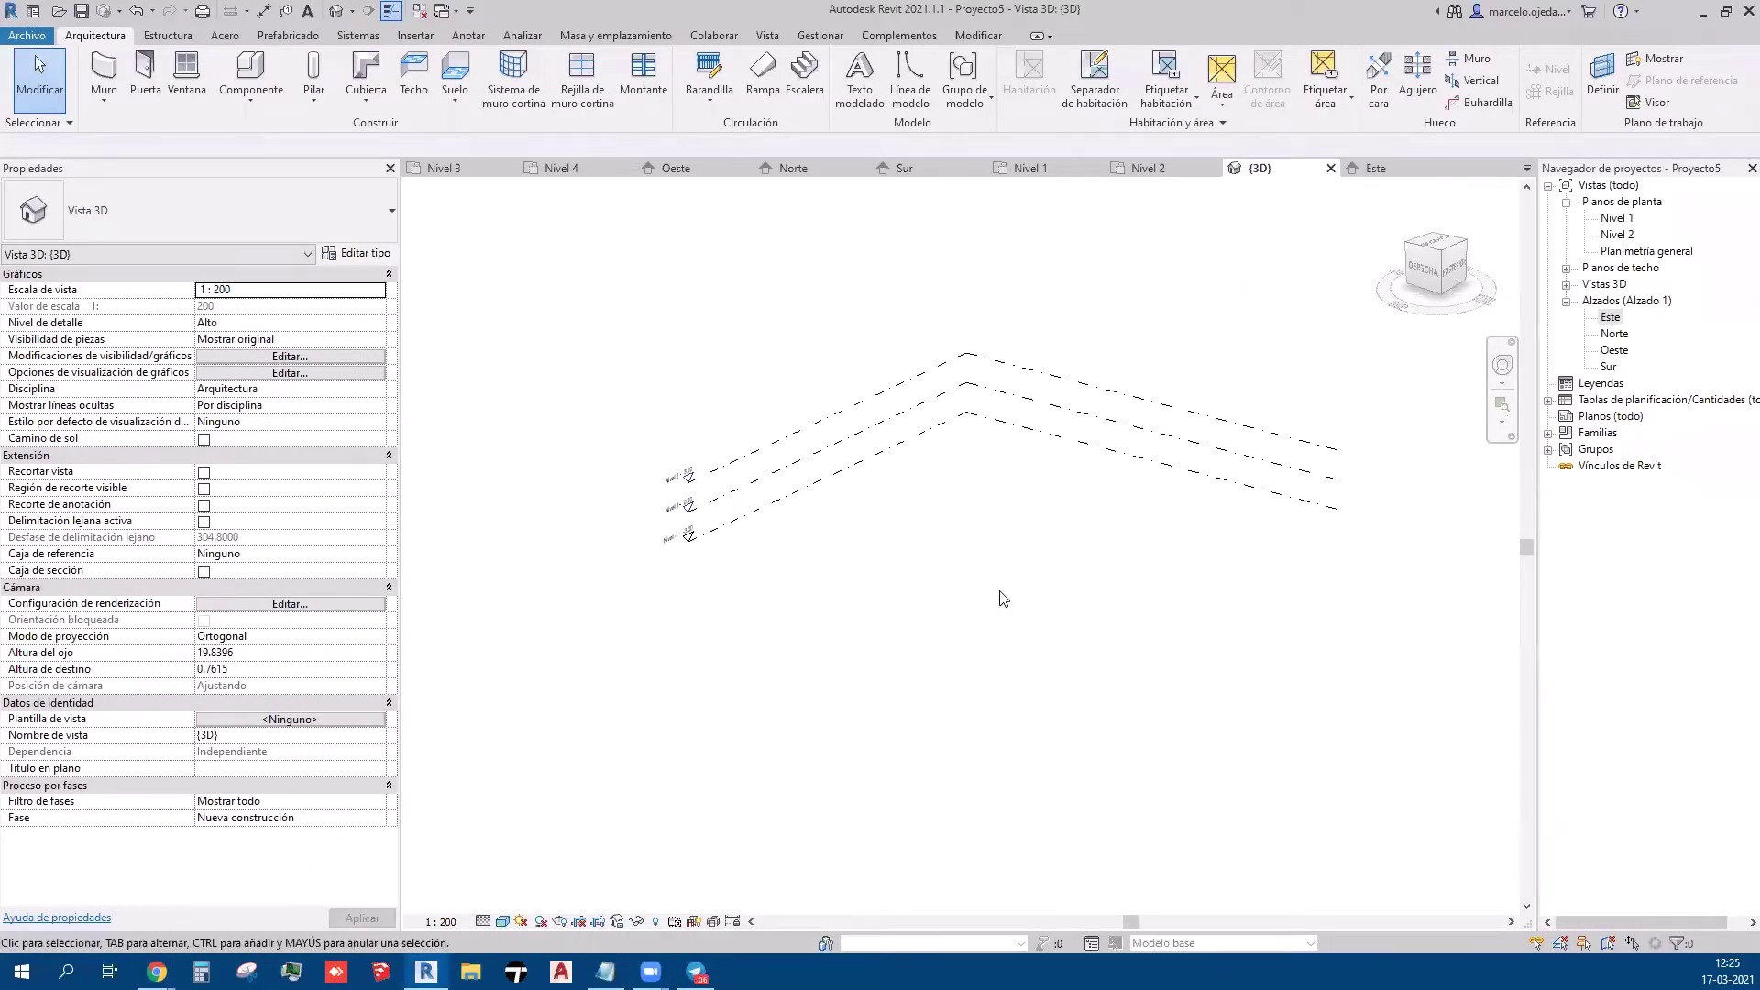
pyautogui.moveTo(931, 573); pyautogui.dragTo(833, 573, button='middle')
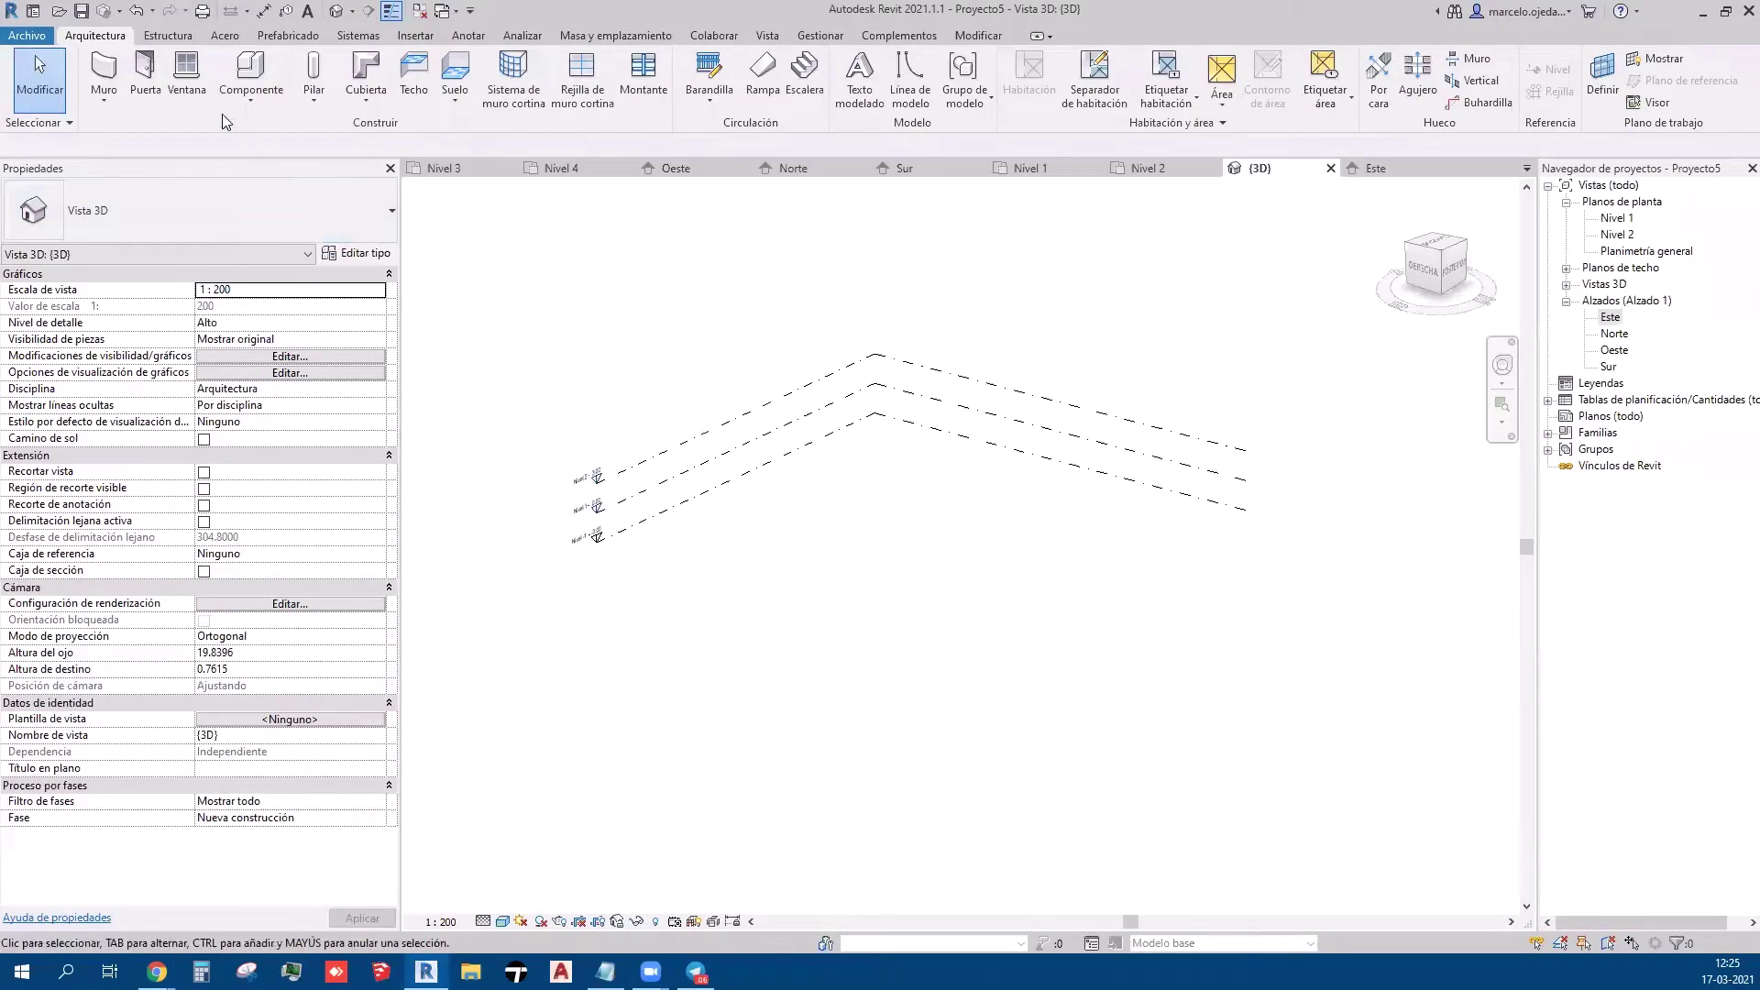
pyautogui.click(168, 36)
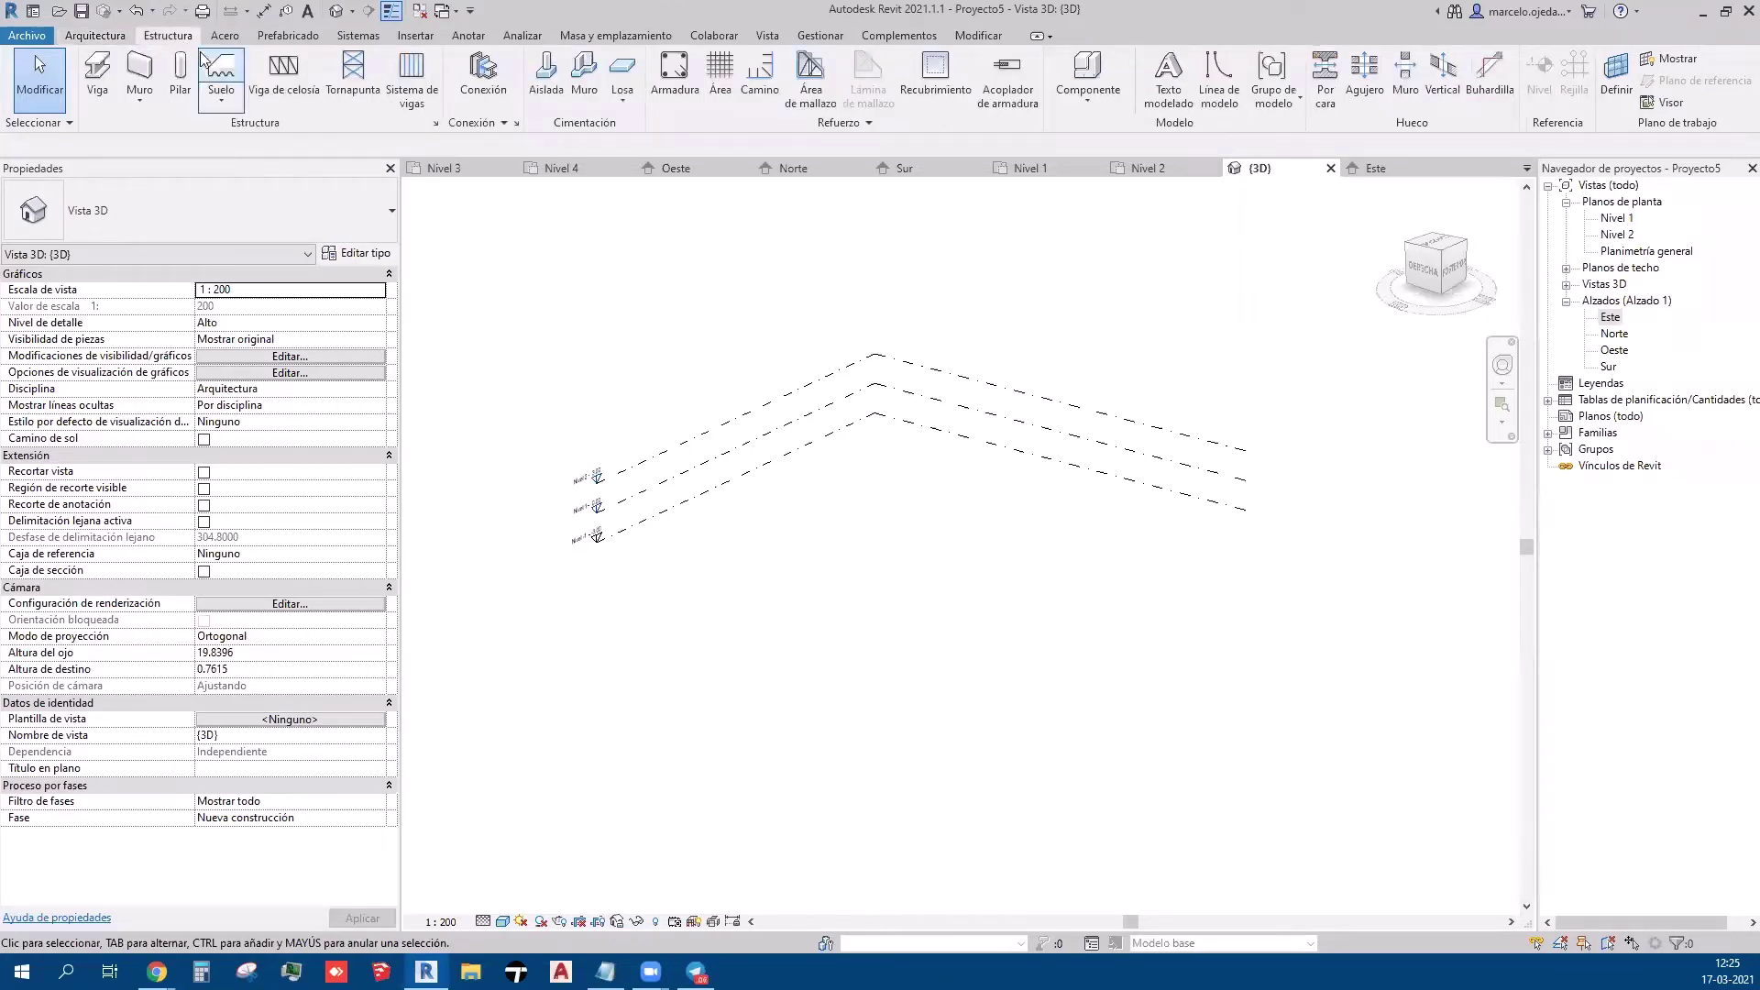
pyautogui.click(94, 35)
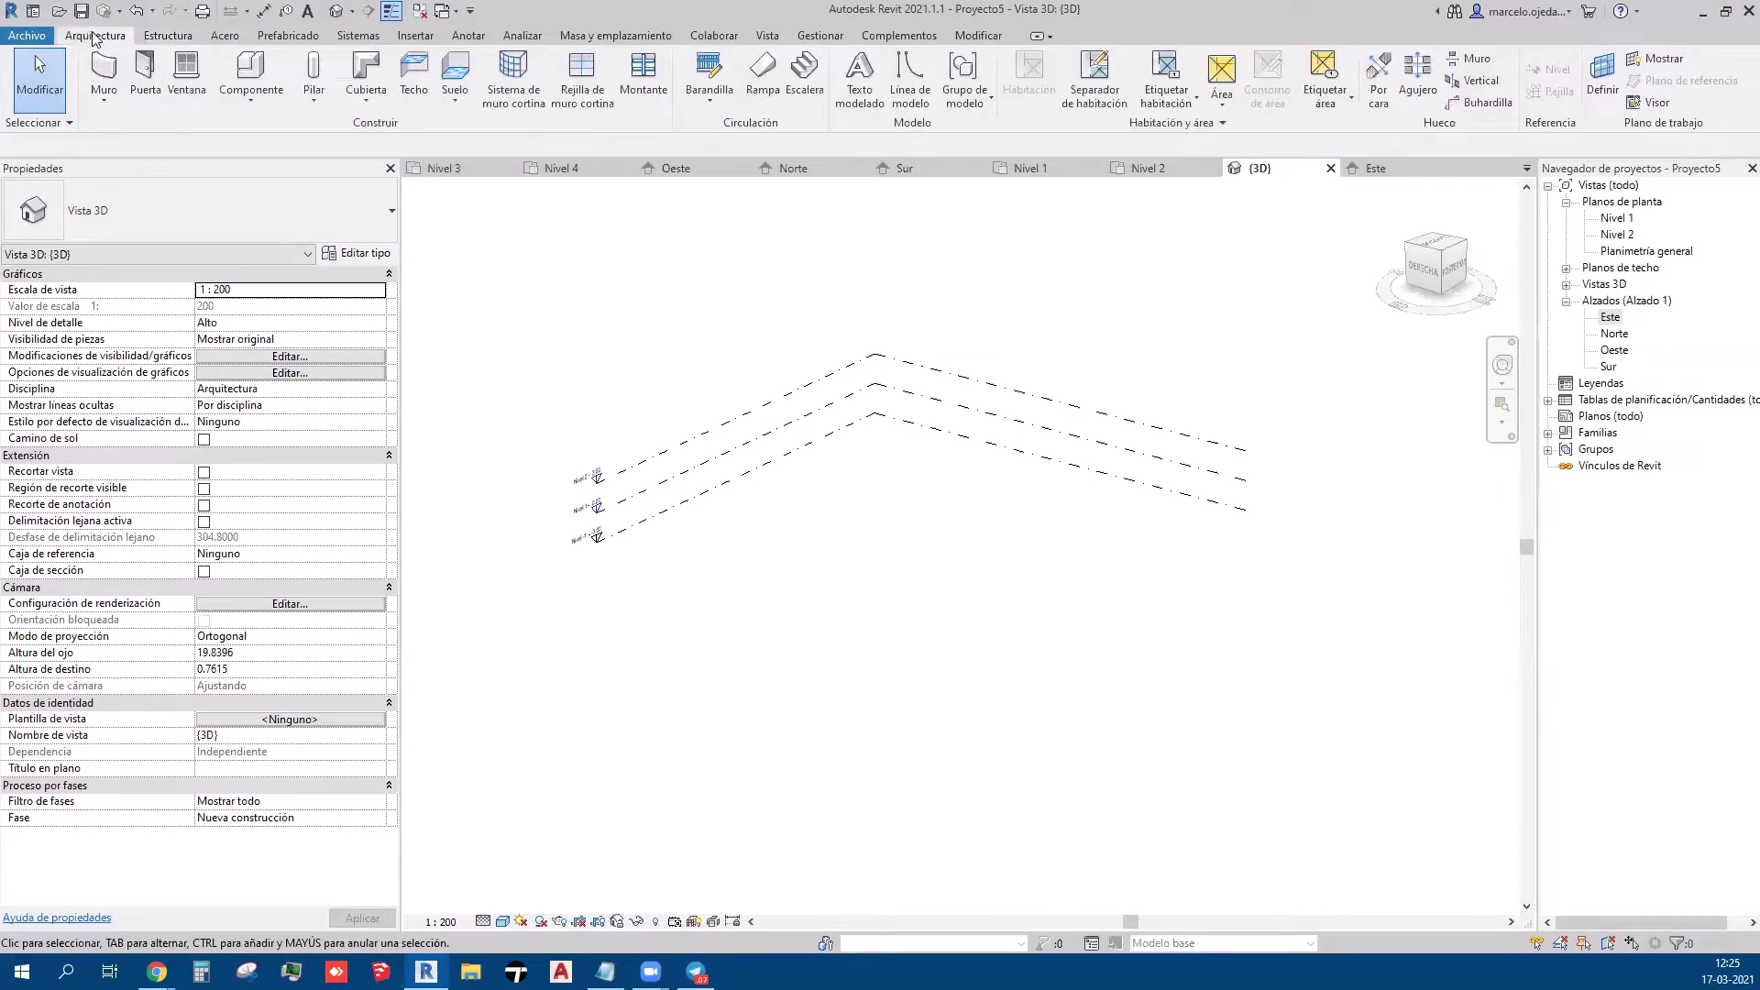
pyautogui.click(454, 72)
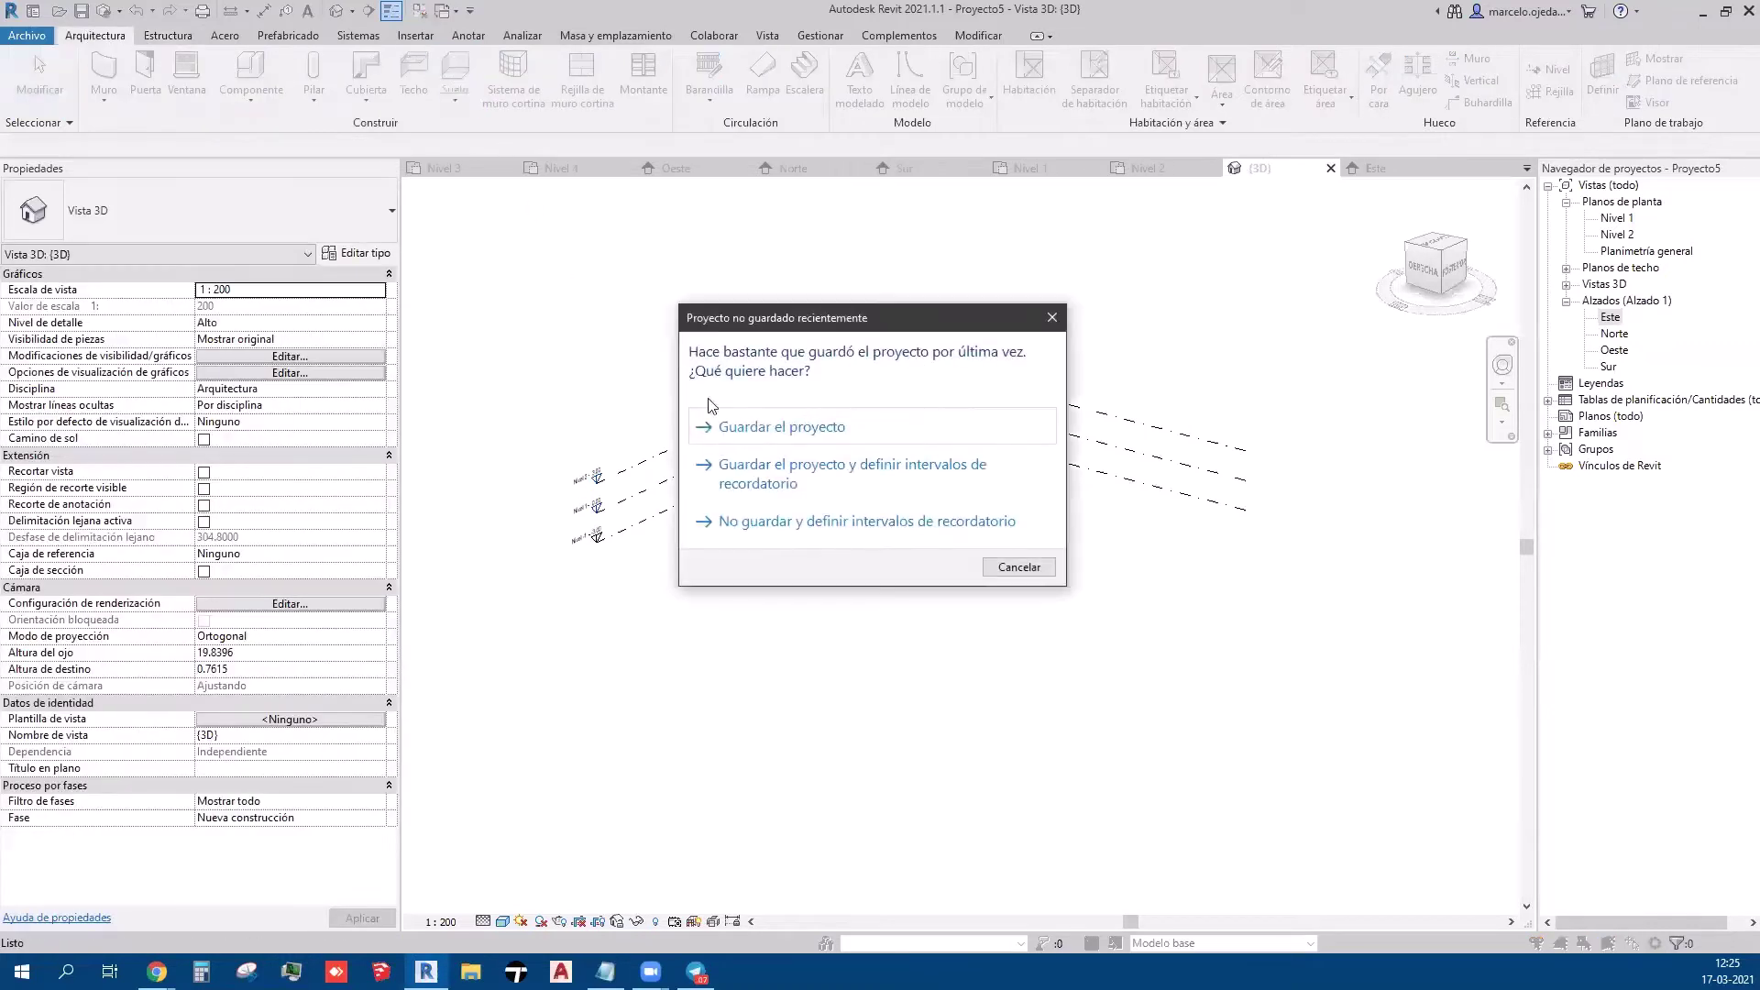
pyautogui.click(813, 522)
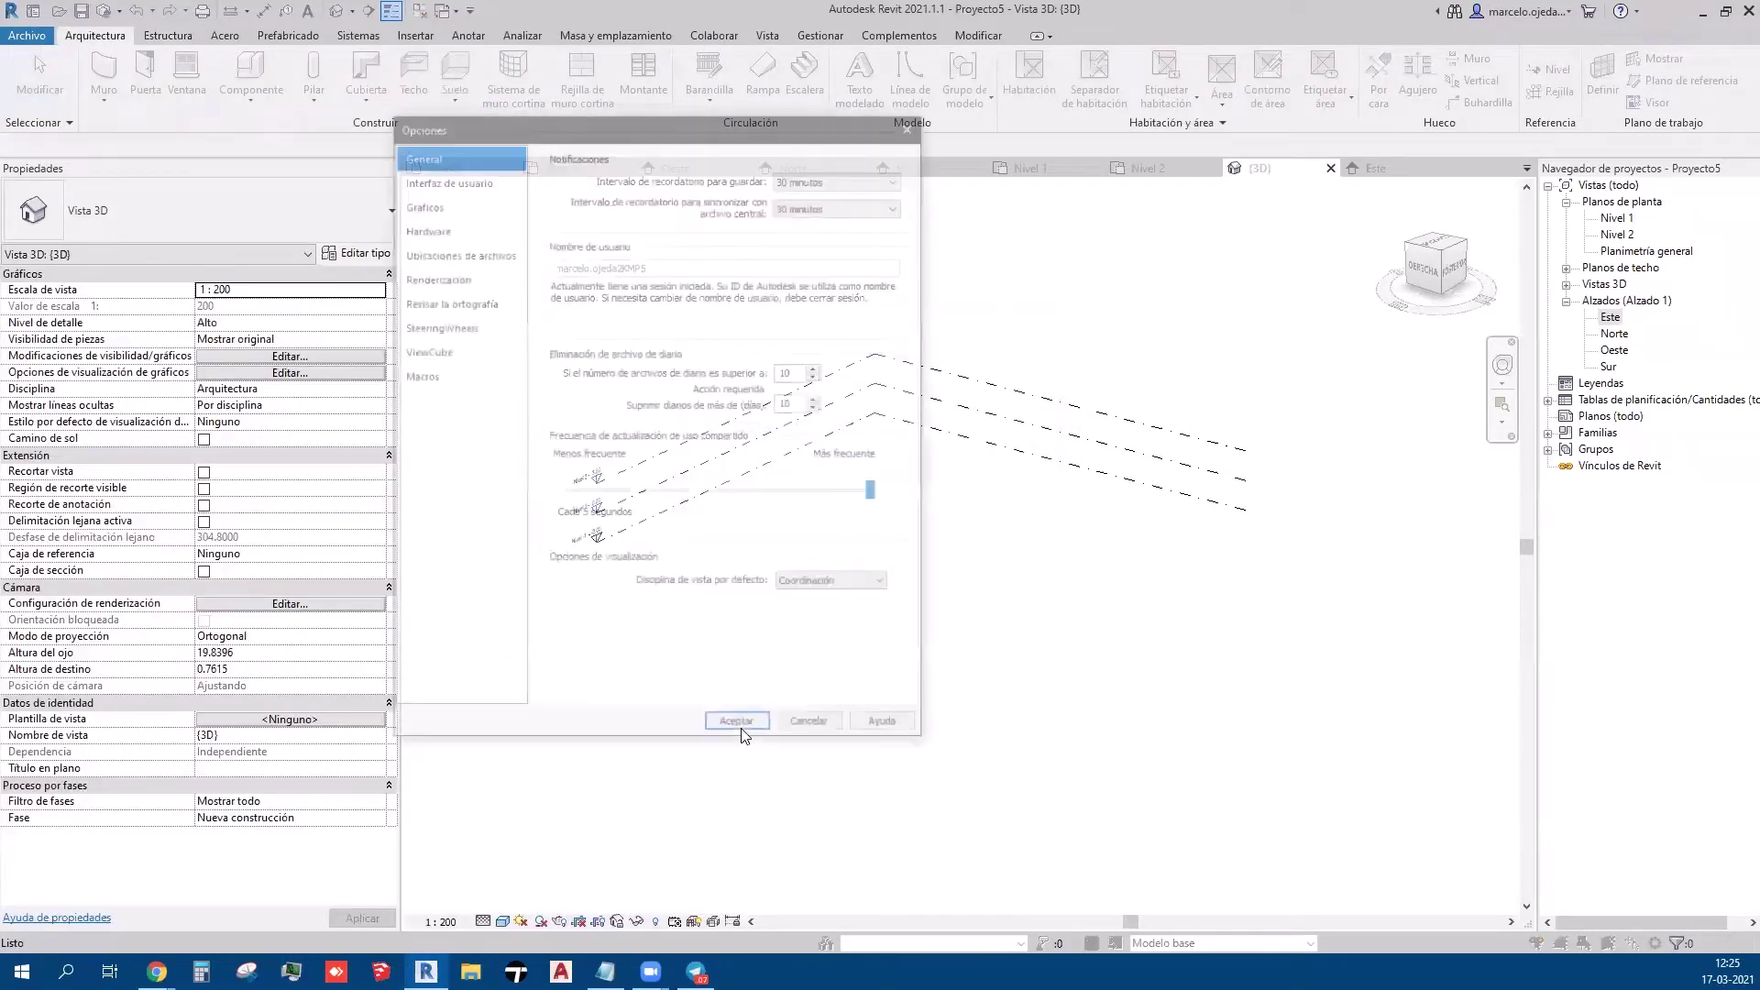
pyautogui.click(820, 731)
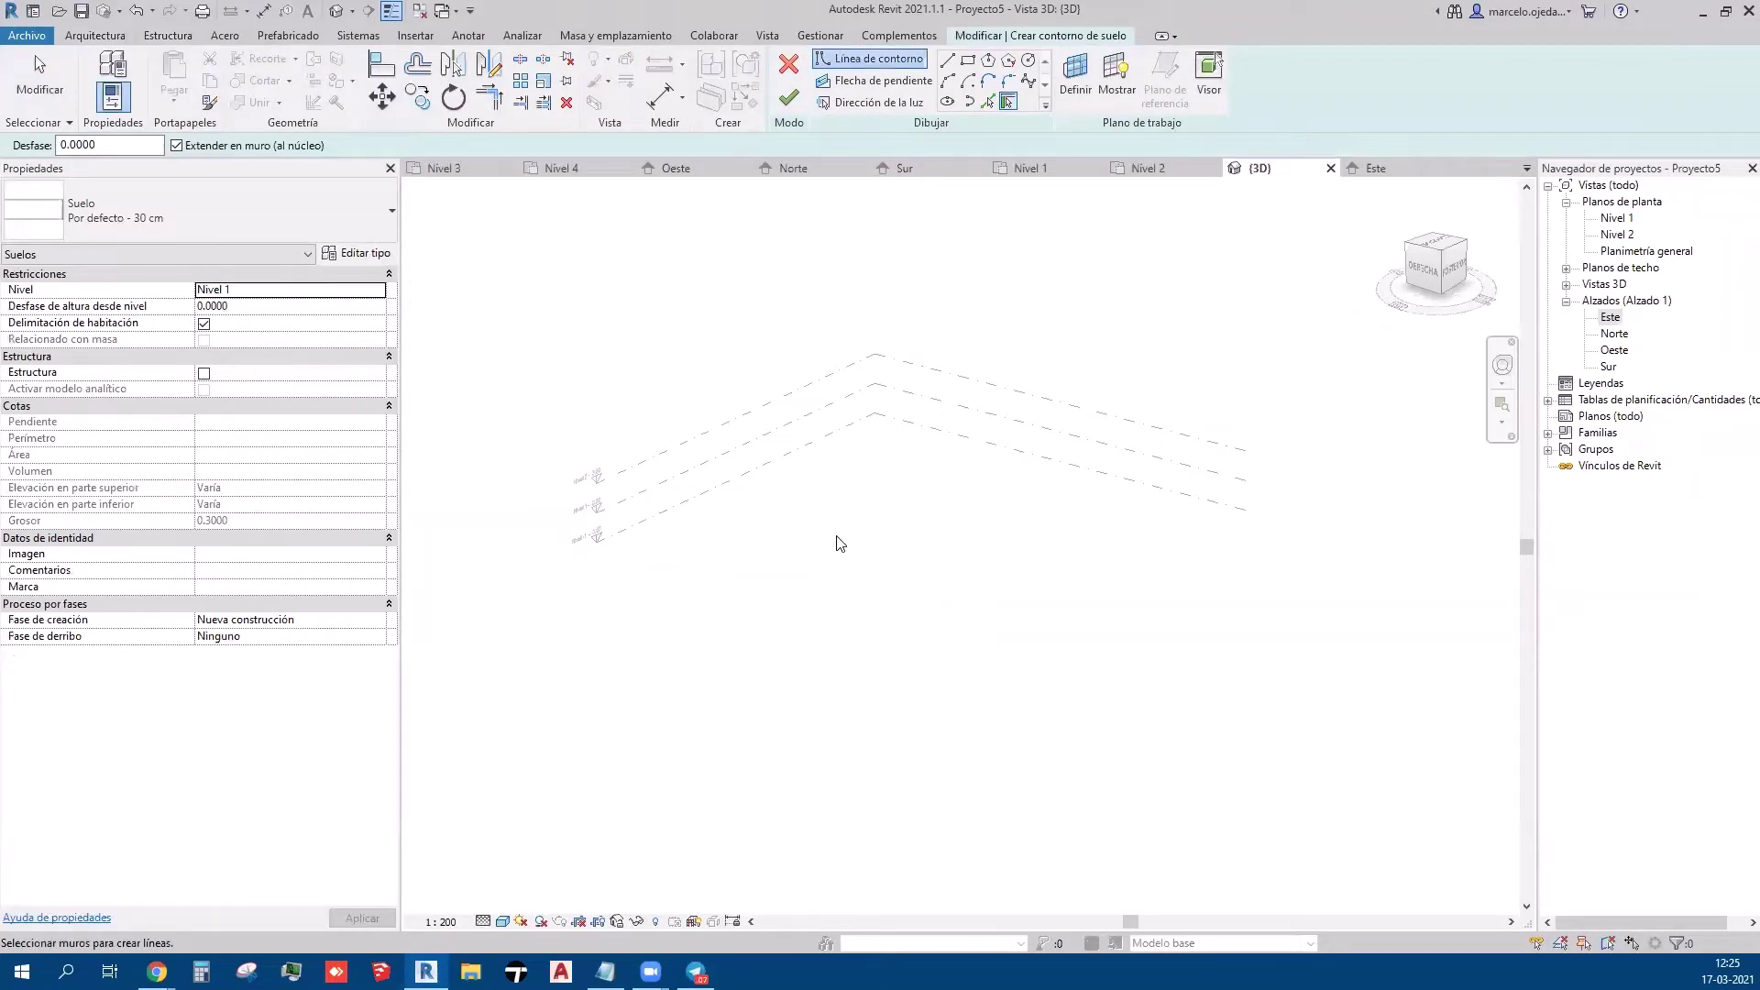
pyautogui.click(41, 81)
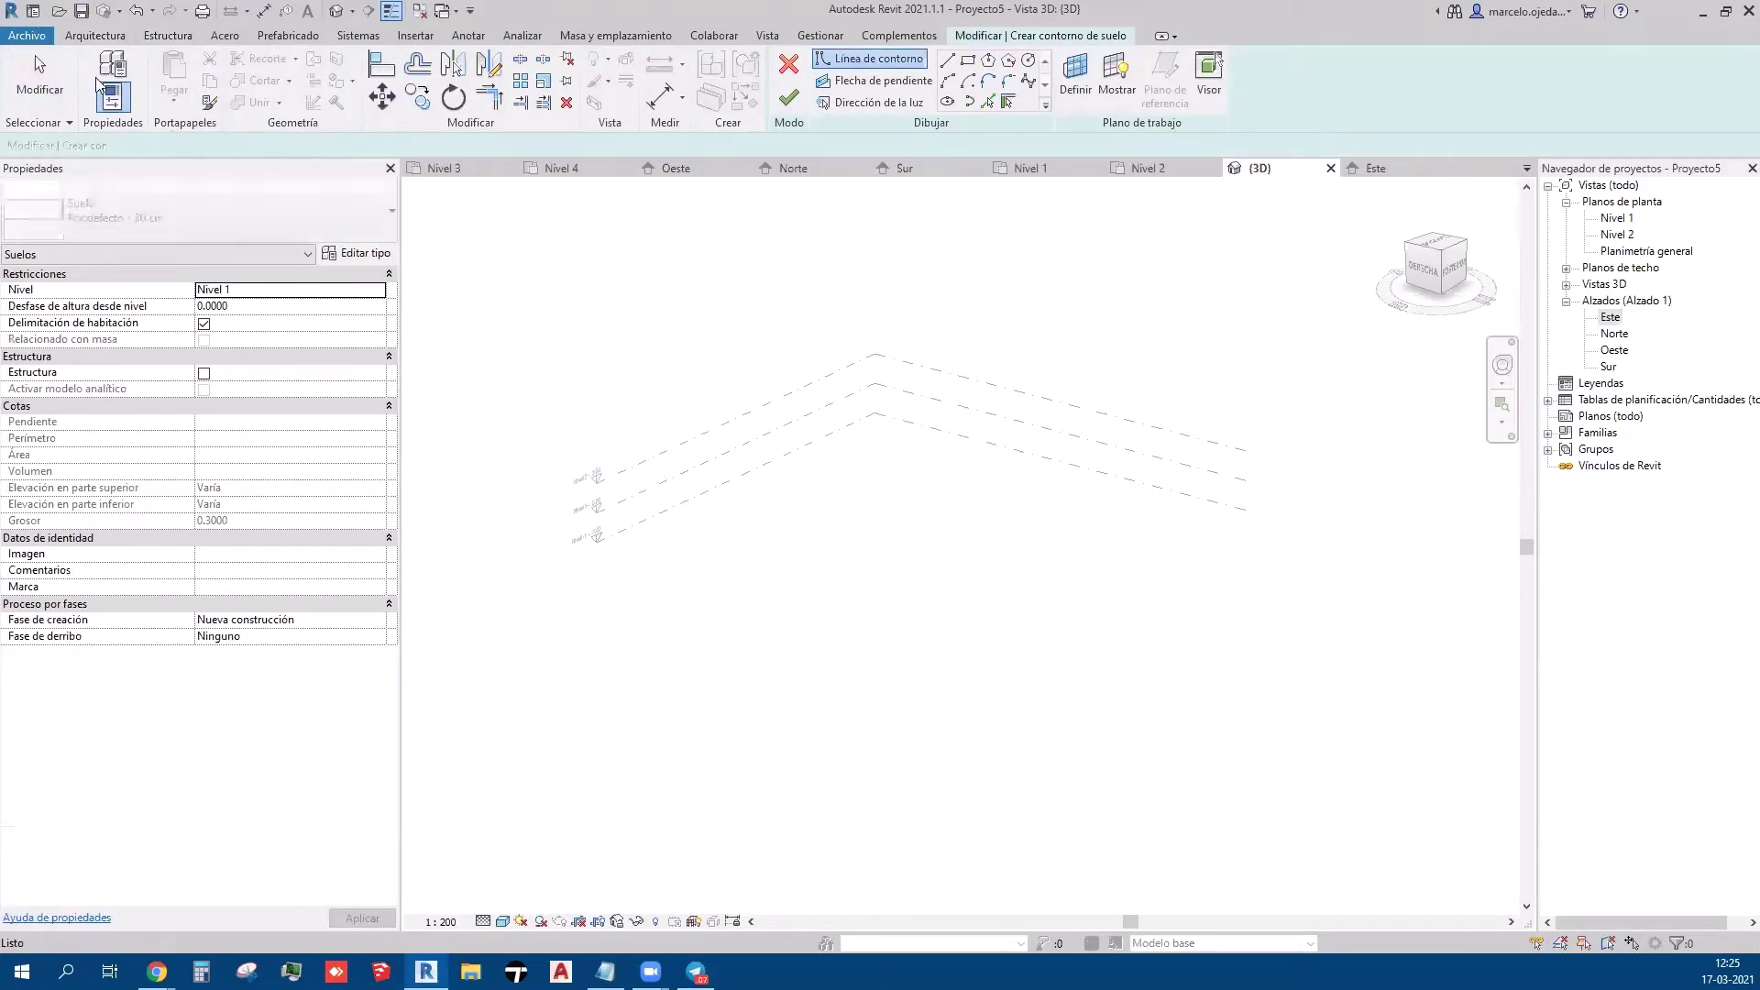
pyautogui.click(115, 37)
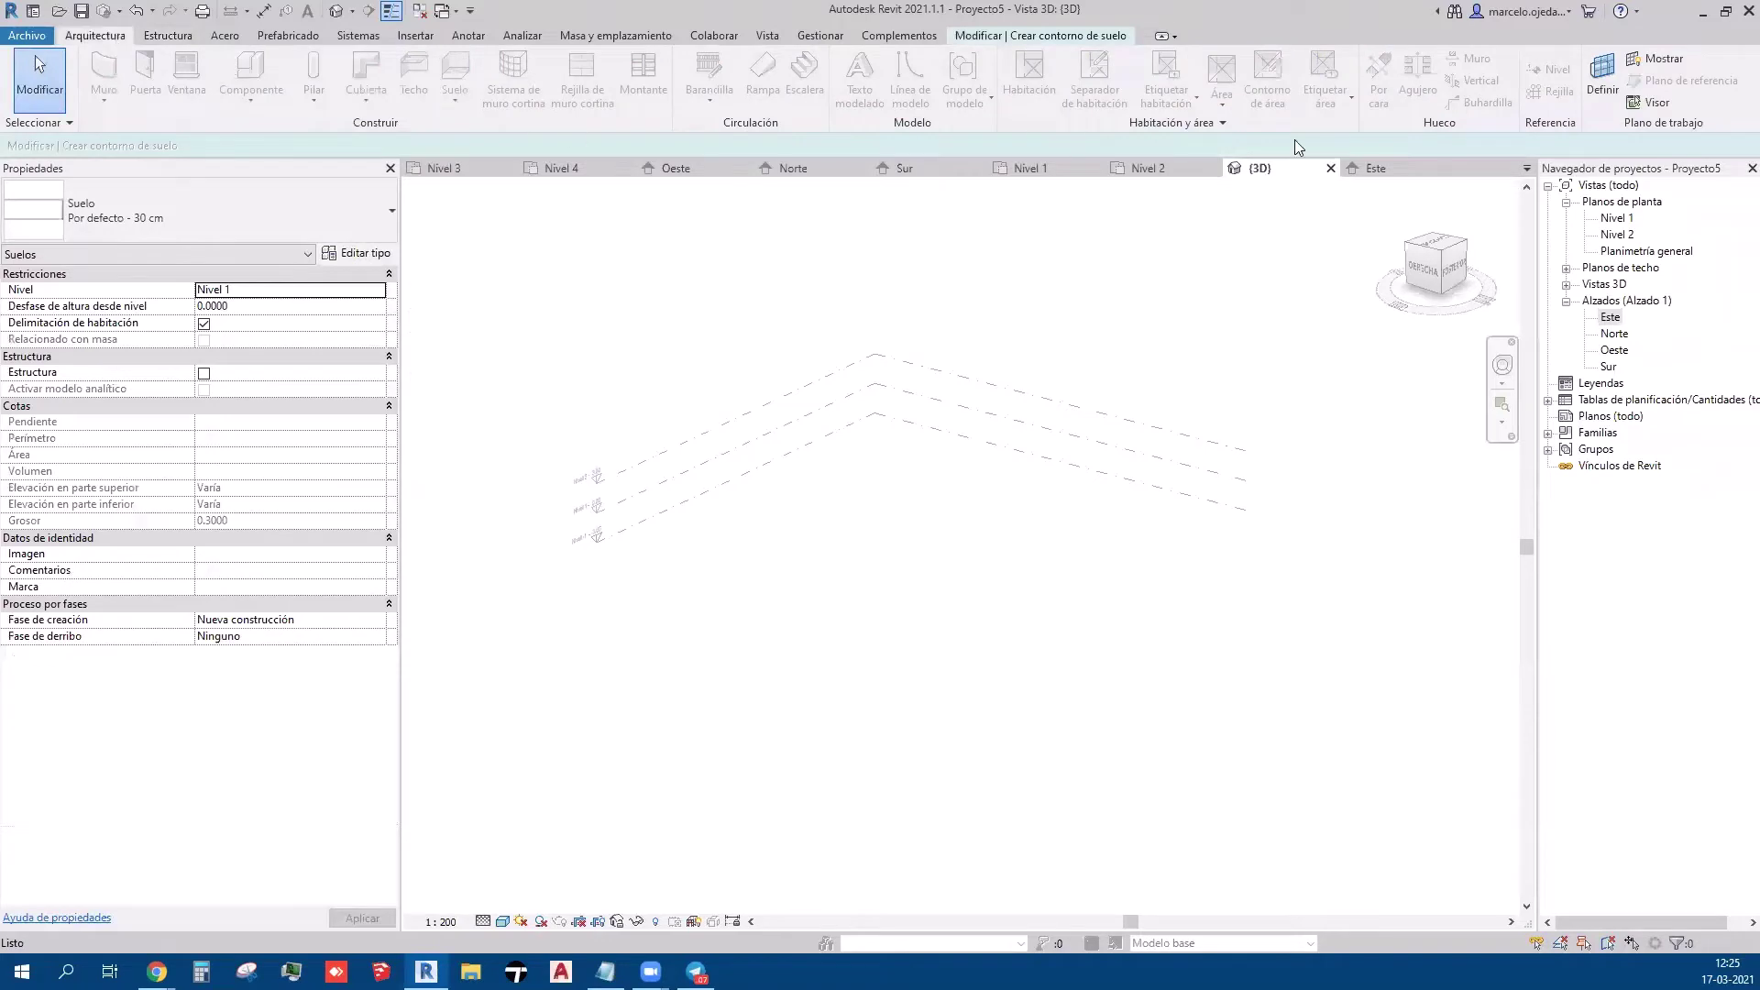
# - In the Nivel 1 floor plan, sketch a rectangular floor outline about 15.6 by 10.6 m and finish the floor
pyautogui.doubleClick(1615, 218)
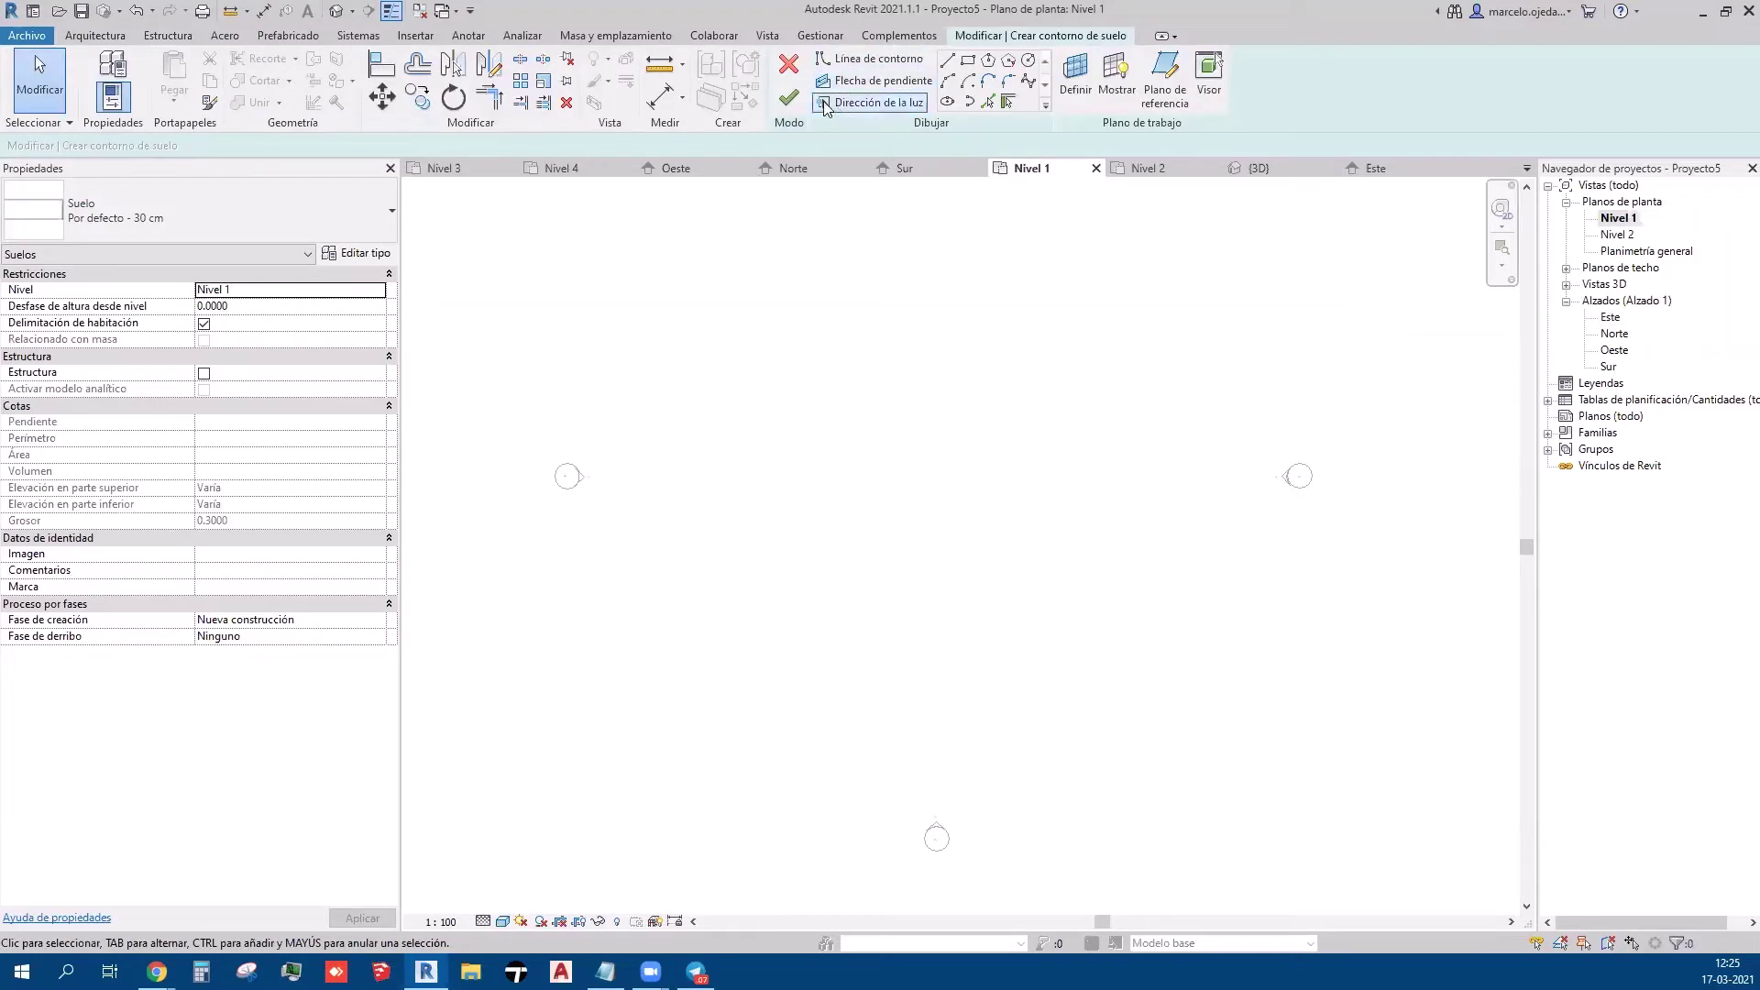
pyautogui.click(968, 61)
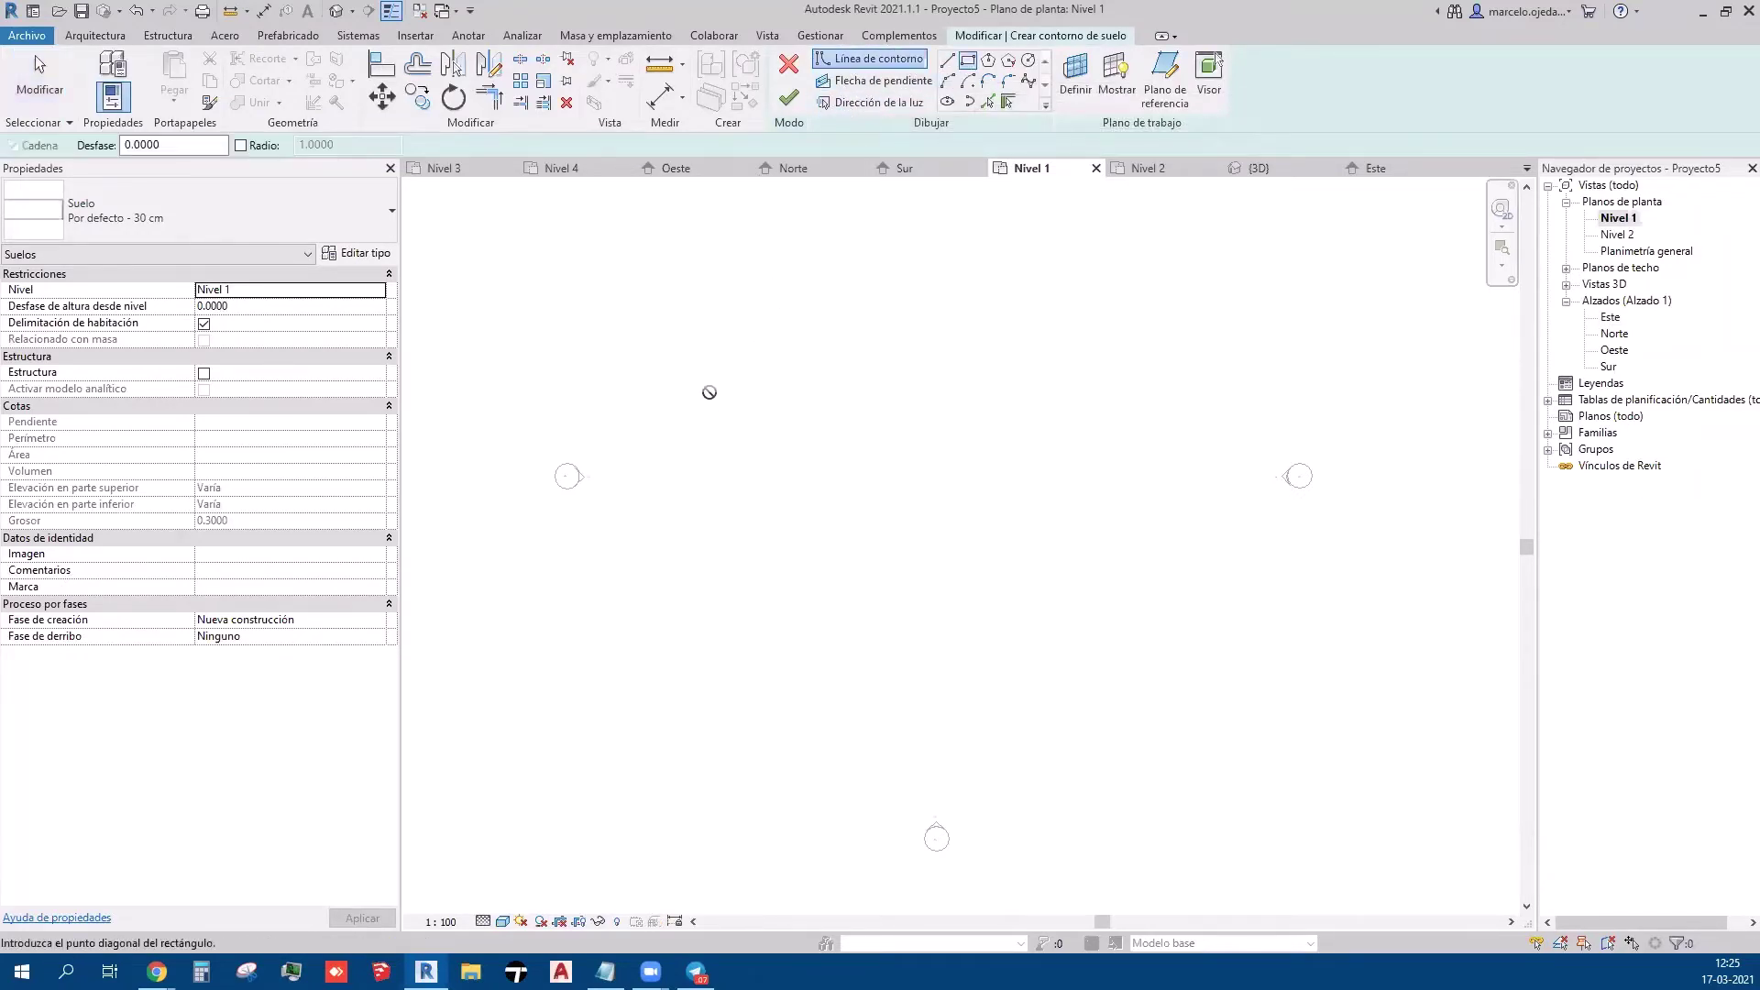
pyautogui.click(711, 392)
pyautogui.click(1033, 611)
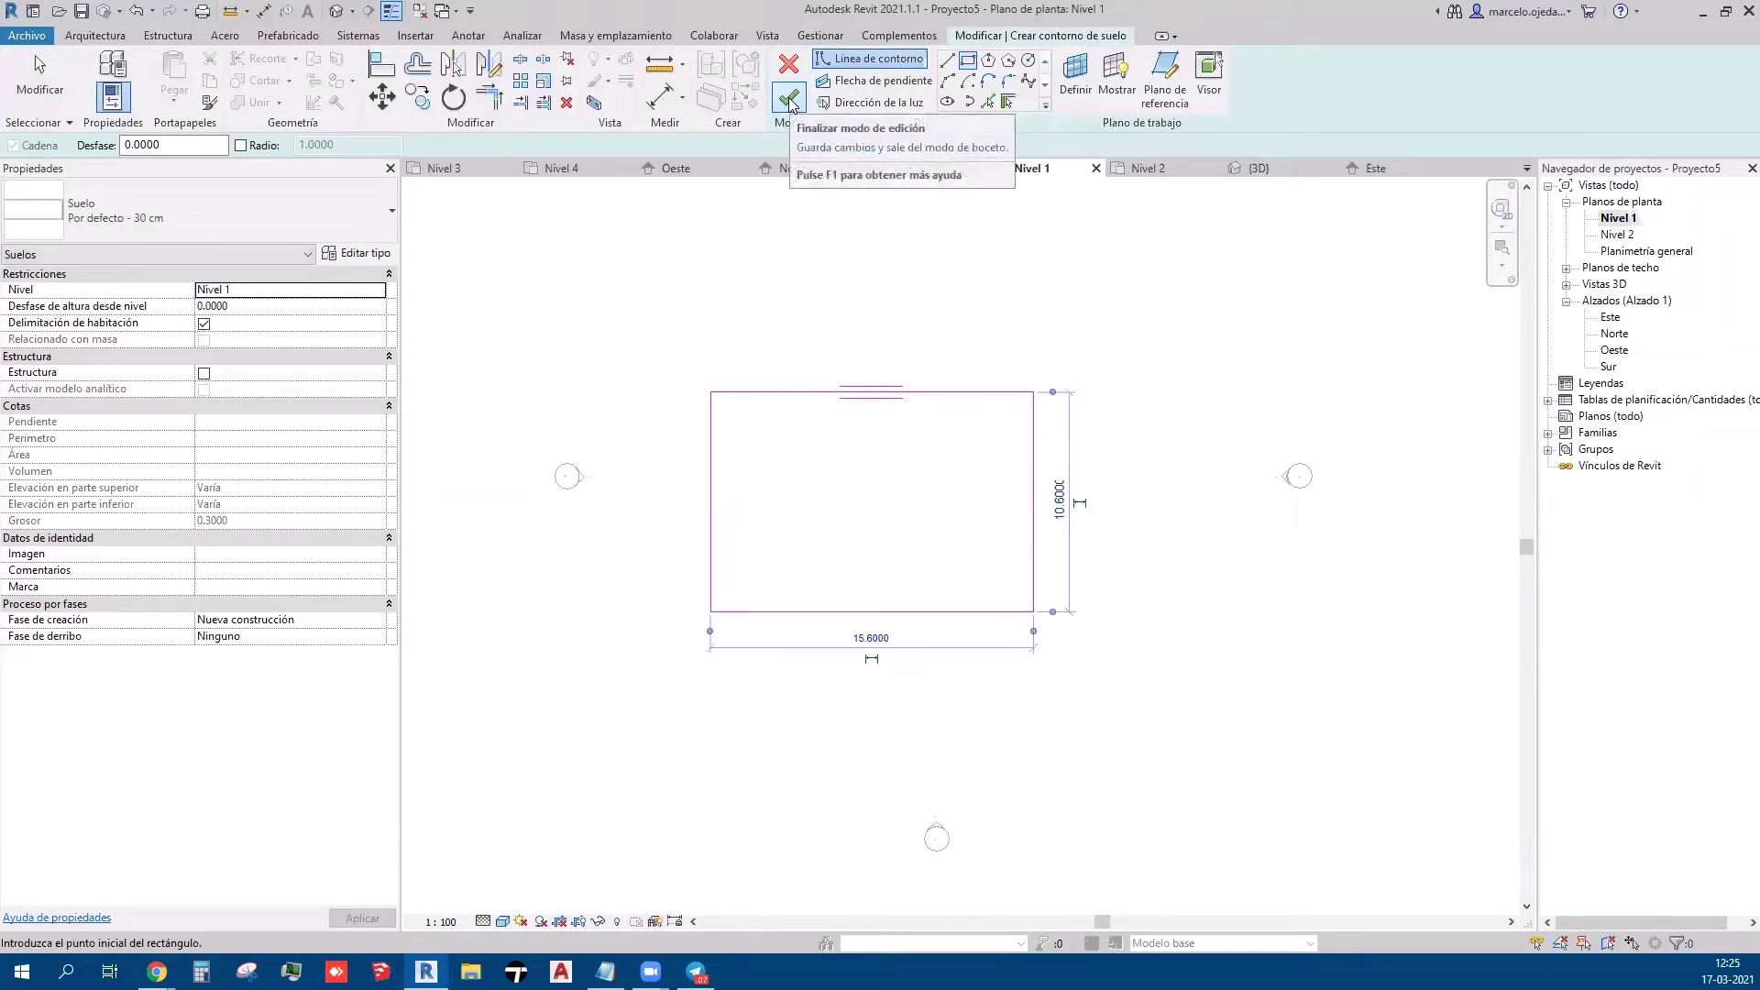
pyautogui.click(791, 104)
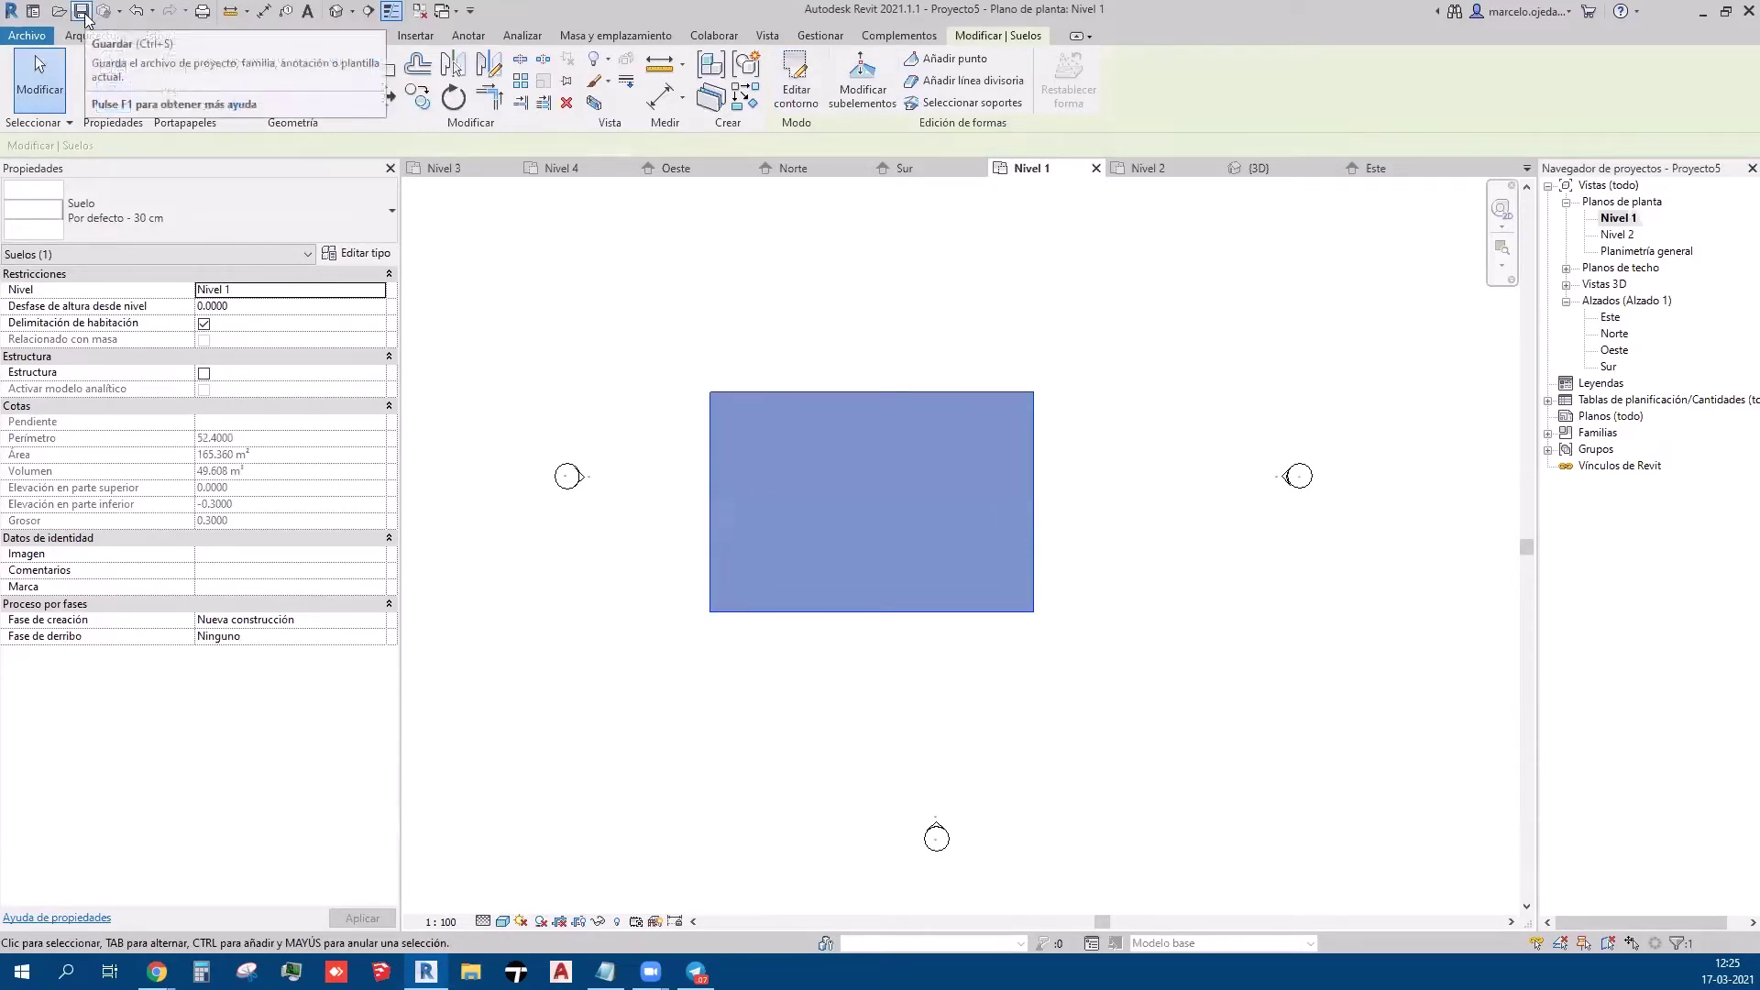
# - Show the floor in the 3D view and keep its type as Por defecto - 30 cm
pyautogui.click(337, 10)
pyautogui.scroll(5, 1229, 477)
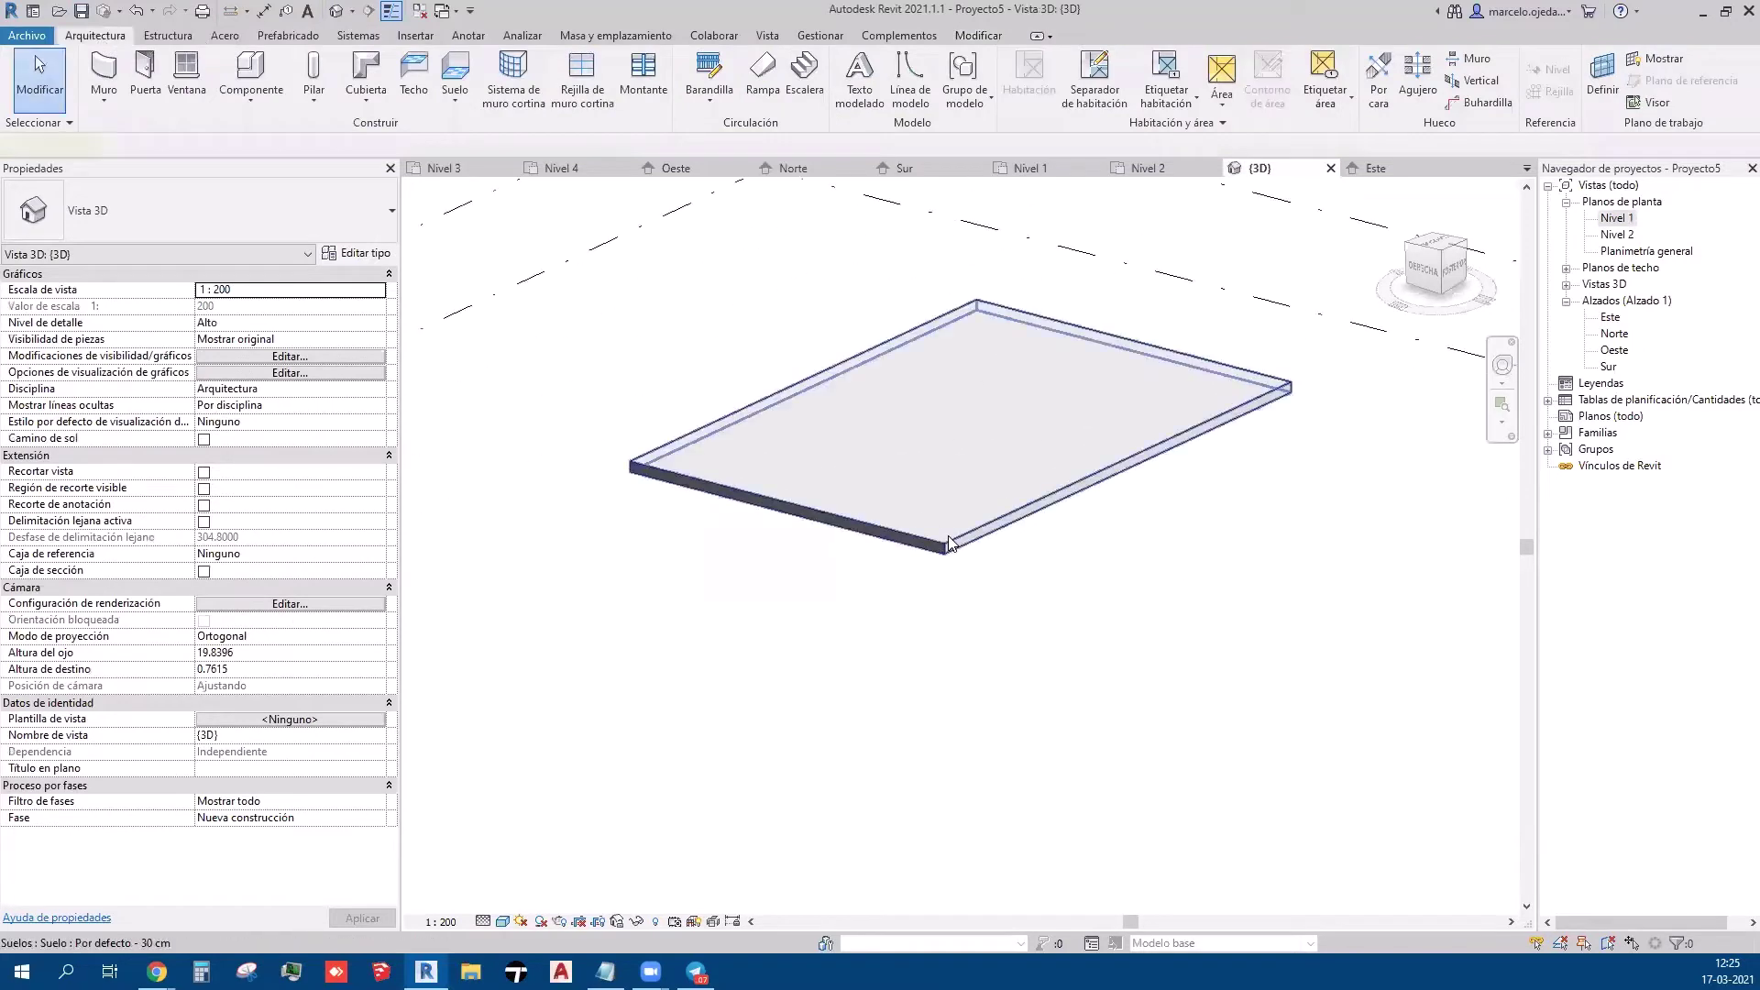
pyautogui.click(948, 543)
pyautogui.click(310, 196)
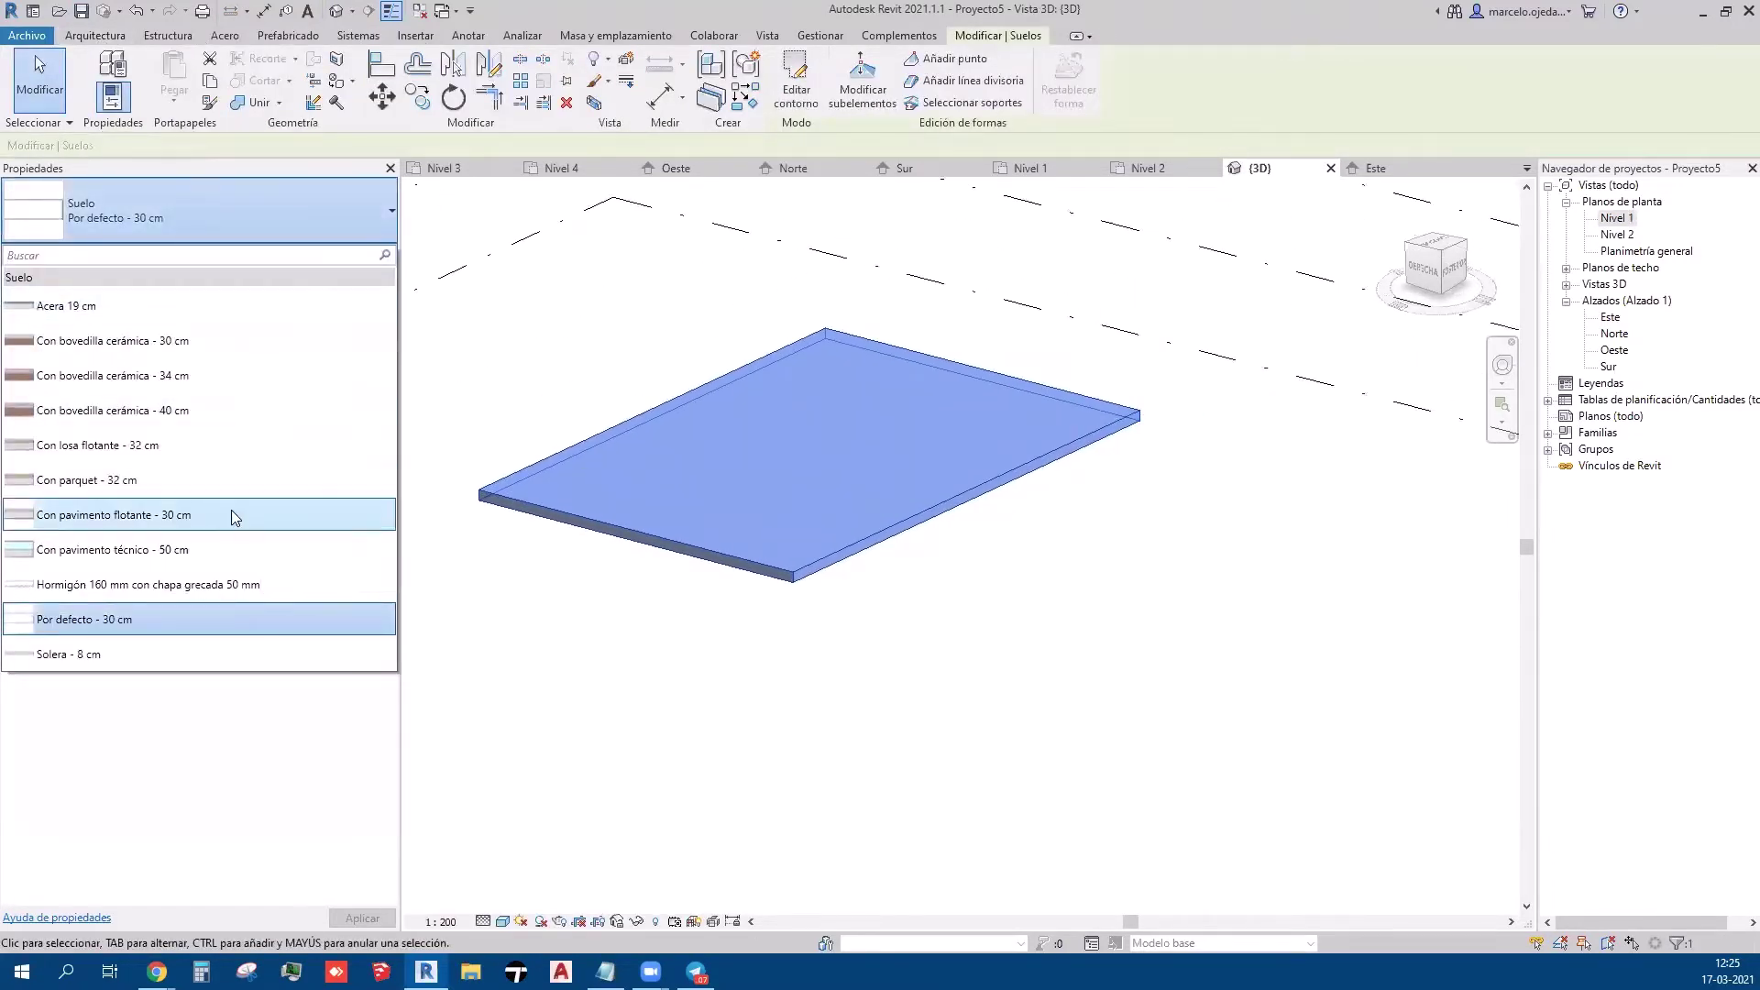
pyautogui.click(205, 621)
pyautogui.click(804, 685)
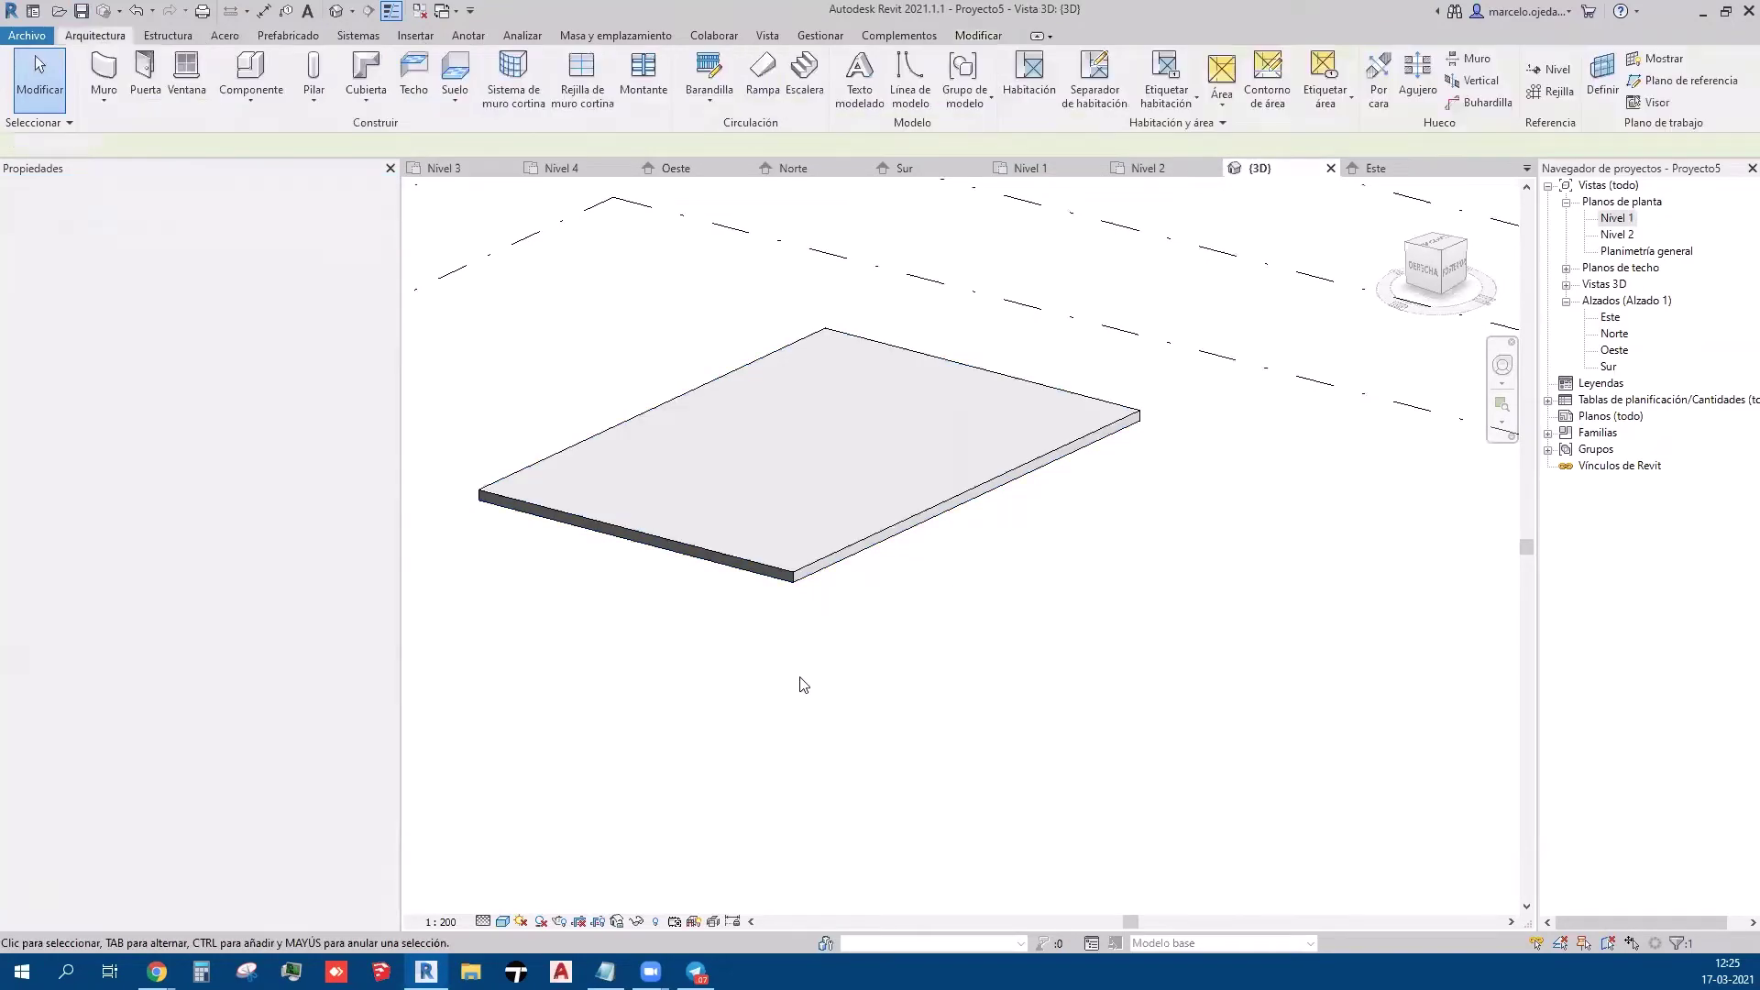
# - Add a split line across the floor between its two long edges, parallel and close to the front short edge
pyautogui.scroll(3, 811, 632)
pyautogui.click(861, 559)
pyautogui.scroll(3, 1009, 483)
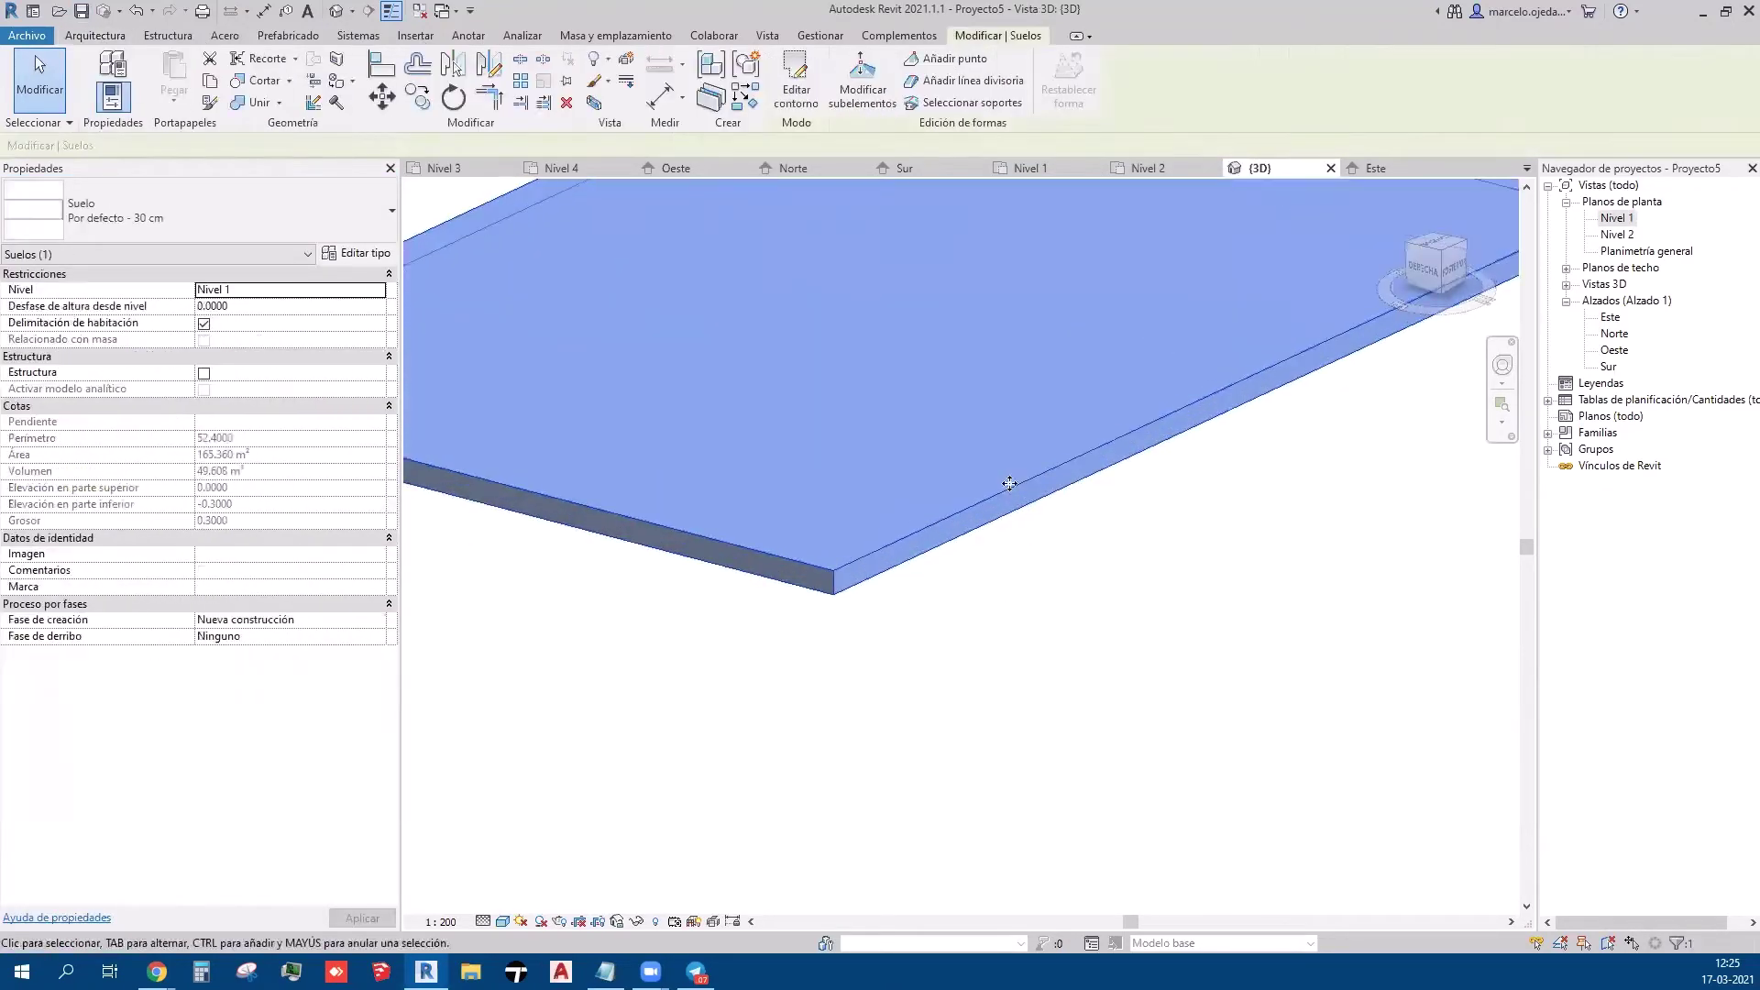
pyautogui.scroll(-5, 1009, 483)
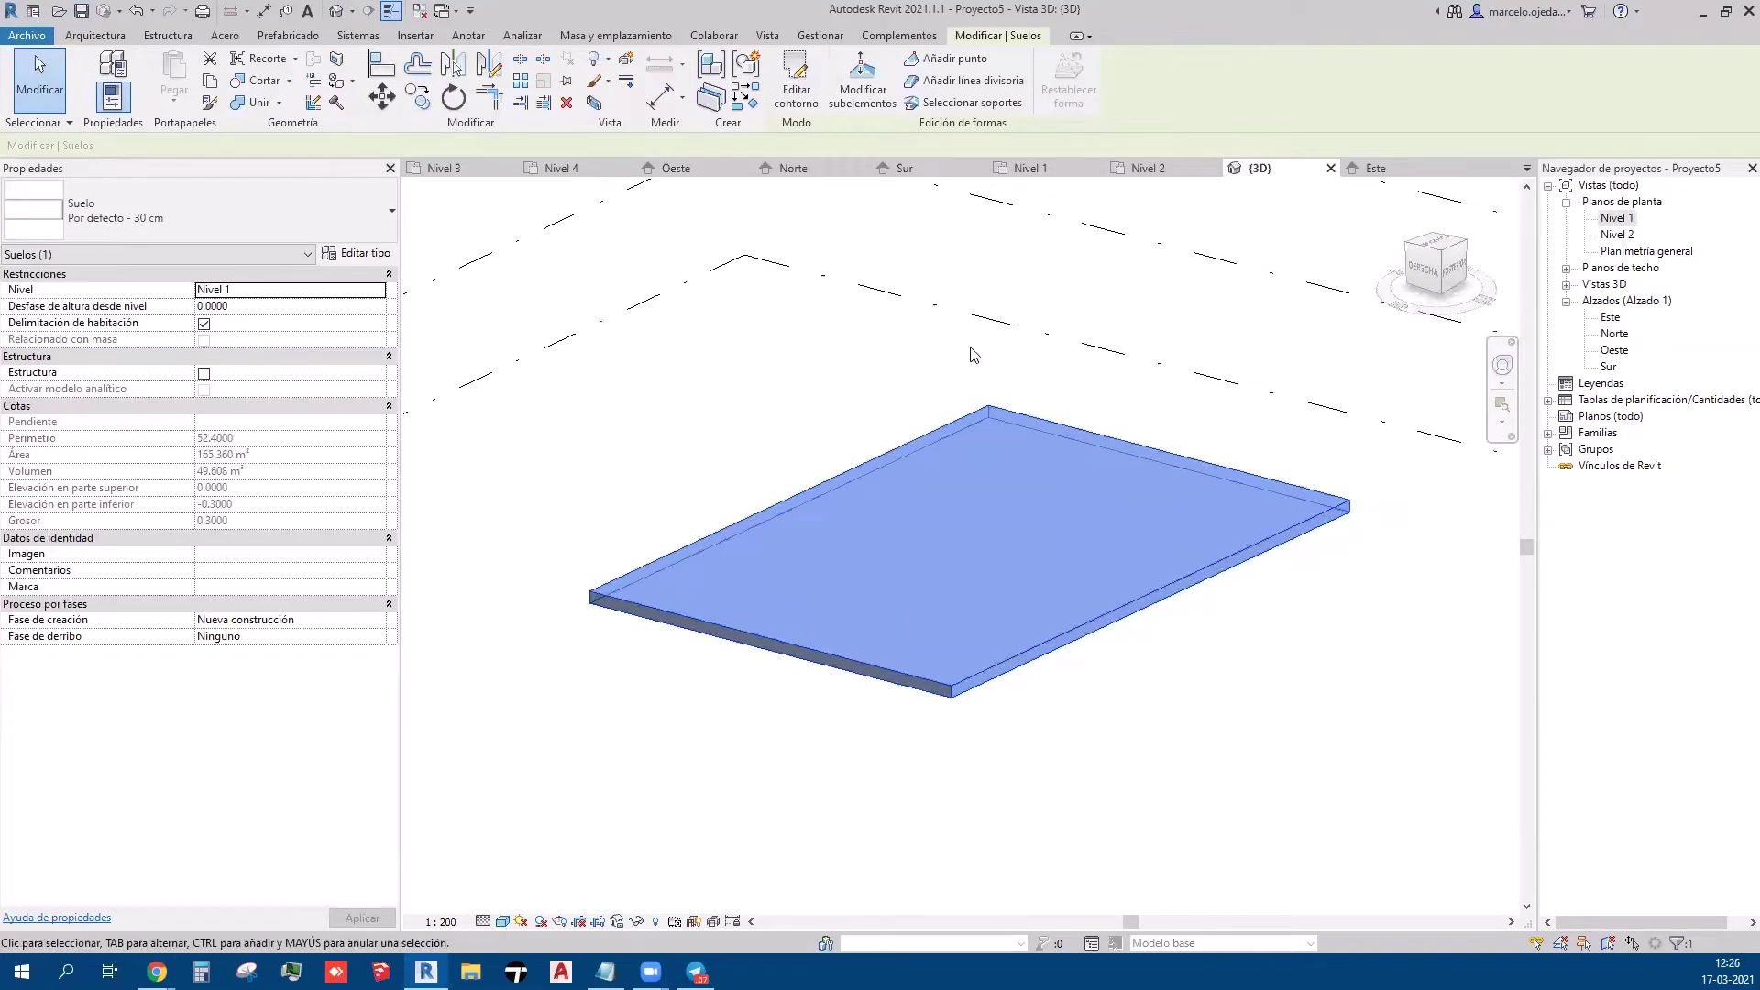
pyautogui.click(949, 58)
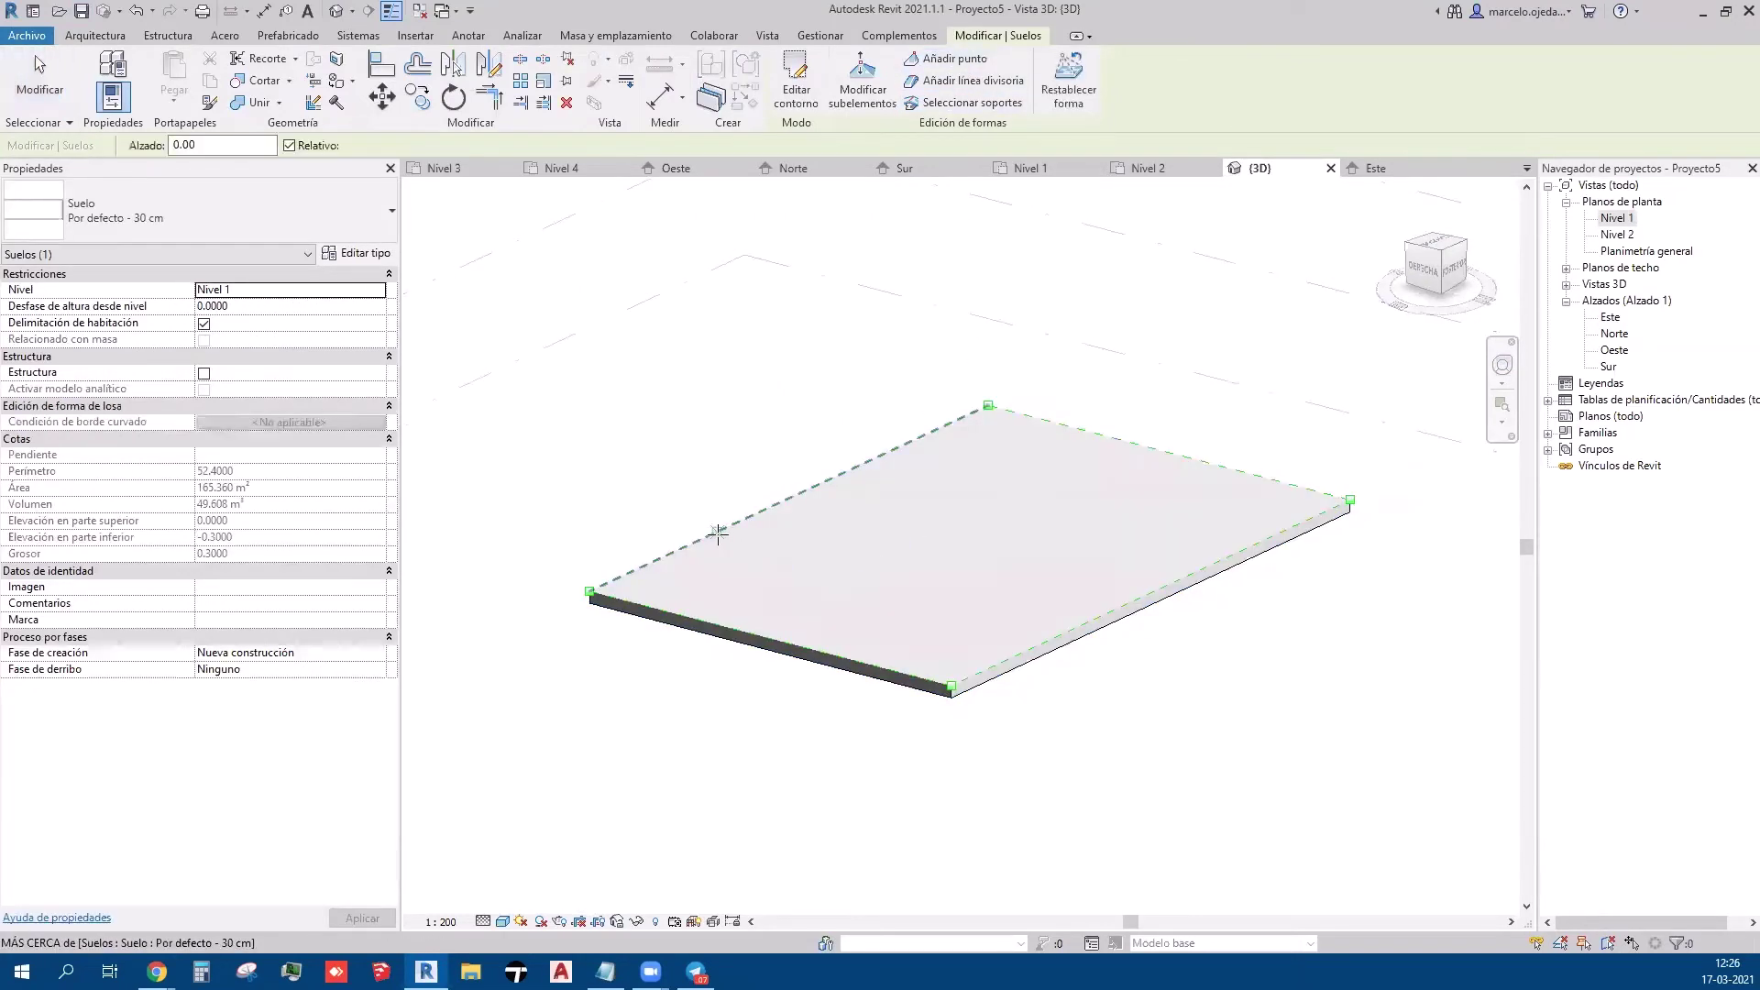
pyautogui.click(967, 80)
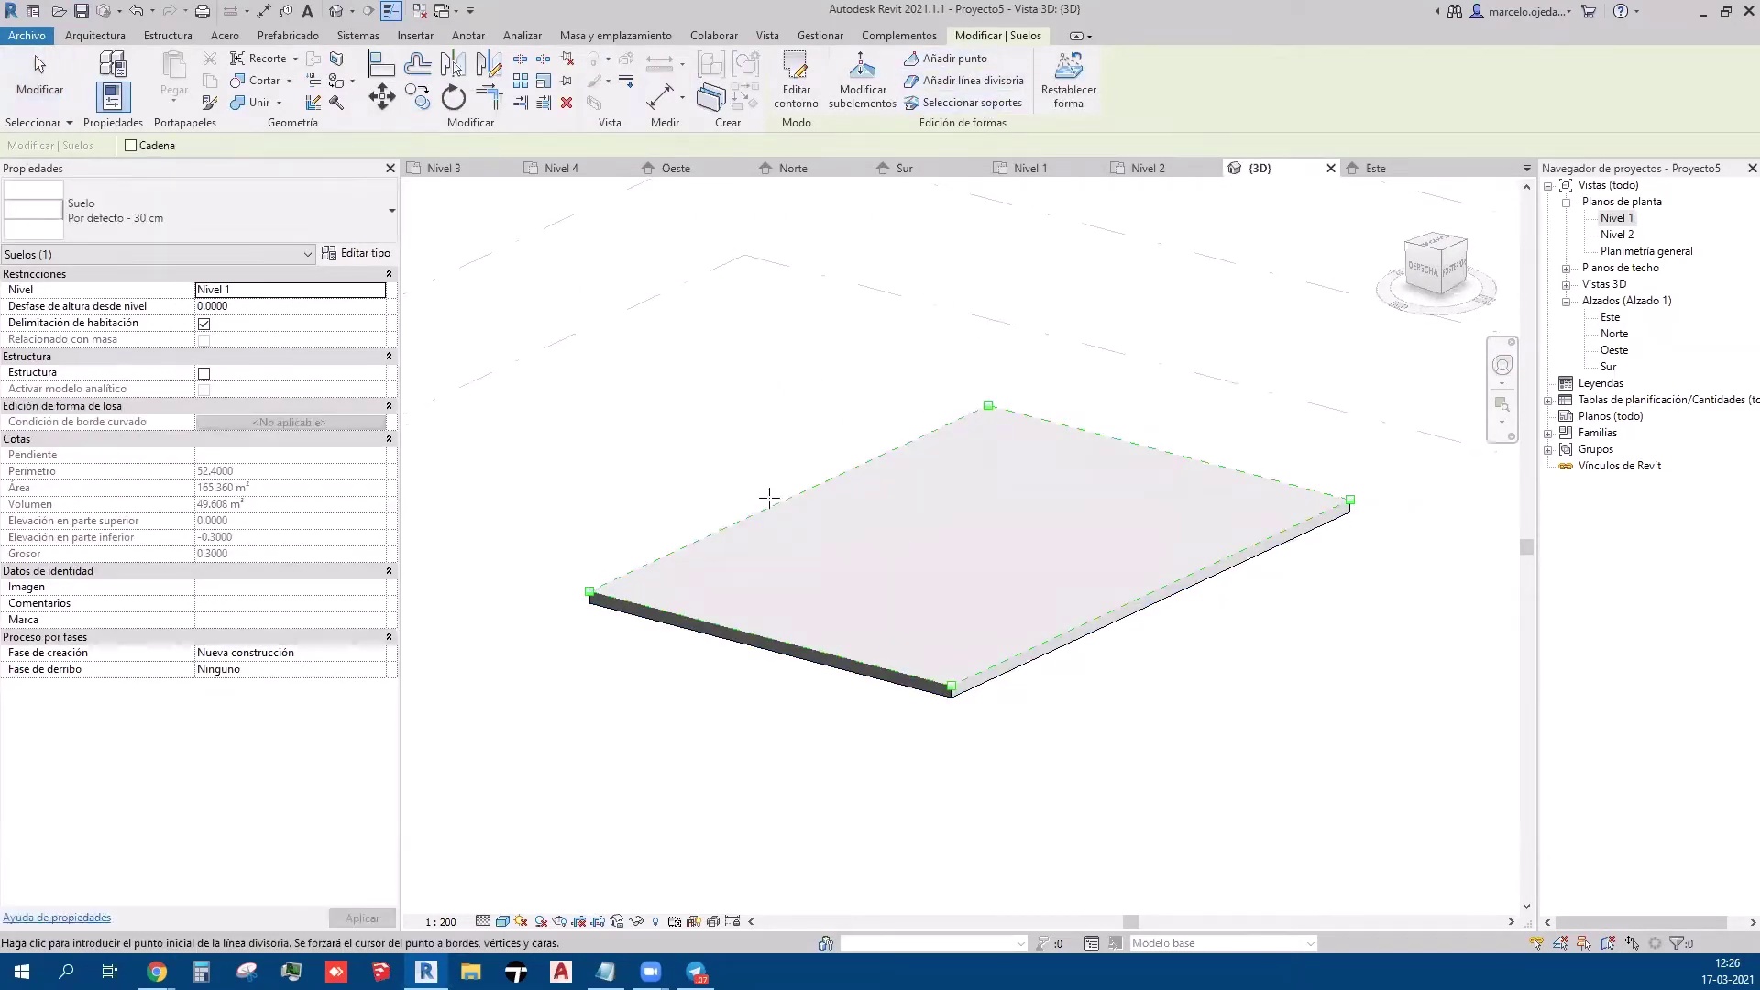
pyautogui.click(681, 549)
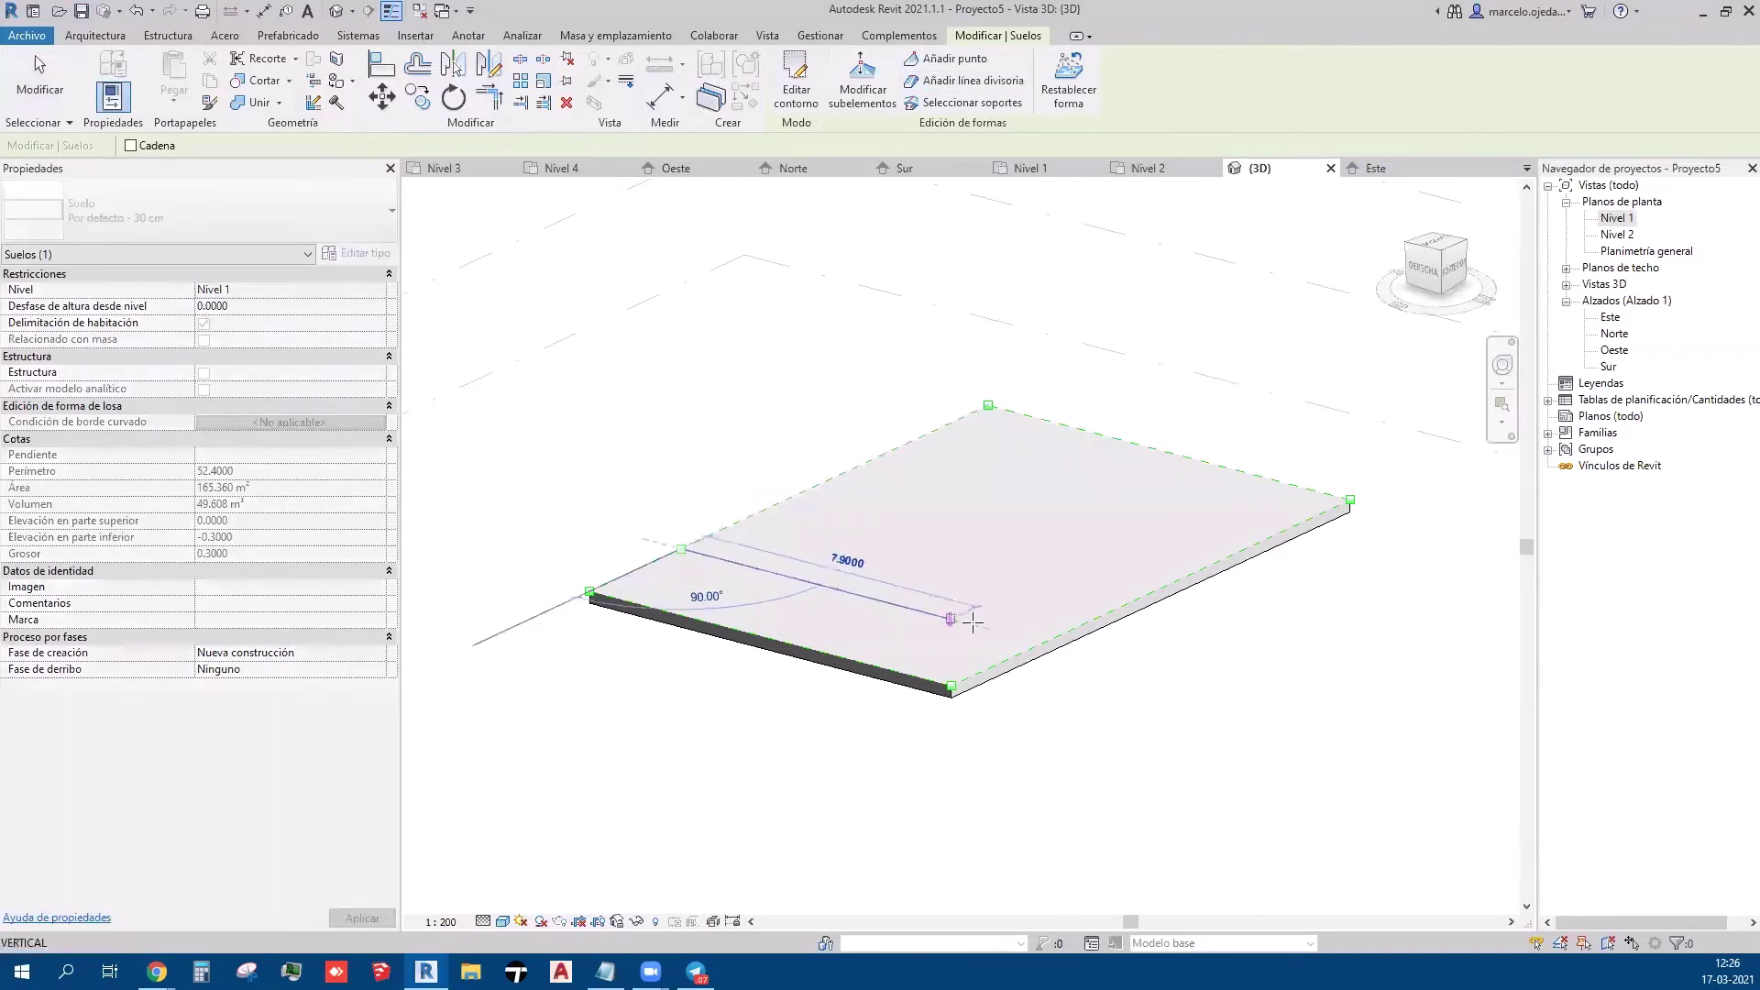
pyautogui.click(1042, 644)
pyautogui.press('Escape')
pyautogui.press('Escape')
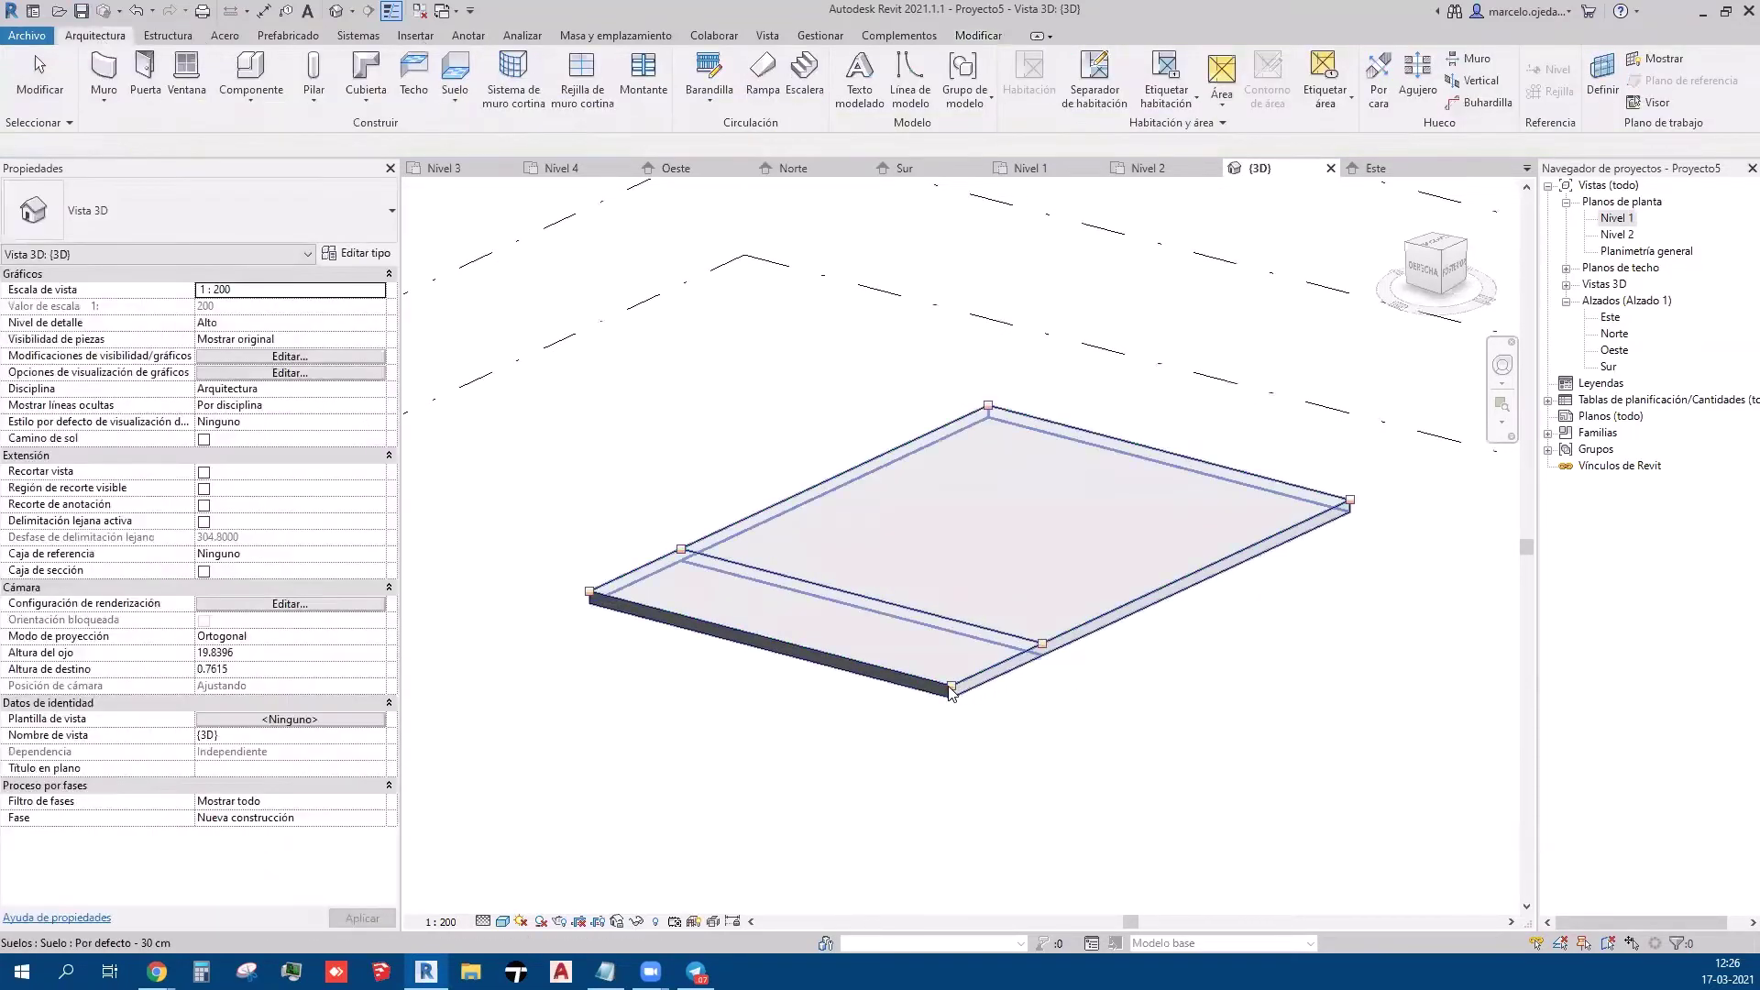
# - Modify the floor's sub-elements by setting the front short edge's elevation to 0.2 m
pyautogui.click(950, 692)
pyautogui.click(1060, 729)
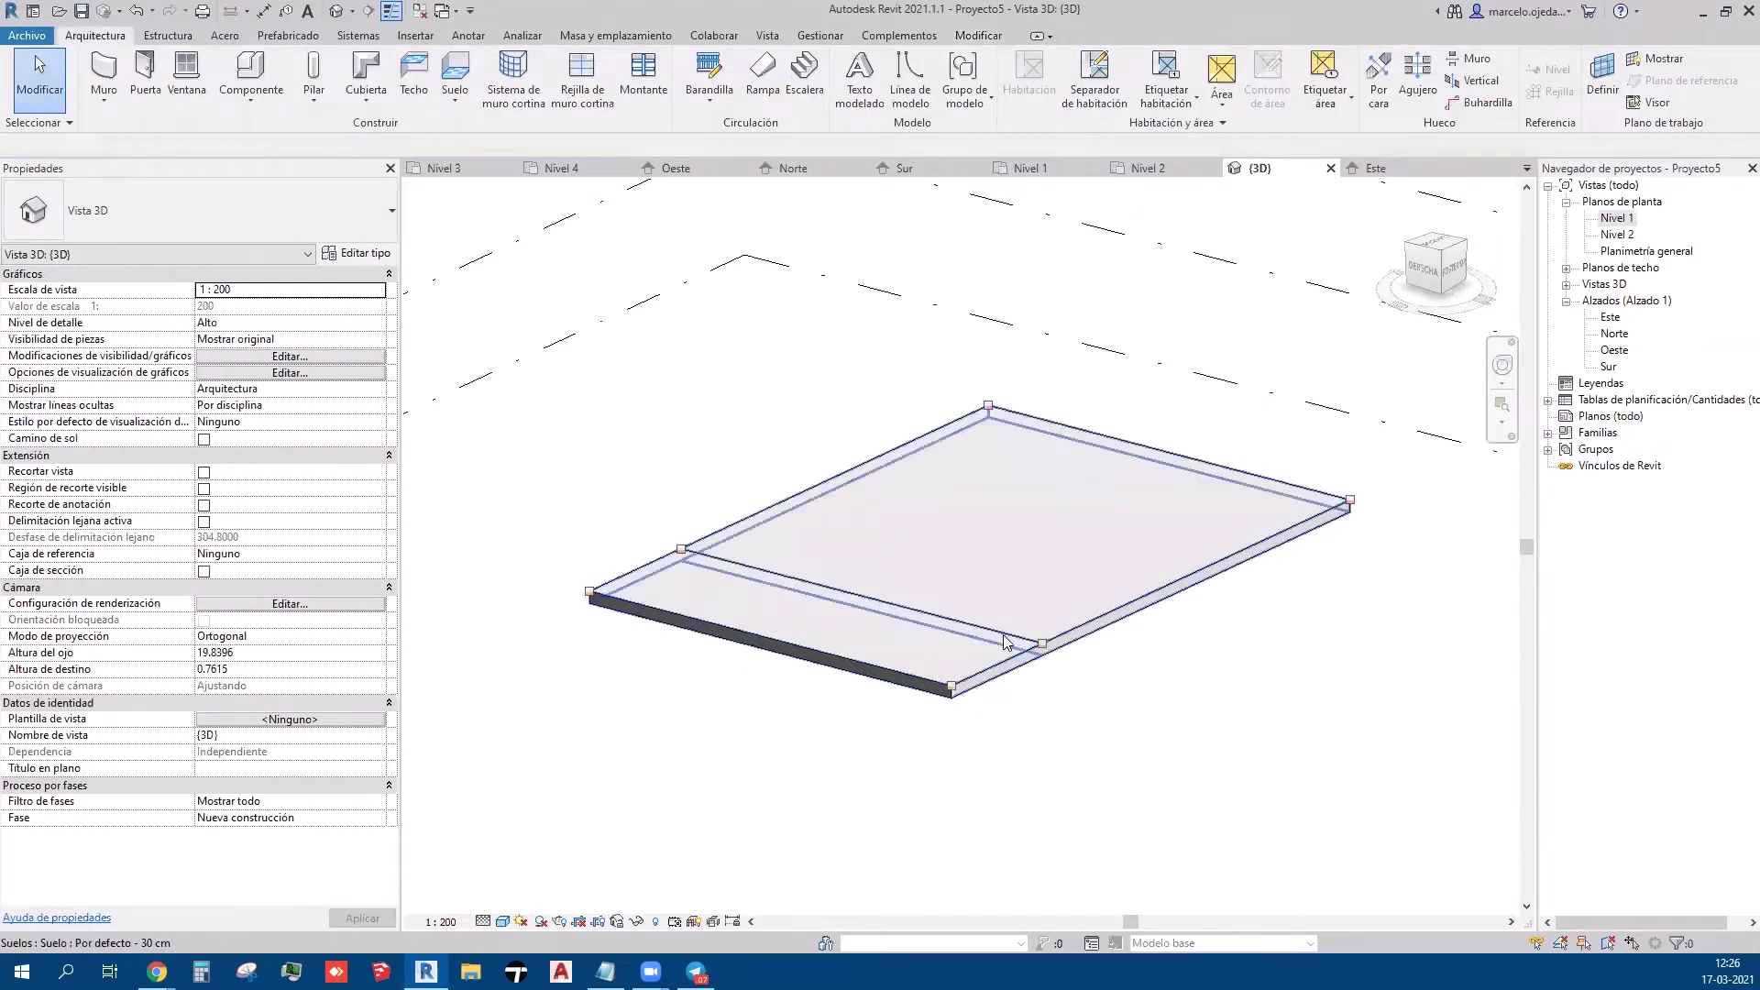
pyautogui.click(1005, 641)
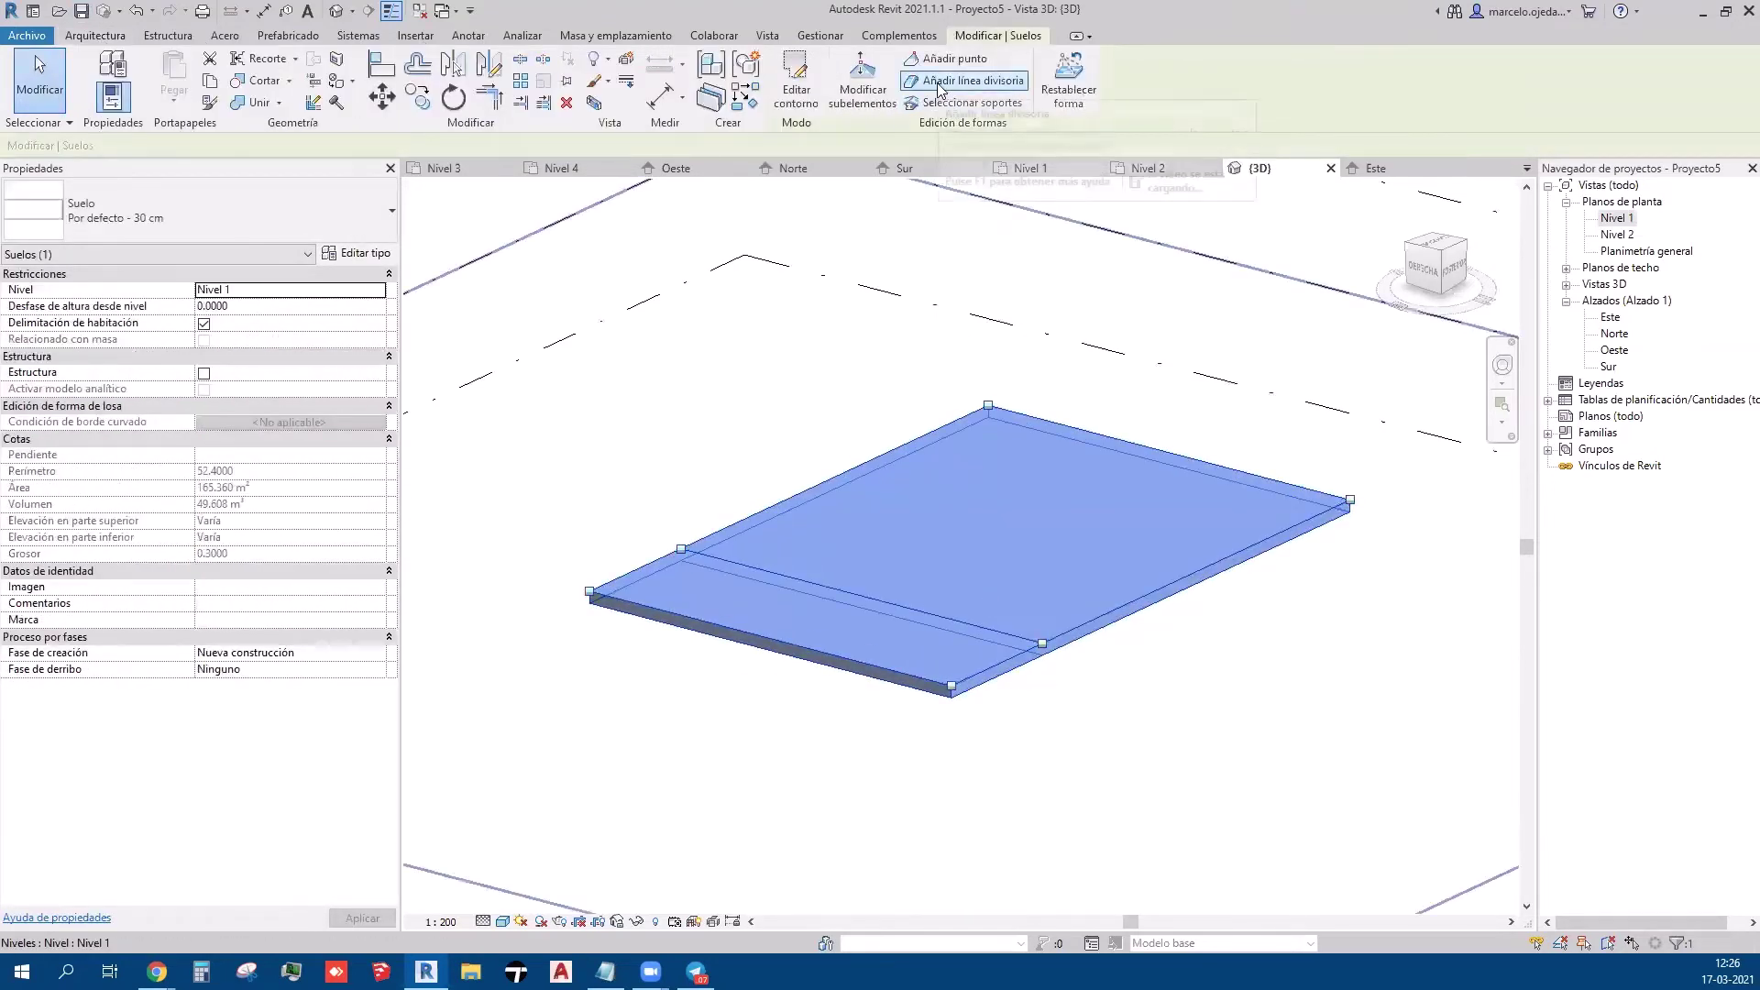
pyautogui.click(859, 90)
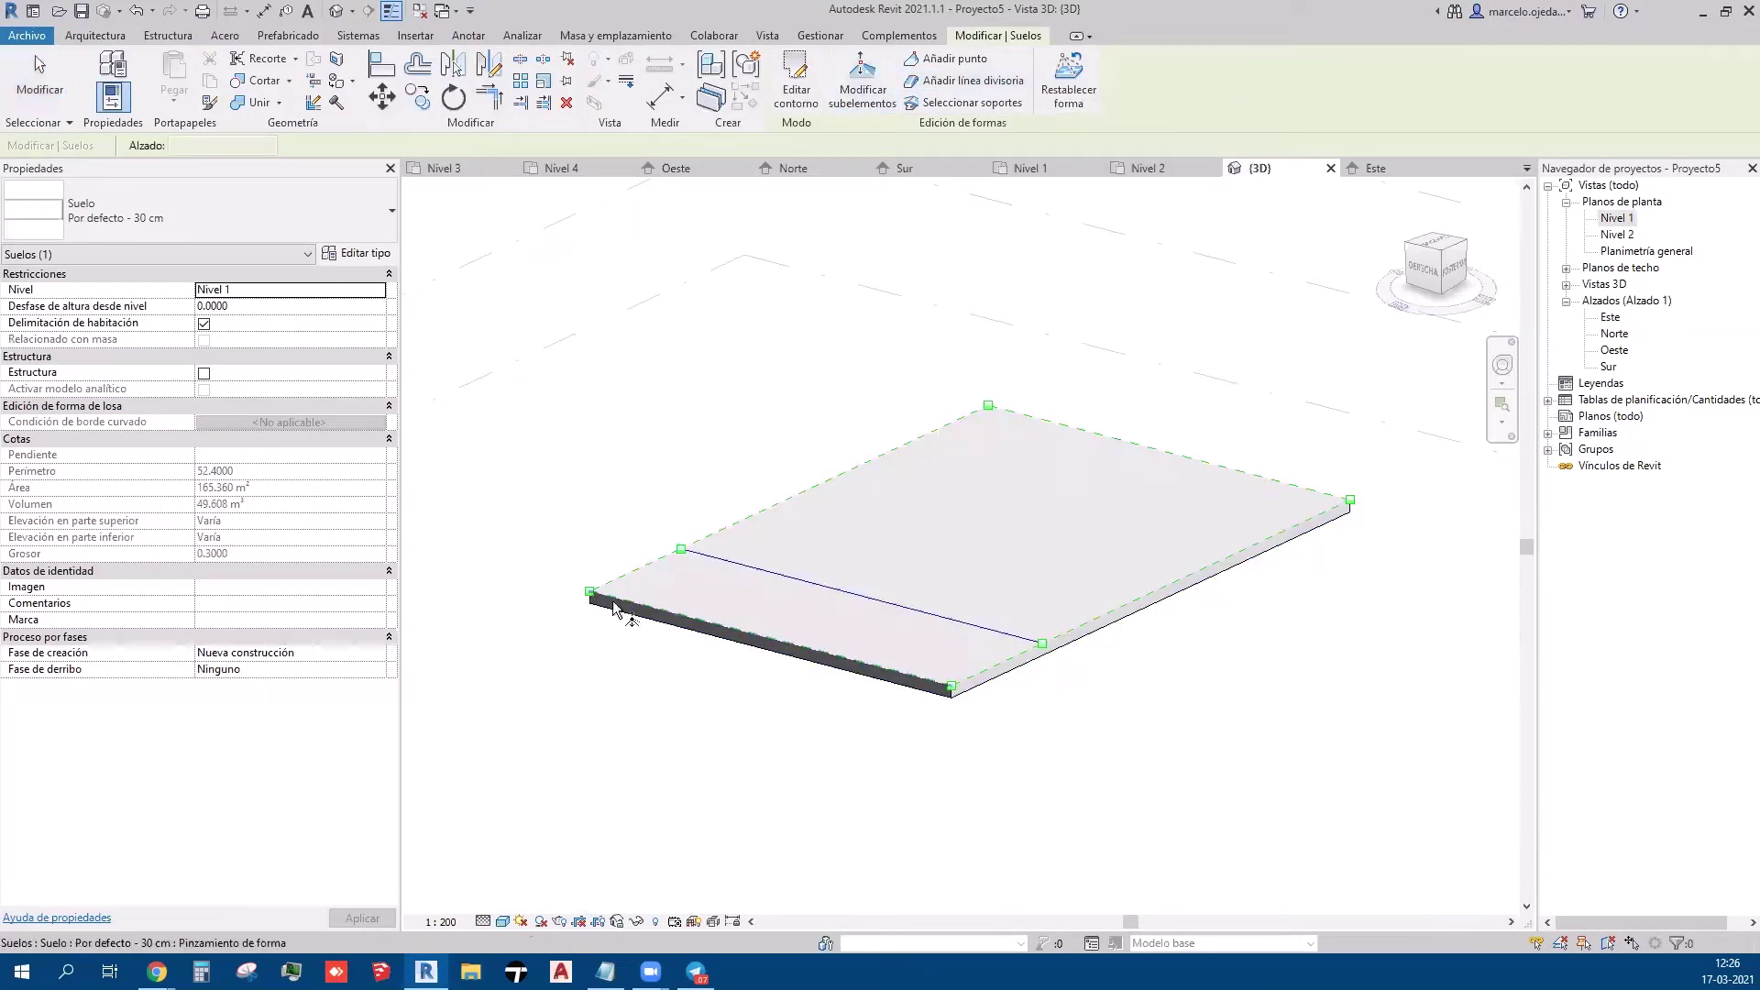
pyautogui.click(792, 642)
pyautogui.click(790, 632)
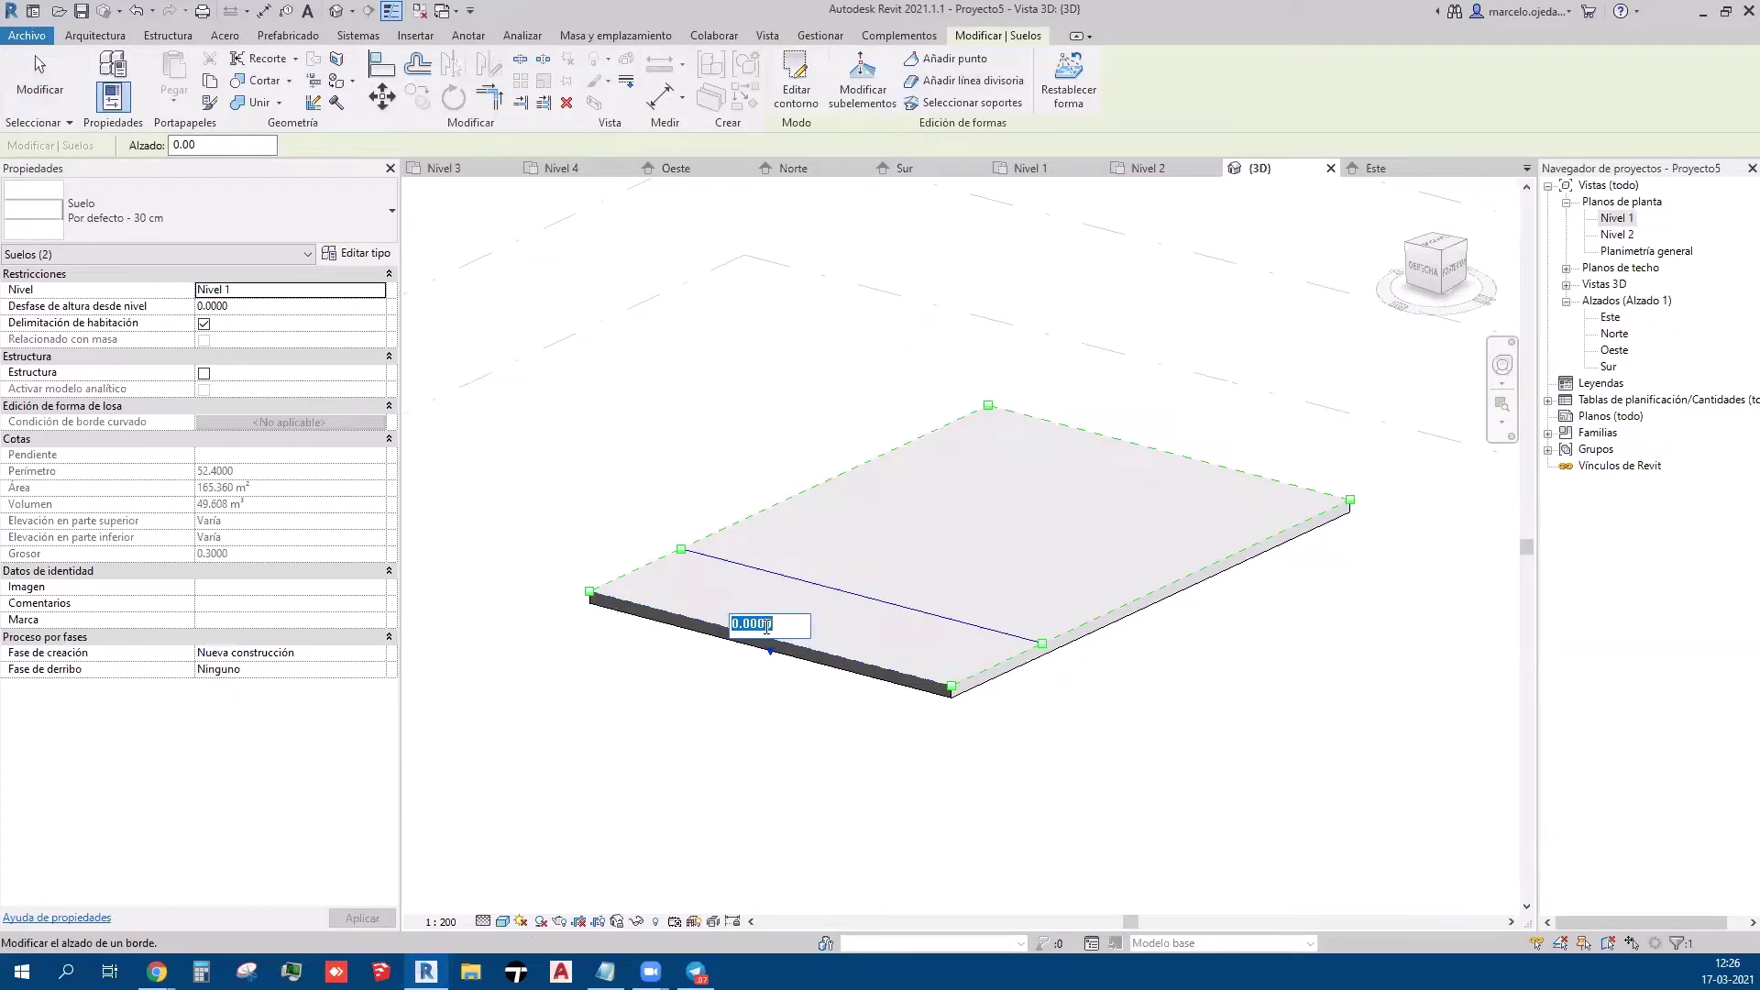
pyautogui.write('.2')
pyautogui.press('Return')
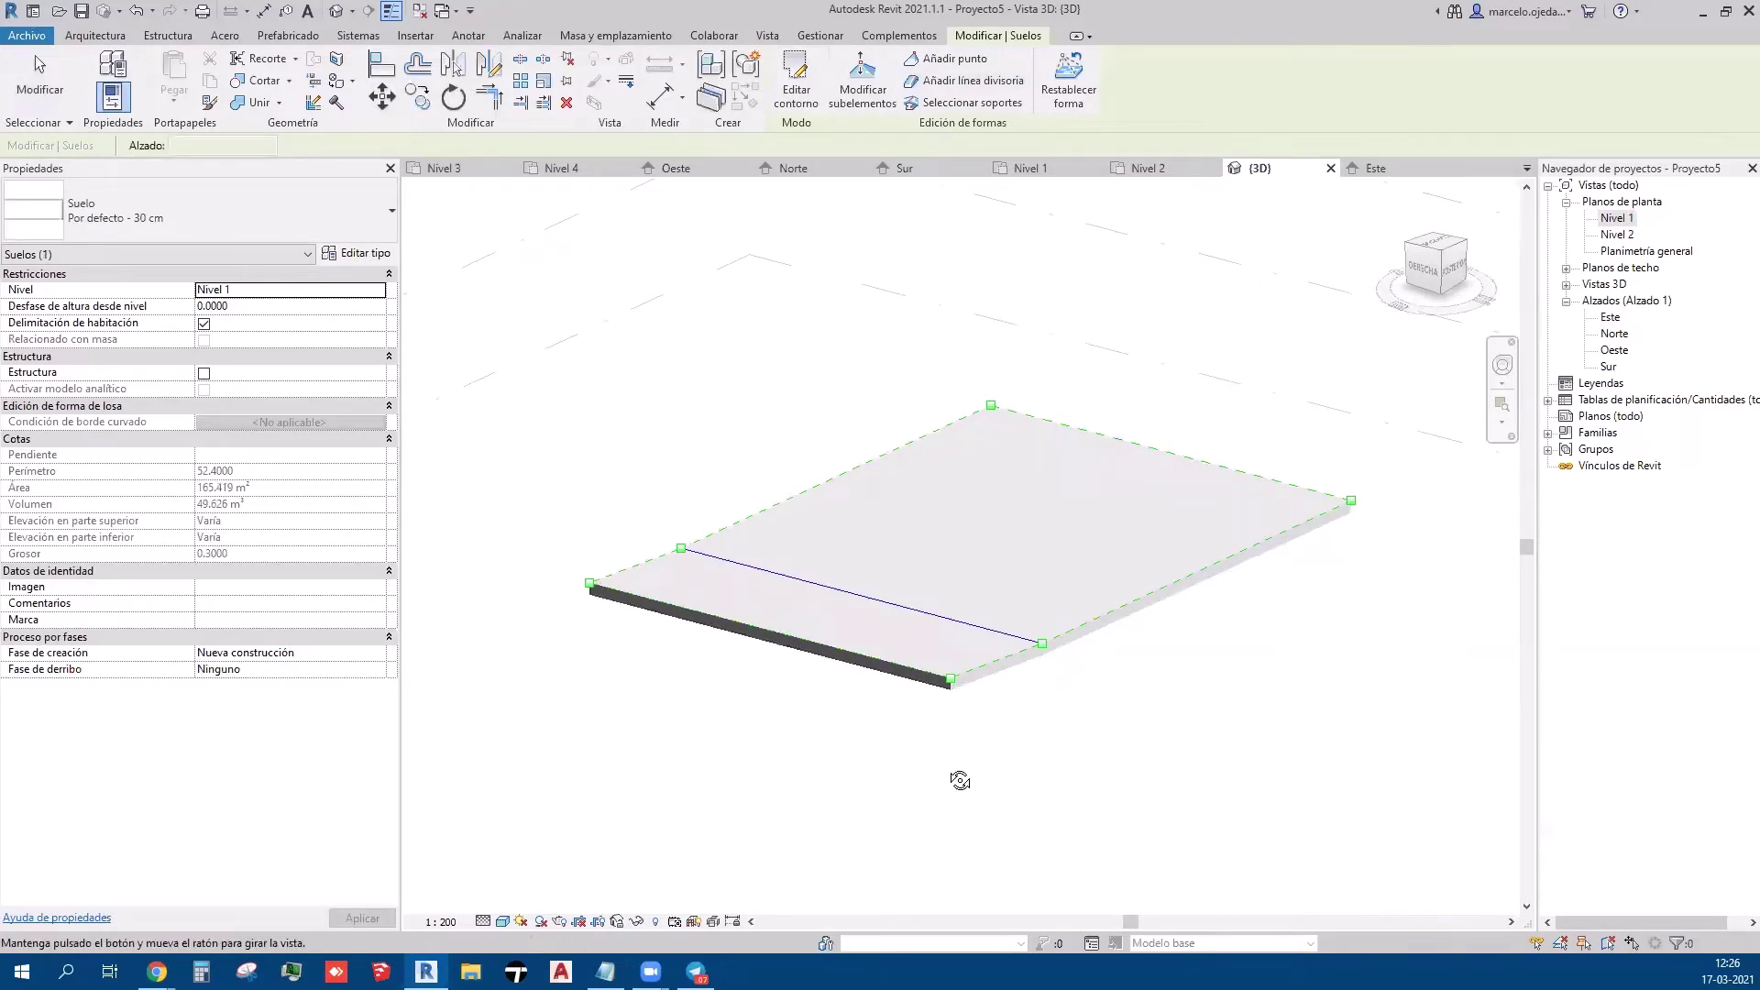
# - Set the elevation of the floor's raised short edge to 0.5 m and finish modifying the floor's sub-elements
pyautogui.keyDown('shift'); pyautogui.moveTo(954, 777); pyautogui.dragTo(787, 575, button='middle'); pyautogui.keyUp('shift')
pyautogui.scroll(3, 806, 587)
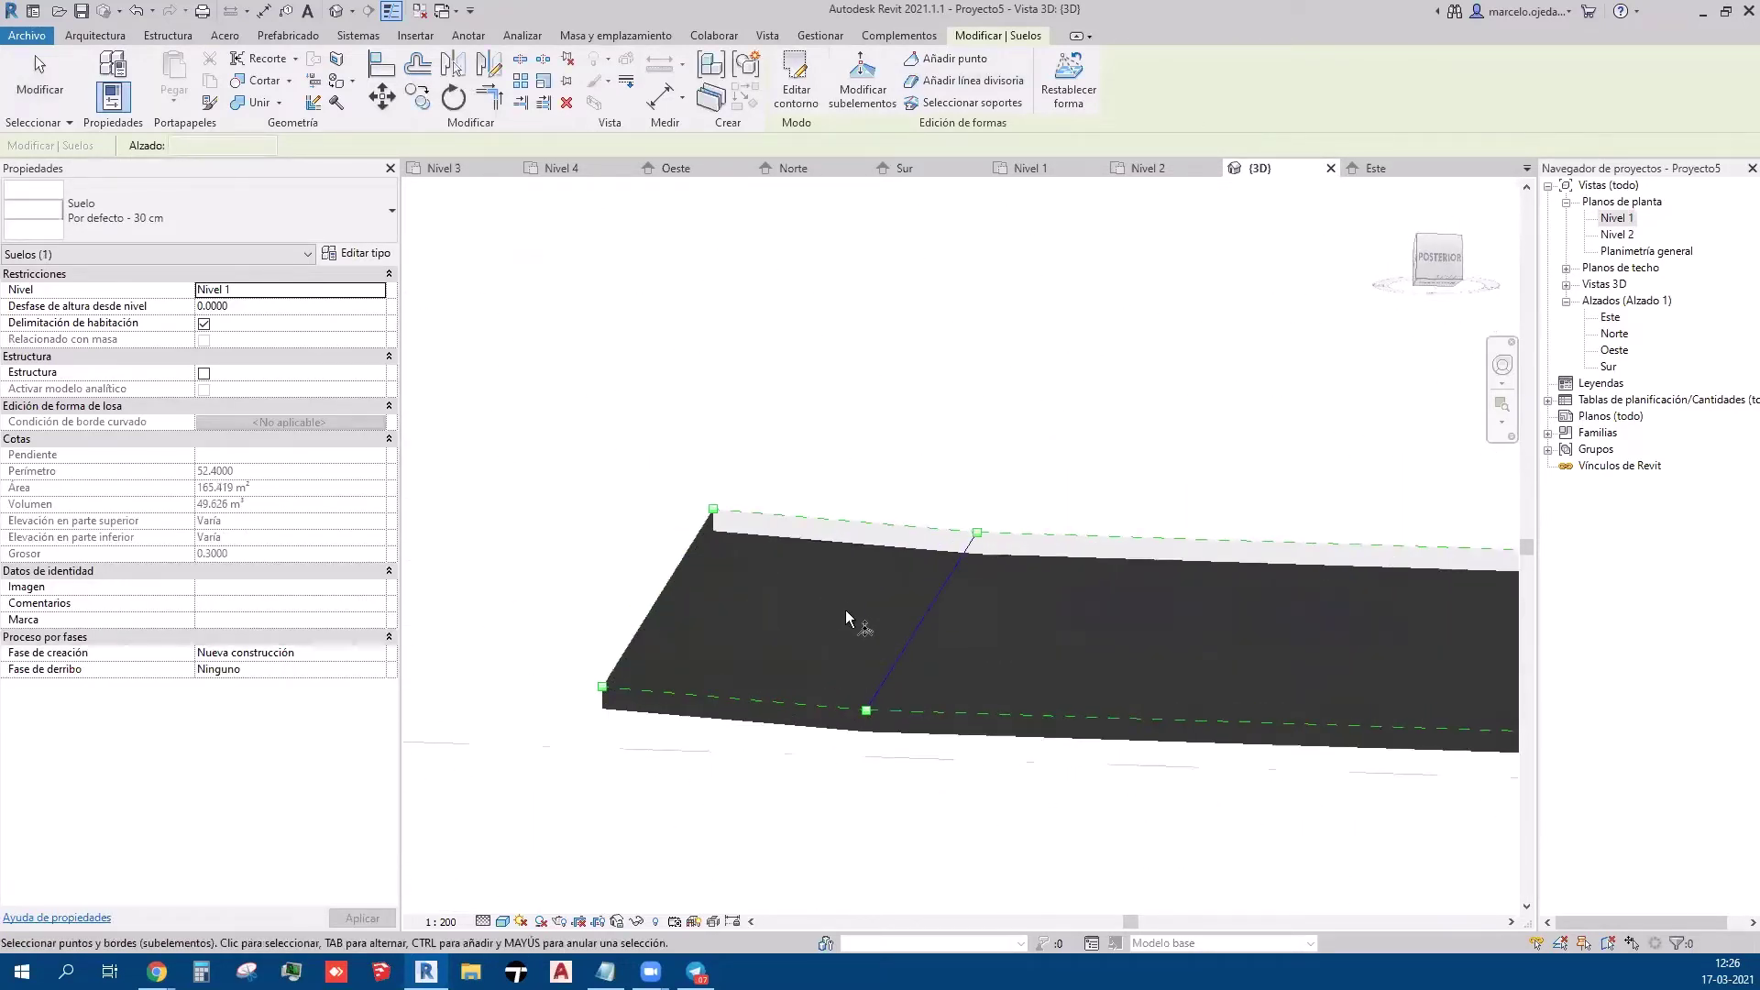
pyautogui.keyDown('shift'); pyautogui.moveTo(651, 502); pyautogui.dragTo(633, 605, button='middle'); pyautogui.keyUp('shift')
pyautogui.click(565, 583)
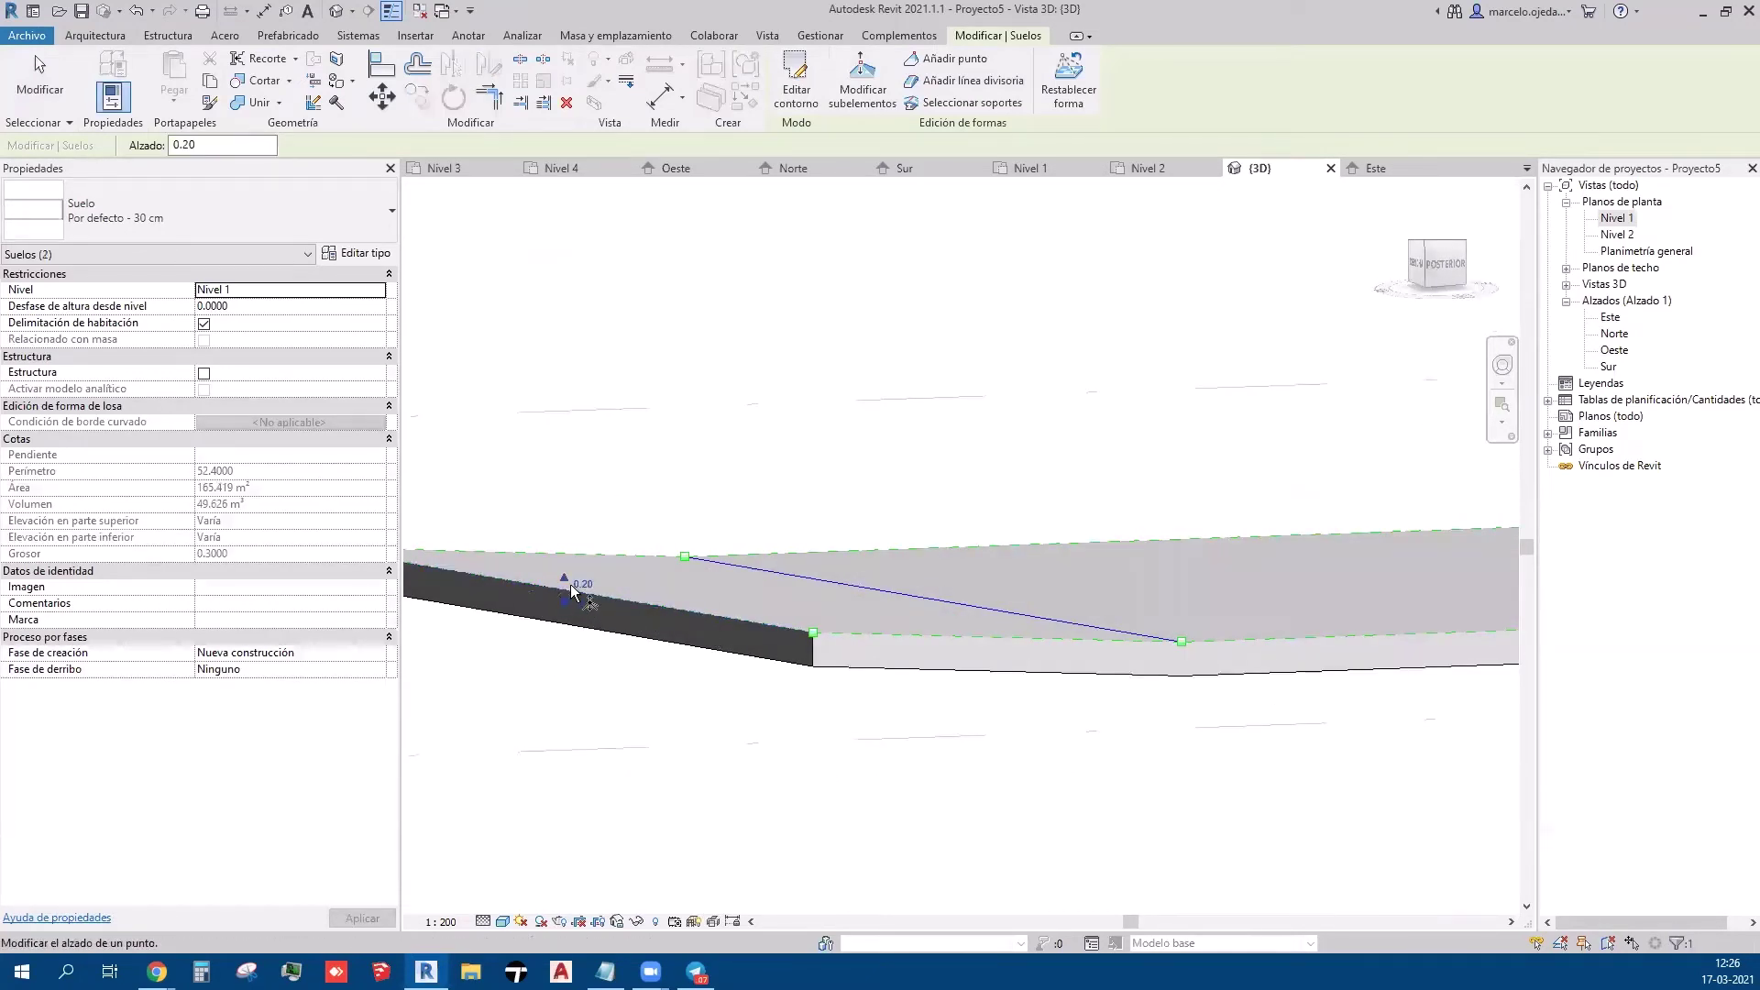
pyautogui.click(580, 584)
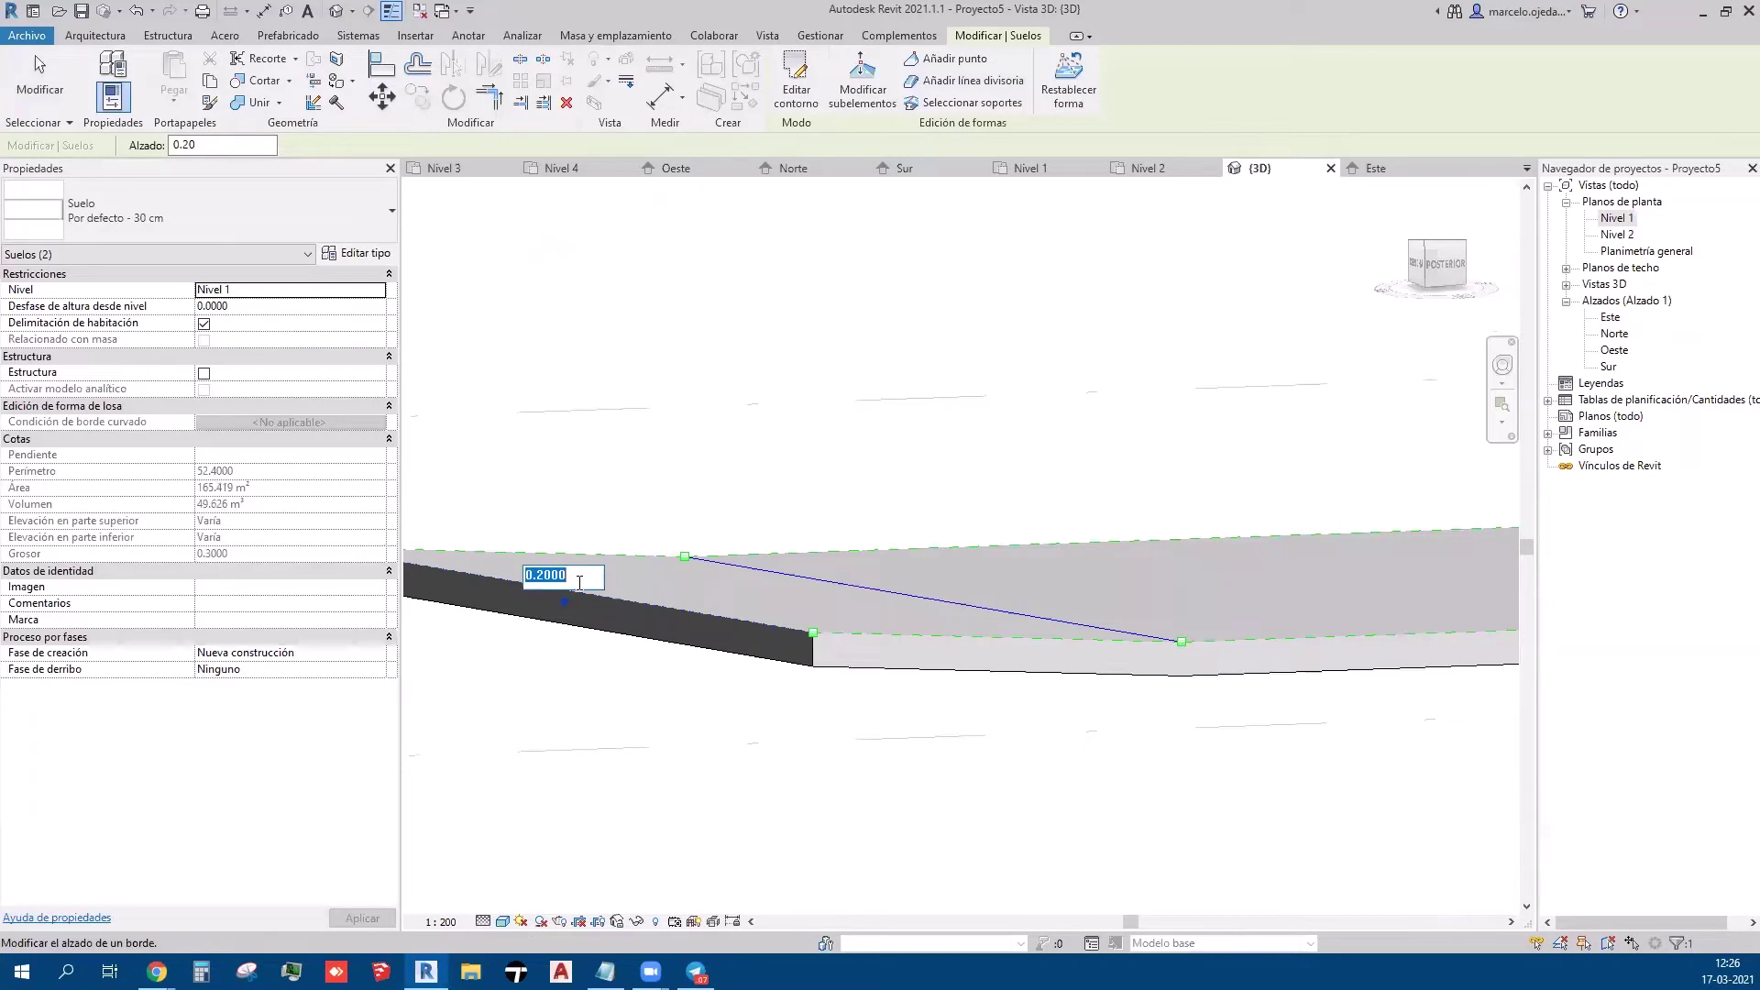
pyautogui.write('.5')
pyautogui.press('Return')
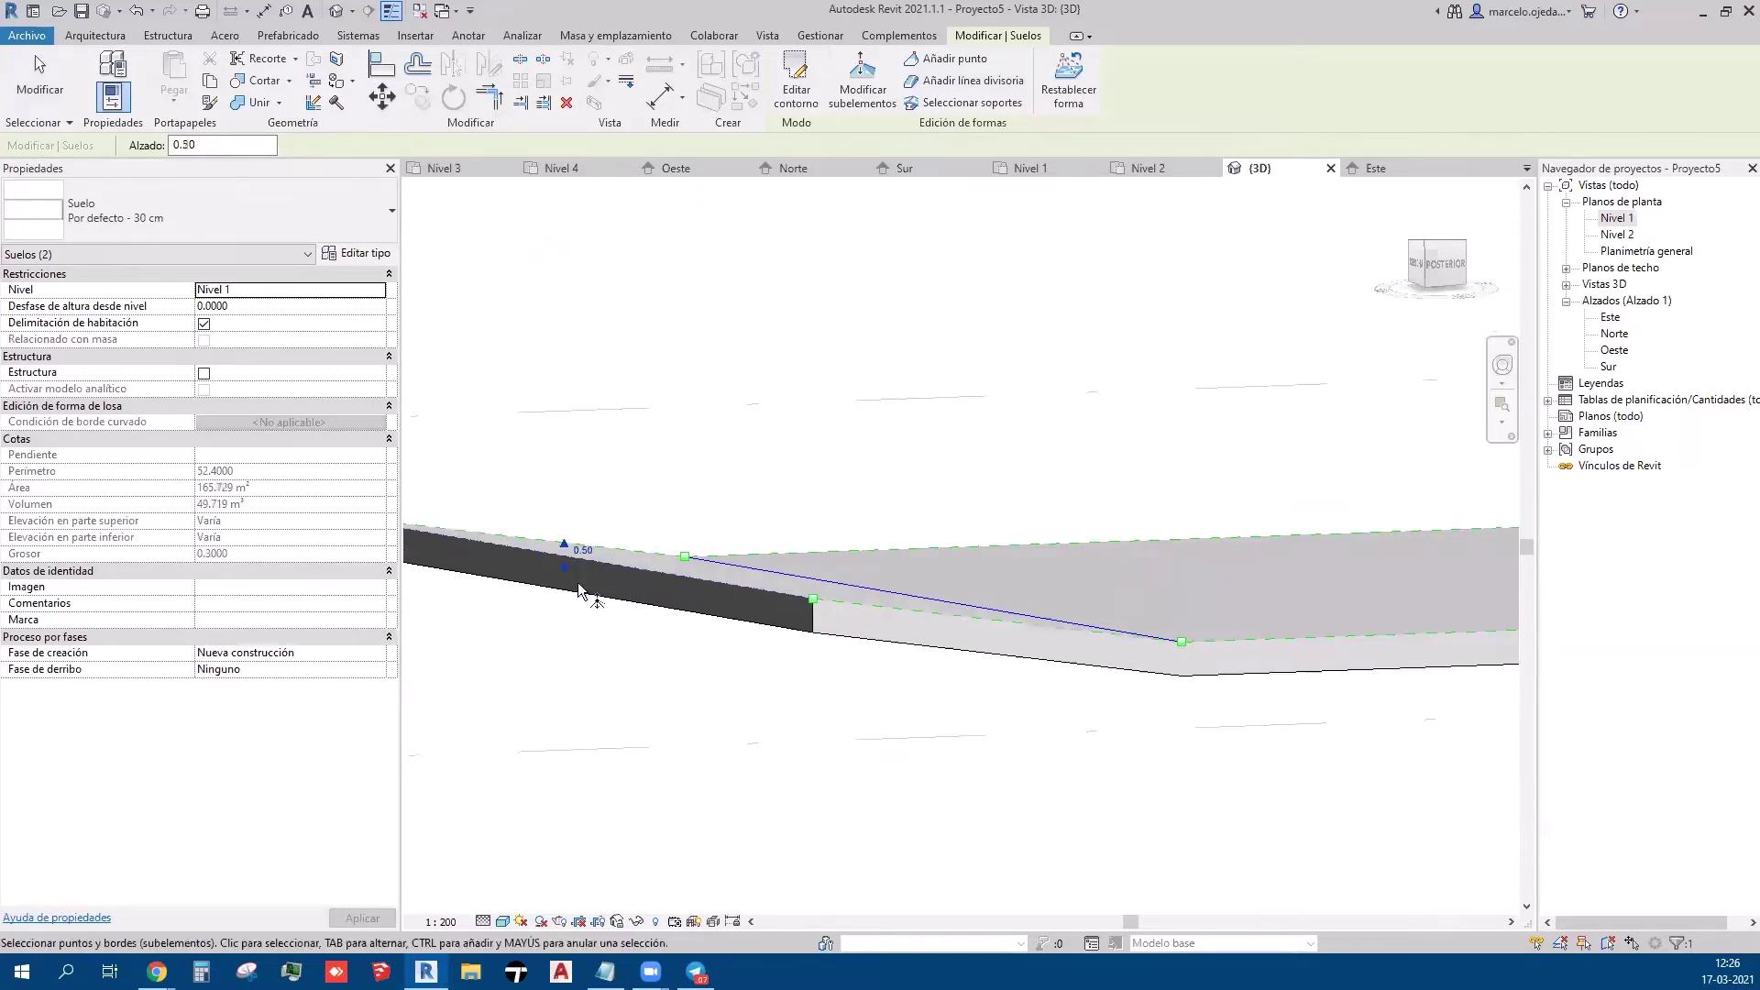
pyautogui.click(746, 433)
pyautogui.scroll(-3, 746, 433)
pyautogui.press('Escape')
pyautogui.press('Escape')
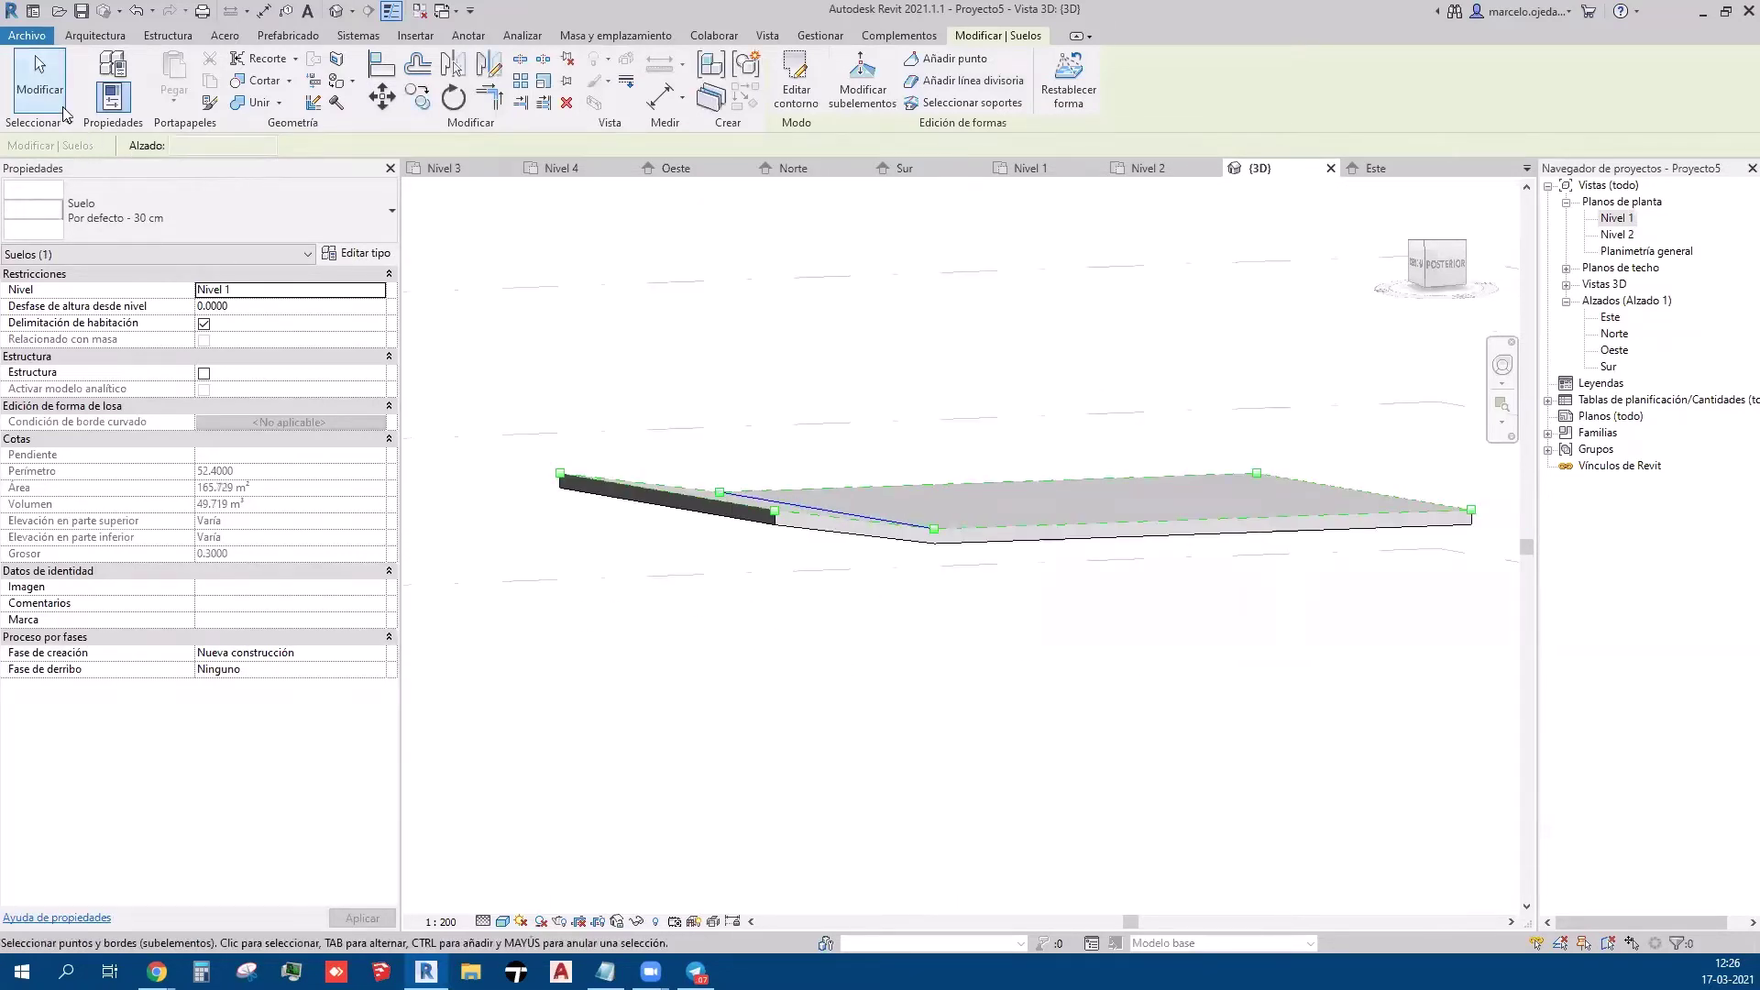
pyautogui.keyDown('shift'); pyautogui.moveTo(852, 715); pyautogui.dragTo(770, 781, button='middle'); pyautogui.keyUp('shift')
pyautogui.scroll(-2, 817, 785)
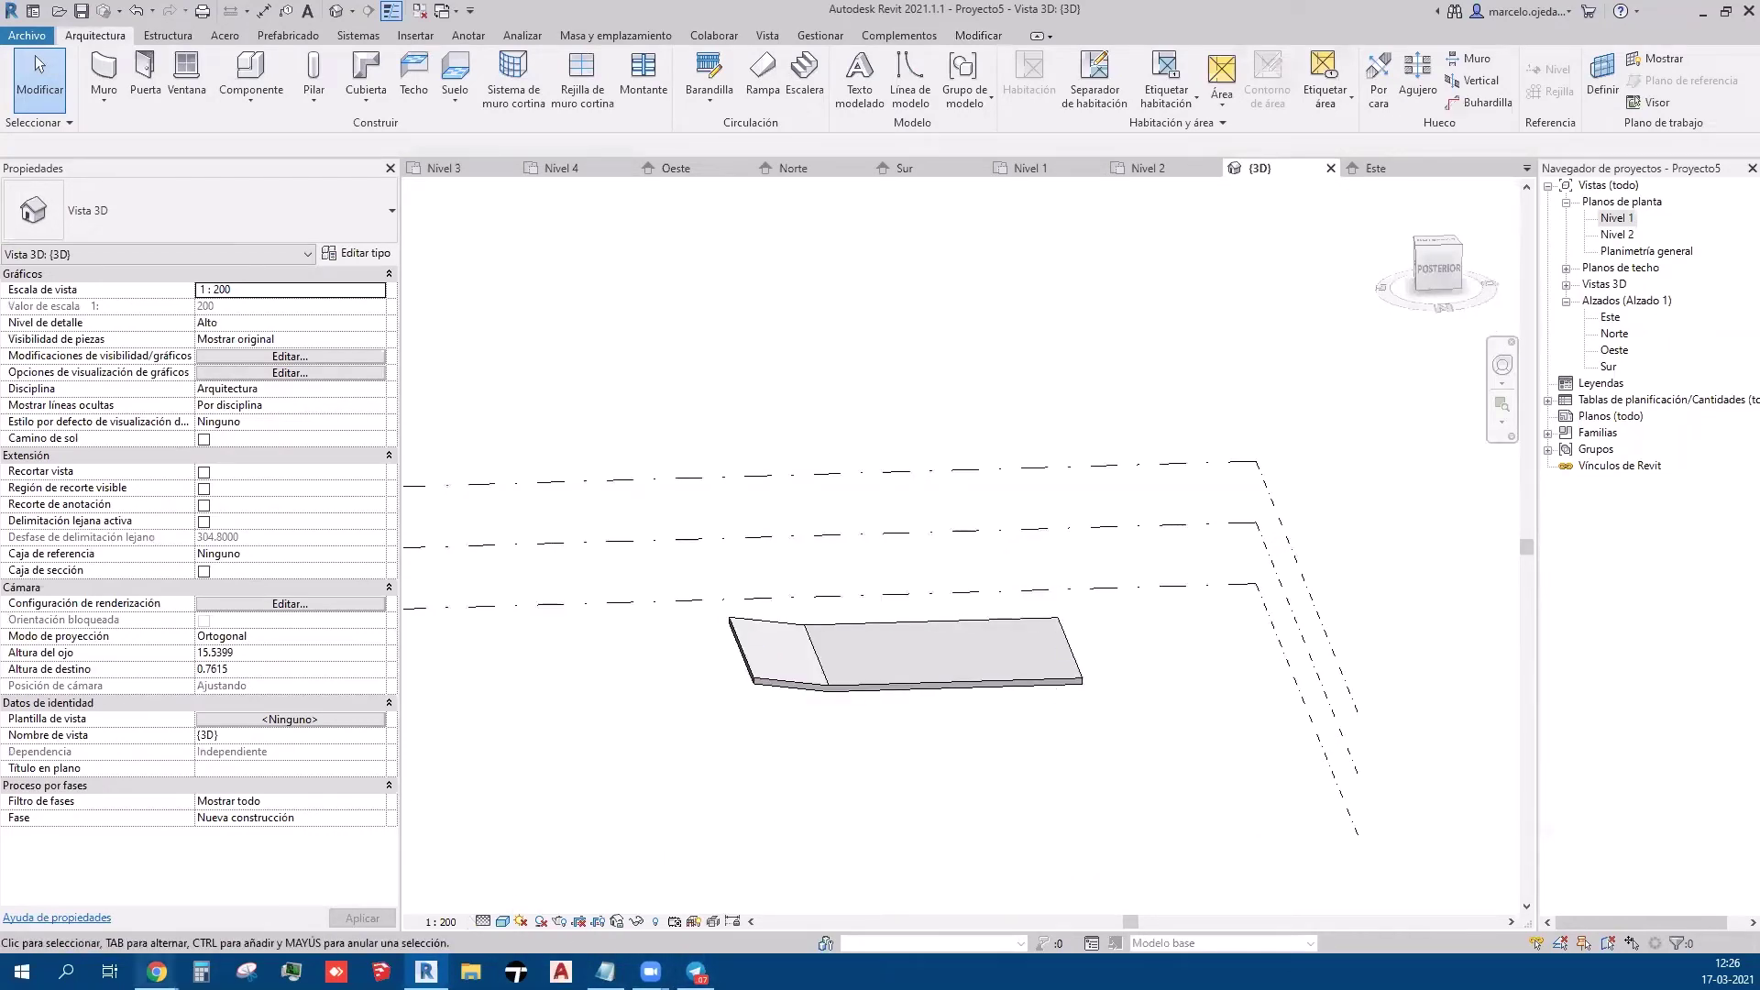
# - Switch to Chrome to view the Centro Cultural Arauco facade photo, and return to the Revit 3D view of the floor
pyautogui.moveTo(157, 972)
pyautogui.click(299, 891)
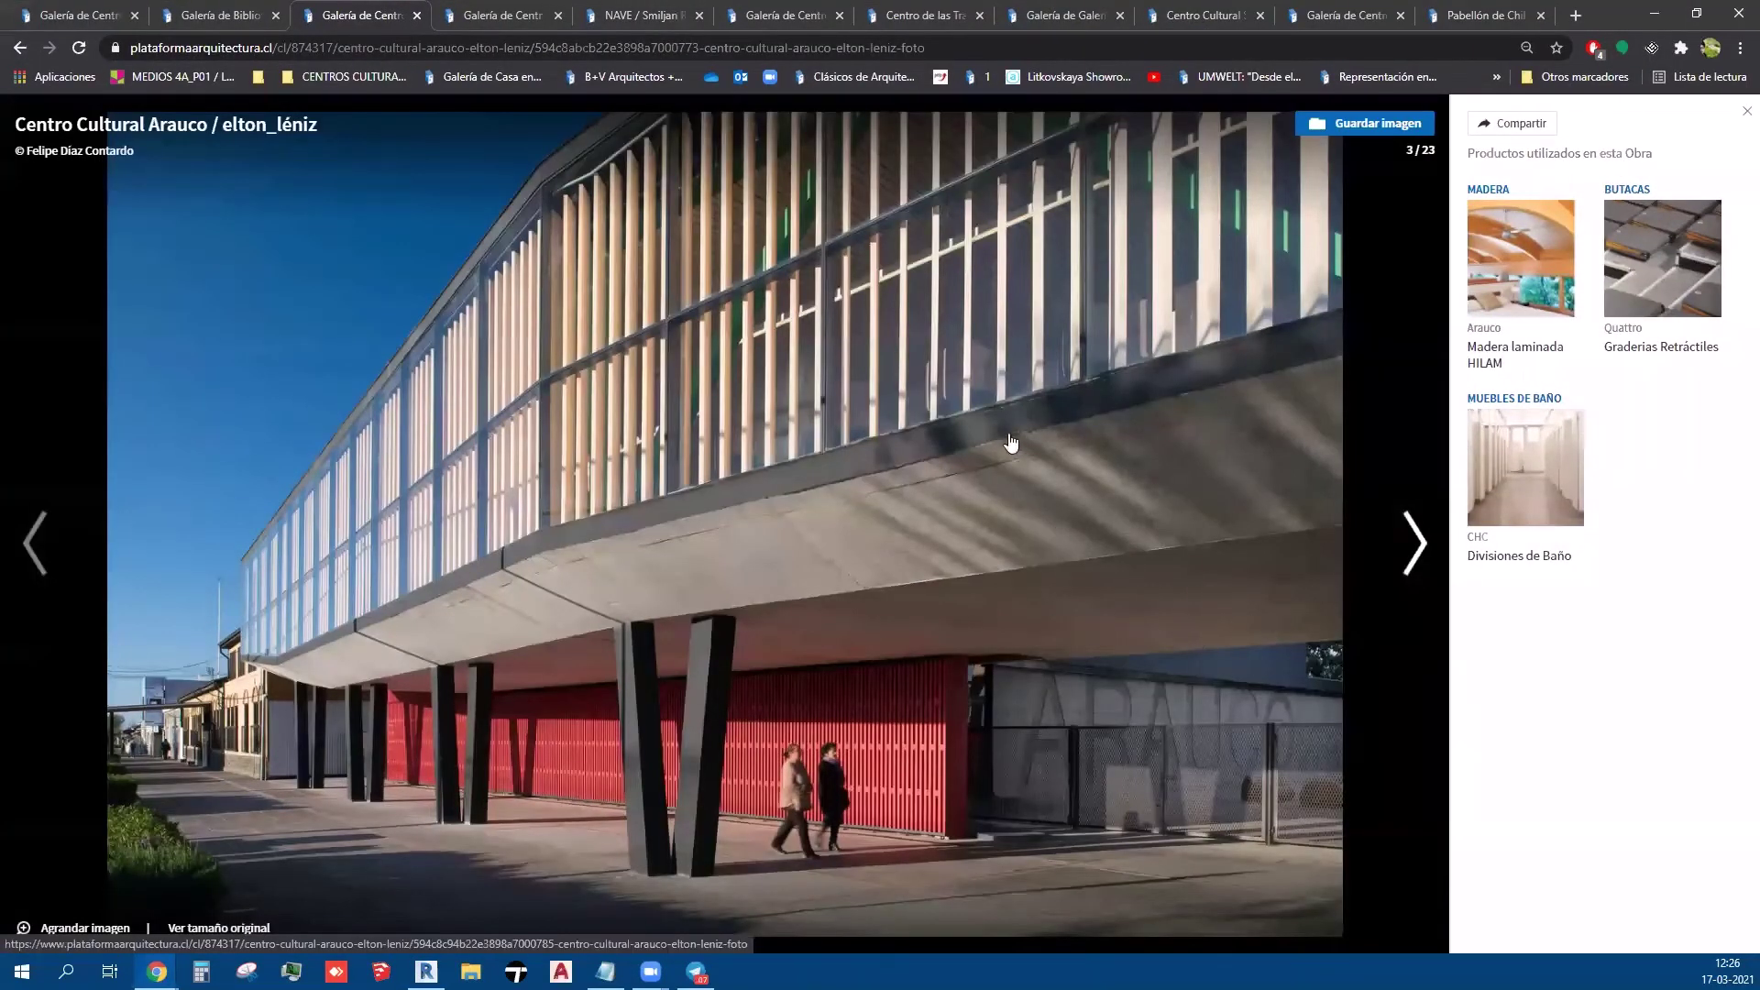
pyautogui.click(1654, 15)
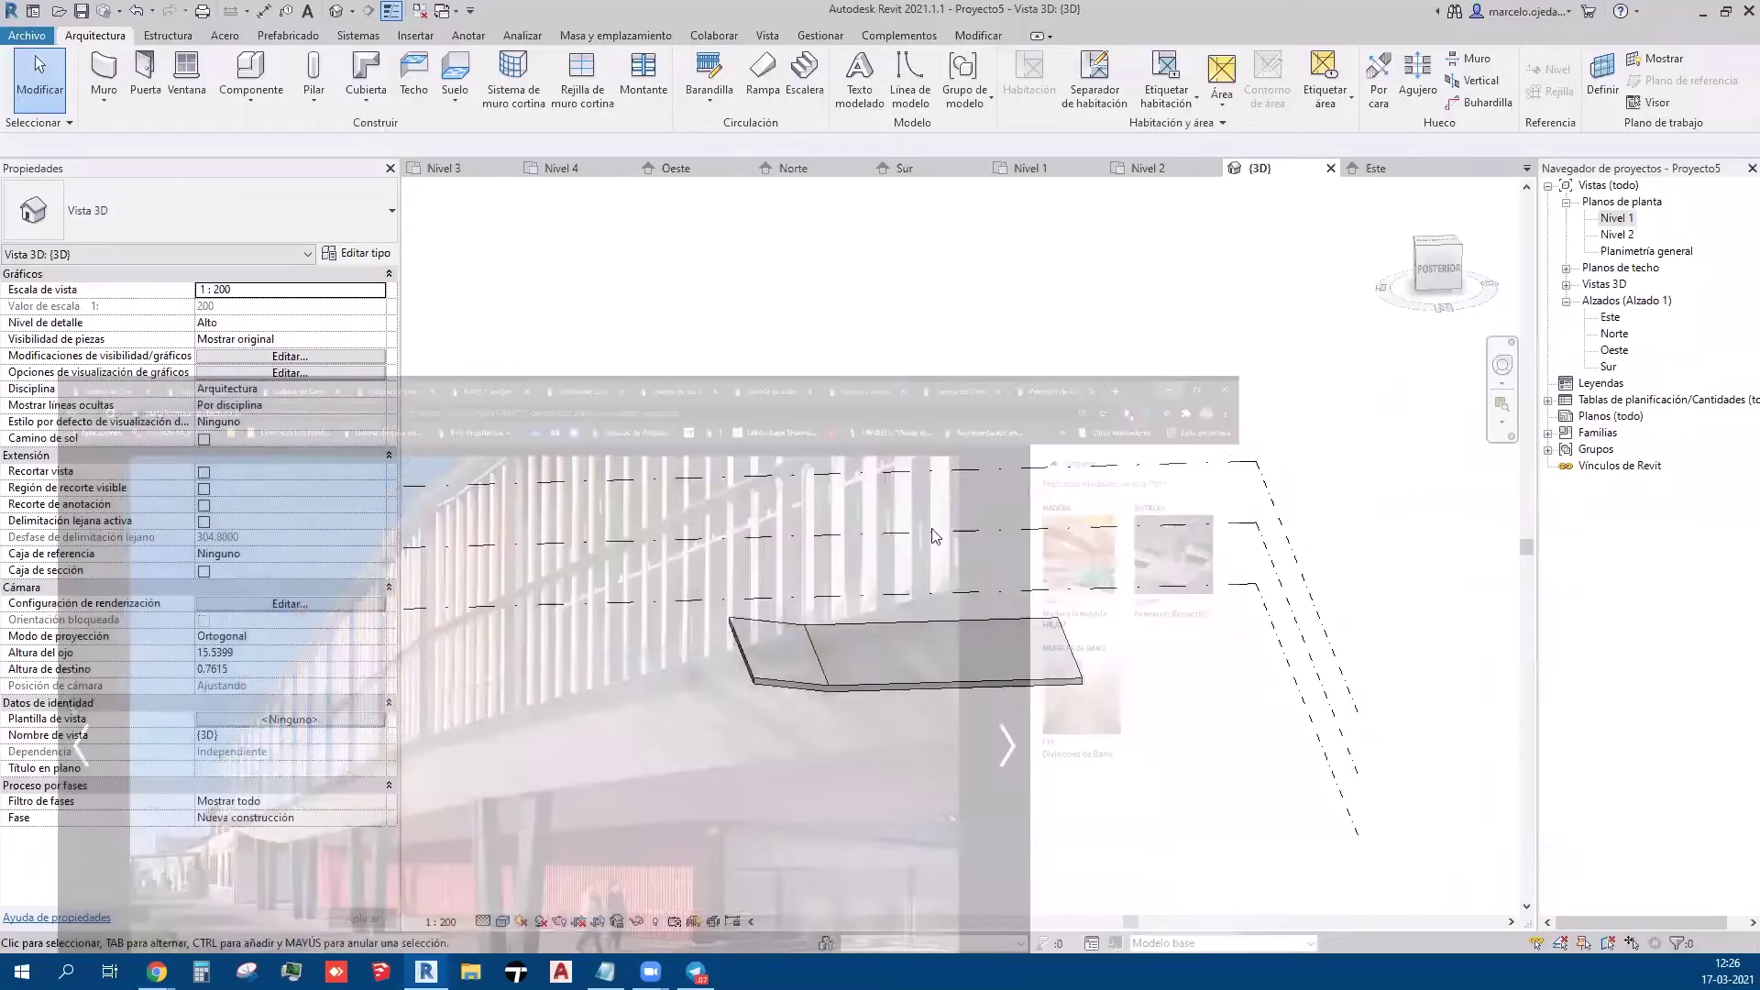
pyautogui.click(931, 687)
pyautogui.click(914, 773)
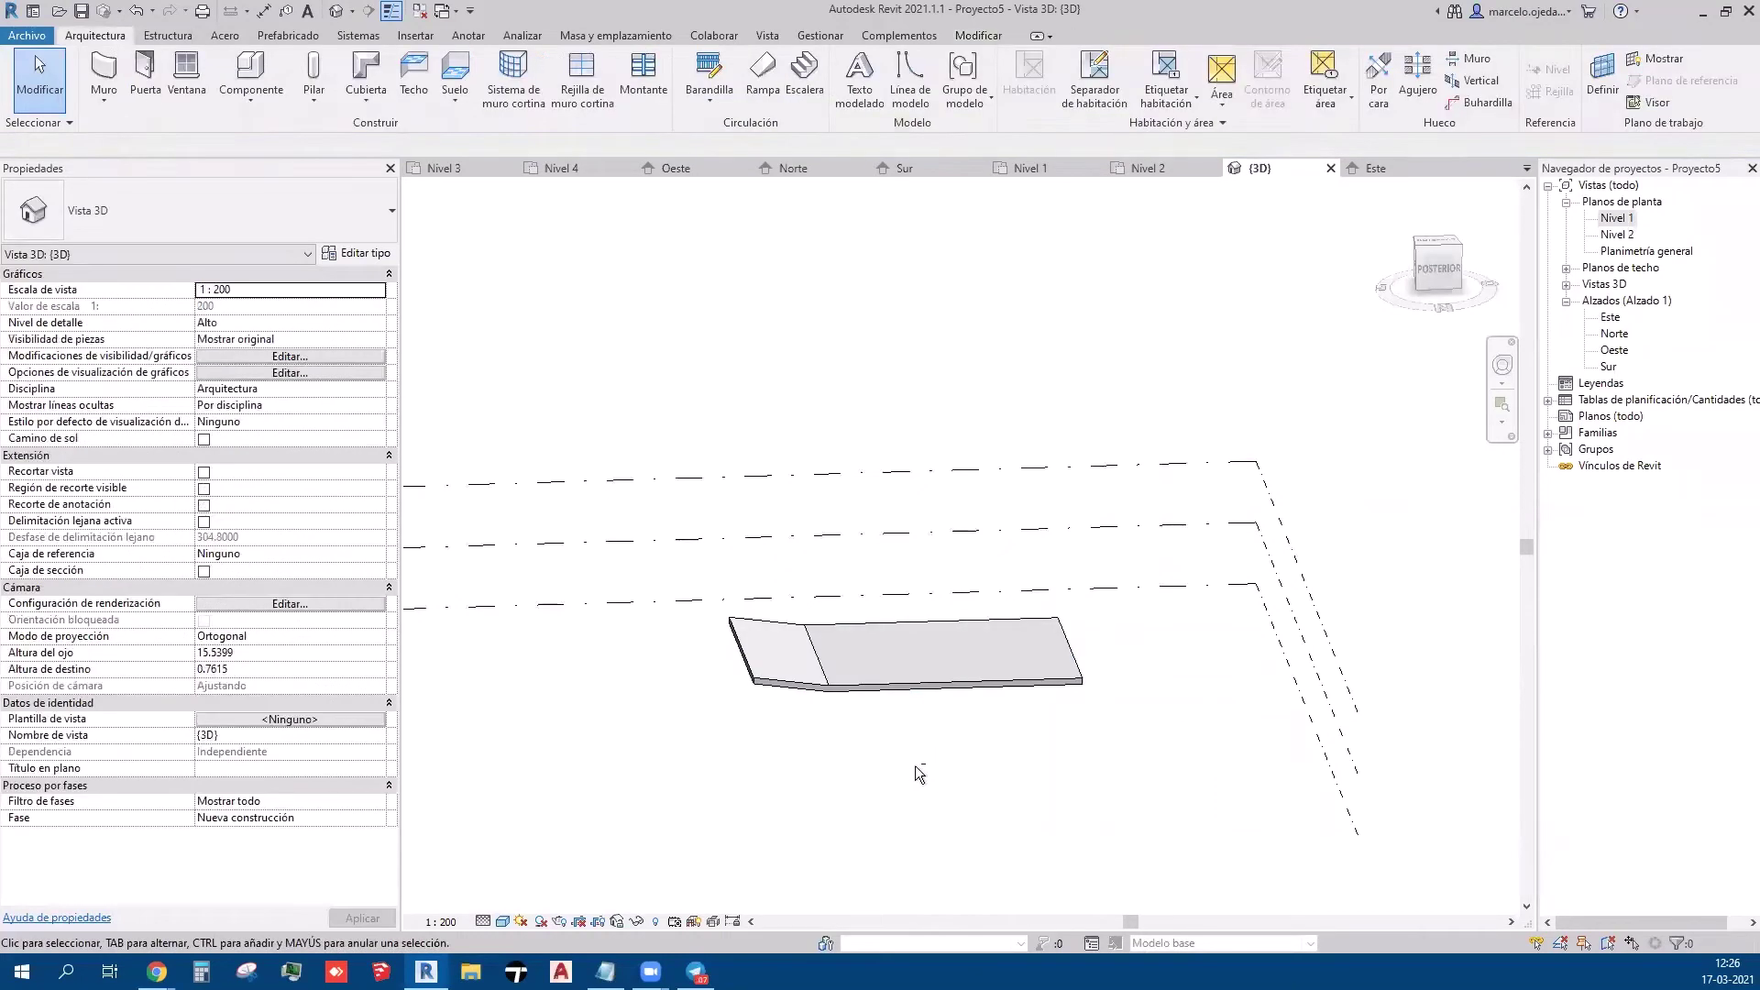
pyautogui.scroll(2, 949, 759)
pyautogui.moveTo(947, 758); pyautogui.dragTo(856, 770, button='middle')
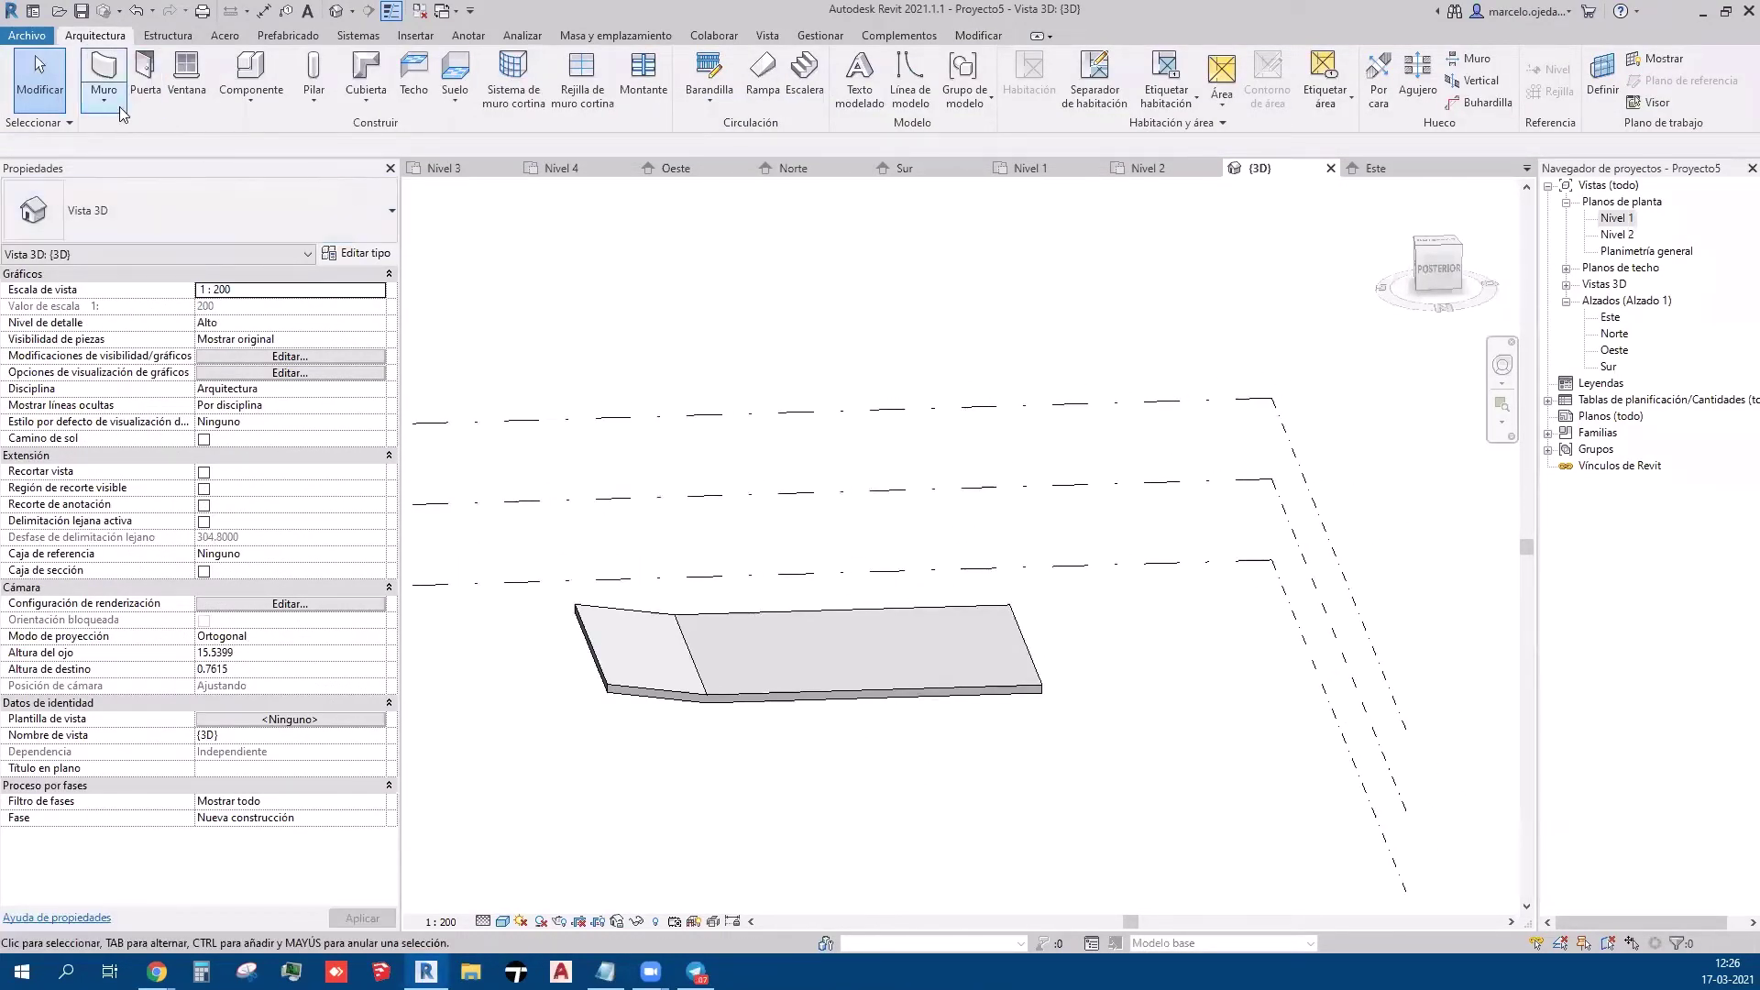
# - Create an in-place model with the family category Suelos and accept the name Suelos 1
pyautogui.click(252, 101)
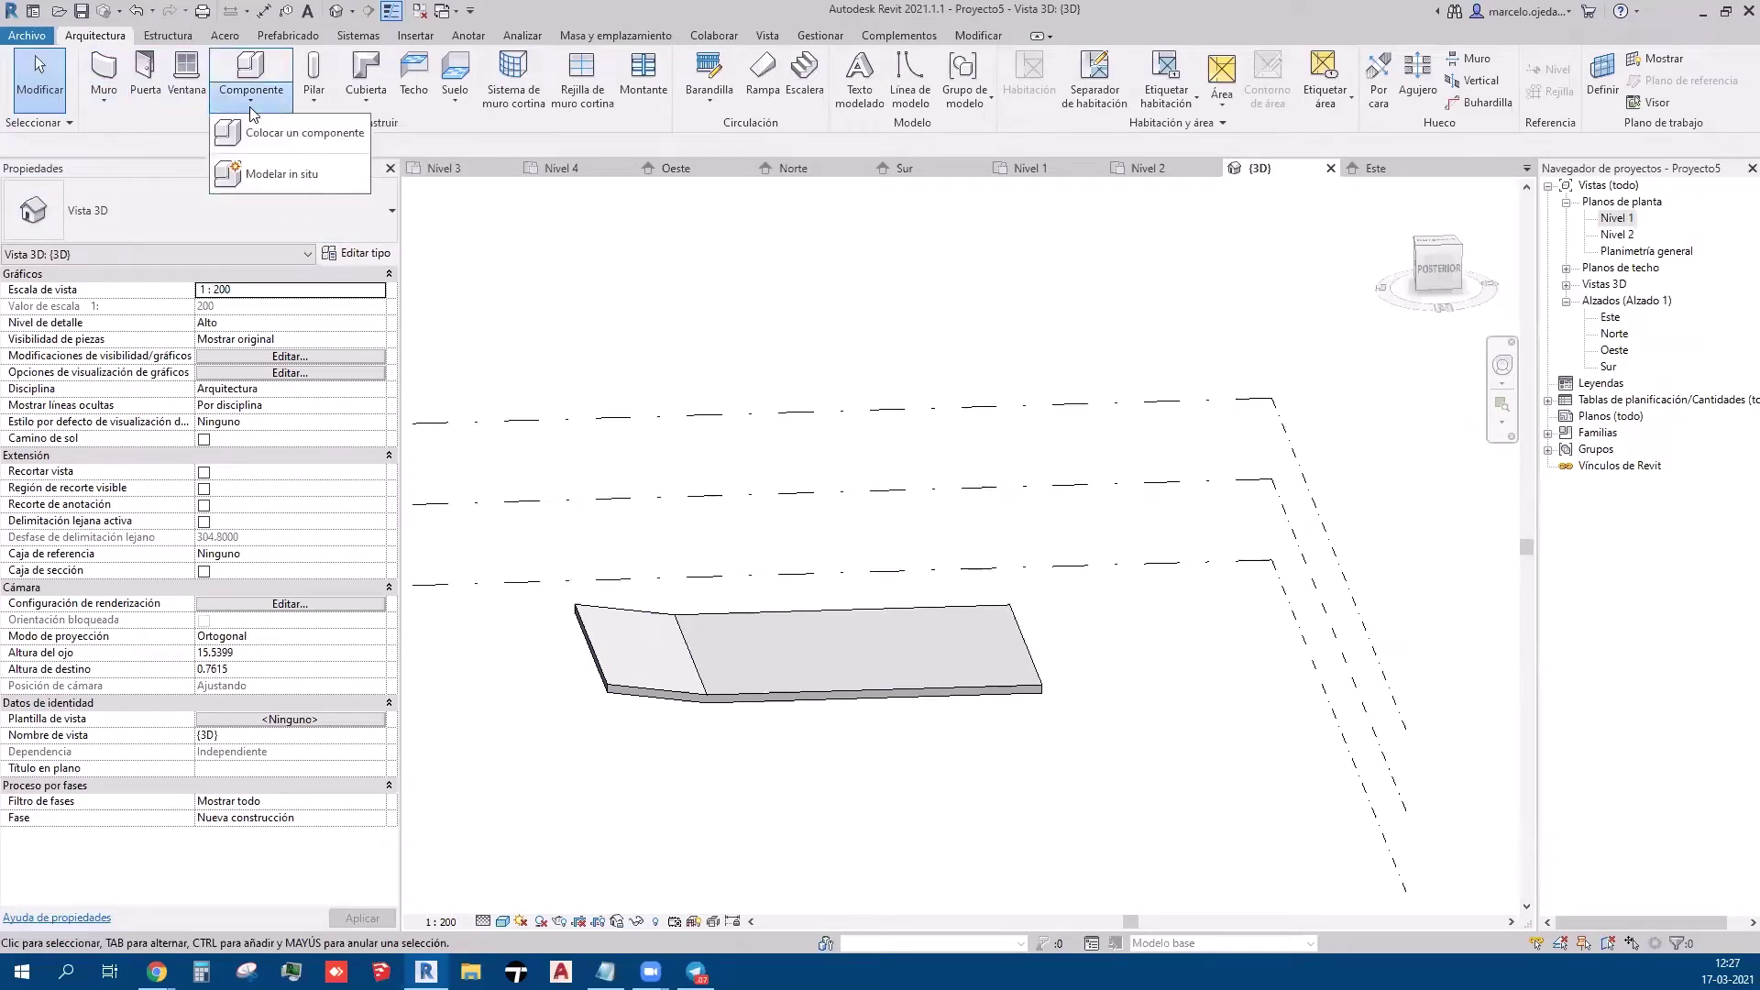
pyautogui.click(333, 181)
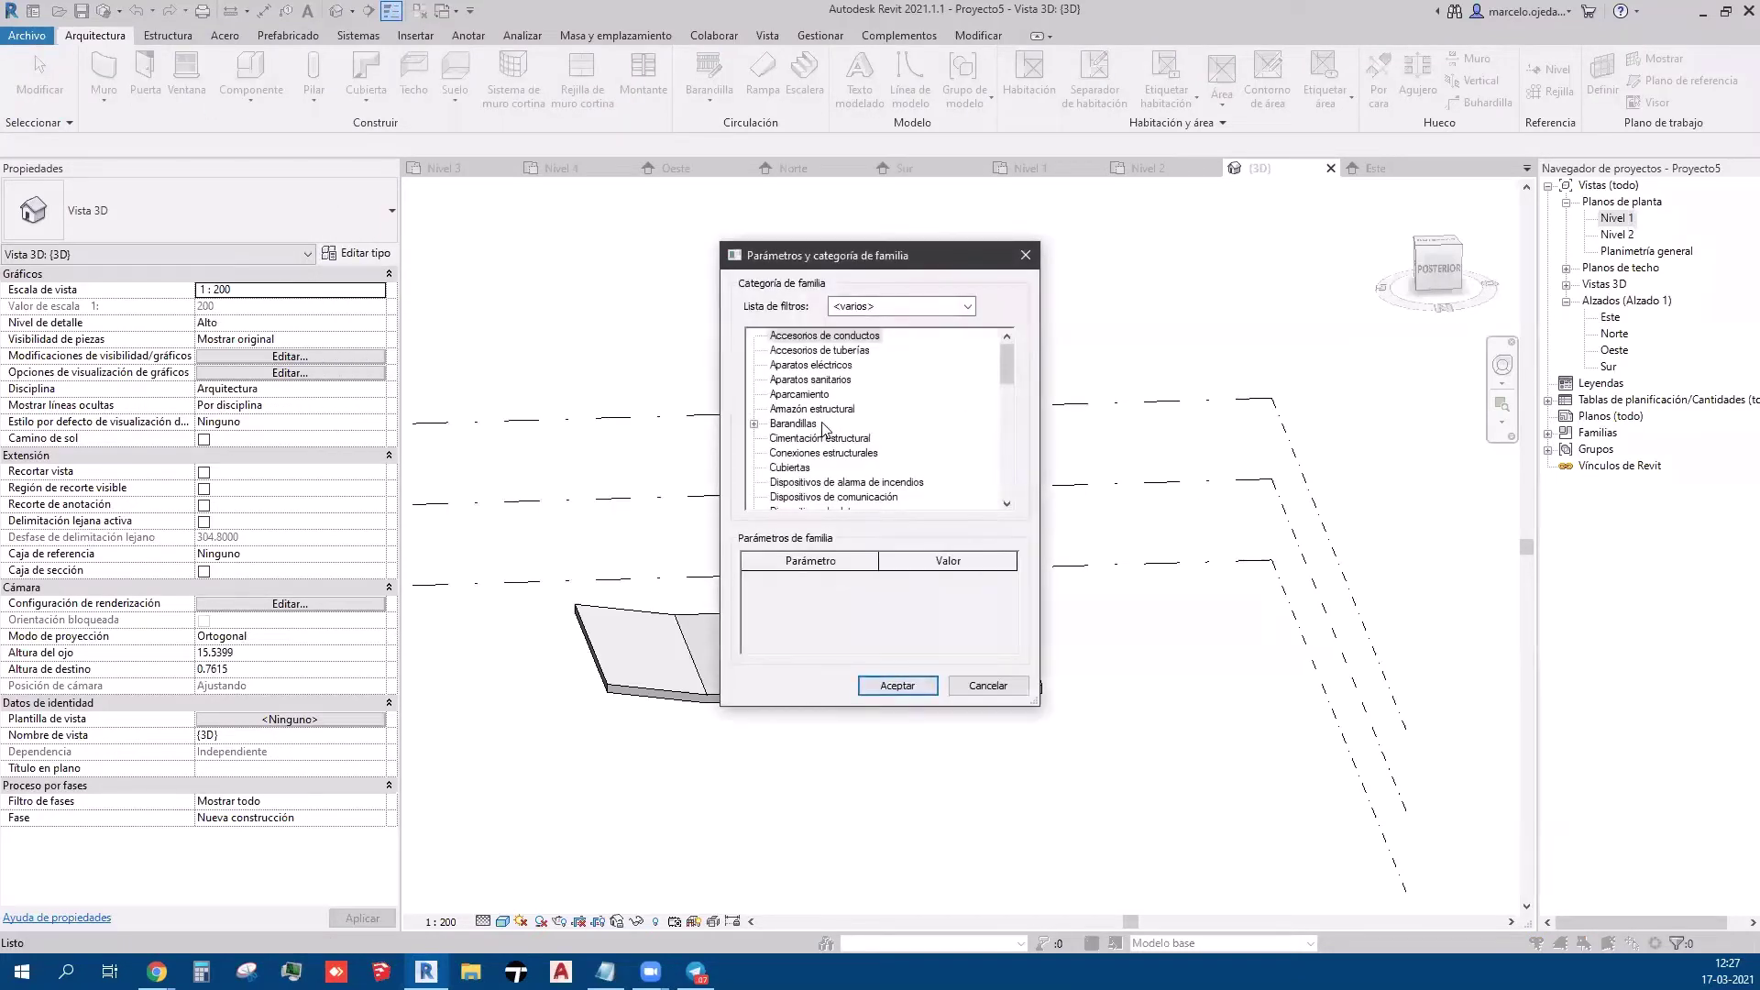
pyautogui.scroll(-5, 844, 458)
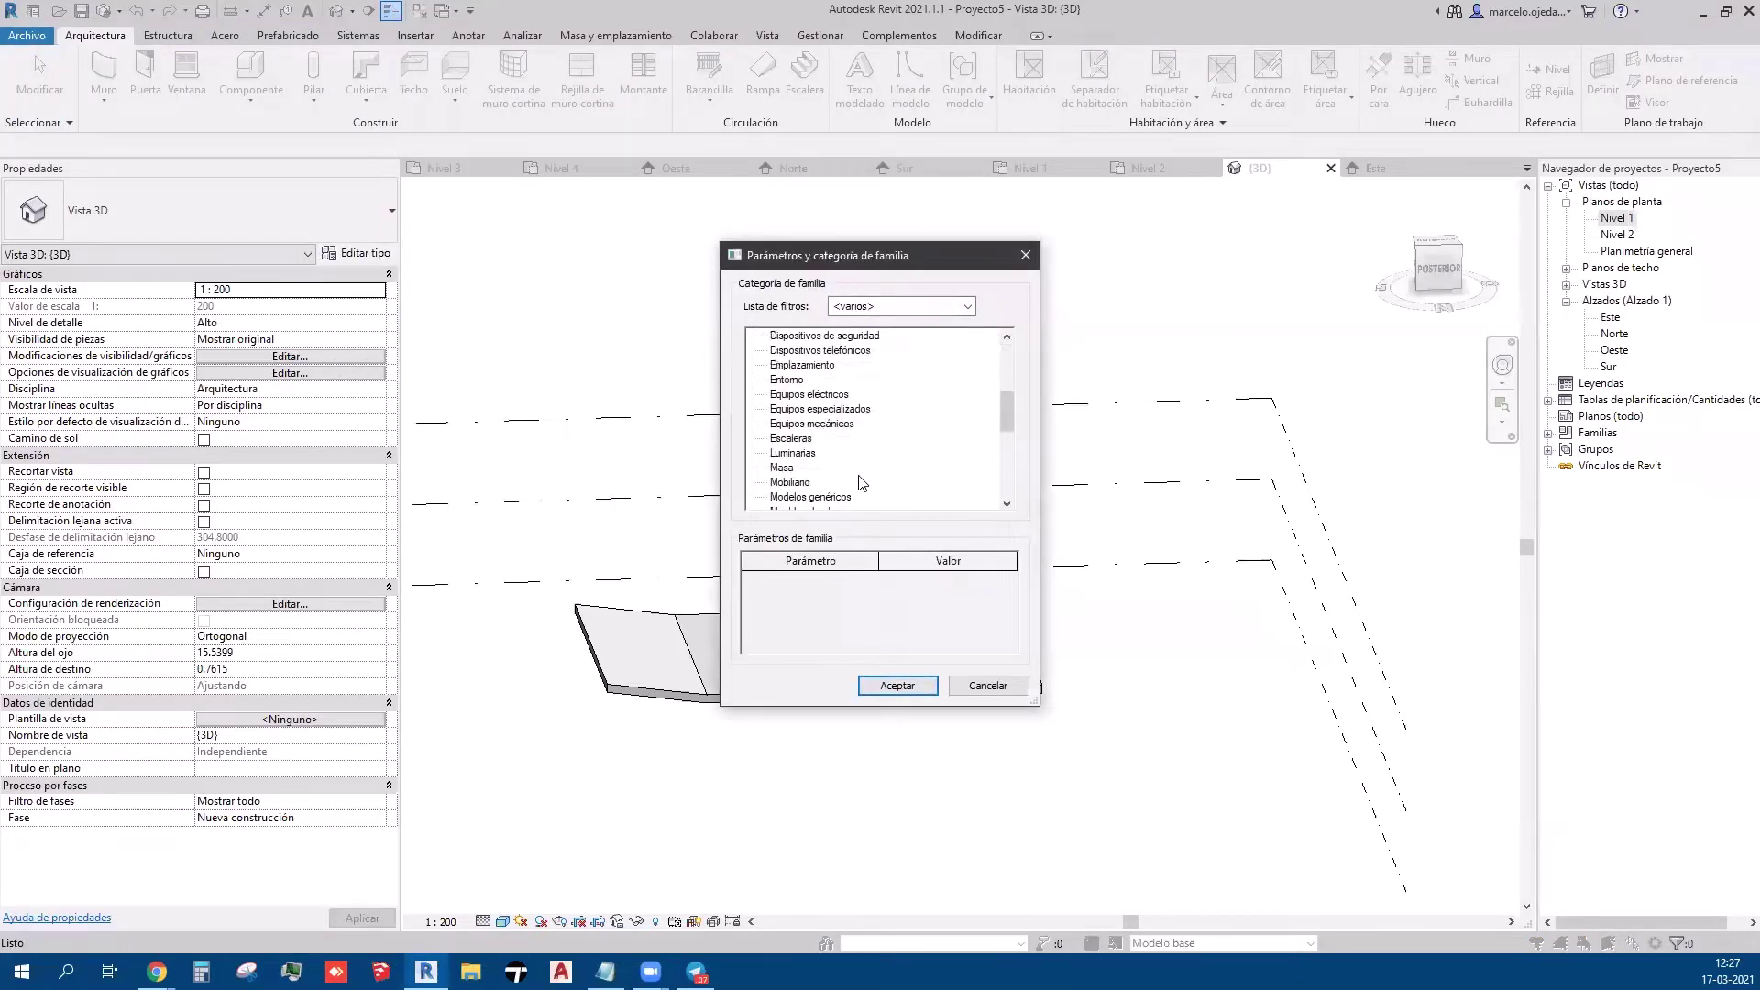
pyautogui.scroll(-3, 862, 483)
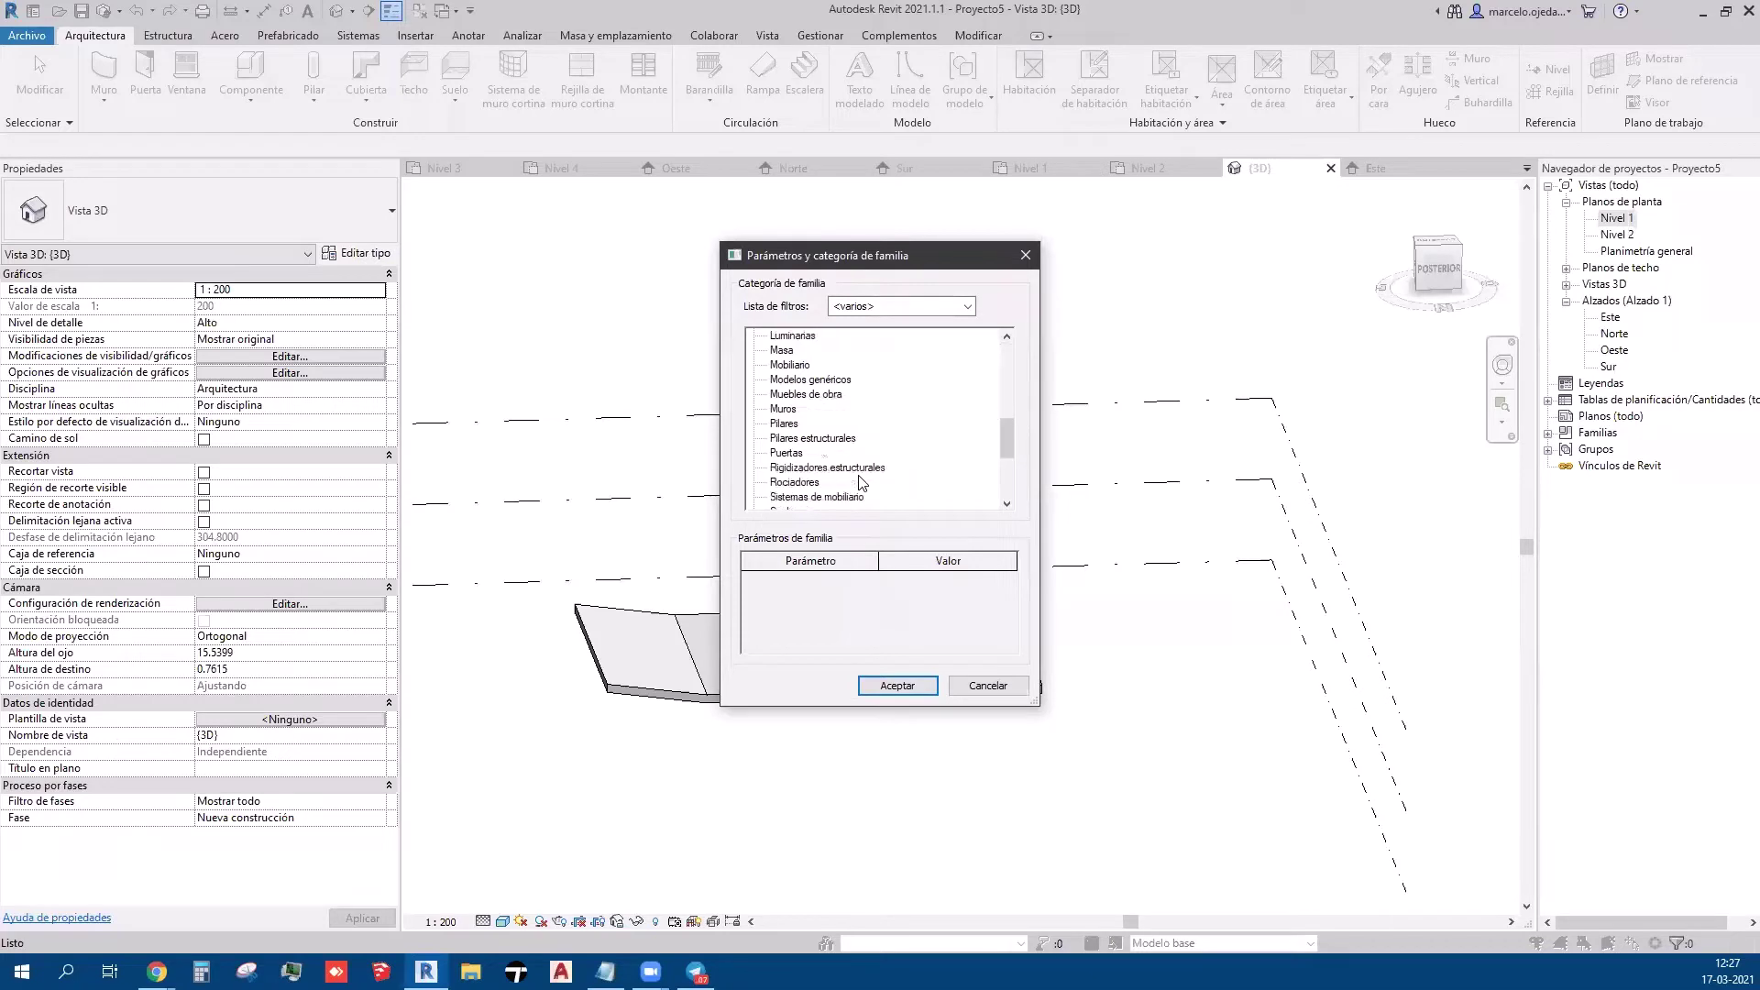
pyautogui.scroll(-1, 862, 483)
pyautogui.scroll(-1, 850, 492)
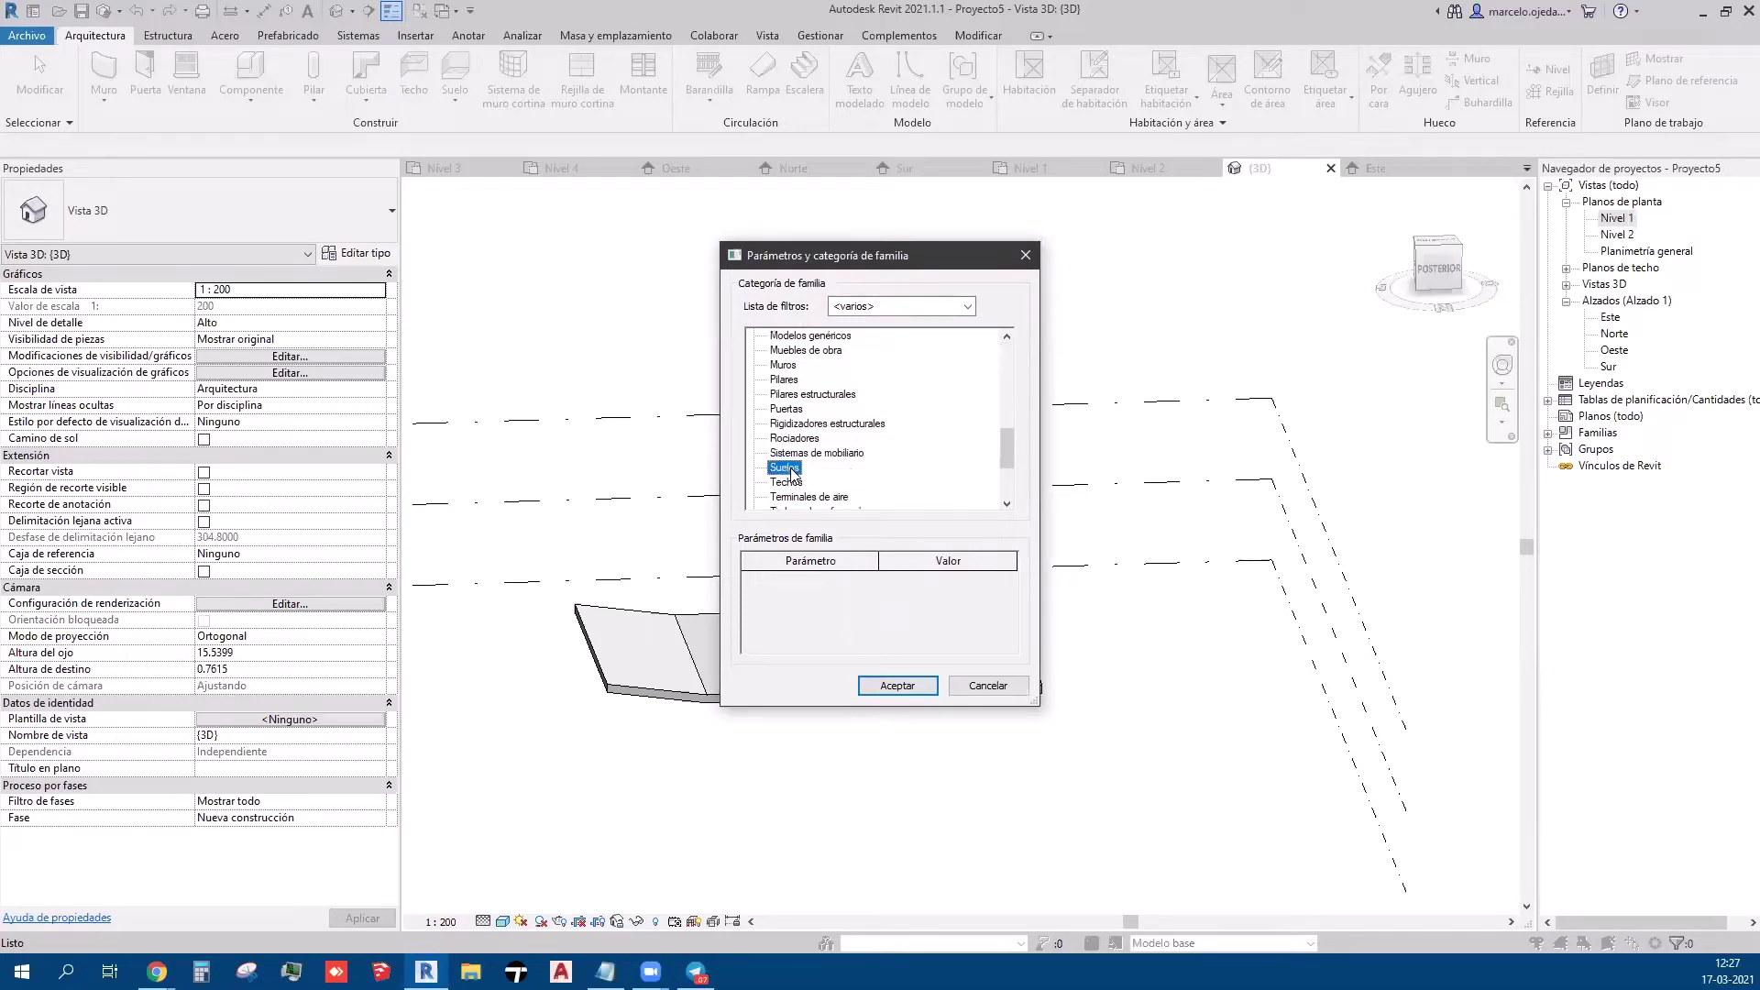
pyautogui.click(903, 688)
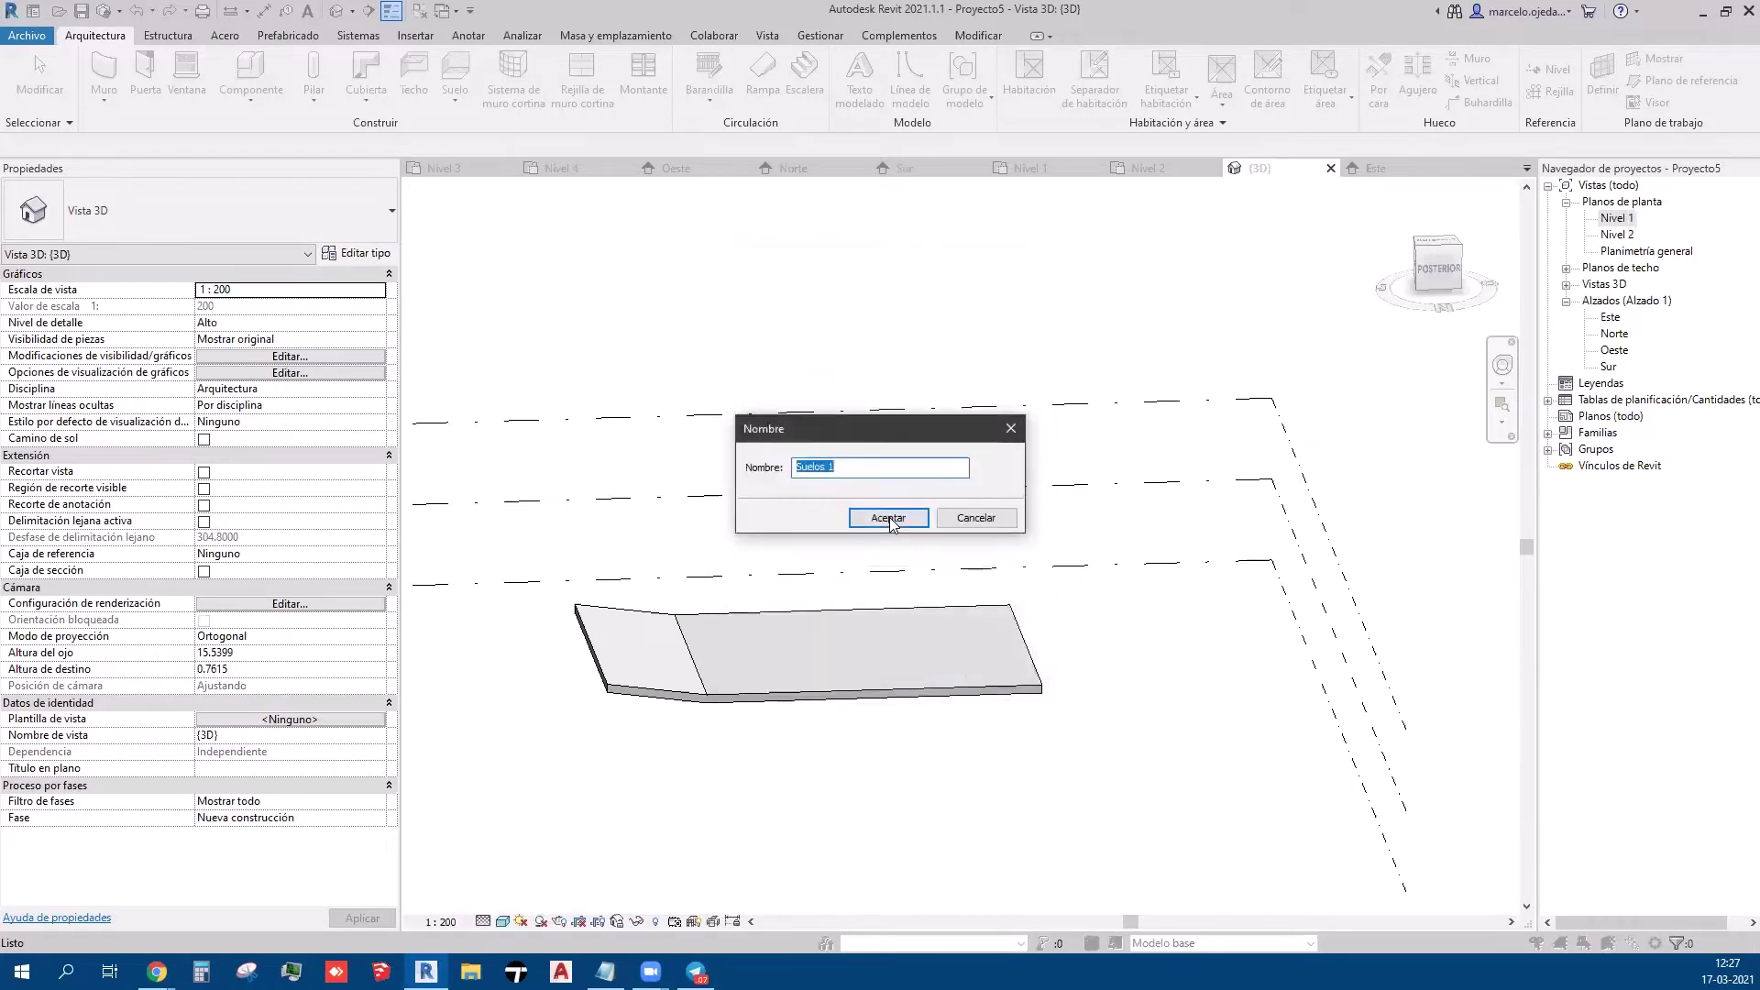
pyautogui.click(889, 517)
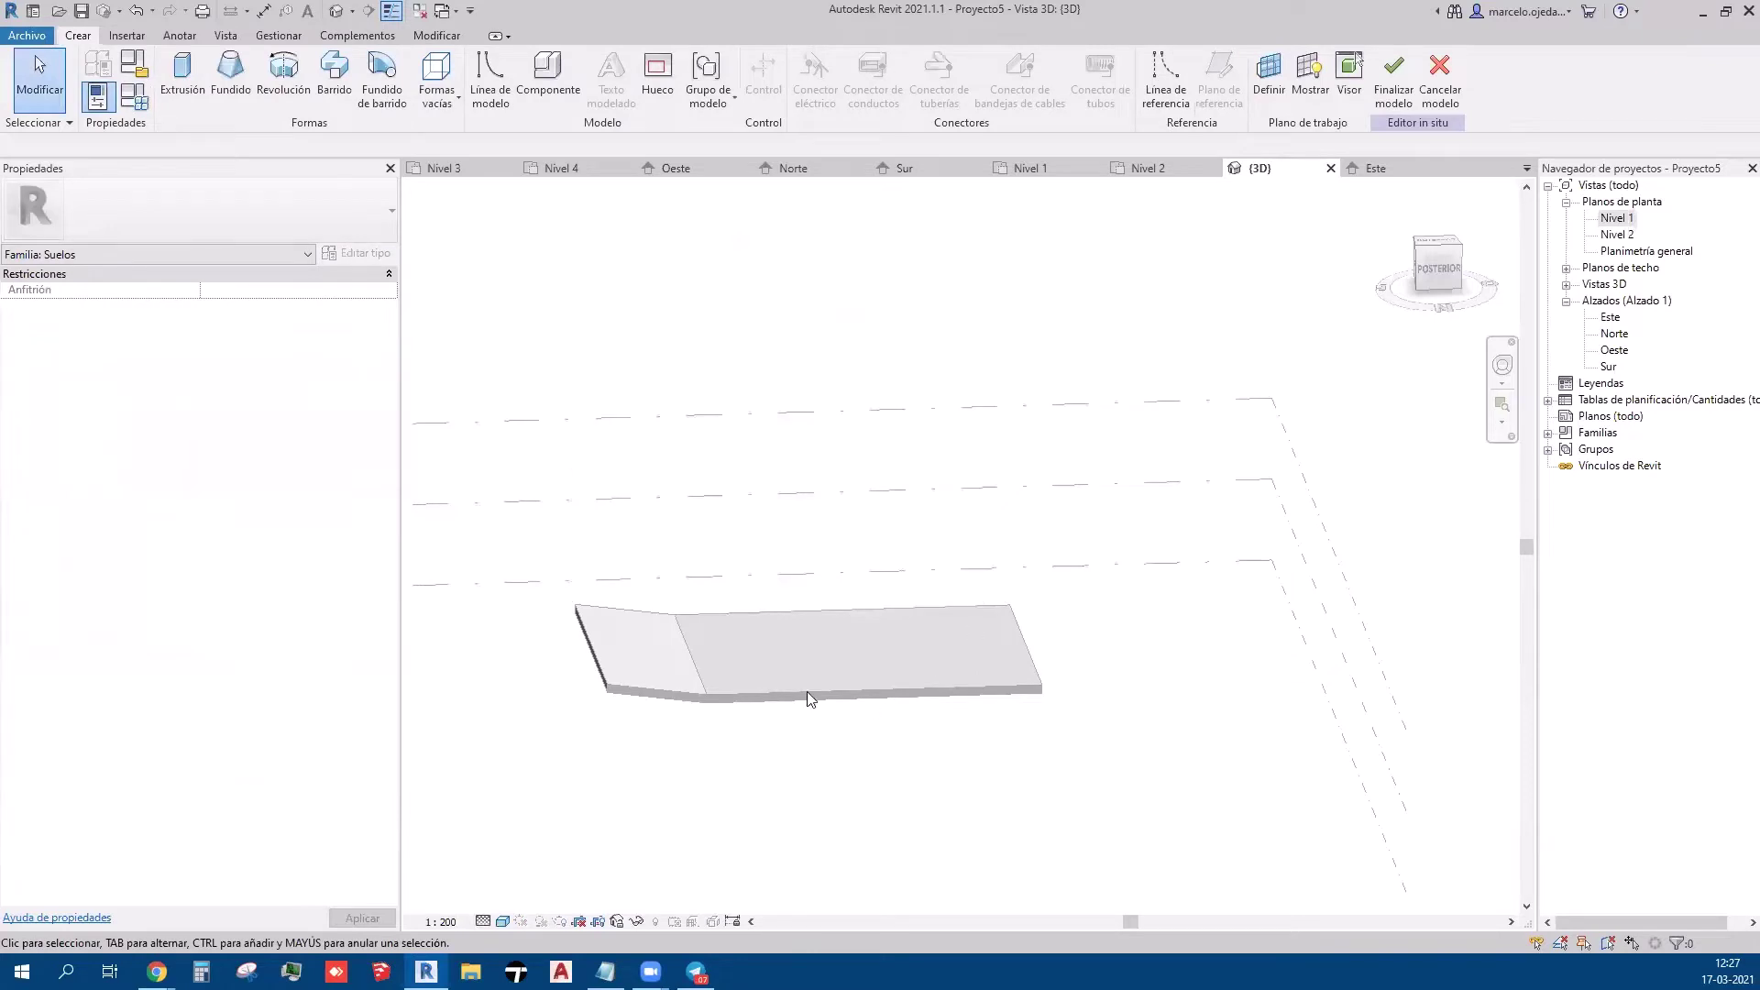
# - In the Norte elevation, start a model line and pick the floor's side face as the work plane
pyautogui.scroll(-4, 825, 660)
pyautogui.doubleClick(1613, 334)
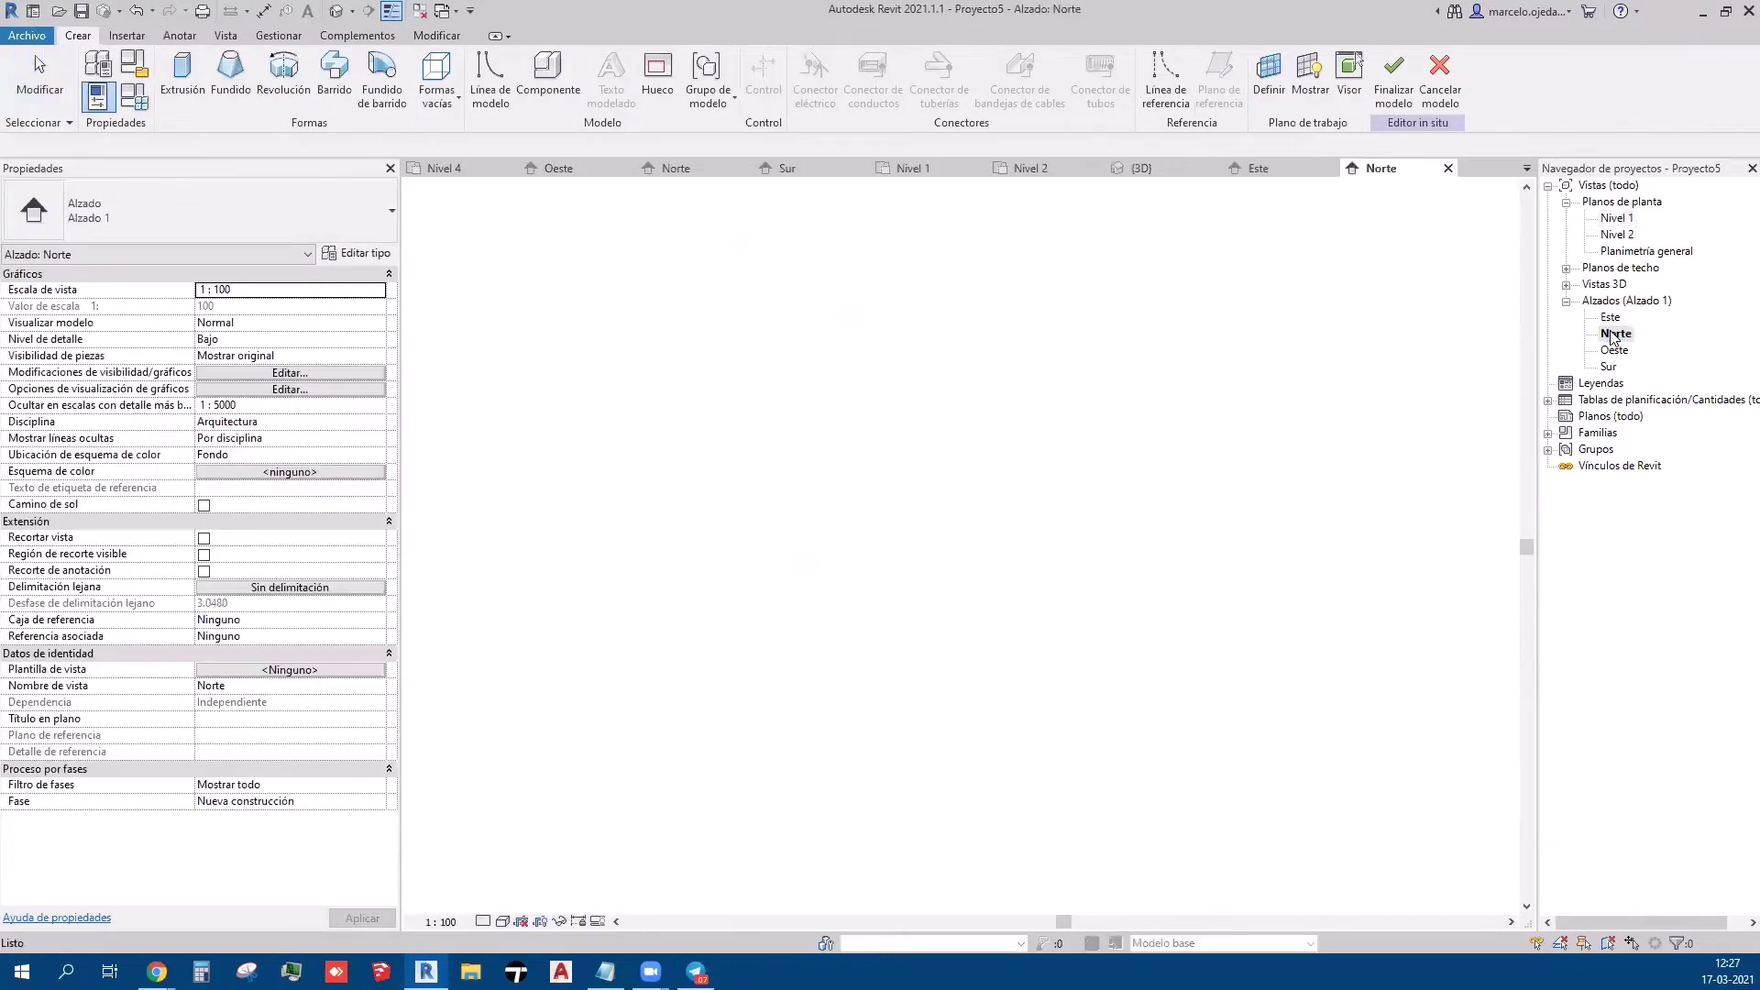
pyautogui.moveTo(979, 511); pyautogui.dragTo(855, 586, button='middle')
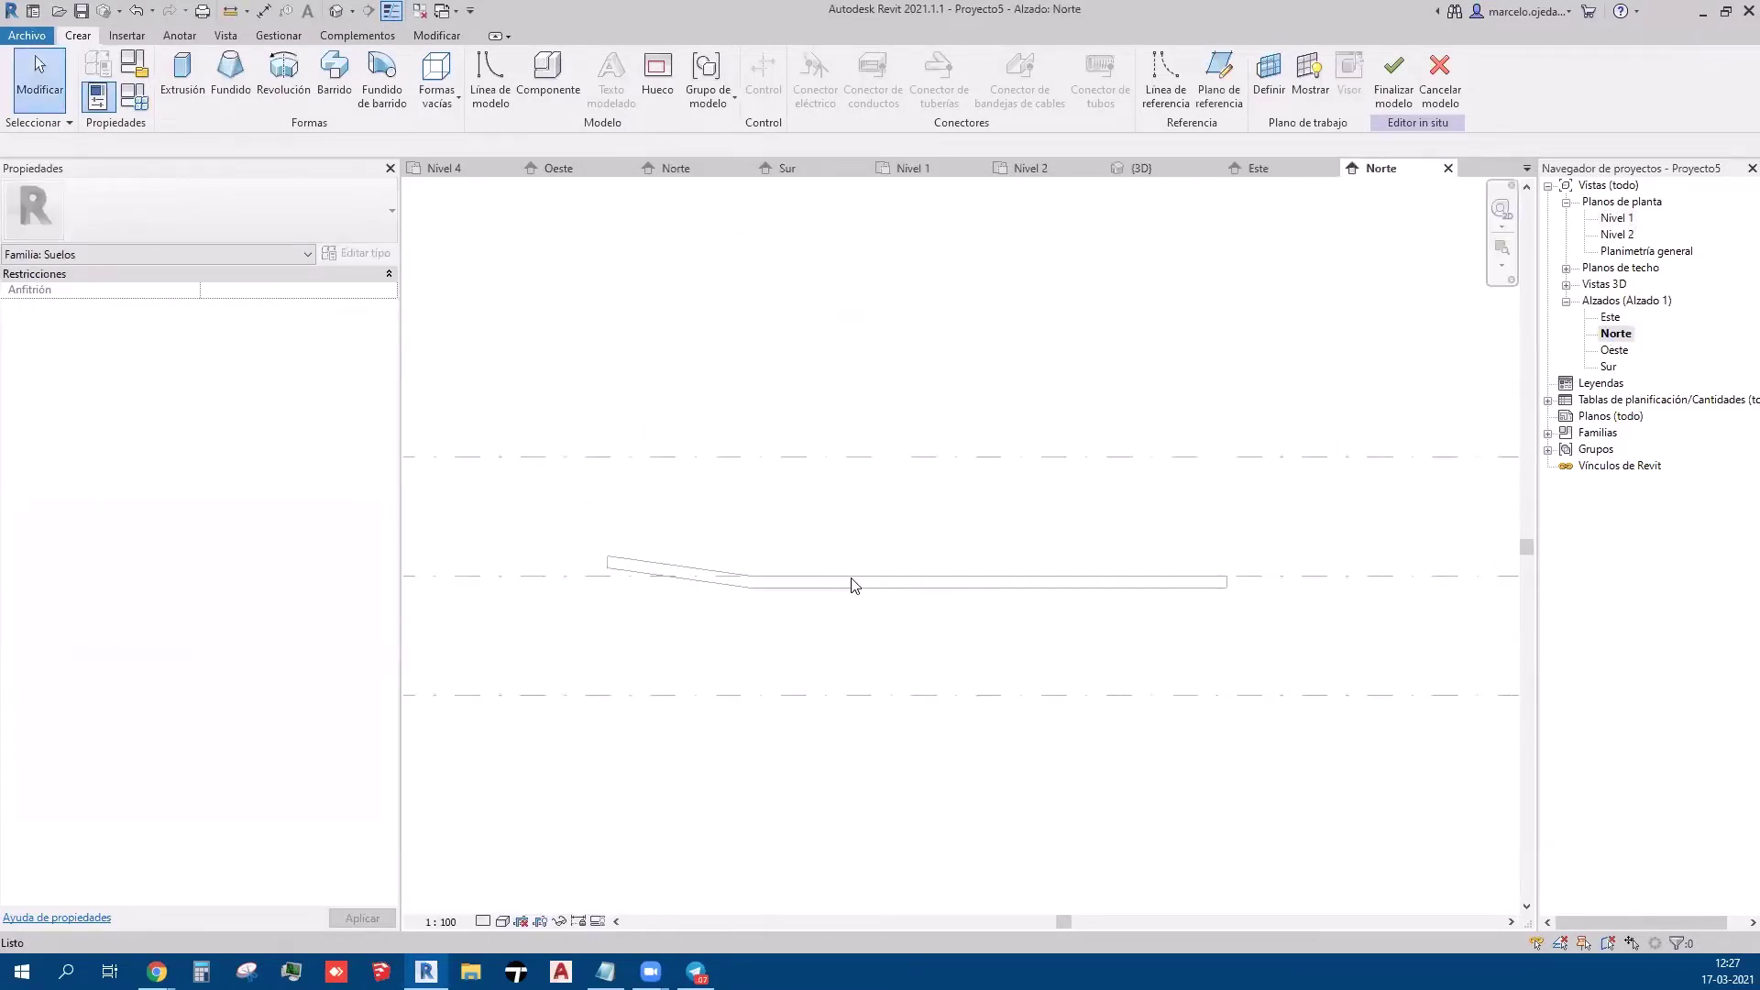
pyautogui.click(501, 98)
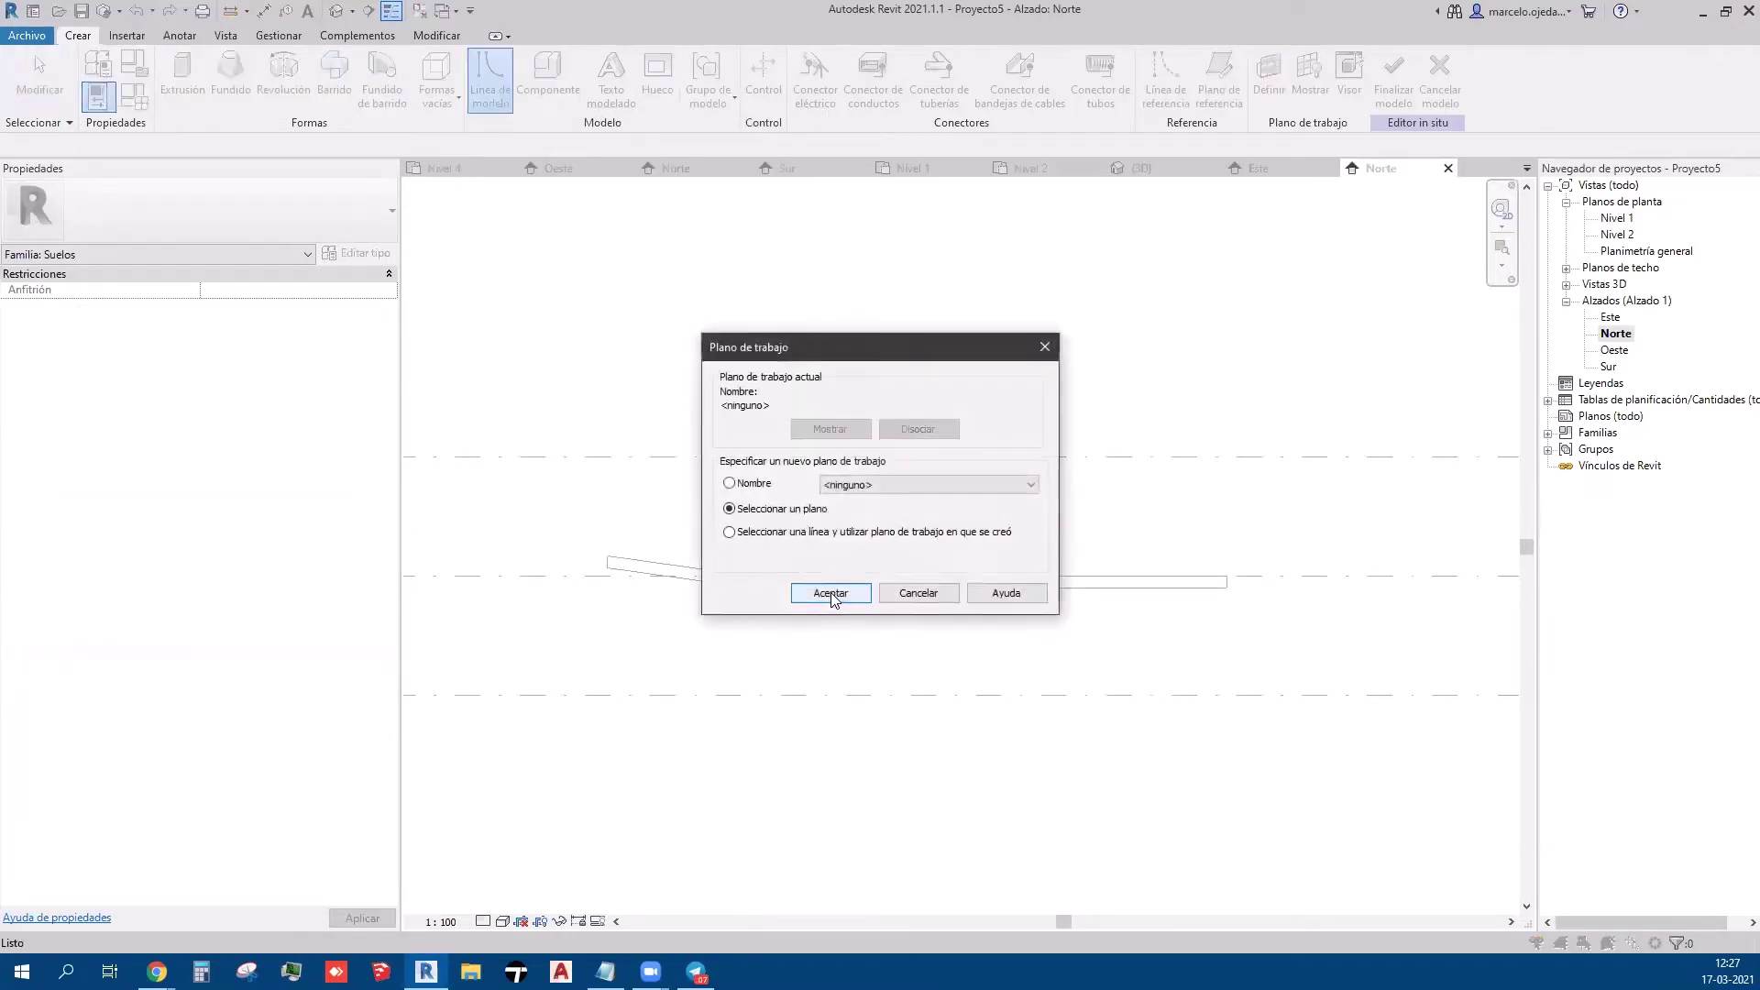
pyautogui.click(830, 592)
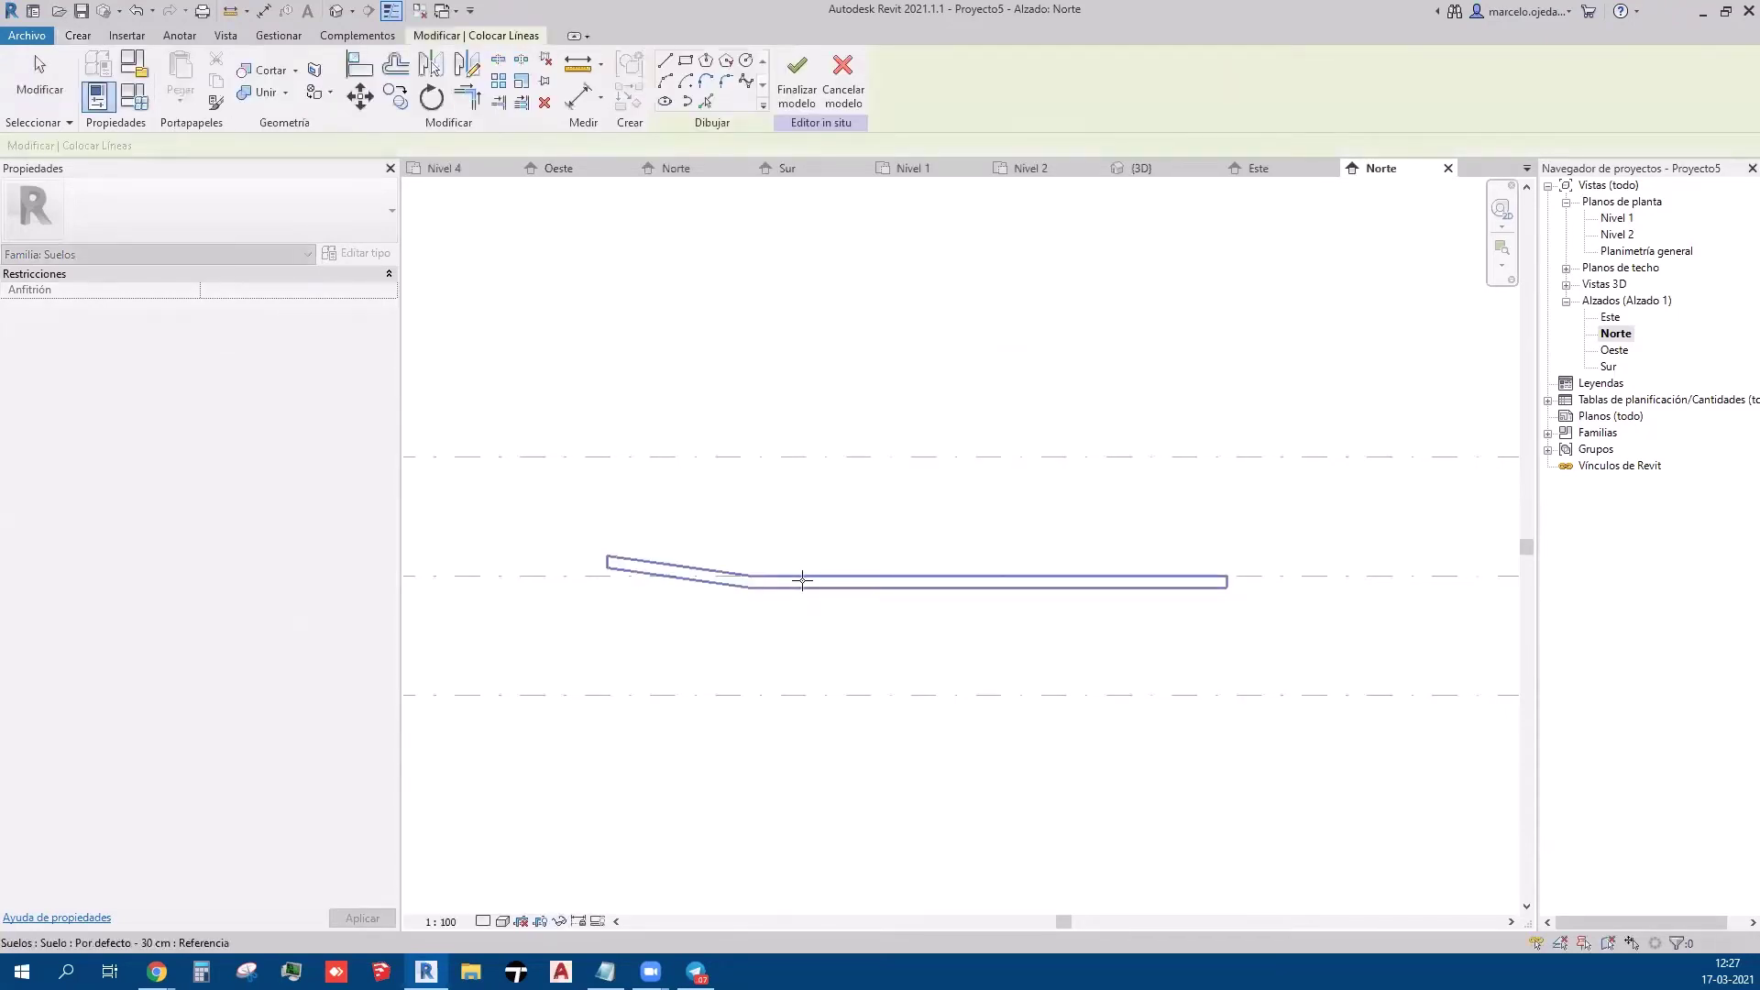
pyautogui.click(802, 578)
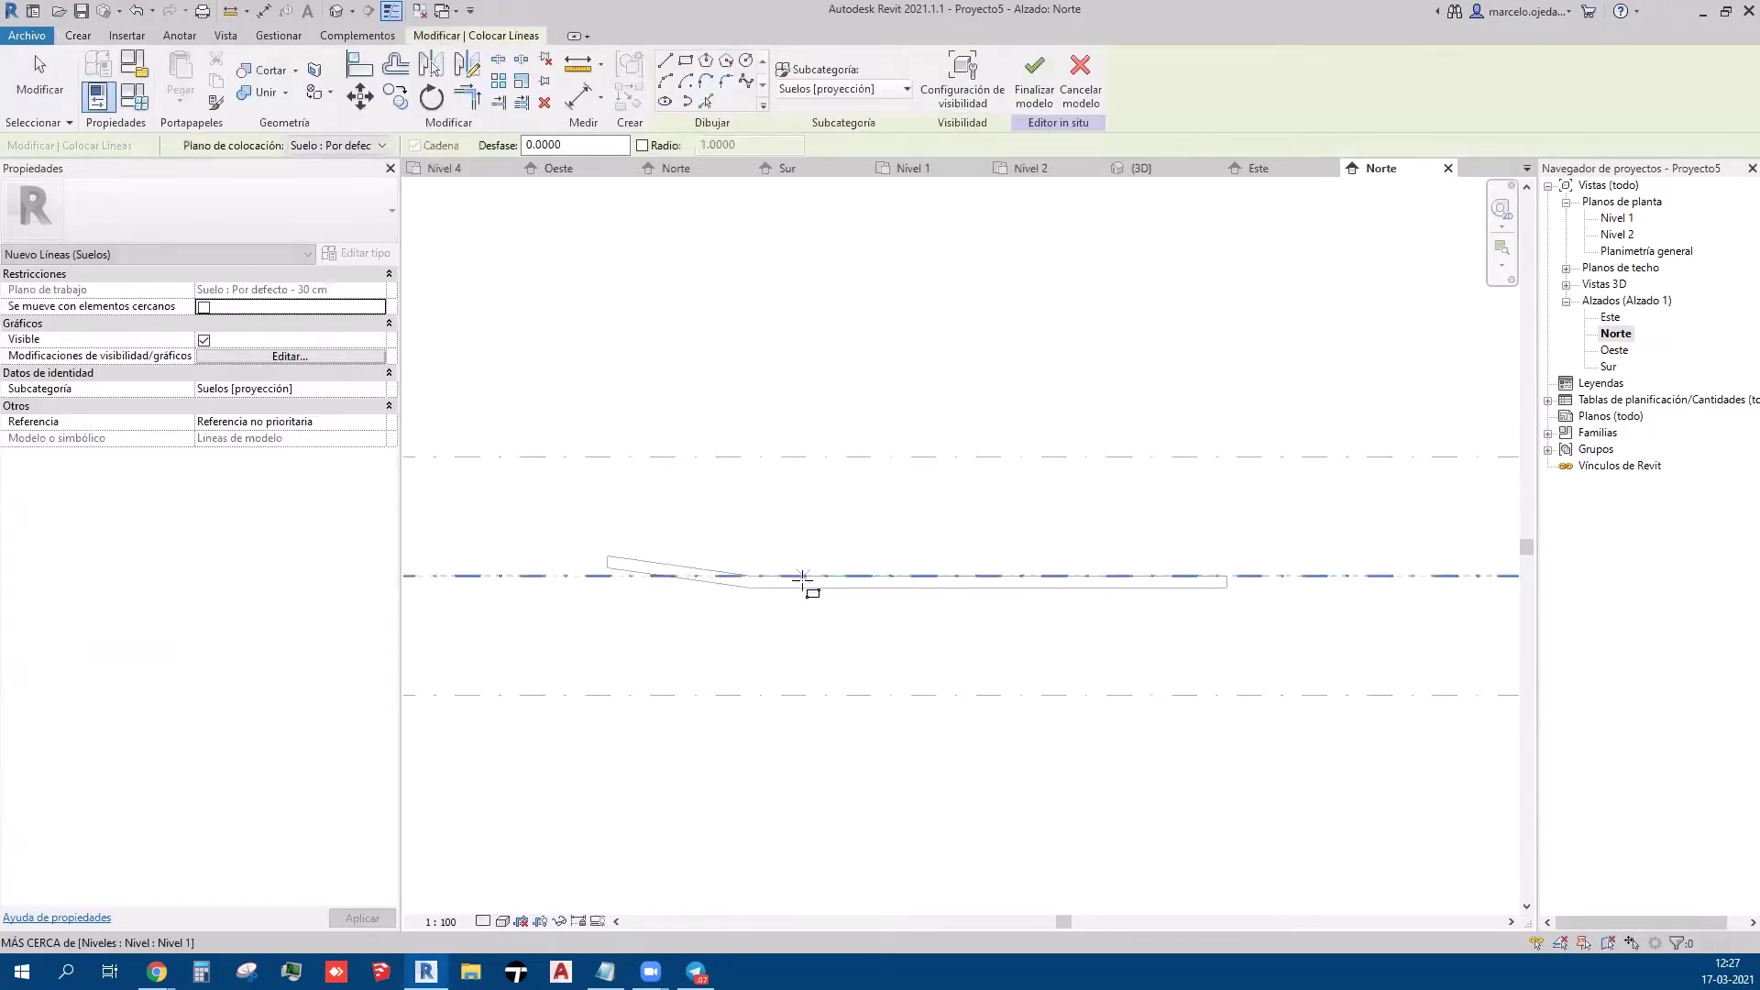
pyautogui.click(748, 589)
pyautogui.scroll(2, 608, 569)
pyautogui.press('Escape')
pyautogui.scroll(-2, 607, 569)
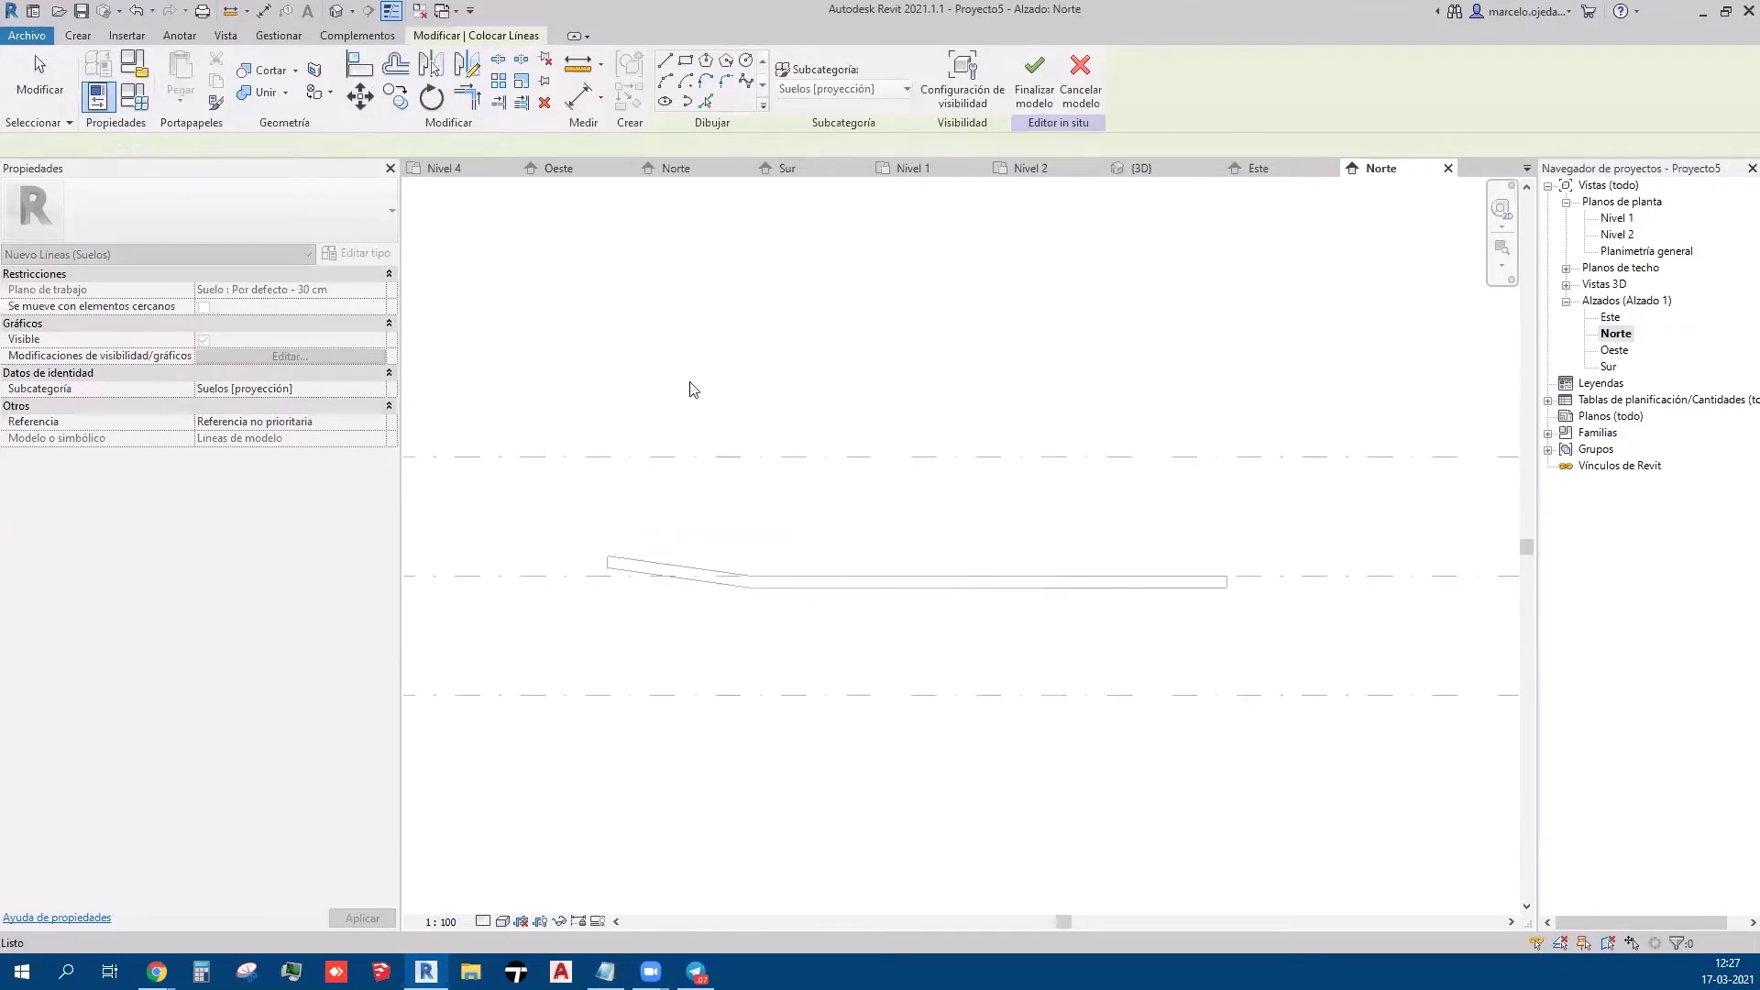
# - Draw a closed chain of model lines along the floor's sloped and flat underside, with vertical ends and a horizontal top 0.8 m above the flat underside
pyautogui.click(665, 60)
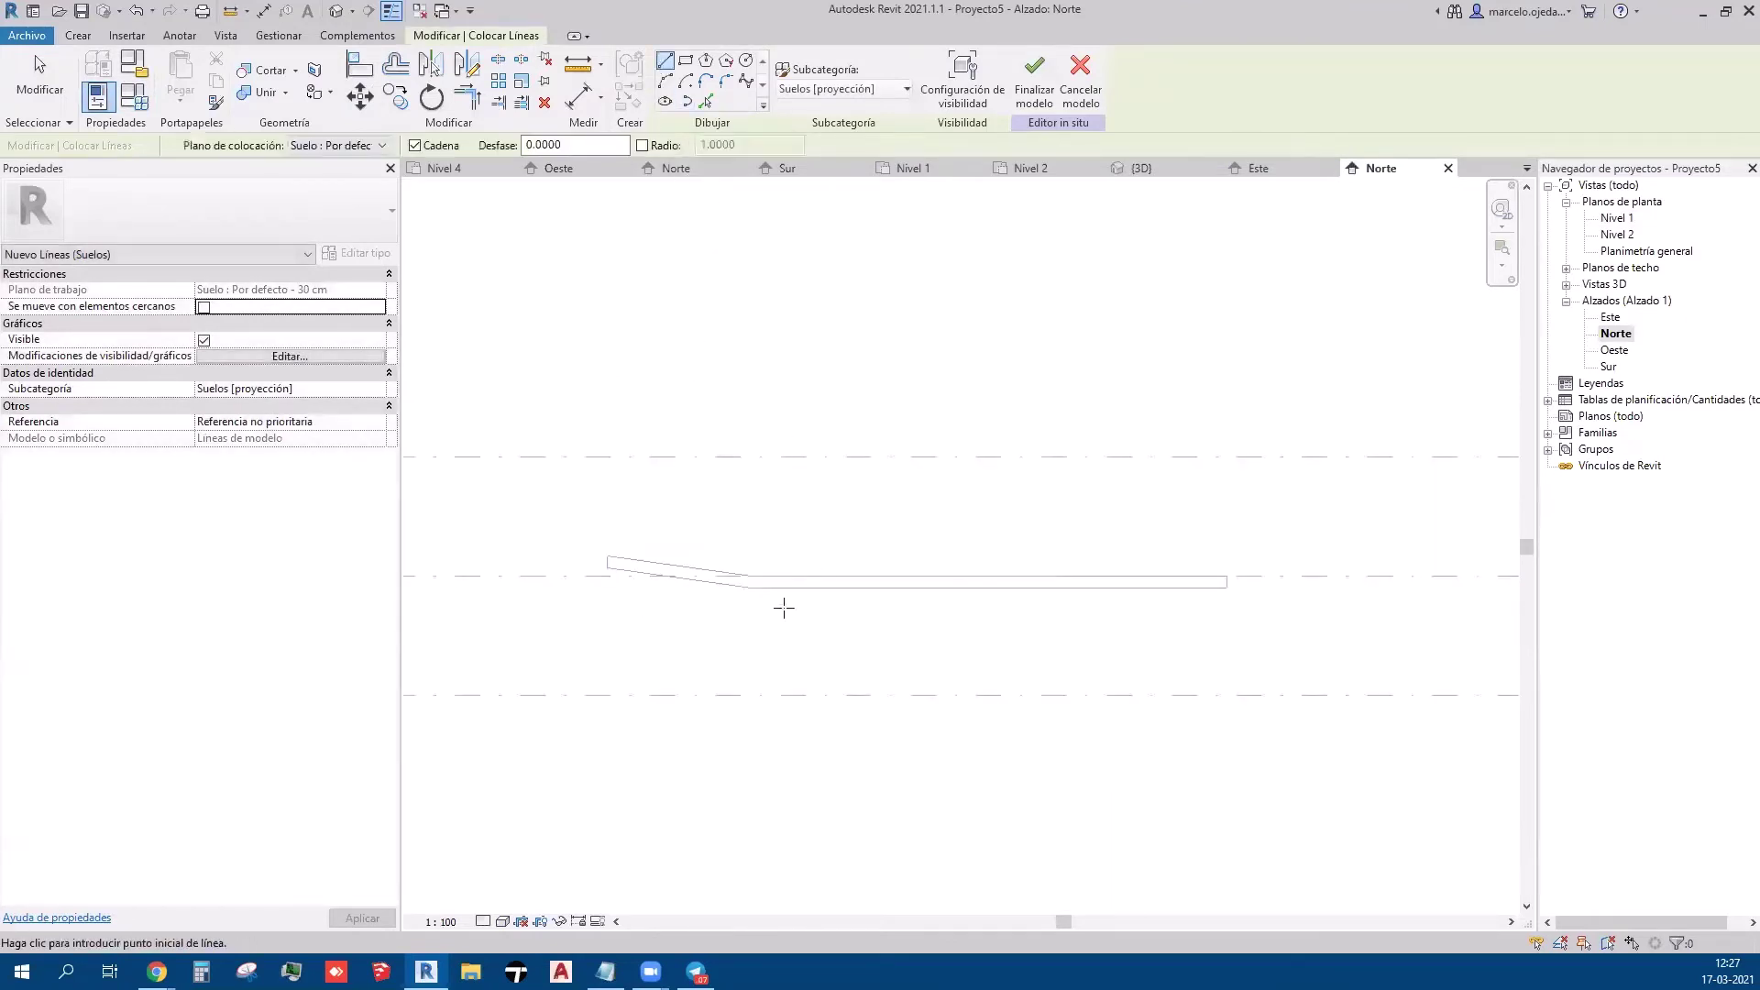
pyautogui.click(748, 587)
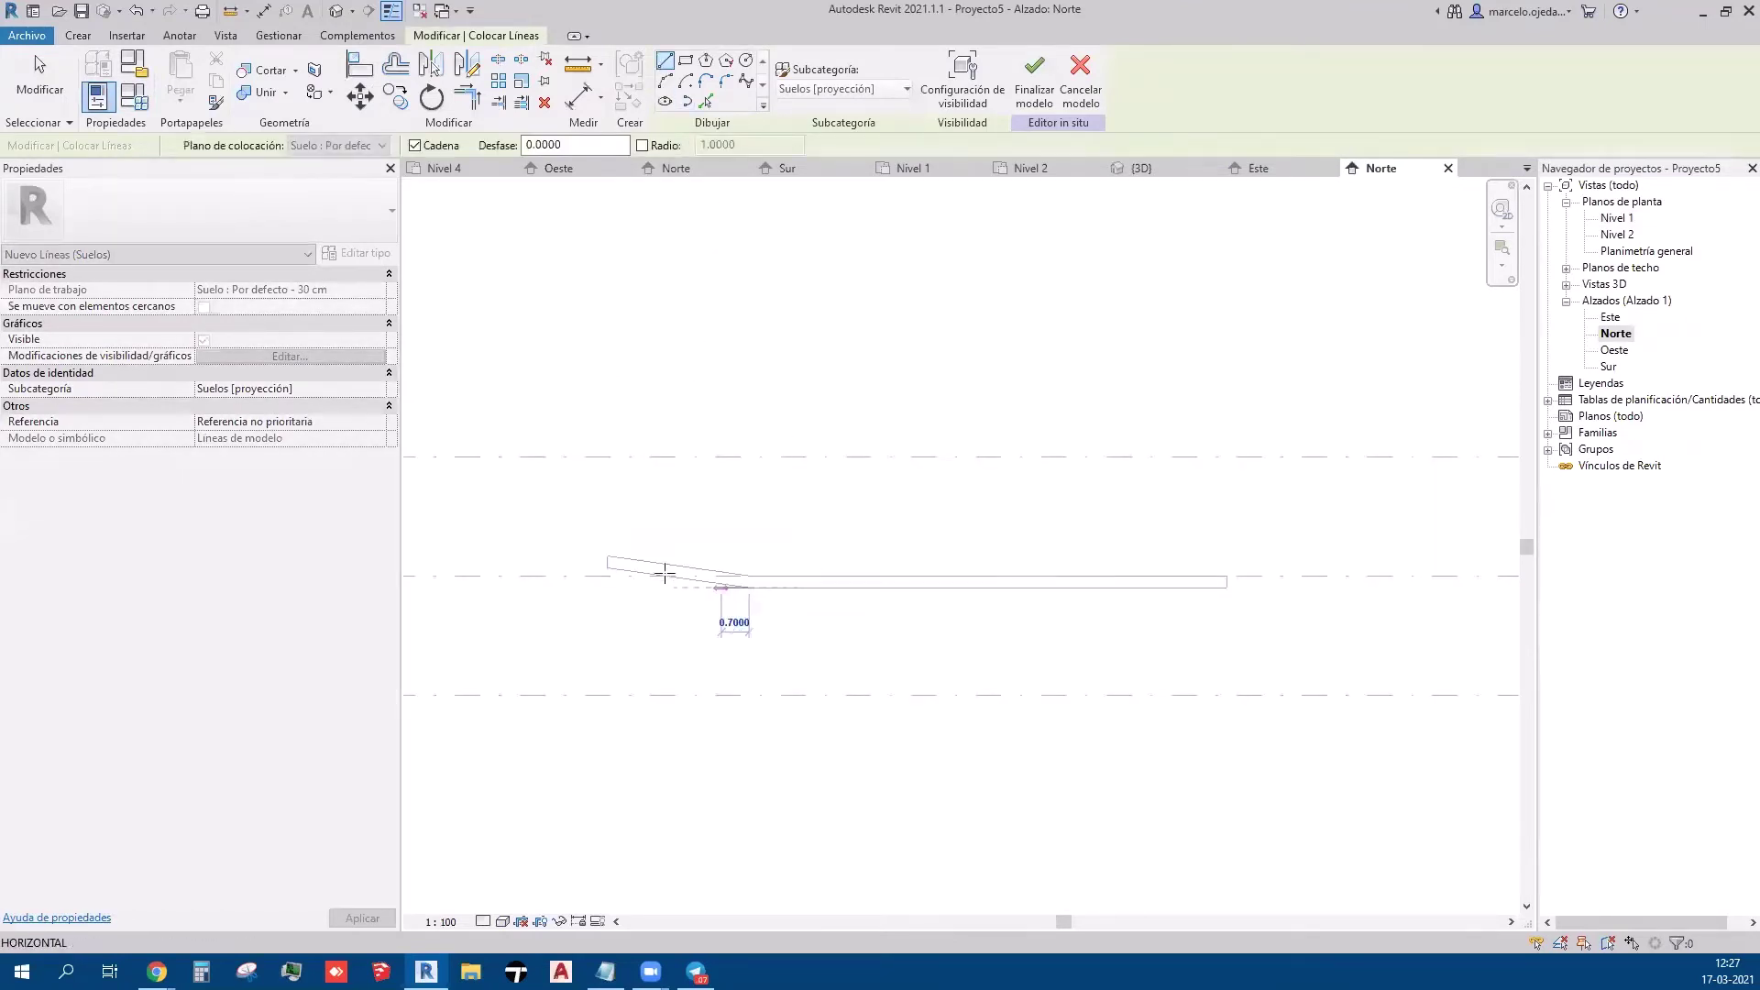
pyautogui.click(610, 560)
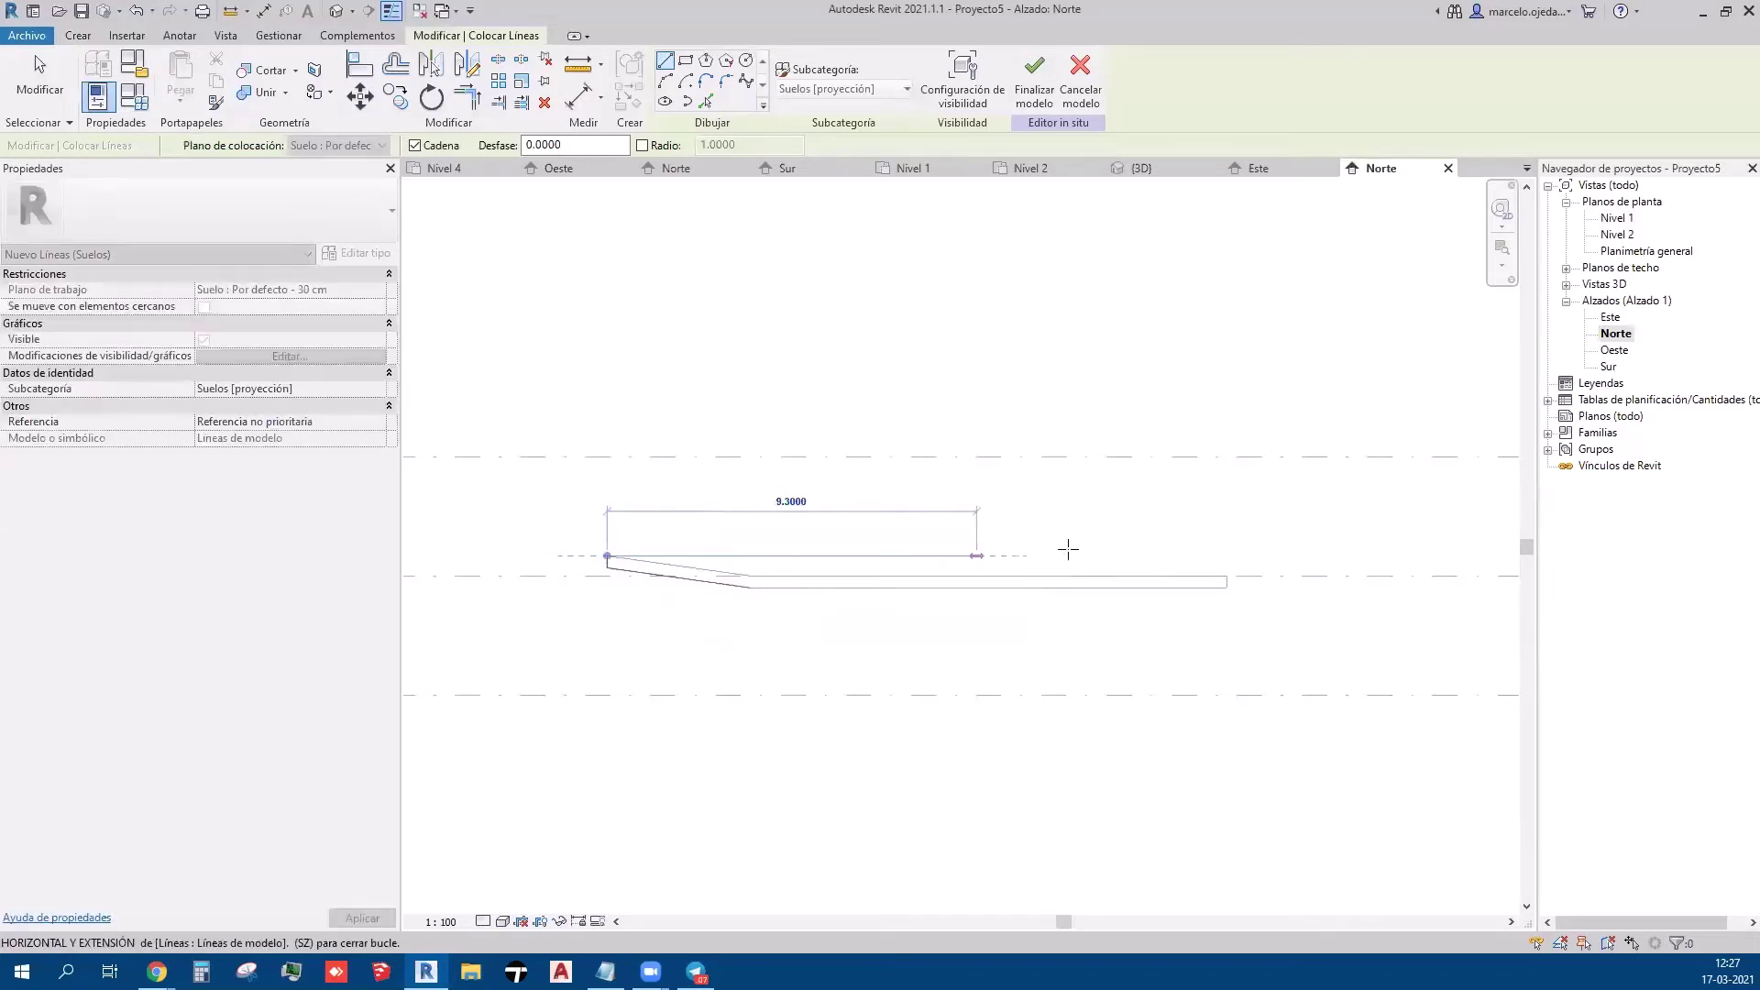
pyautogui.click(1226, 554)
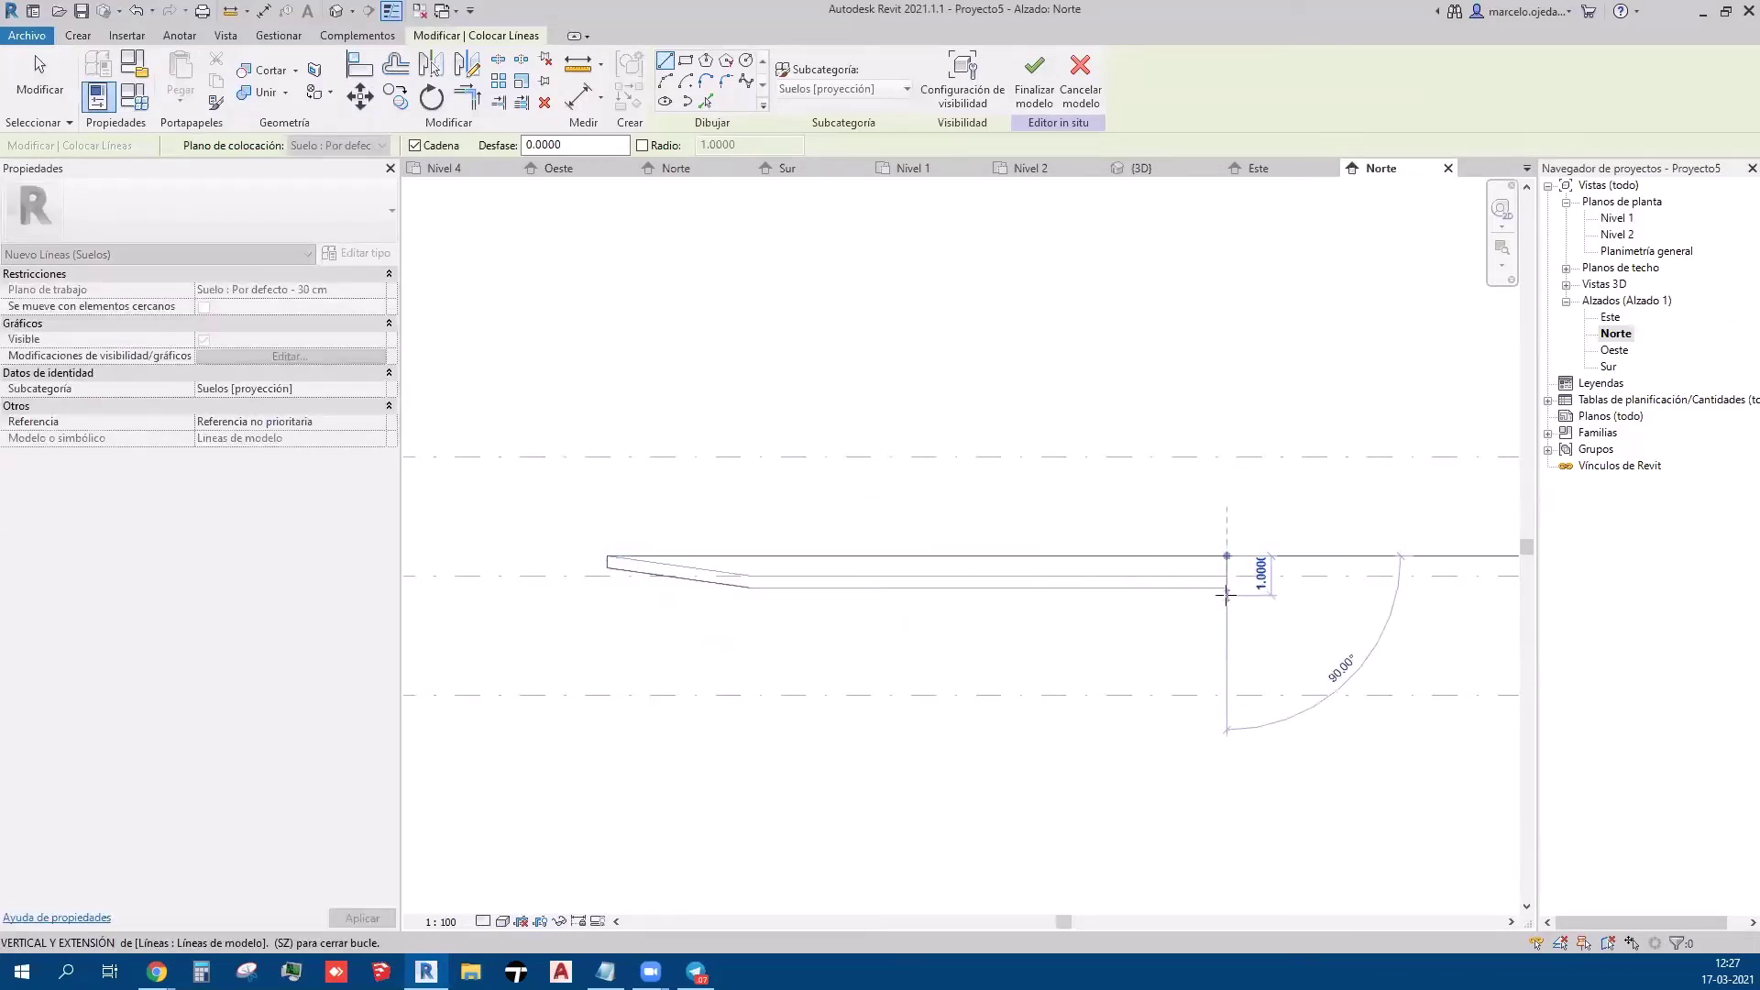
pyautogui.click(1226, 587)
pyautogui.click(749, 588)
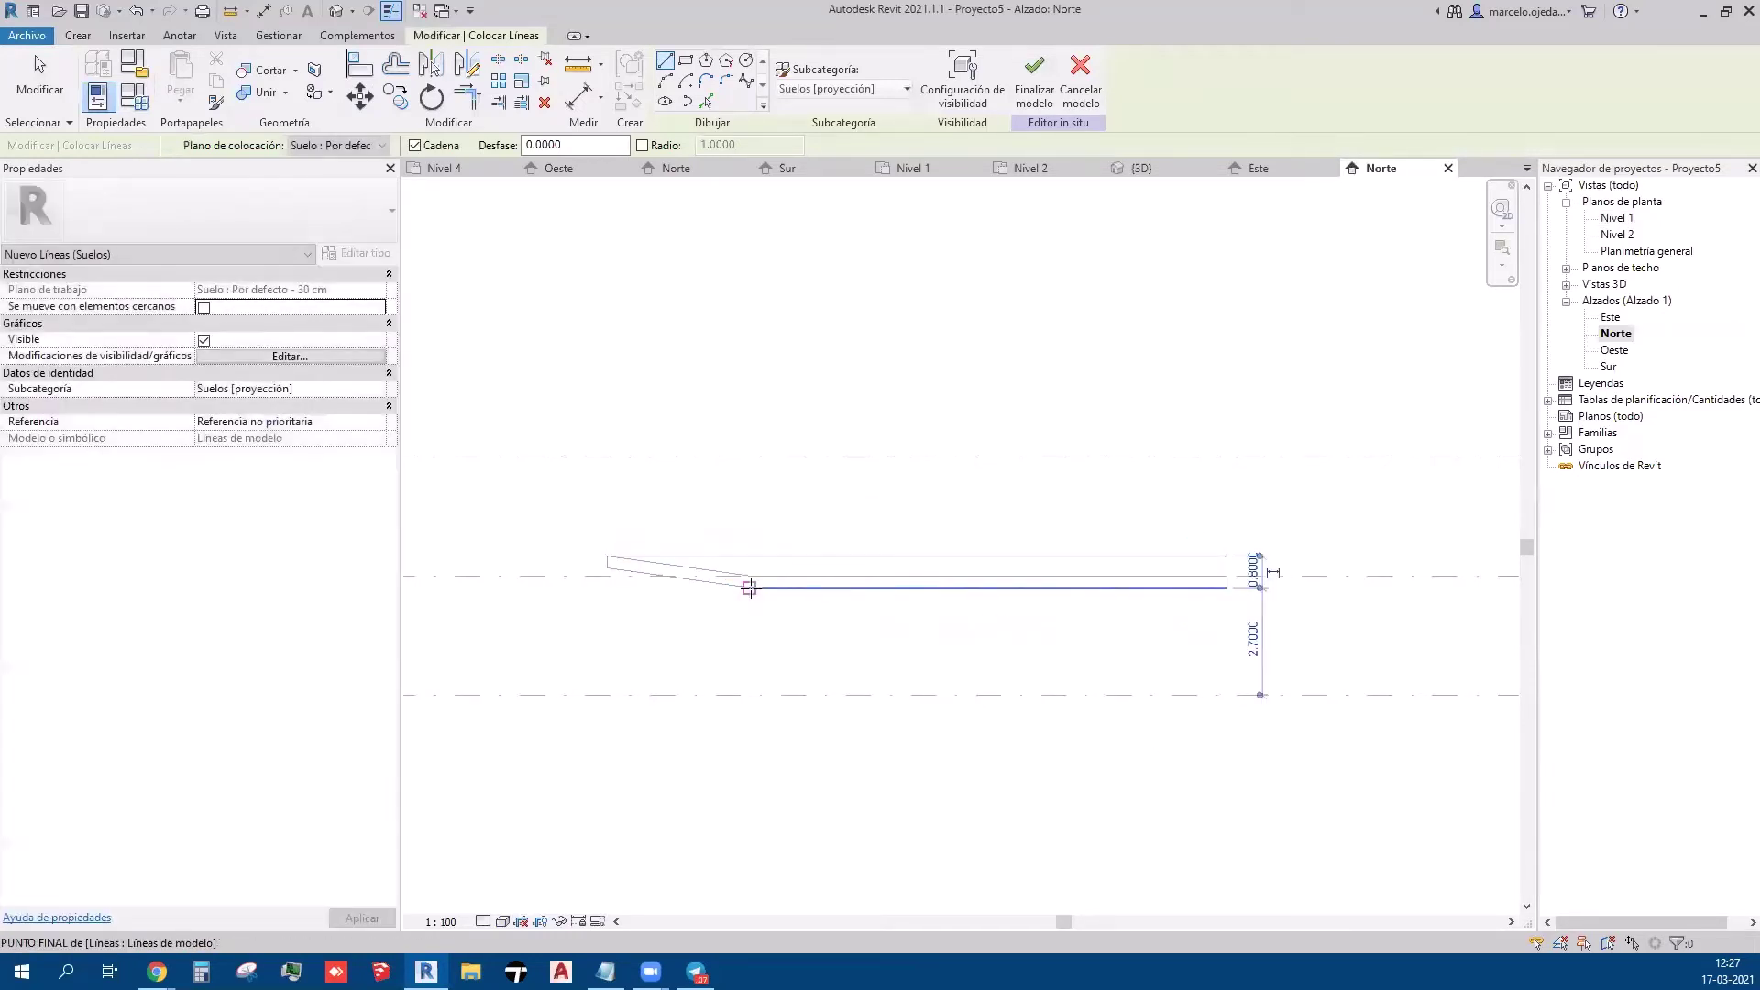
pyautogui.click(749, 587)
pyautogui.scroll(2, 744, 591)
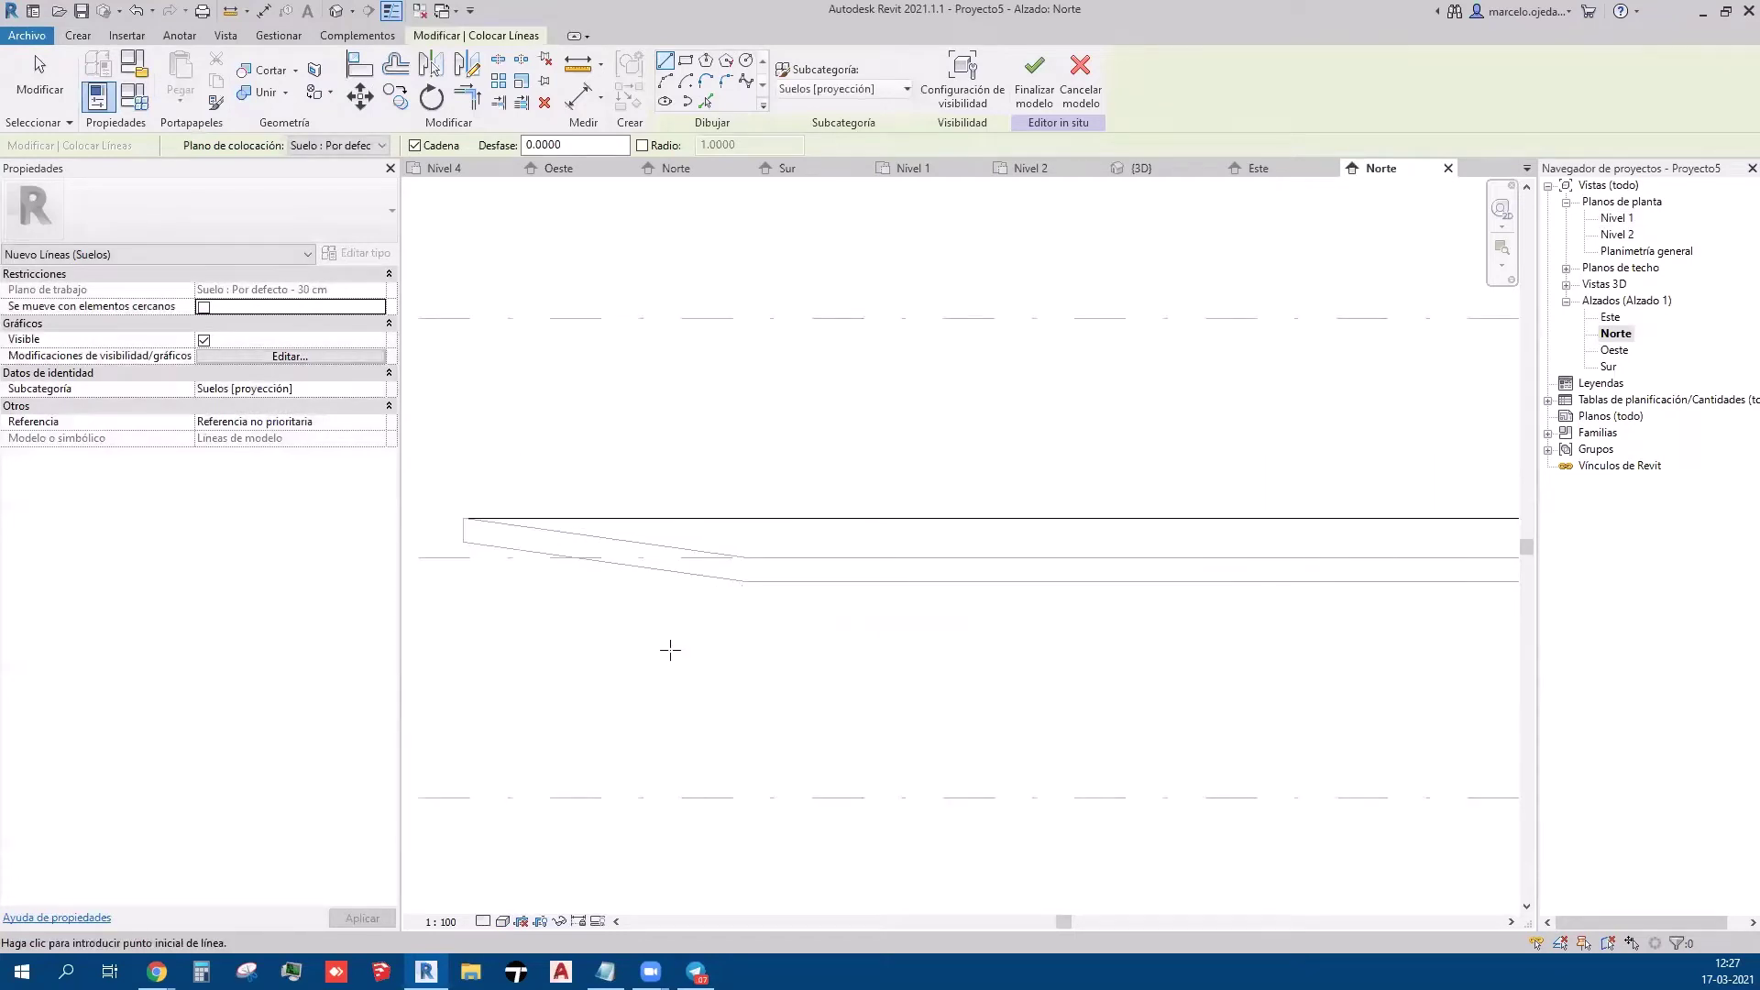
pyautogui.press('Escape')
# - Check the drawn profile lines around the floor in the Norte elevation by window-selecting them
pyautogui.moveTo(453, 434); pyautogui.dragTo(1155, 723)
pyautogui.scroll(-3, 1155, 723)
pyautogui.moveTo(792, 591); pyautogui.dragTo(1487, 706)
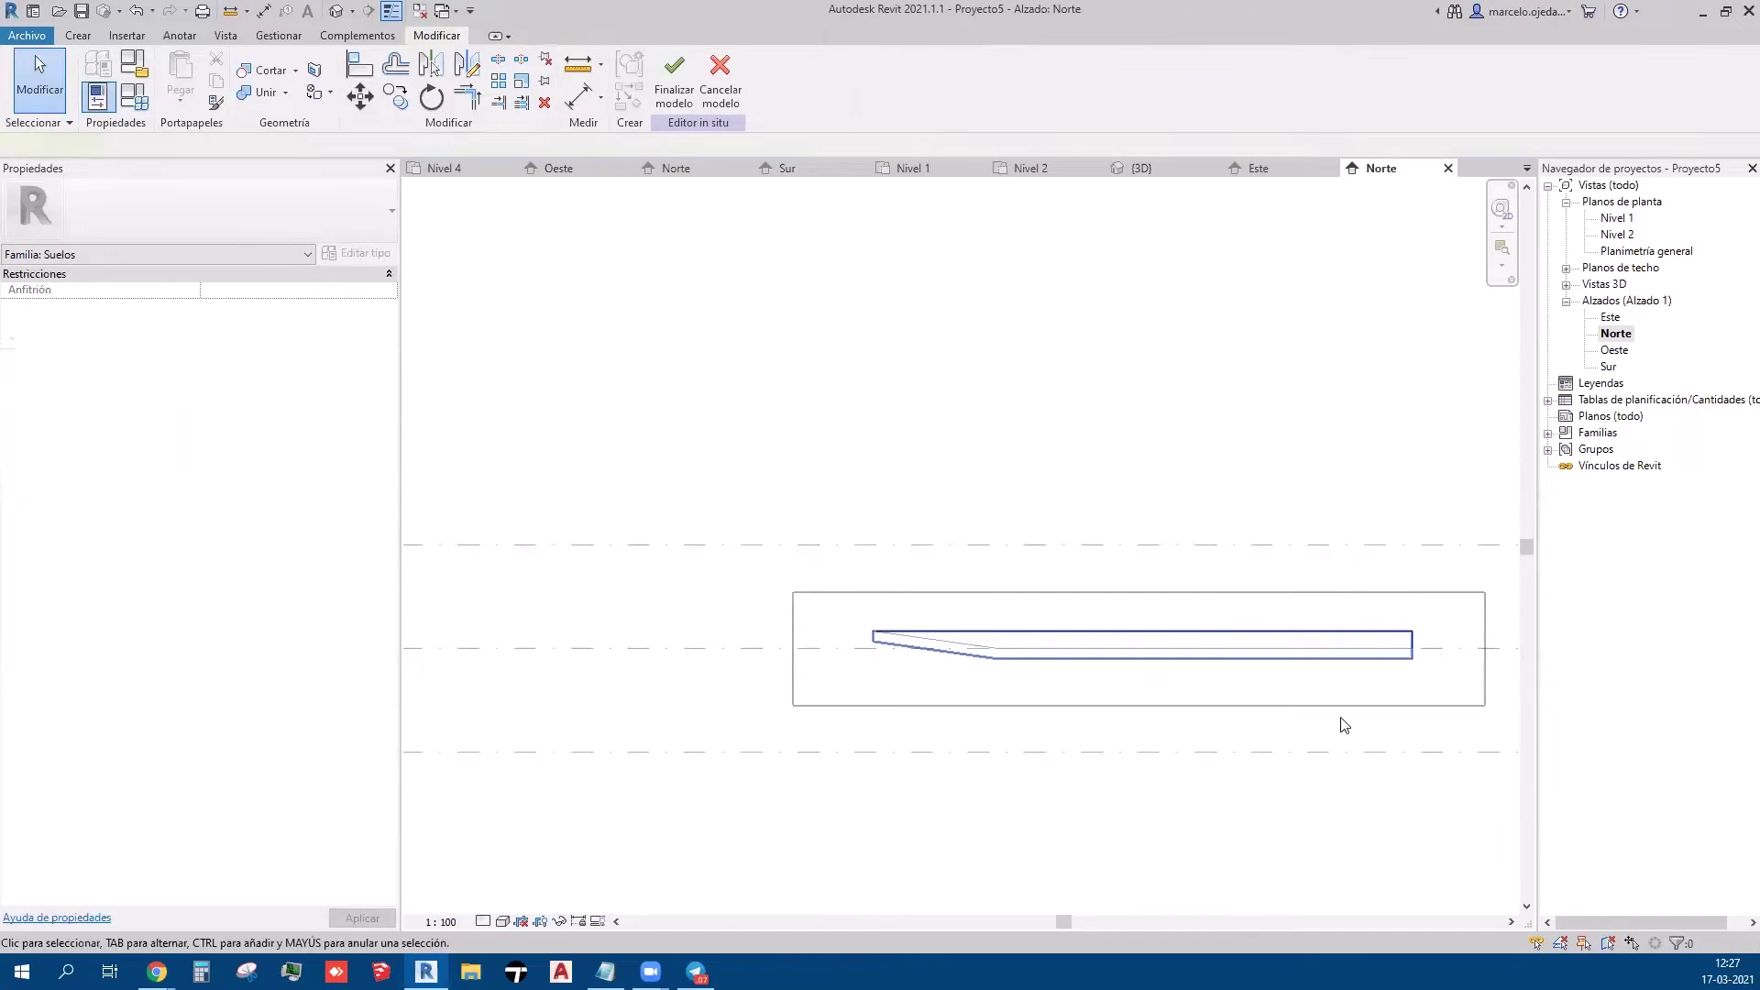
pyautogui.click(1201, 709)
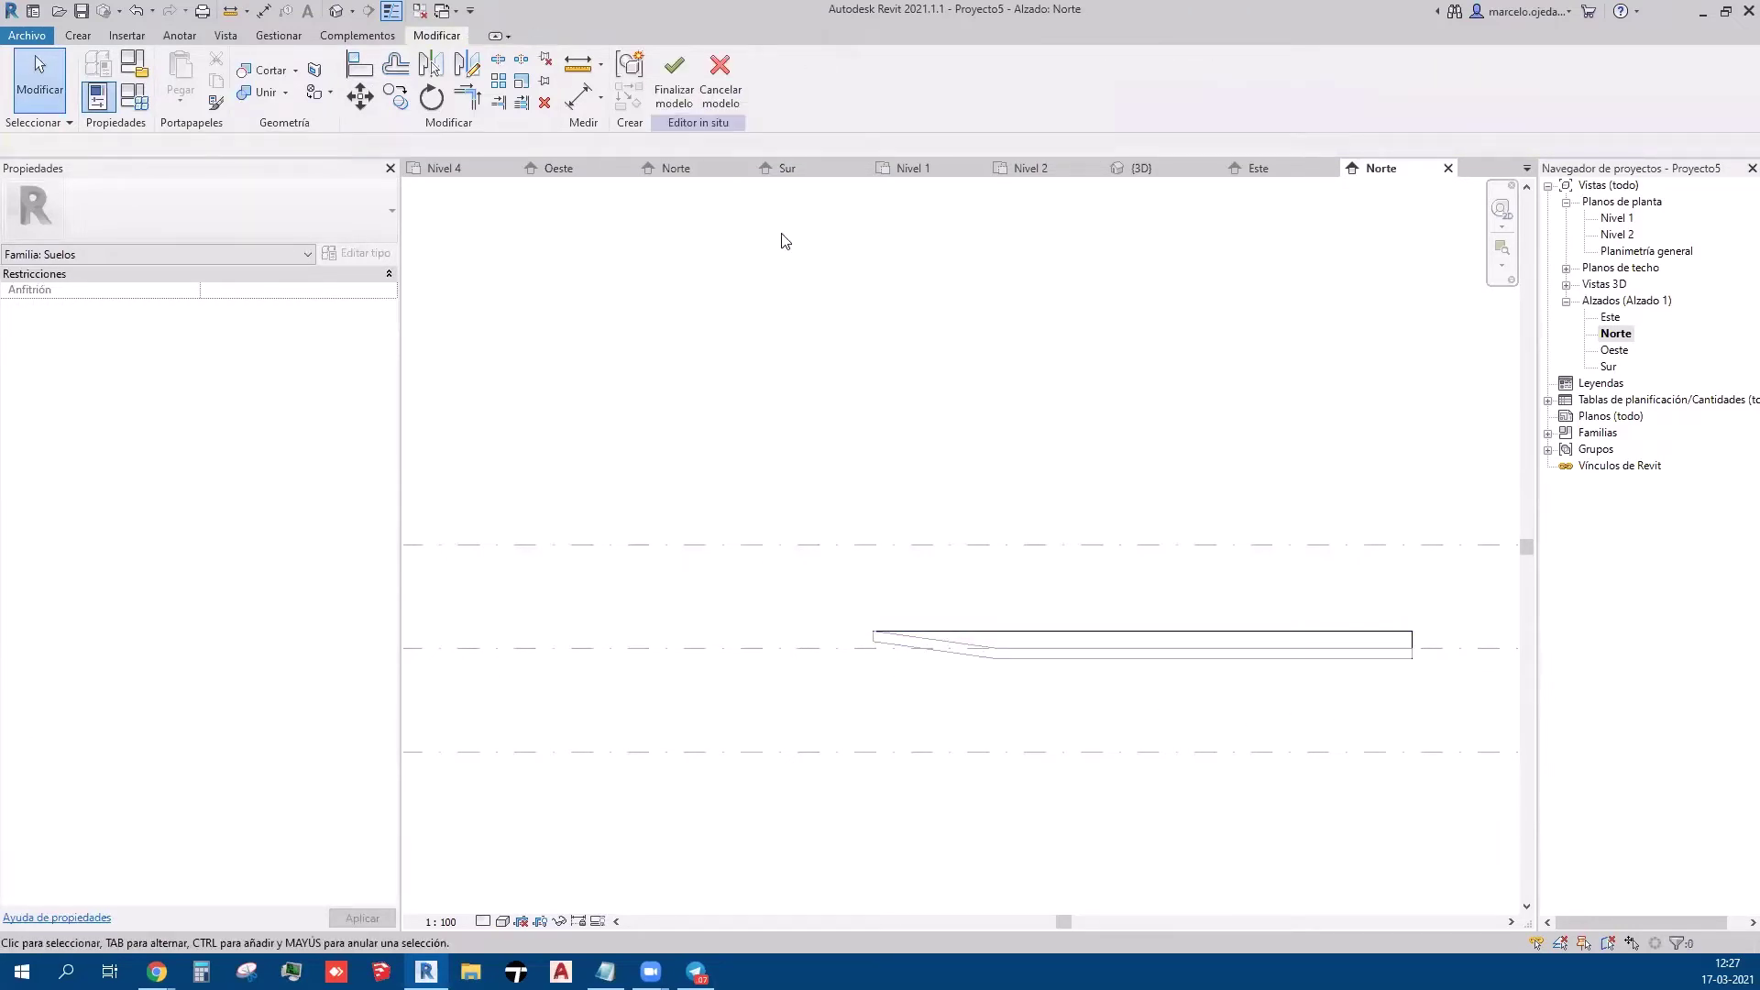
# - Show the profile lines in the 3D view, finish the in-place model and select it
pyautogui.click(336, 12)
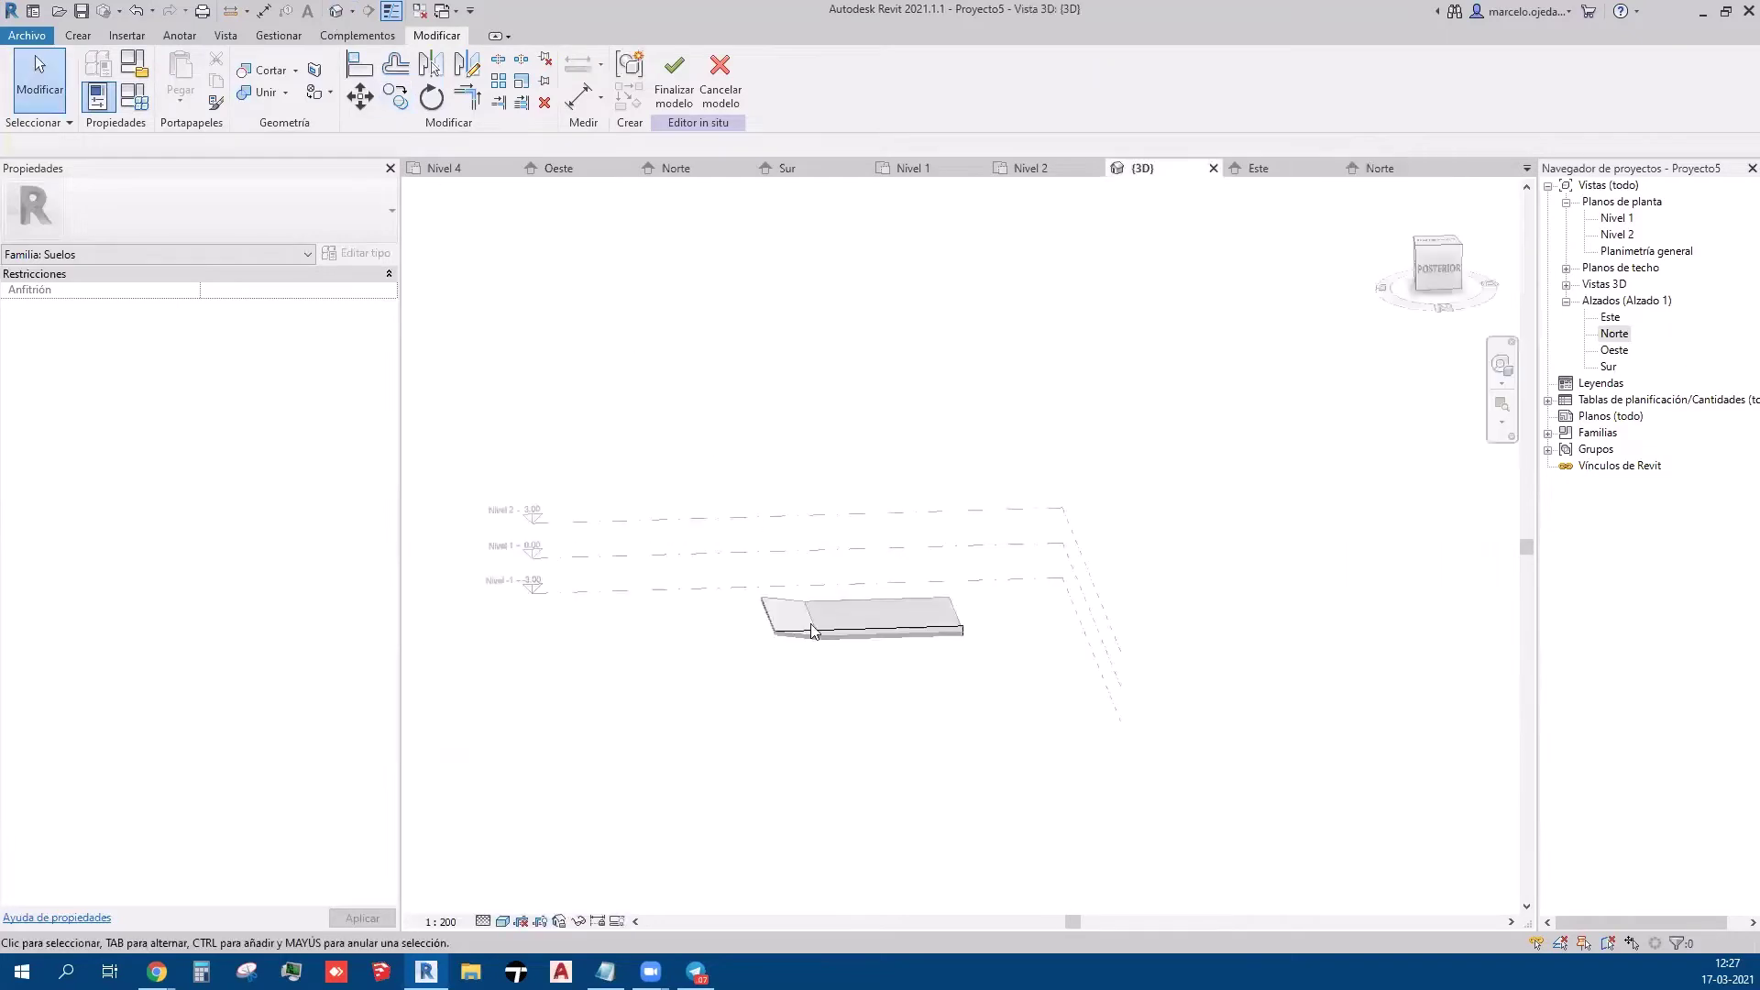
pyautogui.scroll(4, 855, 668)
pyautogui.scroll(1, 858, 674)
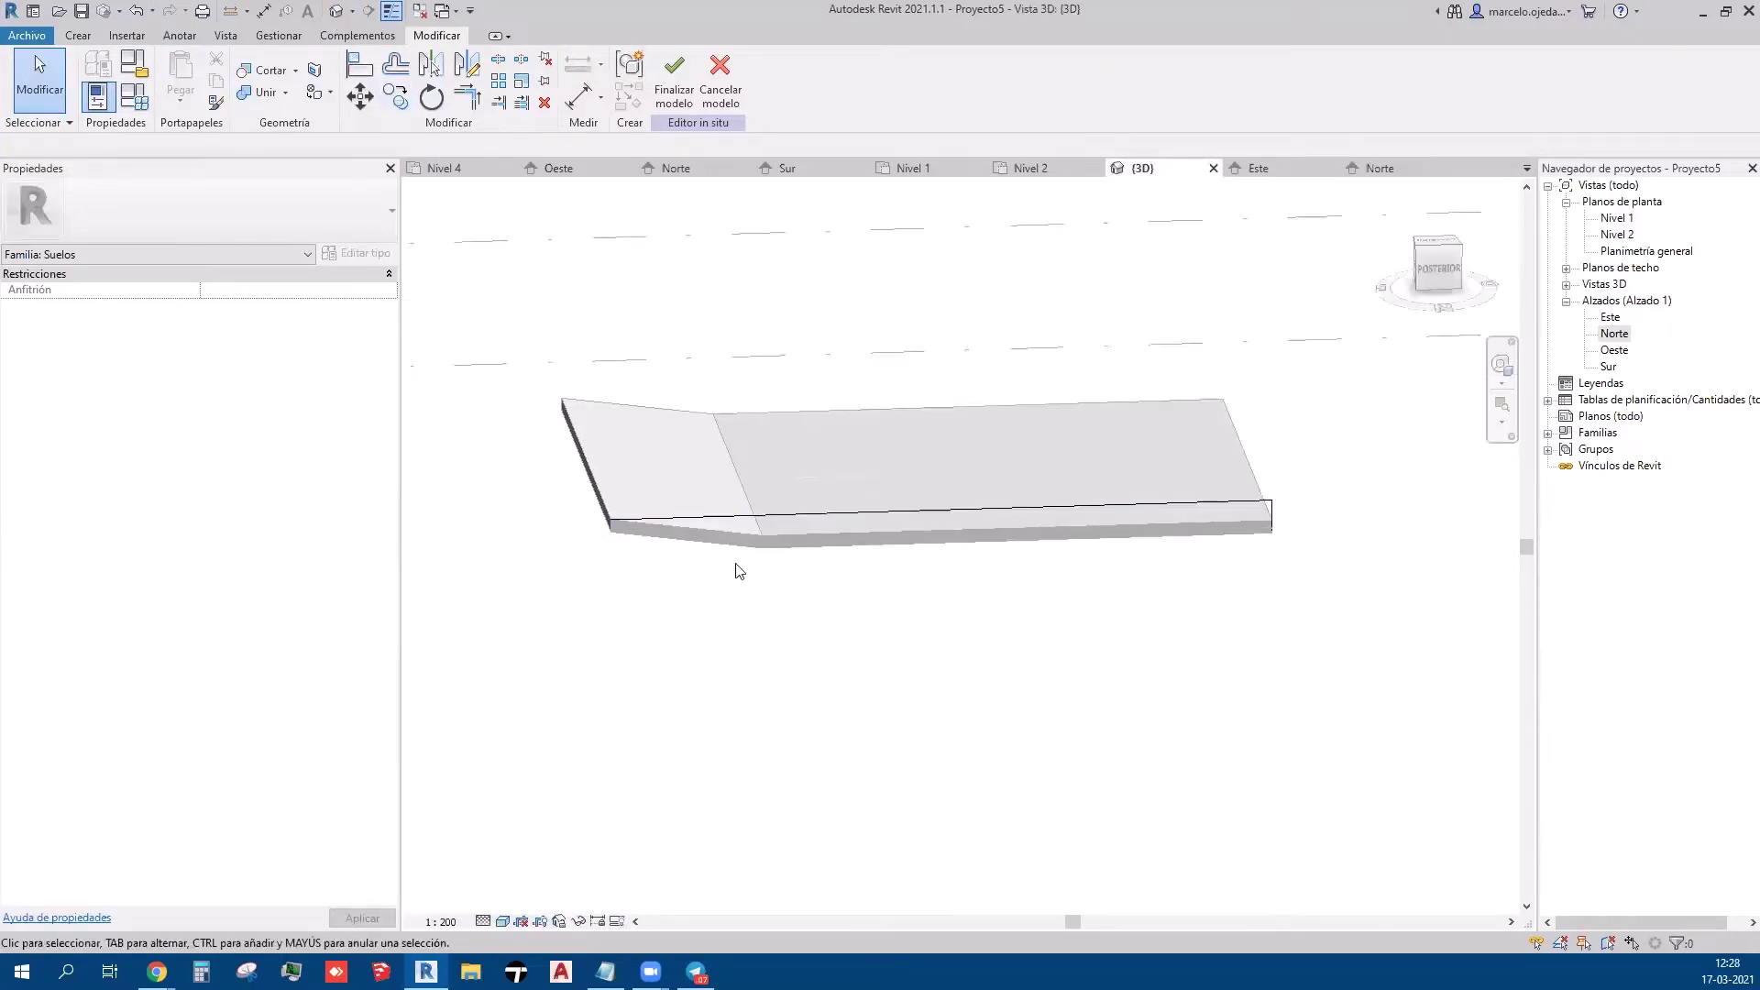
pyautogui.click(678, 92)
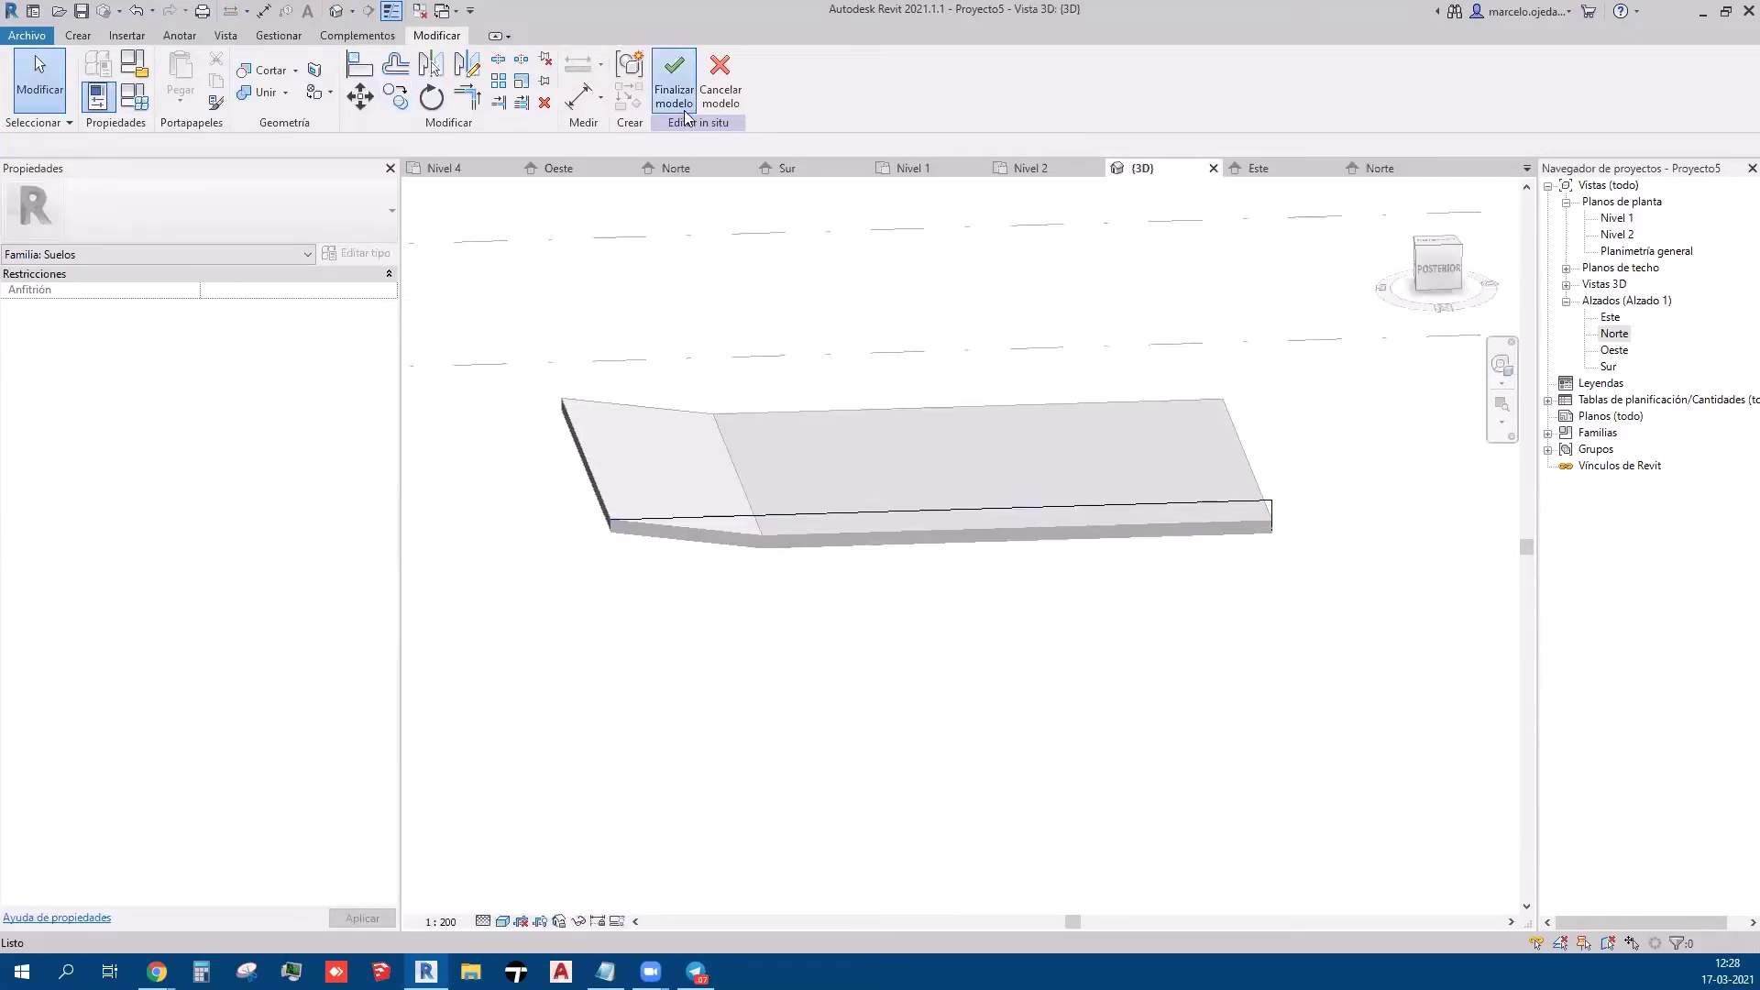
pyautogui.click(828, 523)
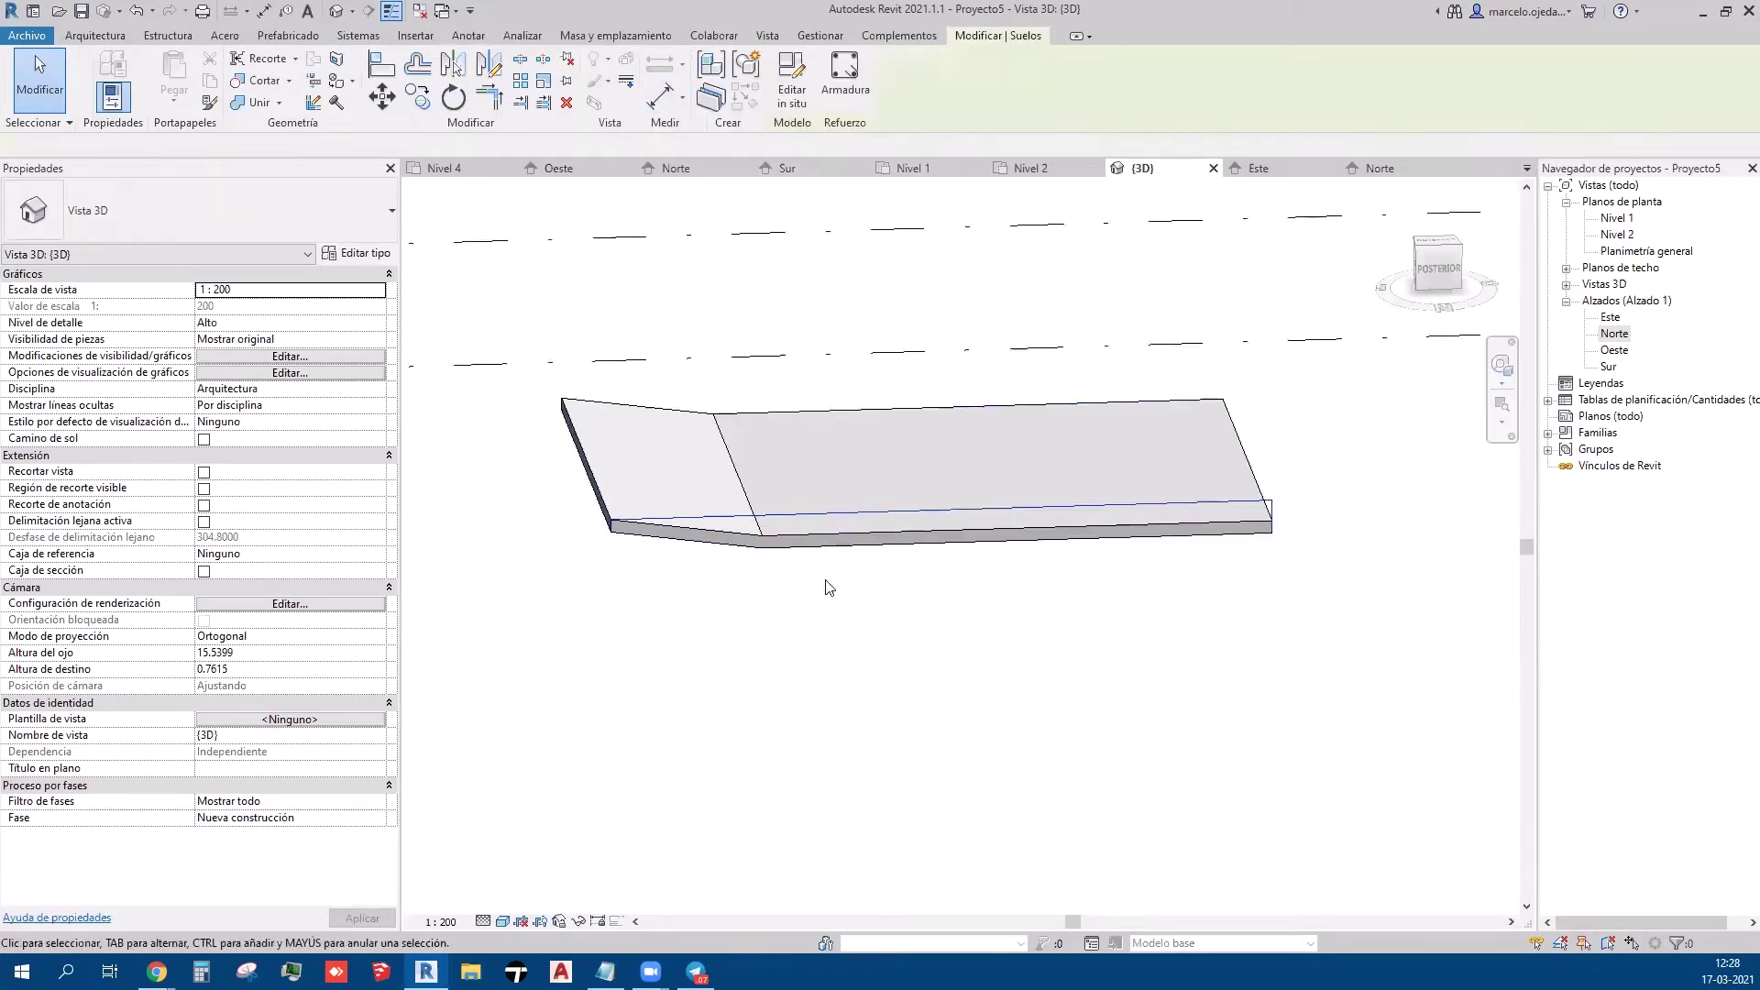
# - Move the sloped floor slab away from the drawn profile lines in the 3D view
pyautogui.scroll(-2, 817, 589)
pyautogui.click(781, 489)
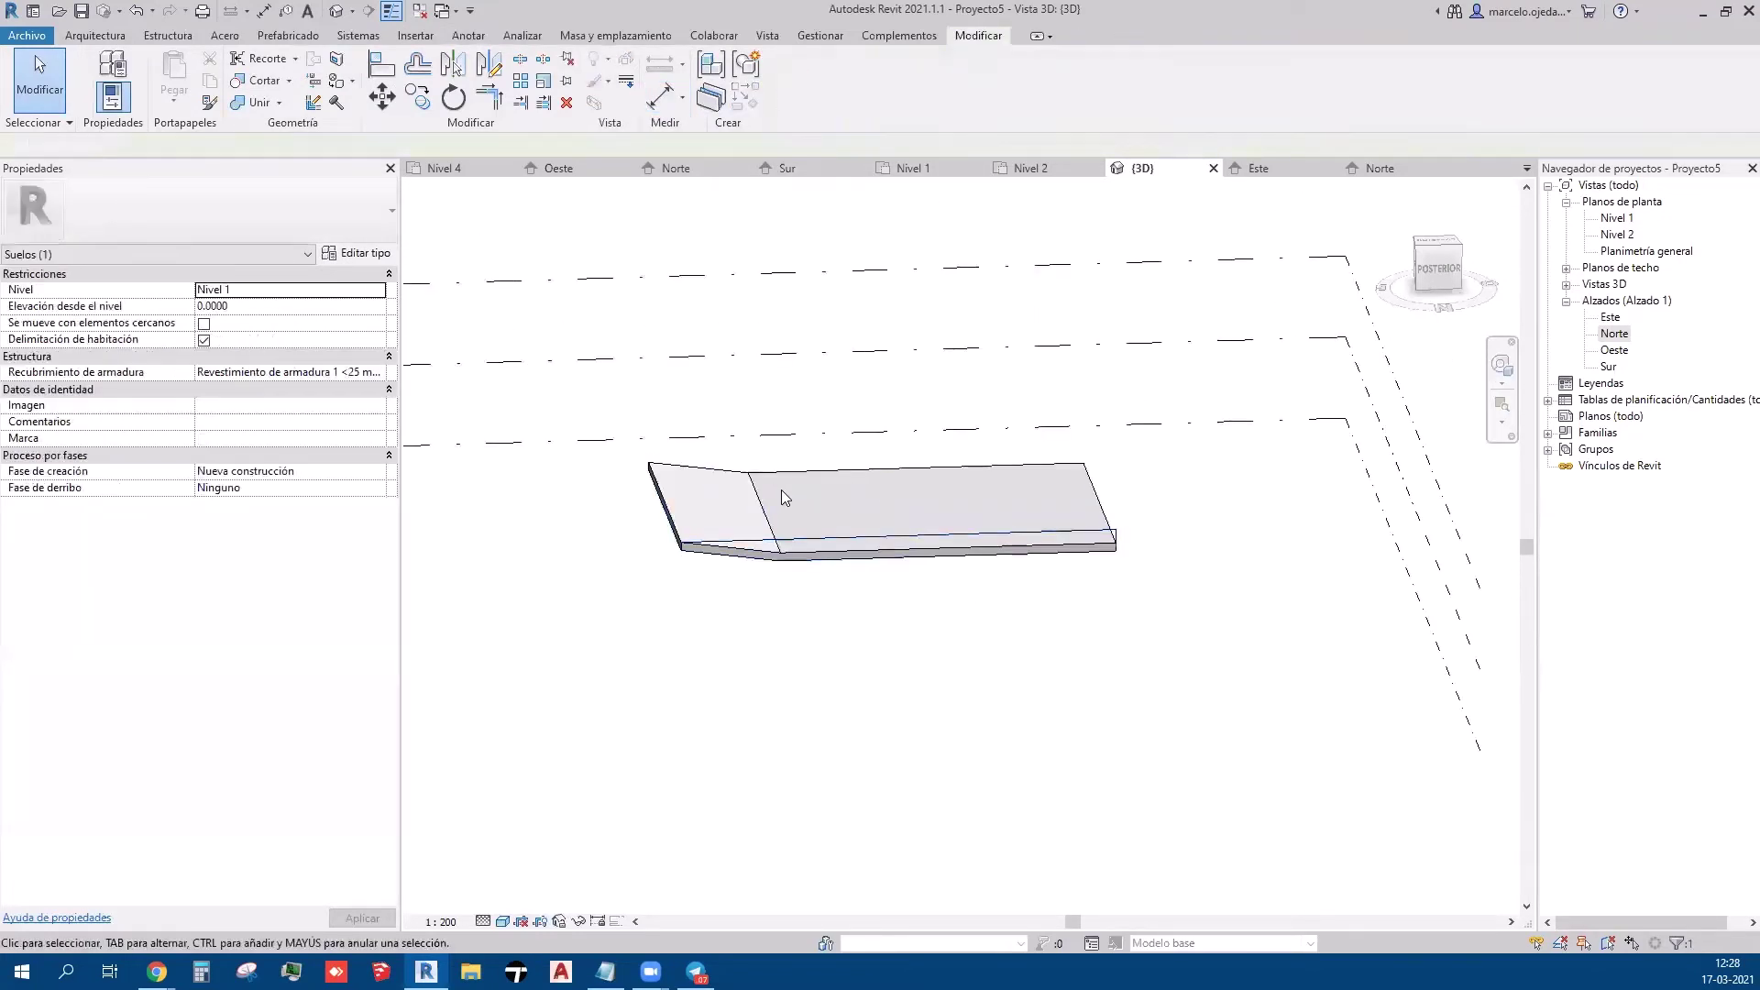
pyautogui.moveTo(761, 496); pyautogui.dragTo(556, 386)
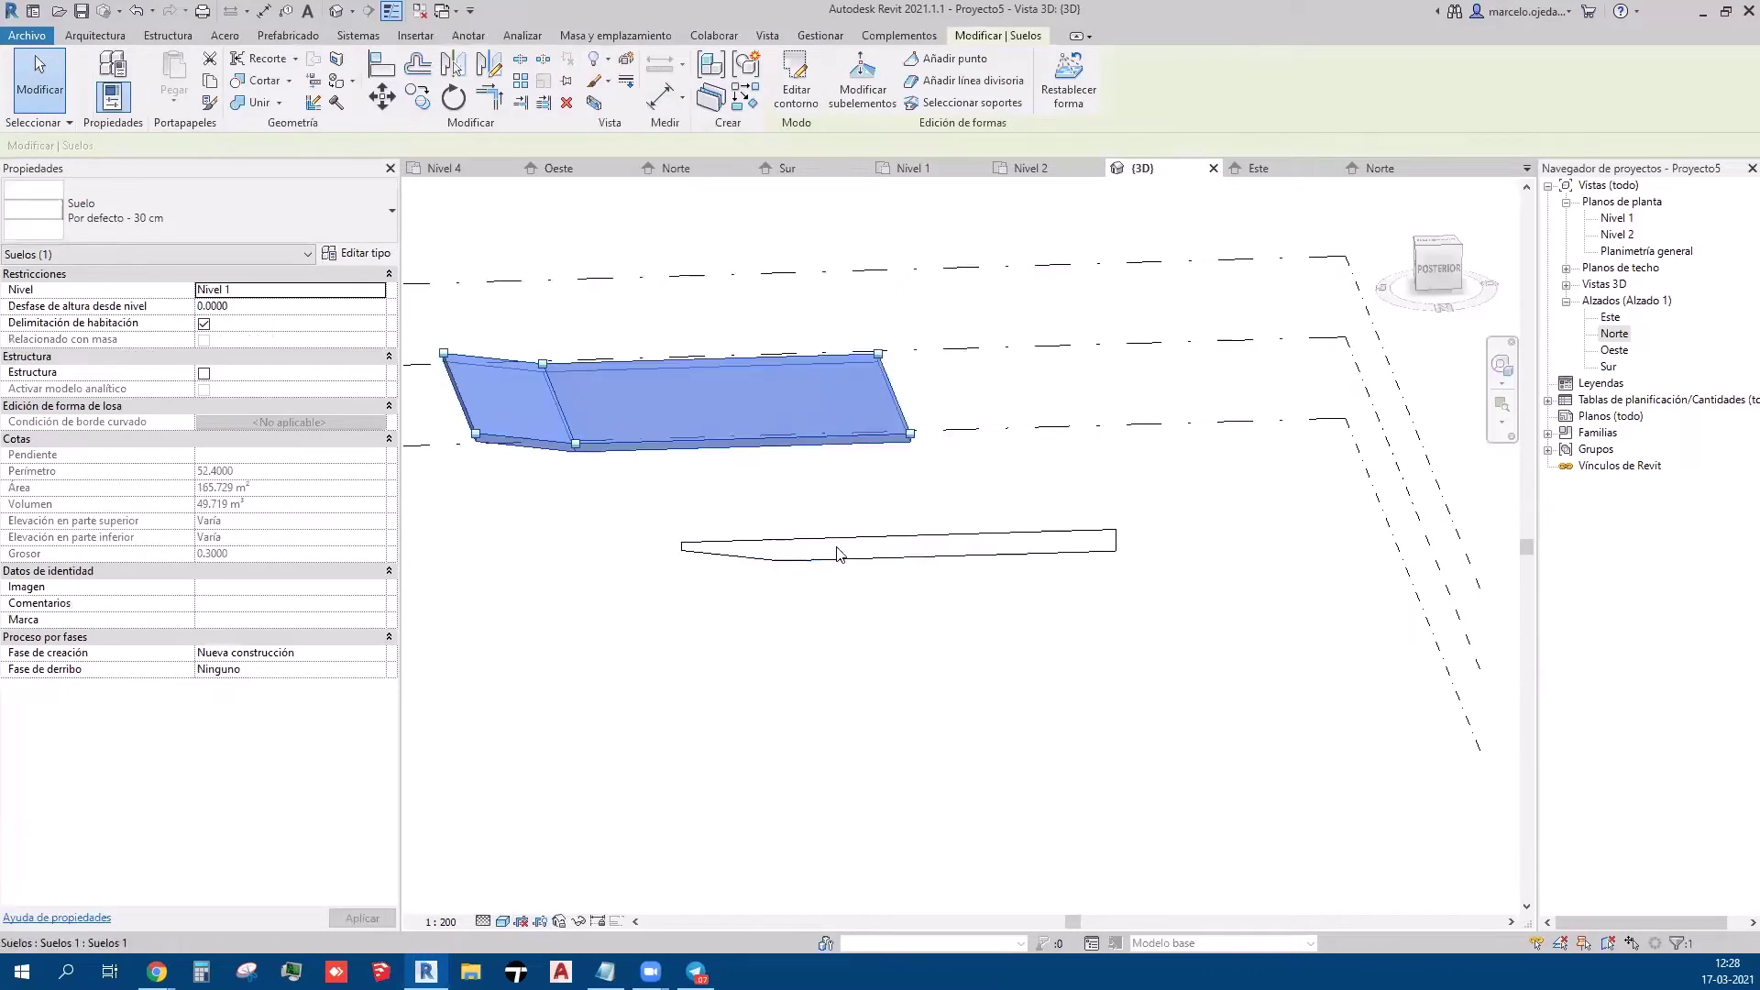
# - Open the in-place profile model for editing, inspect its long upper line and finish the model
pyautogui.click(837, 548)
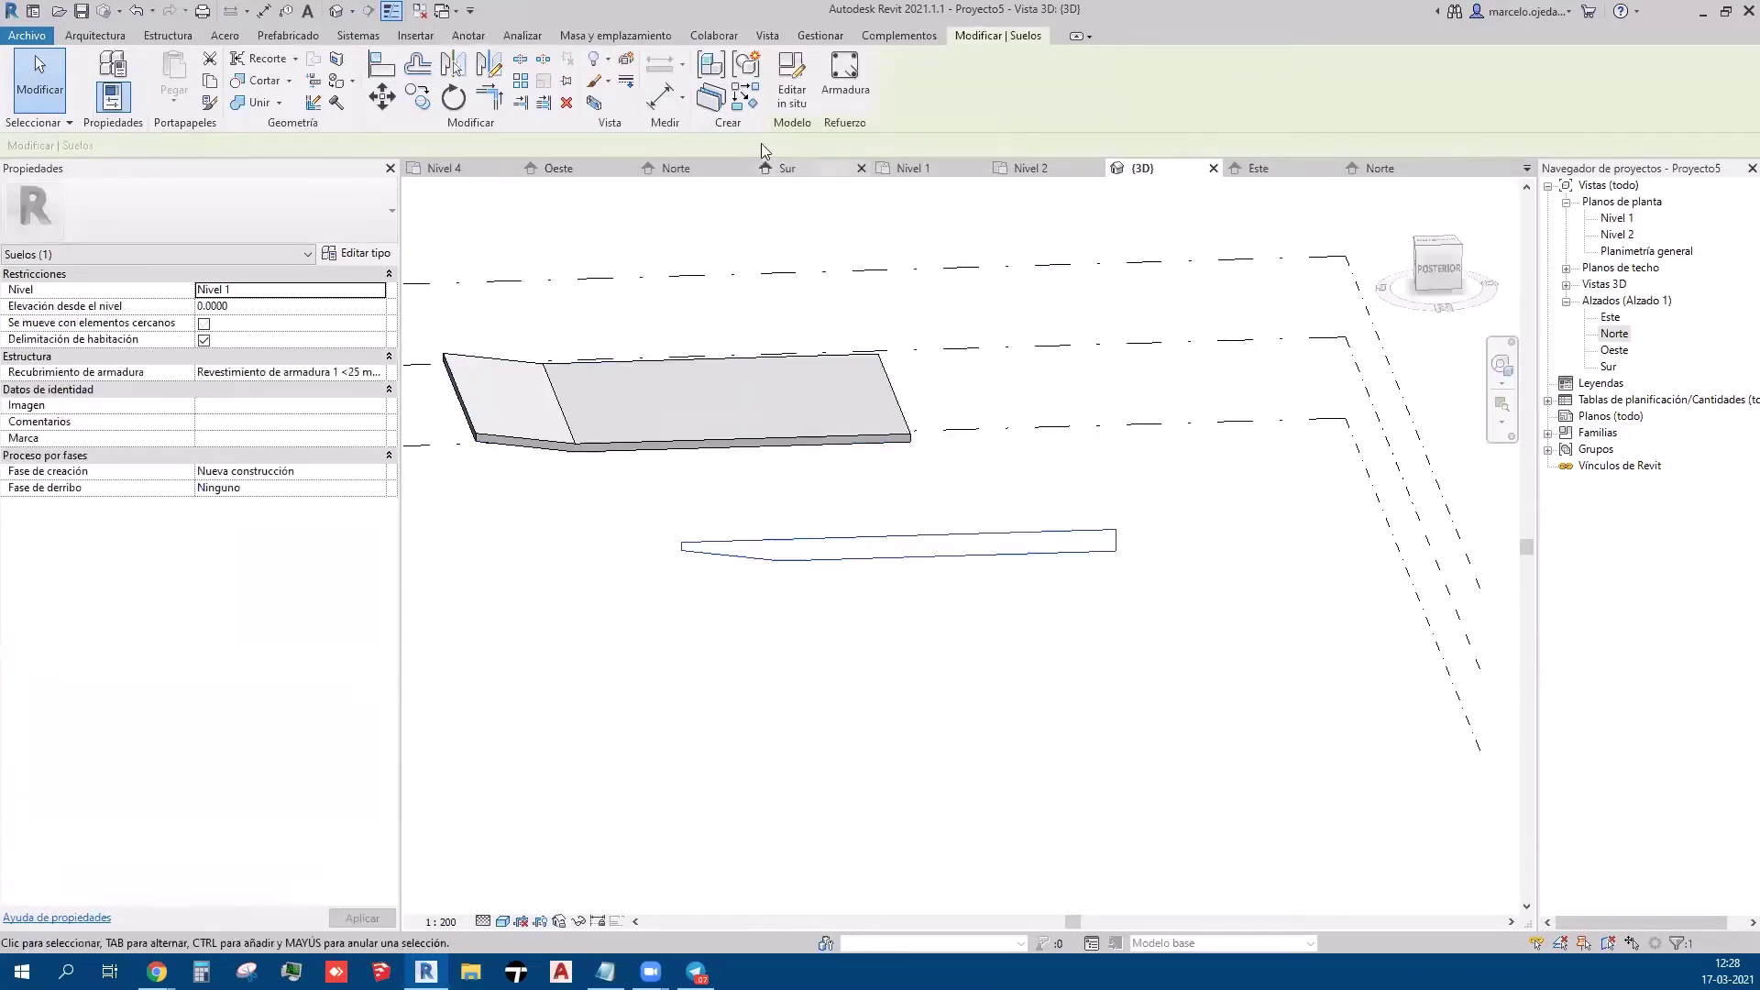
pyautogui.click(778, 96)
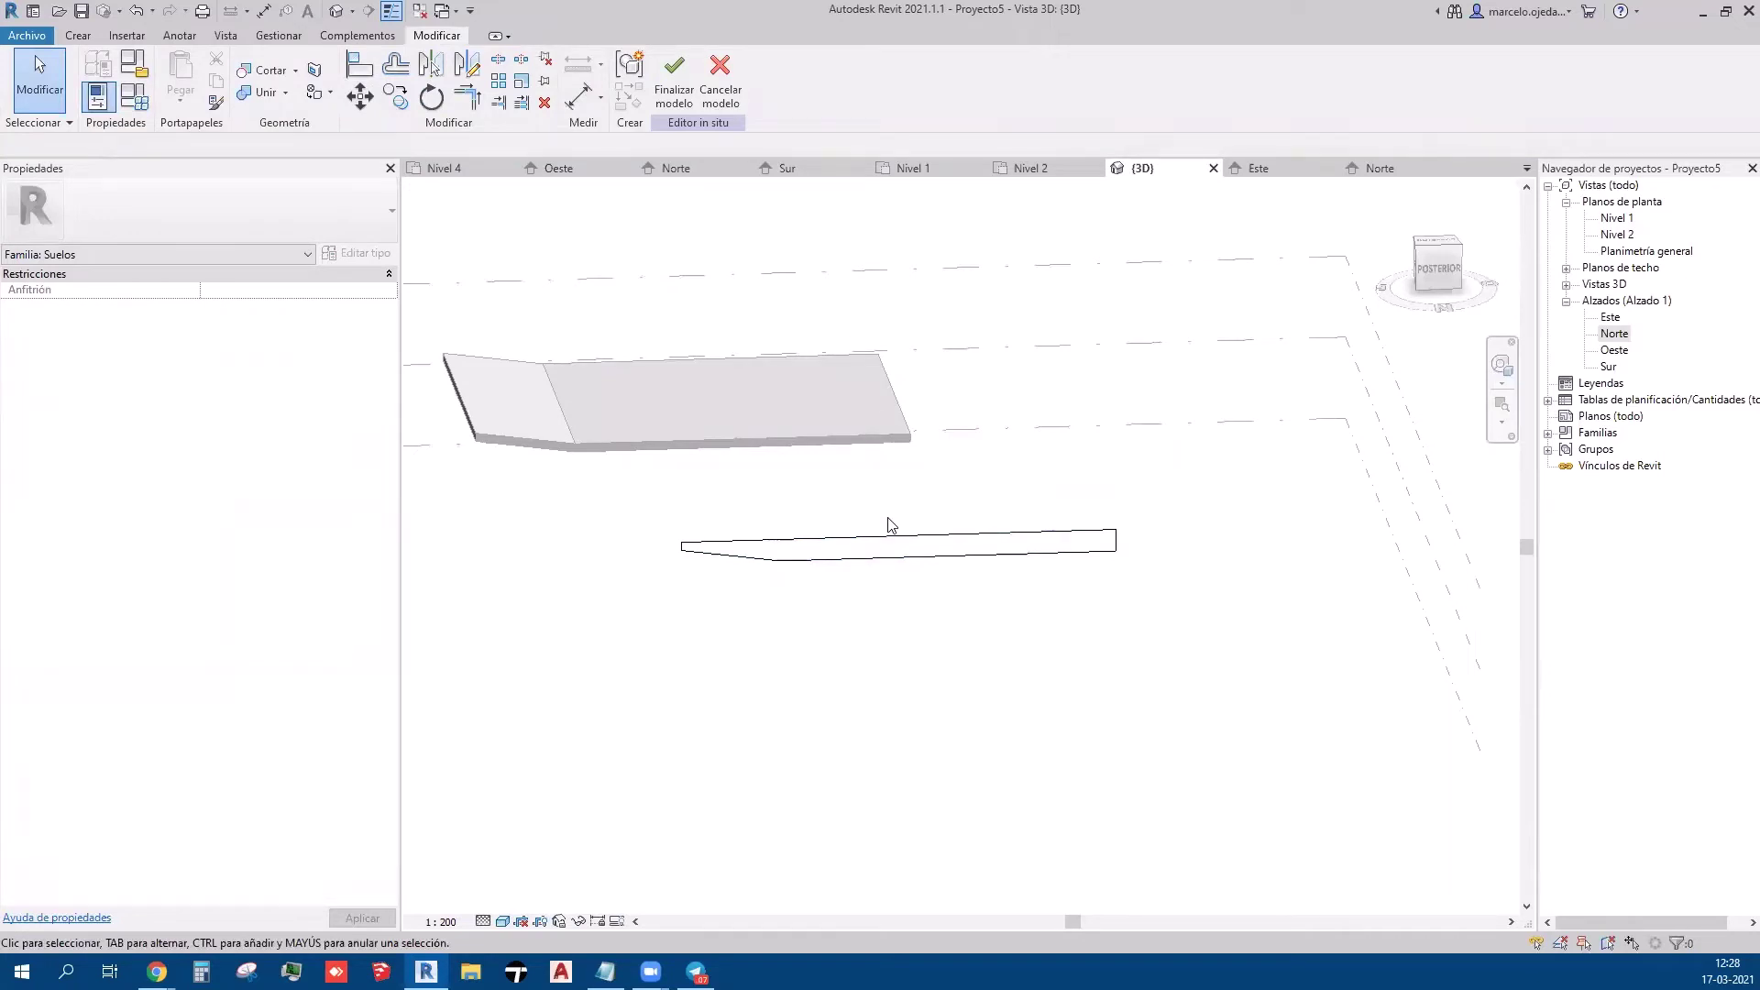
pyautogui.click(895, 543)
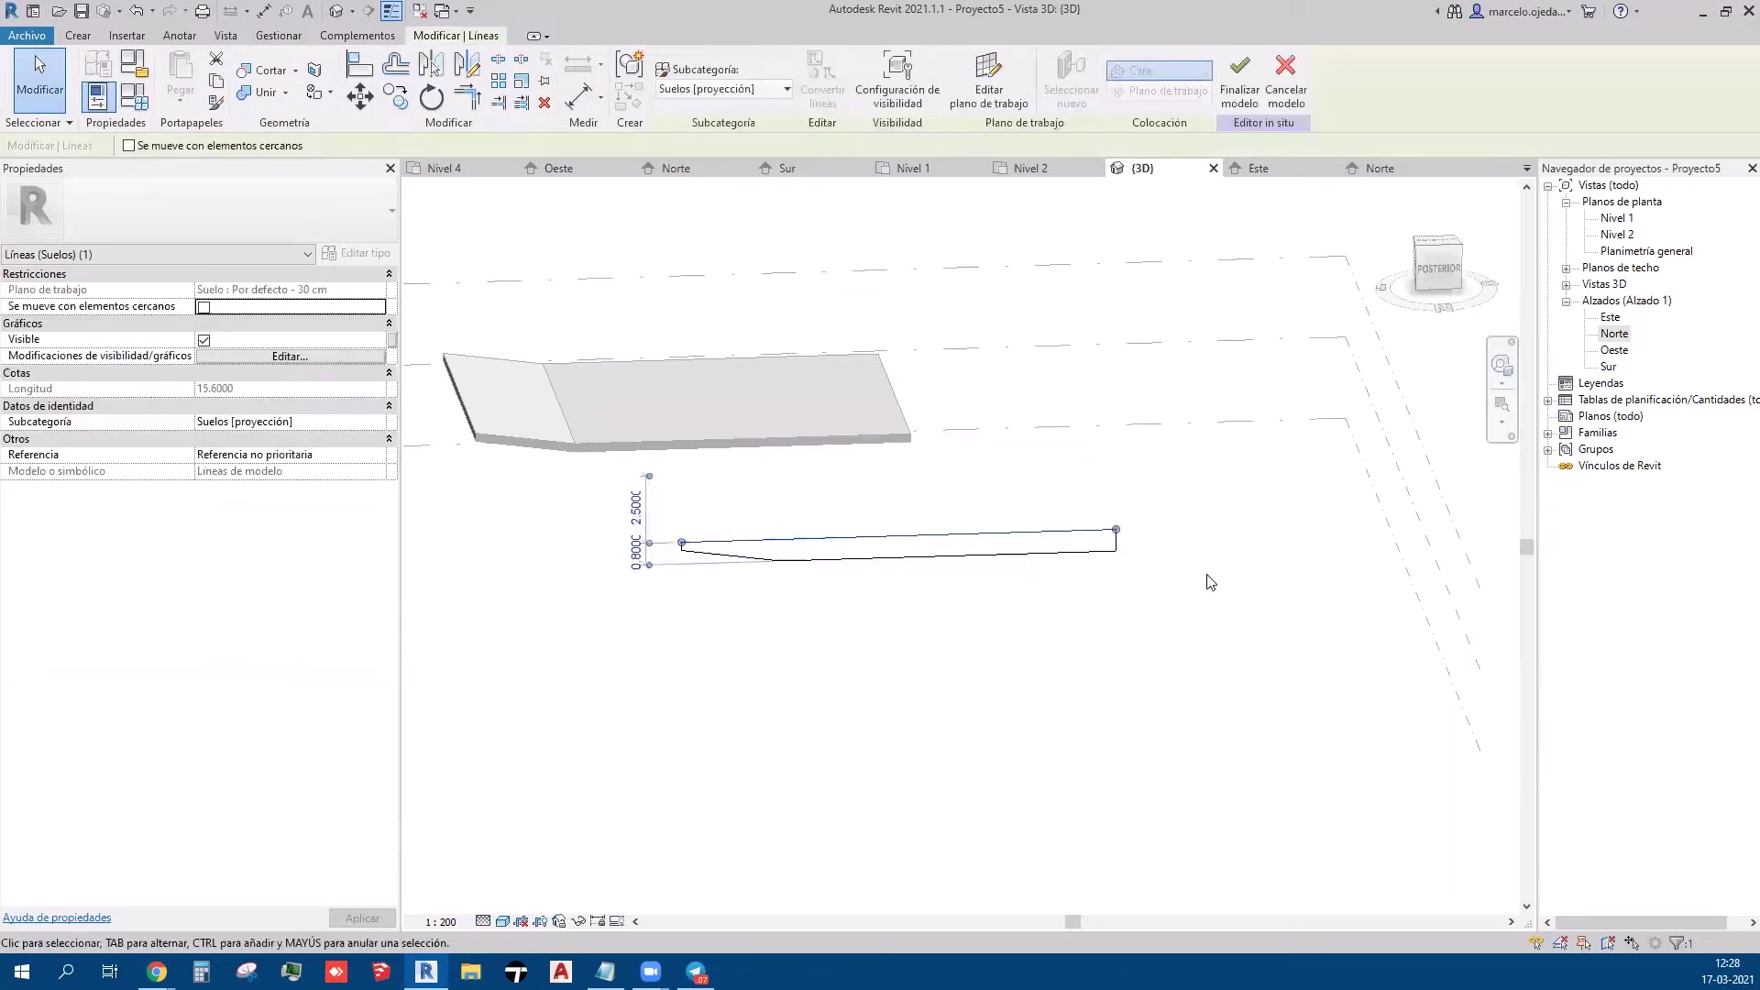
pyautogui.click(1227, 93)
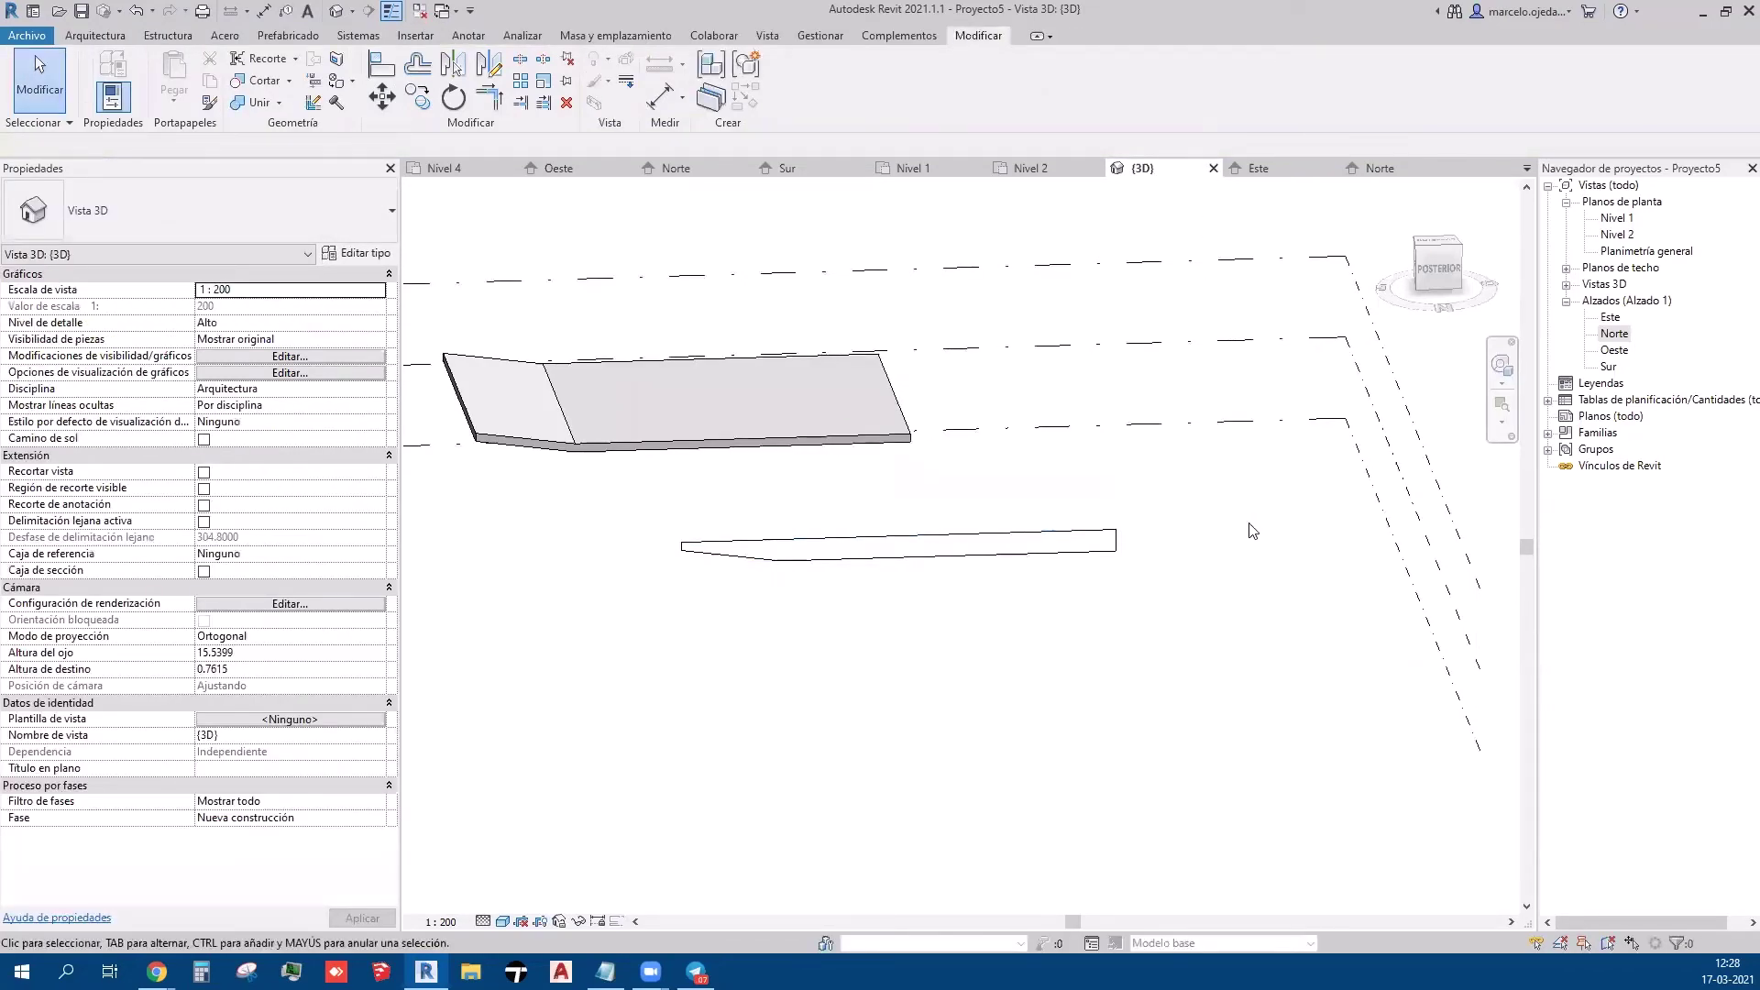
# - Try to create walls by picking the profile's lower lines, and undo them
pyautogui.click(96, 35)
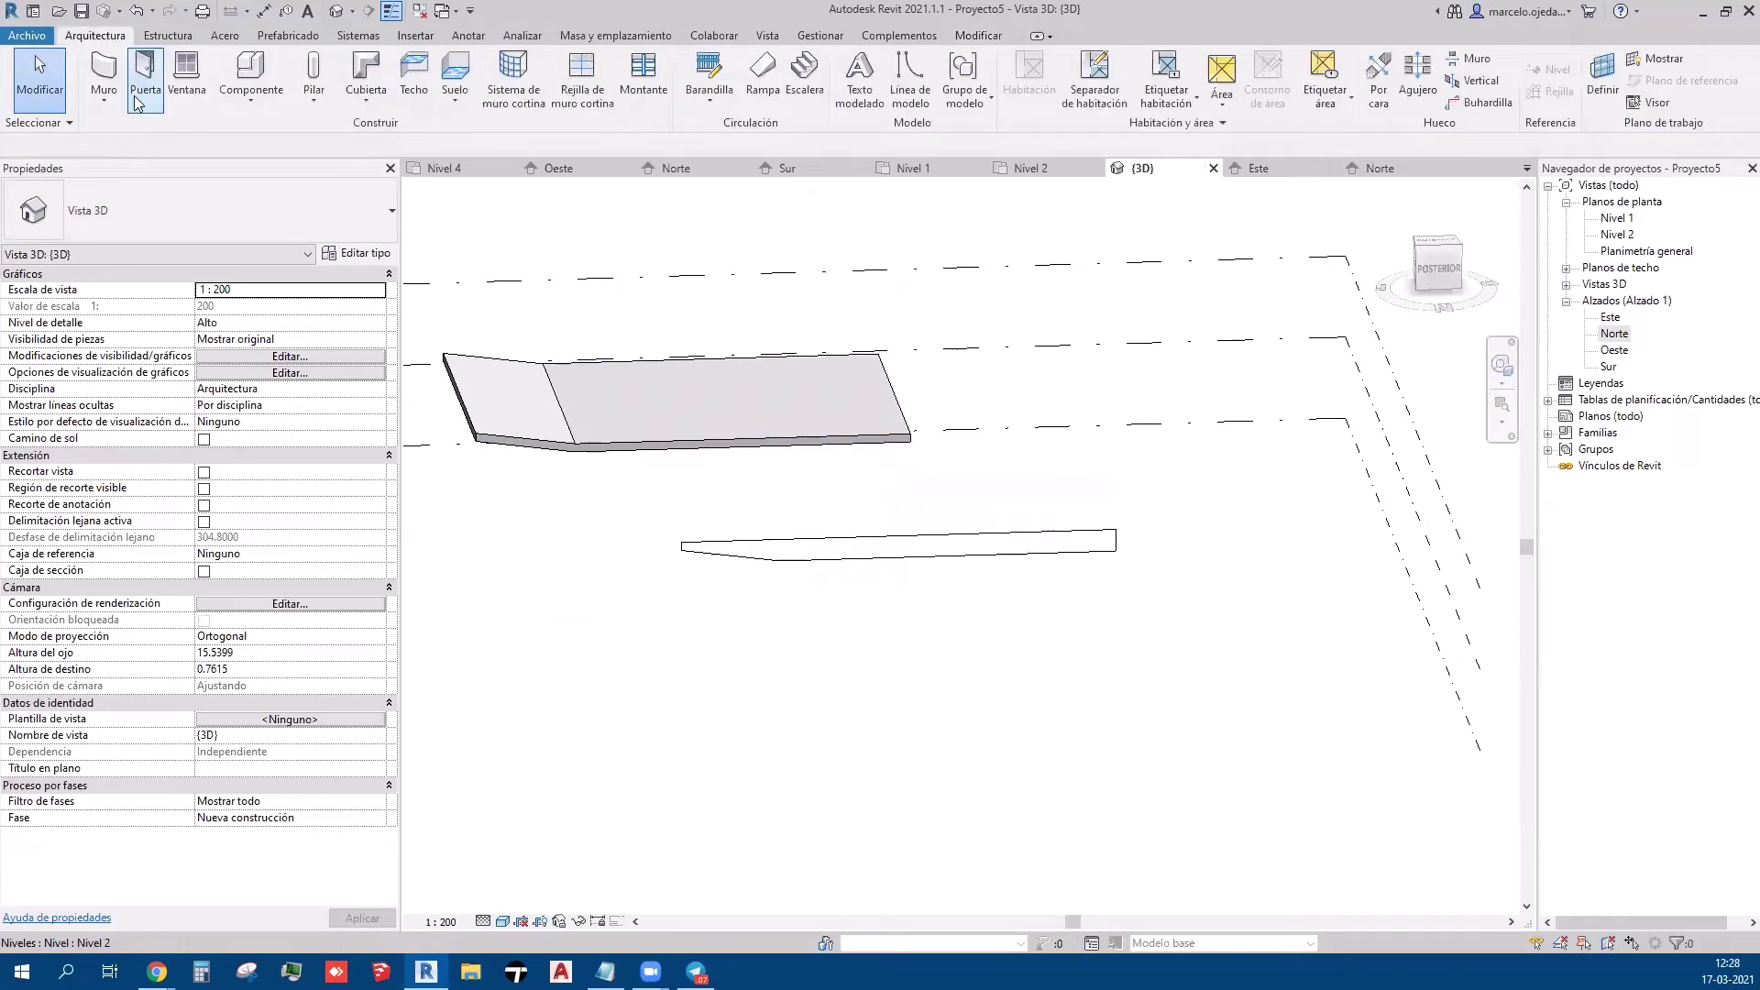
pyautogui.click(113, 101)
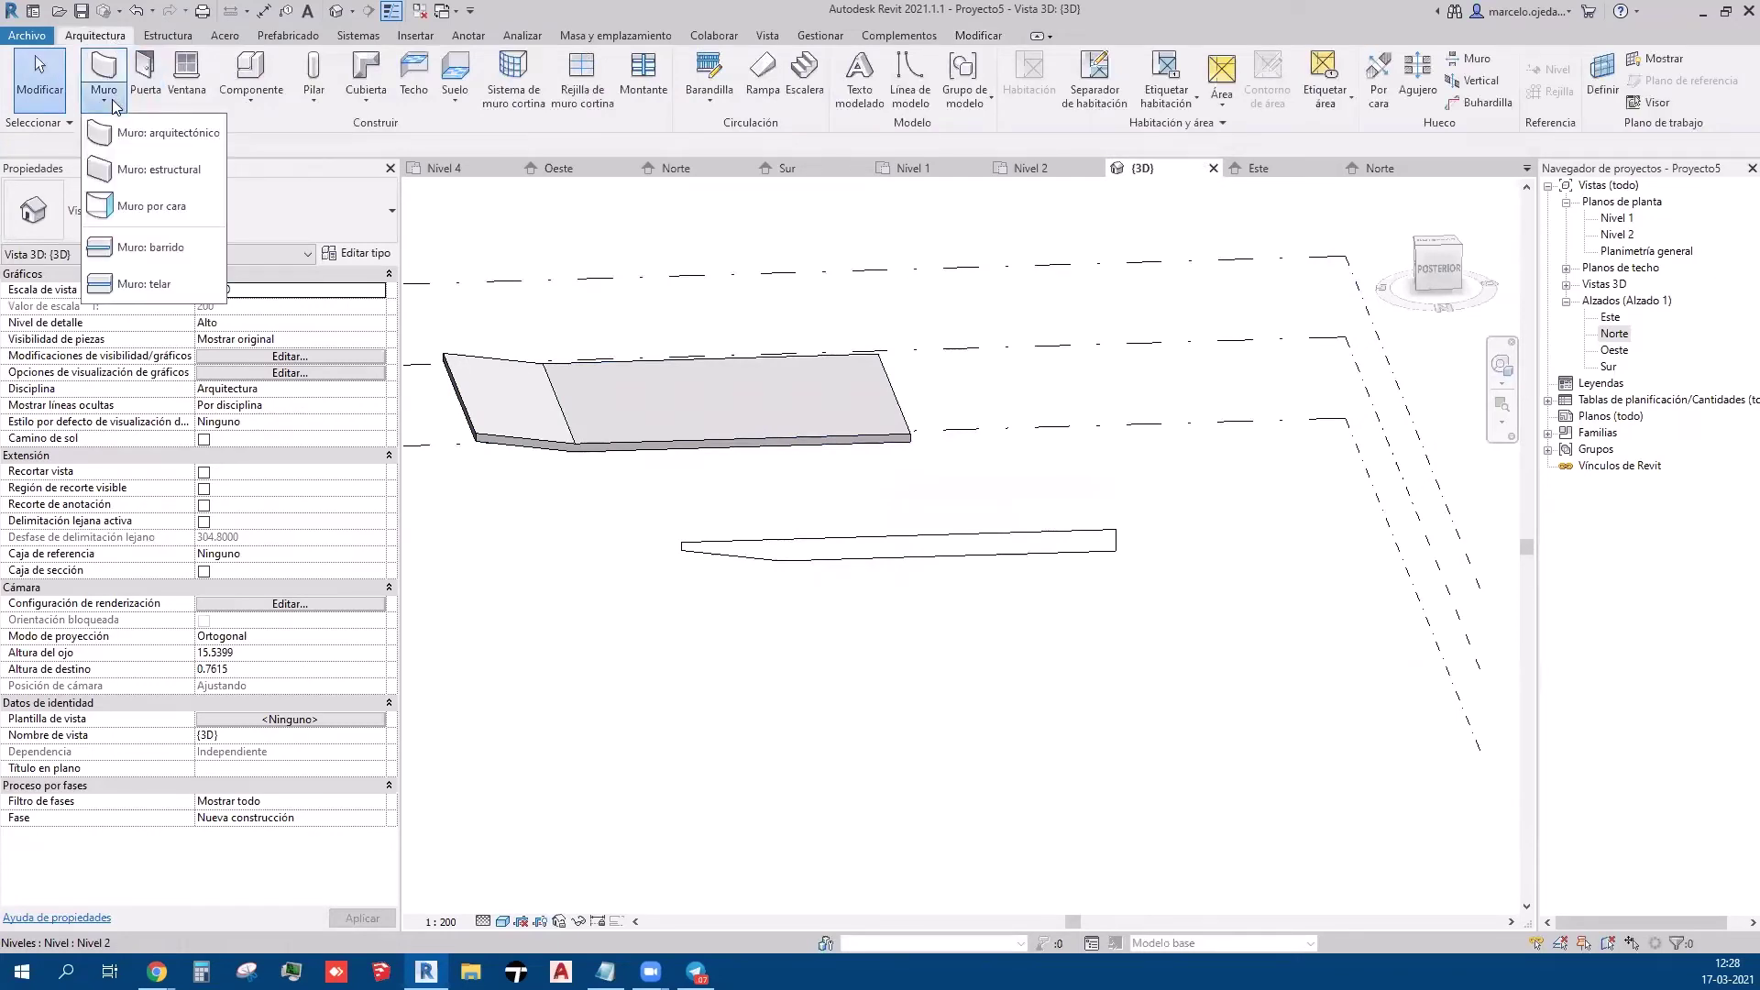
pyautogui.click(179, 205)
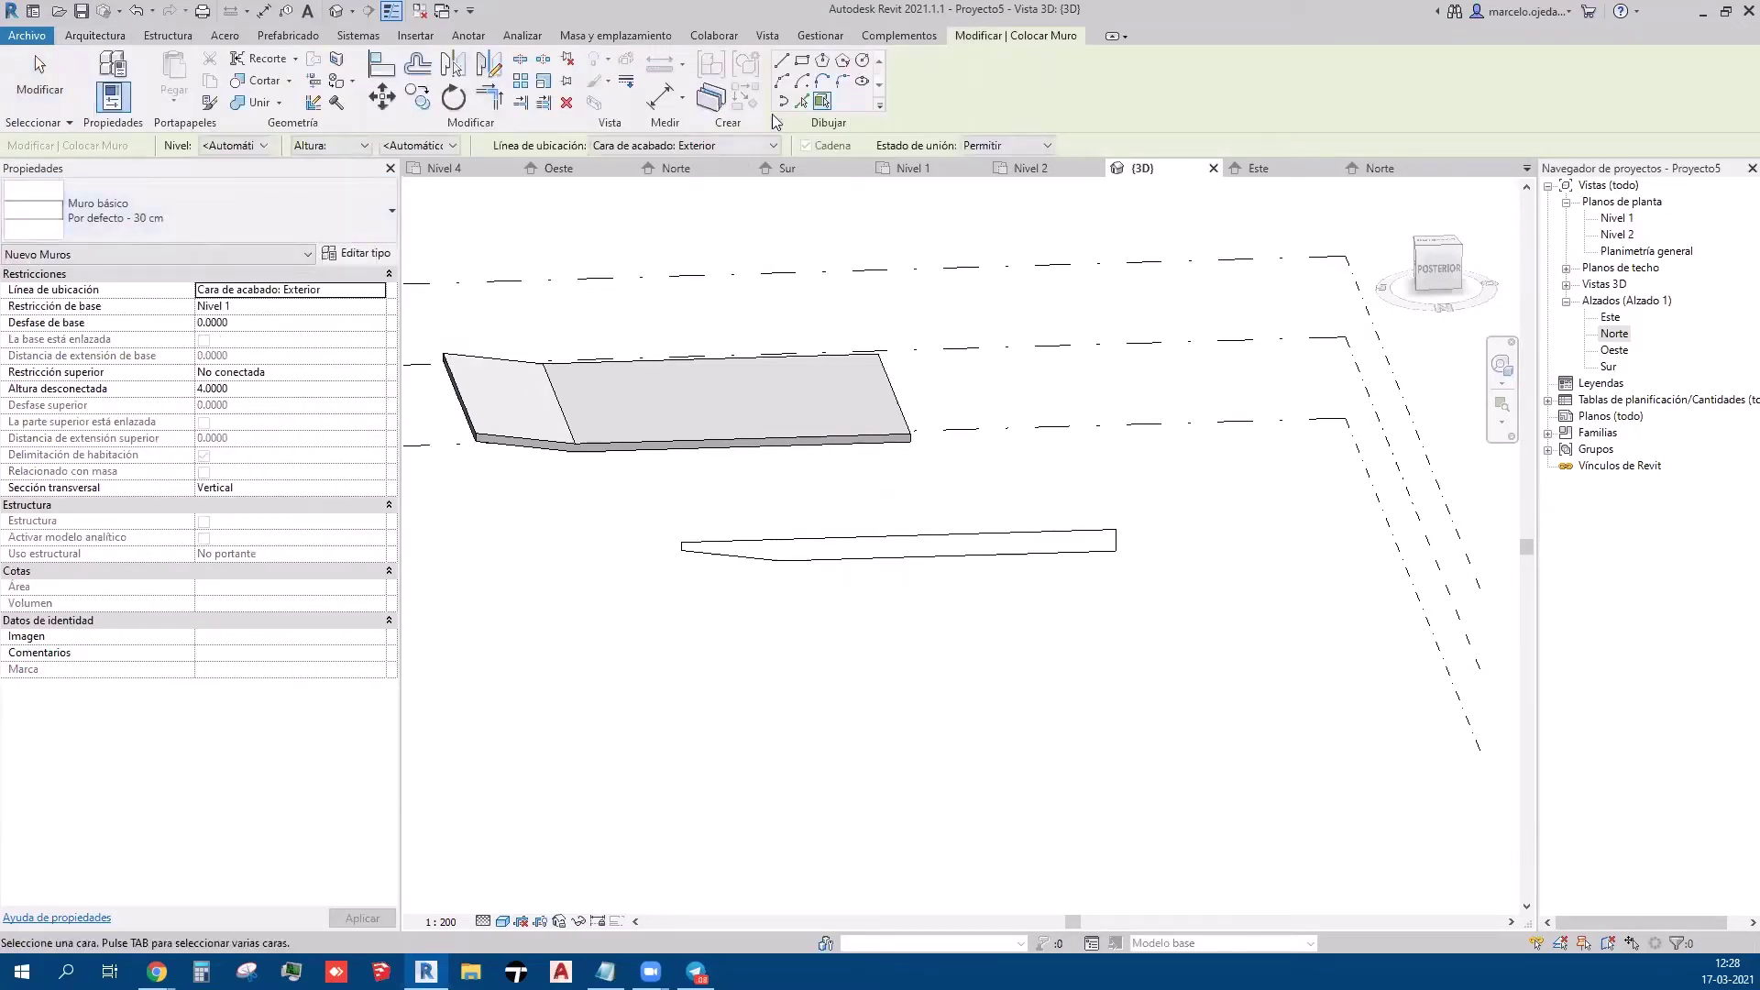
pyautogui.click(780, 63)
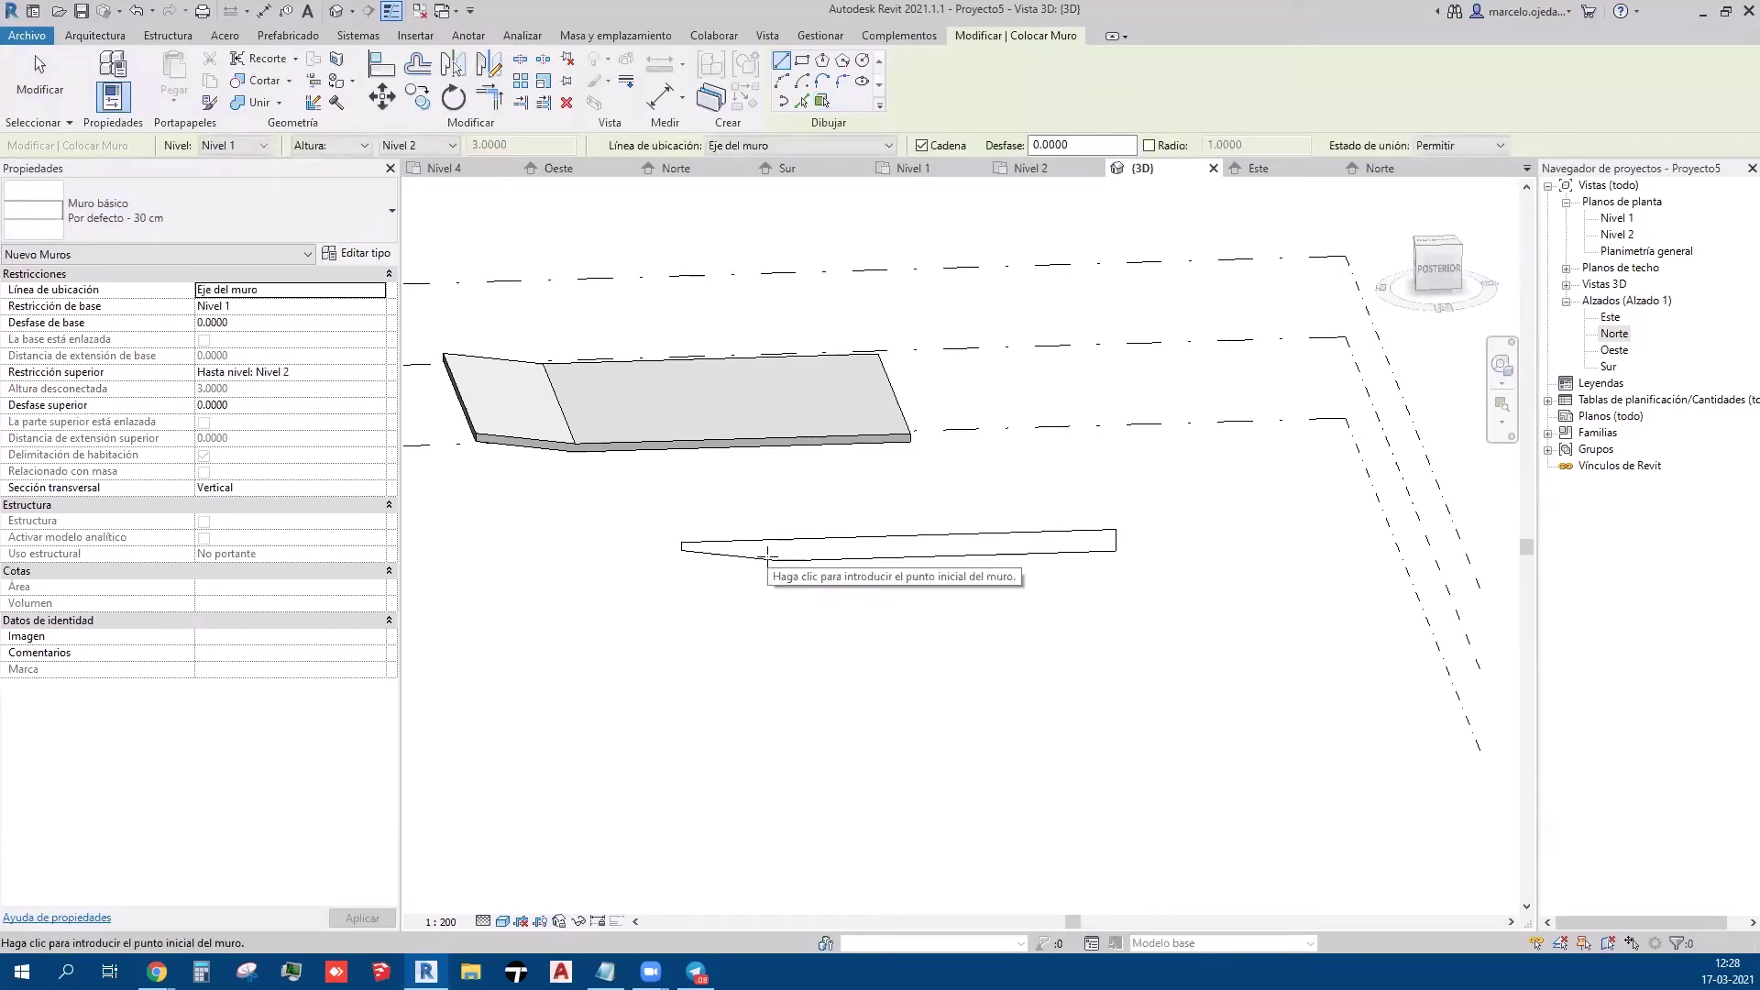
pyautogui.click(801, 101)
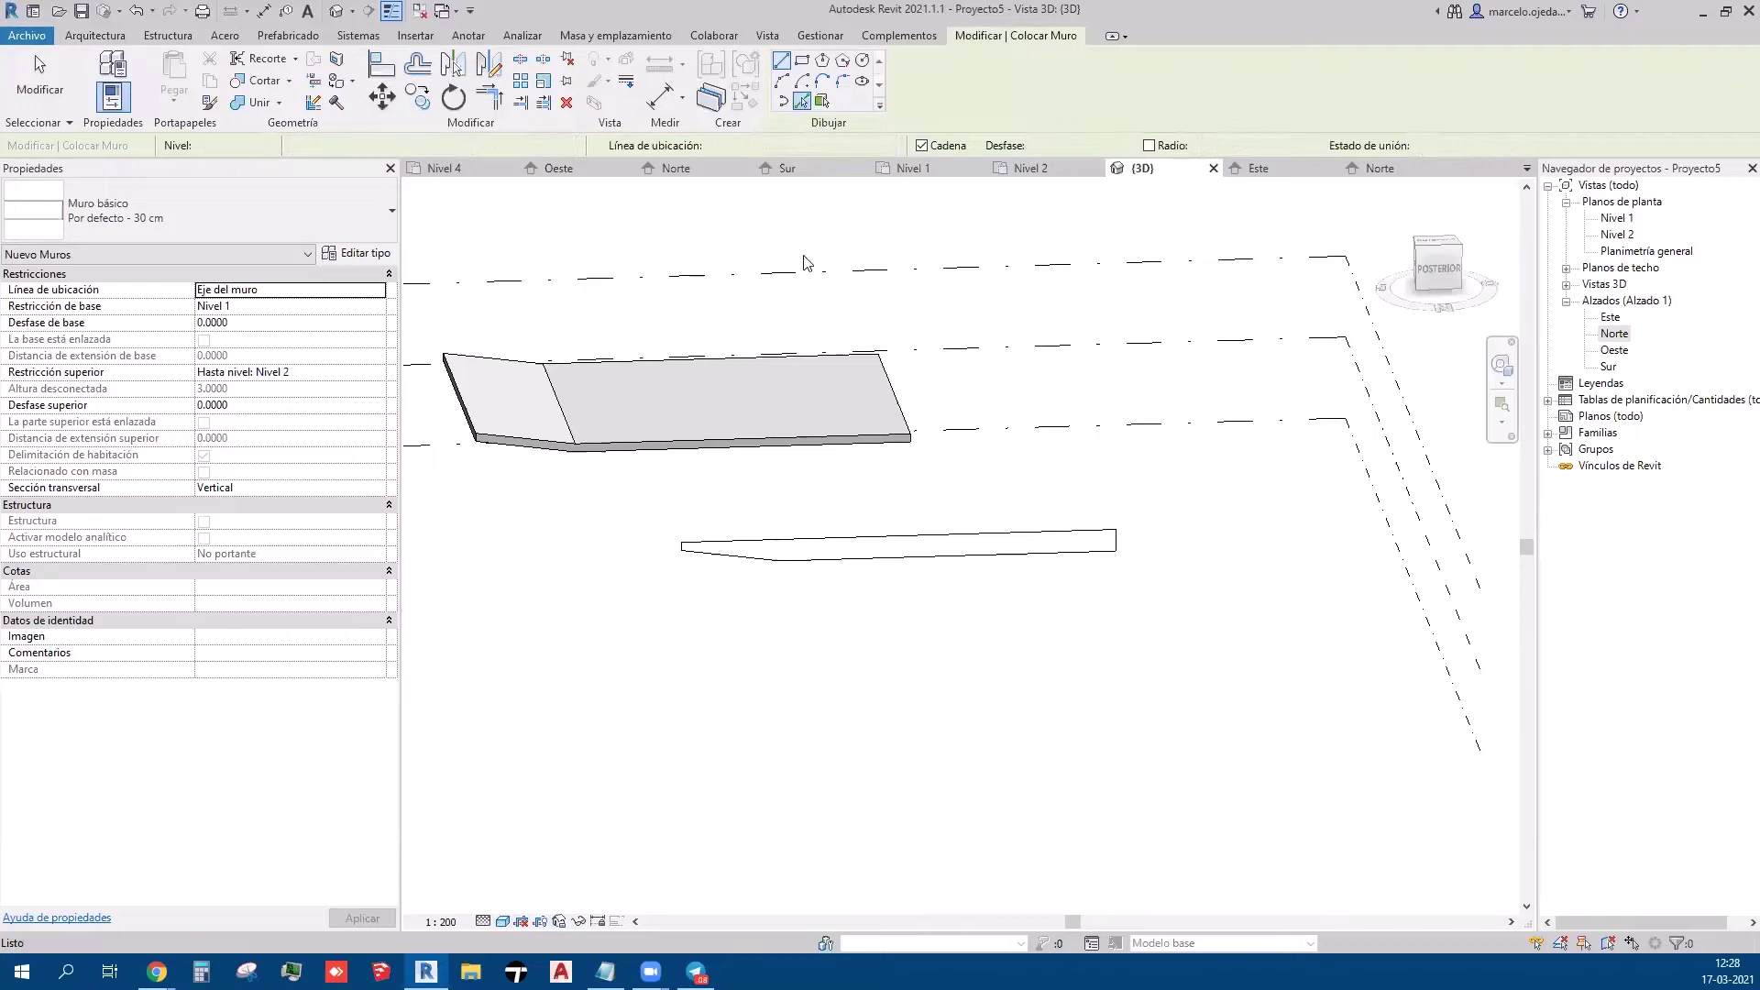
pyautogui.click(825, 554)
pyautogui.click(751, 561)
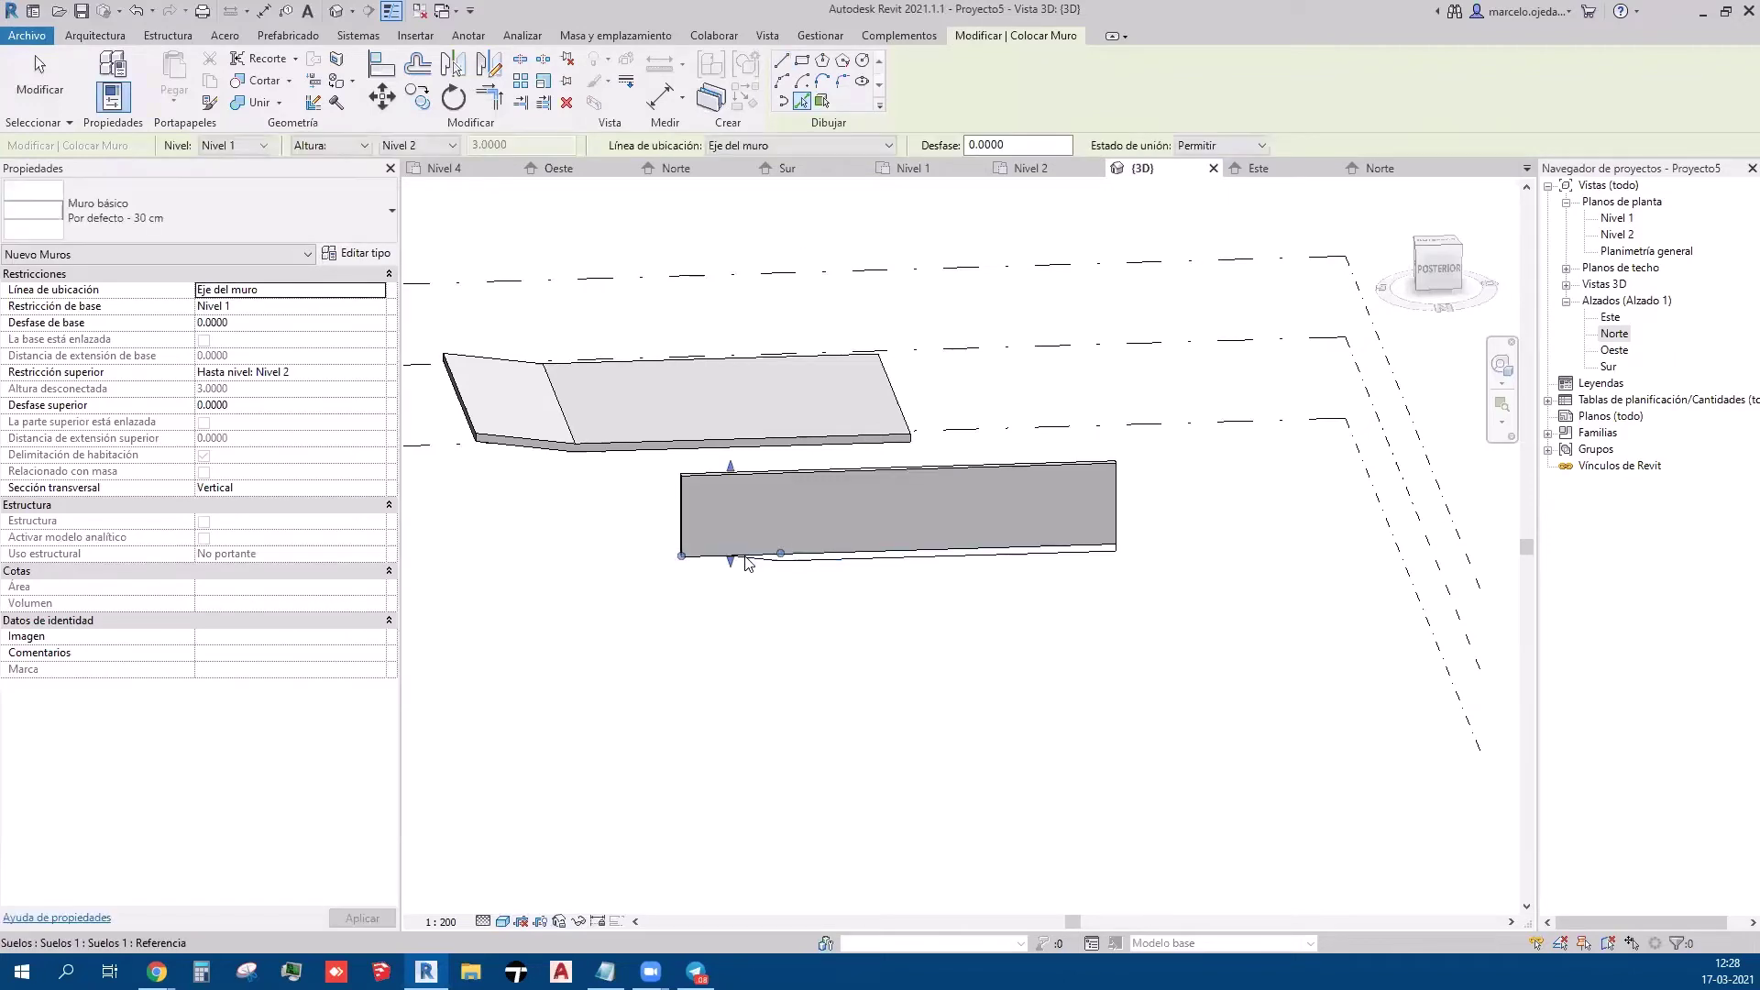
pyautogui.hotkey('ctrl', 'z')
pyautogui.hotkey('ctrl', 'z')
pyautogui.press('Escape')
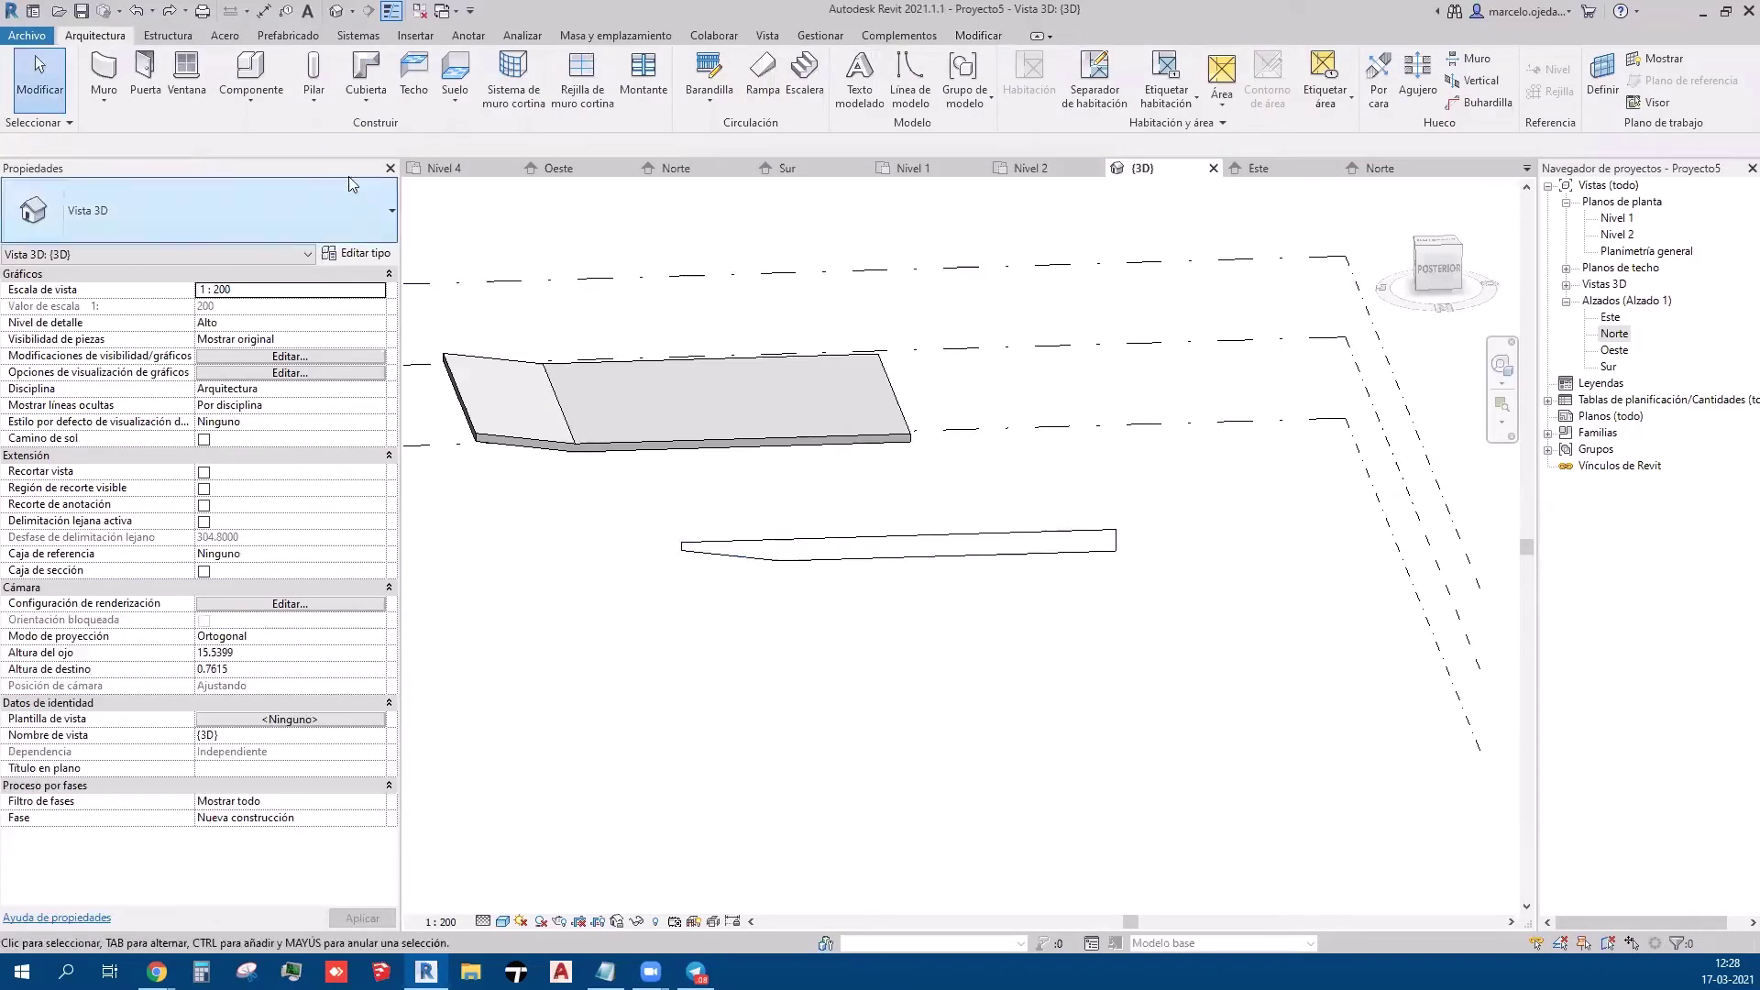
# - Create a new in-place model in the Suelos category, named Suelos 2
pyautogui.click(252, 95)
pyautogui.click(281, 174)
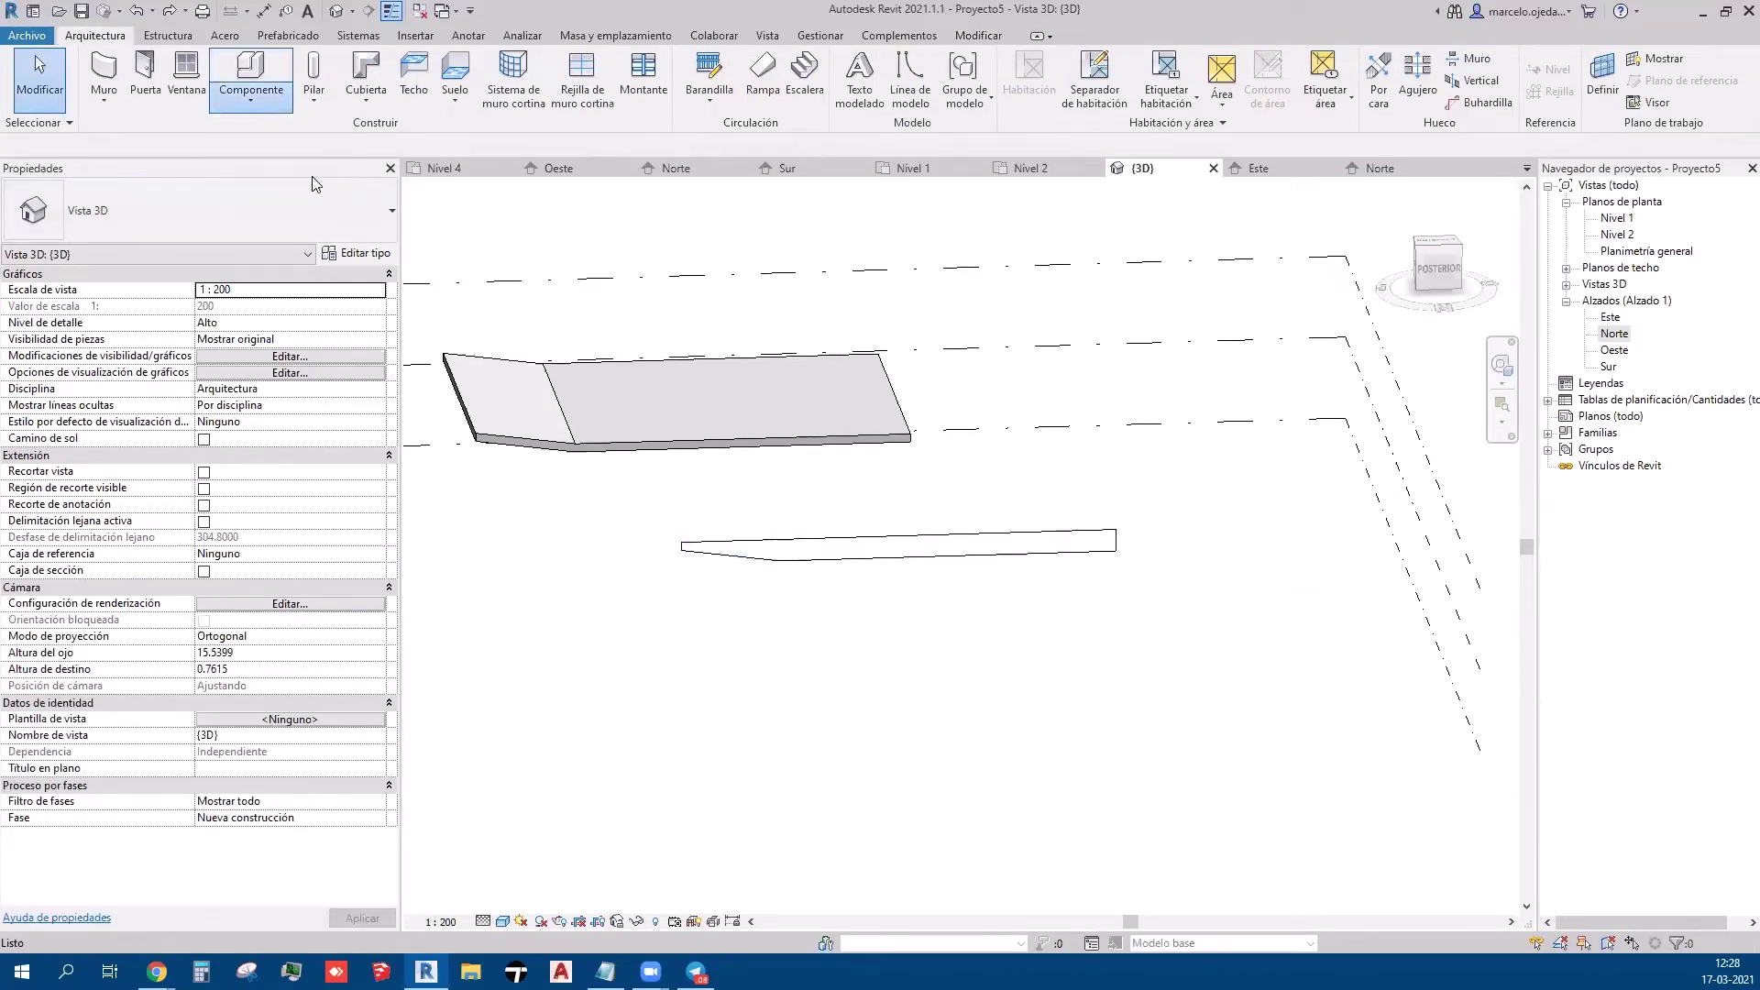
pyautogui.scroll(-7, 844, 456)
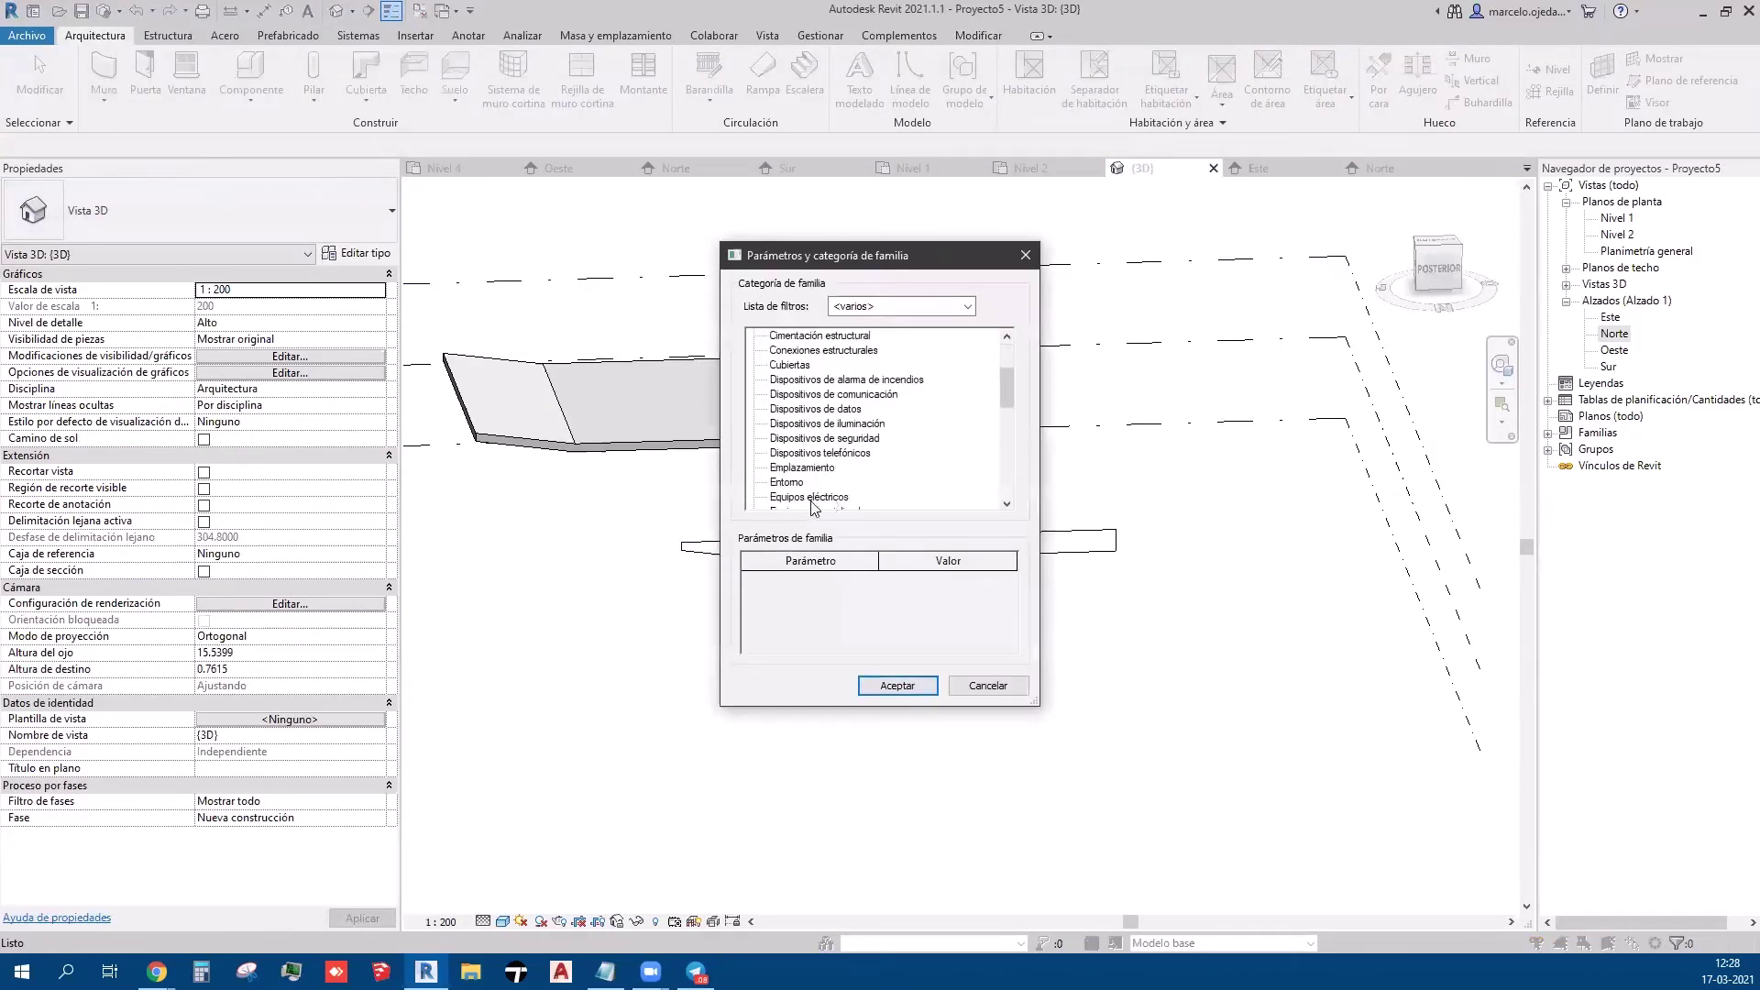
pyautogui.scroll(-2, 797, 497)
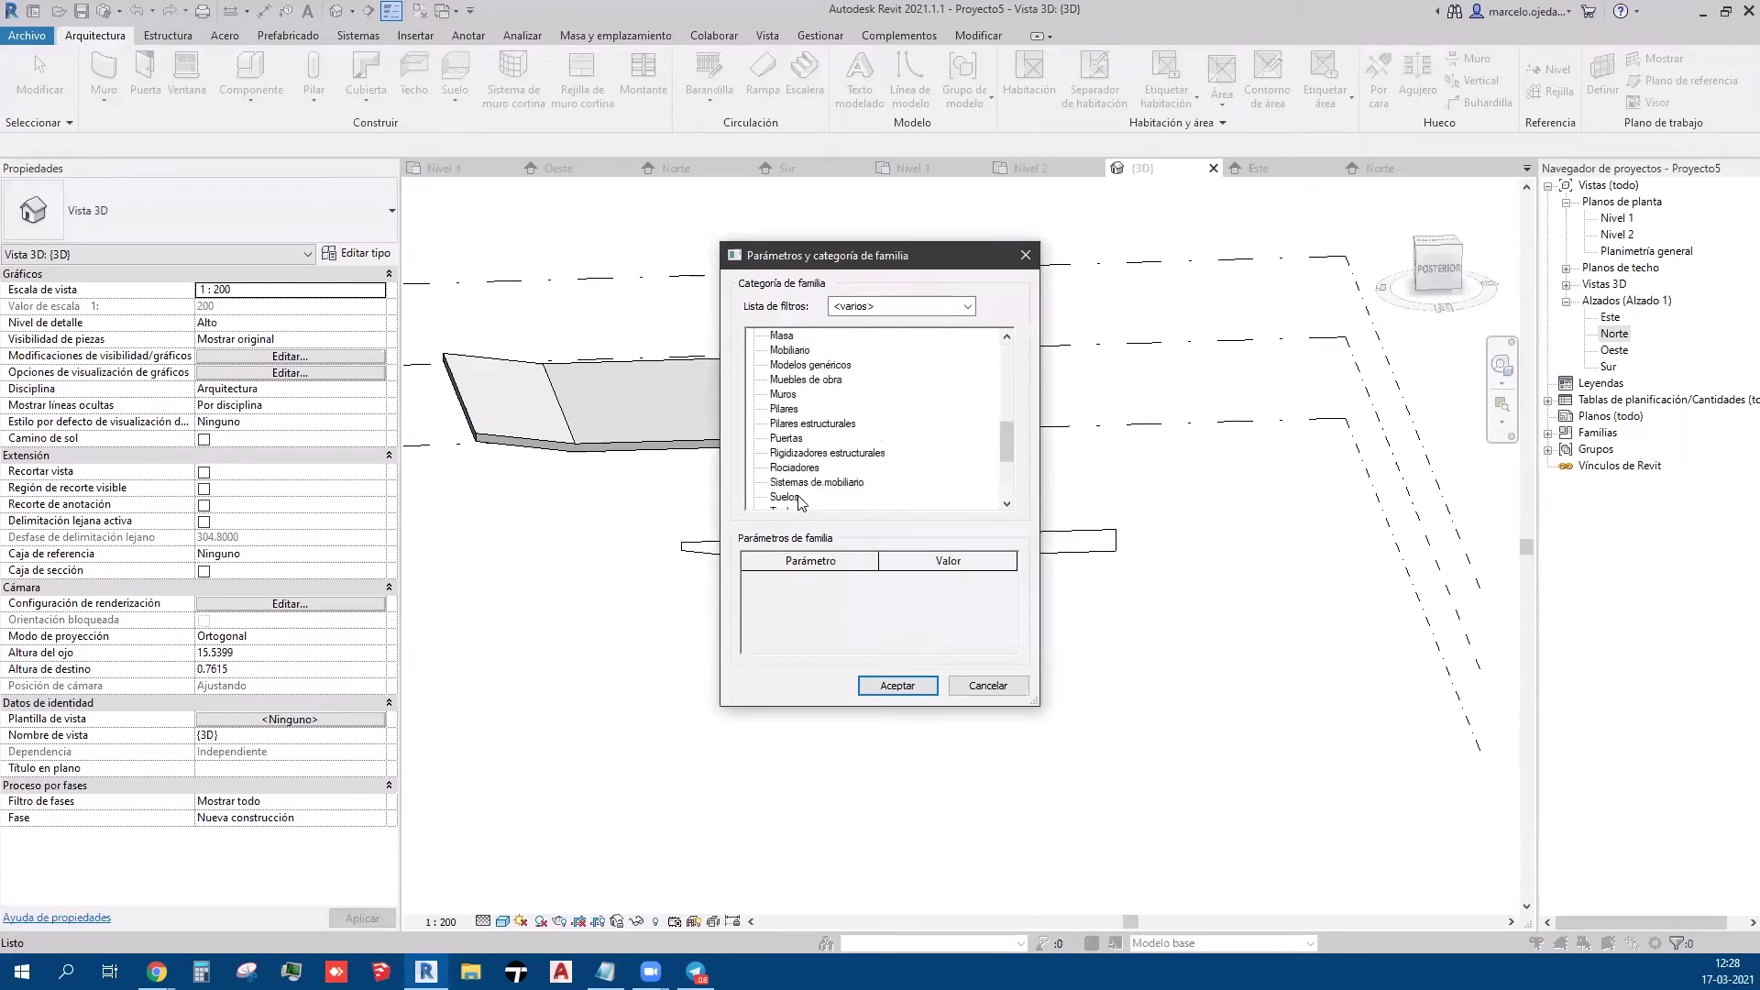
pyautogui.scroll(-1, 814, 457)
pyautogui.click(897, 686)
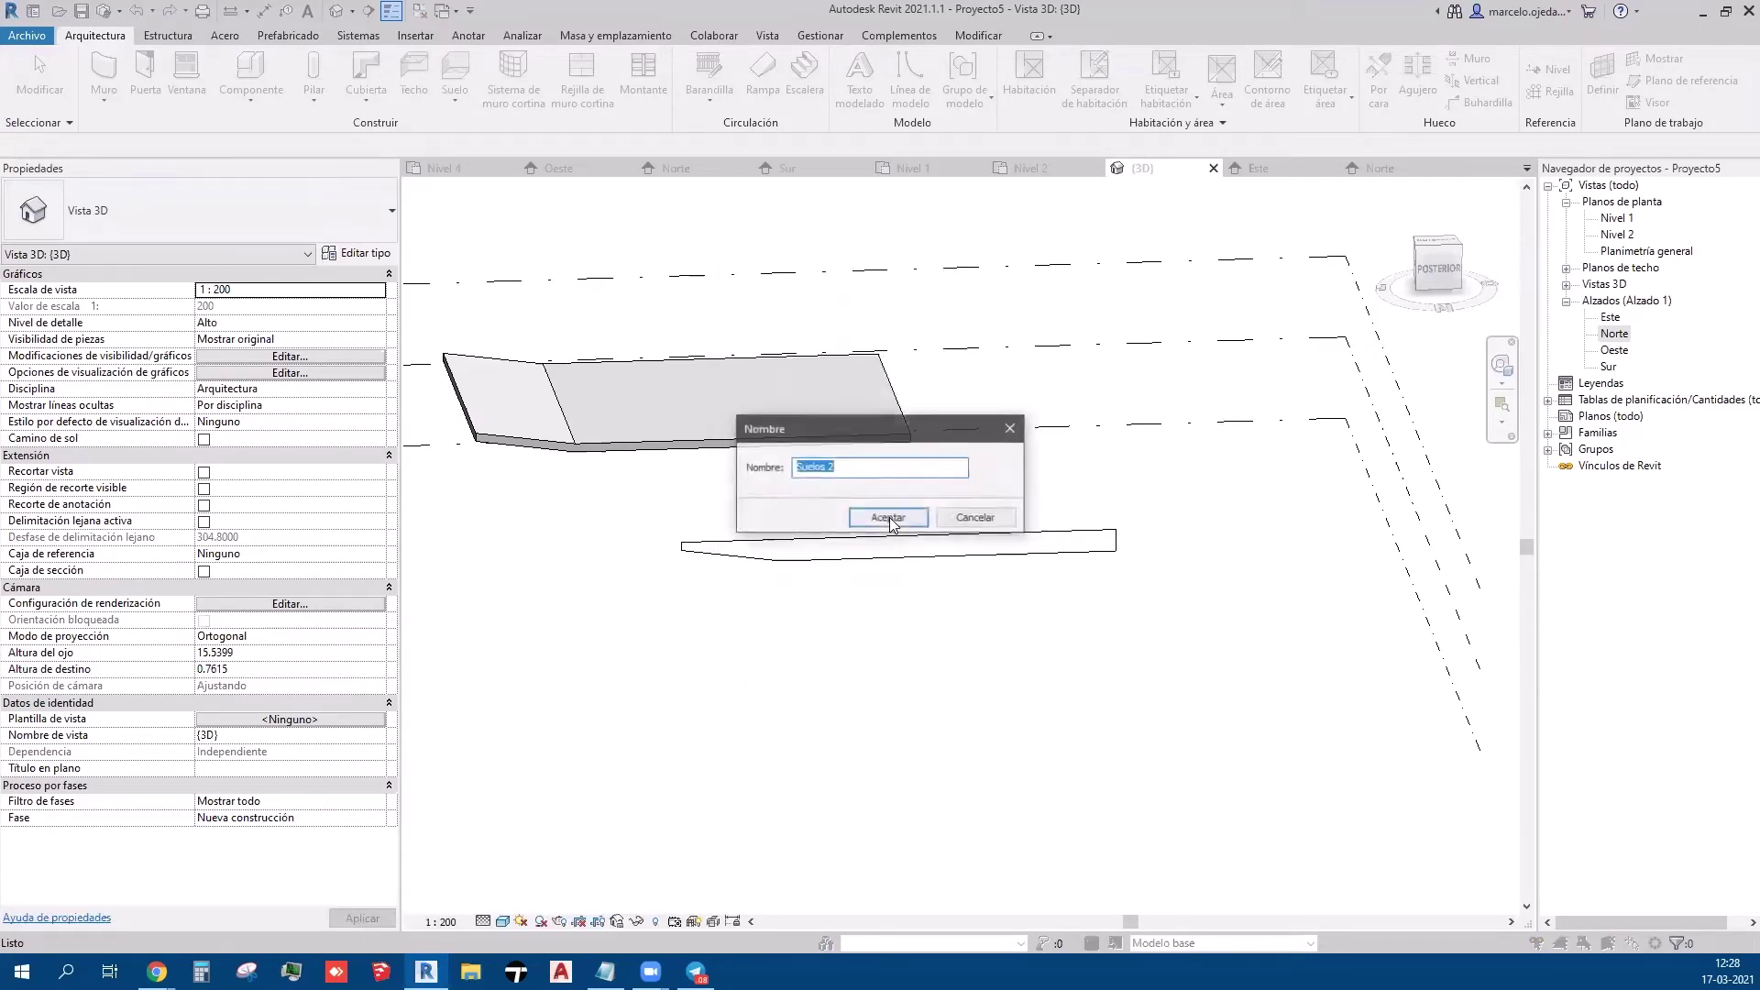
pyautogui.click(880, 516)
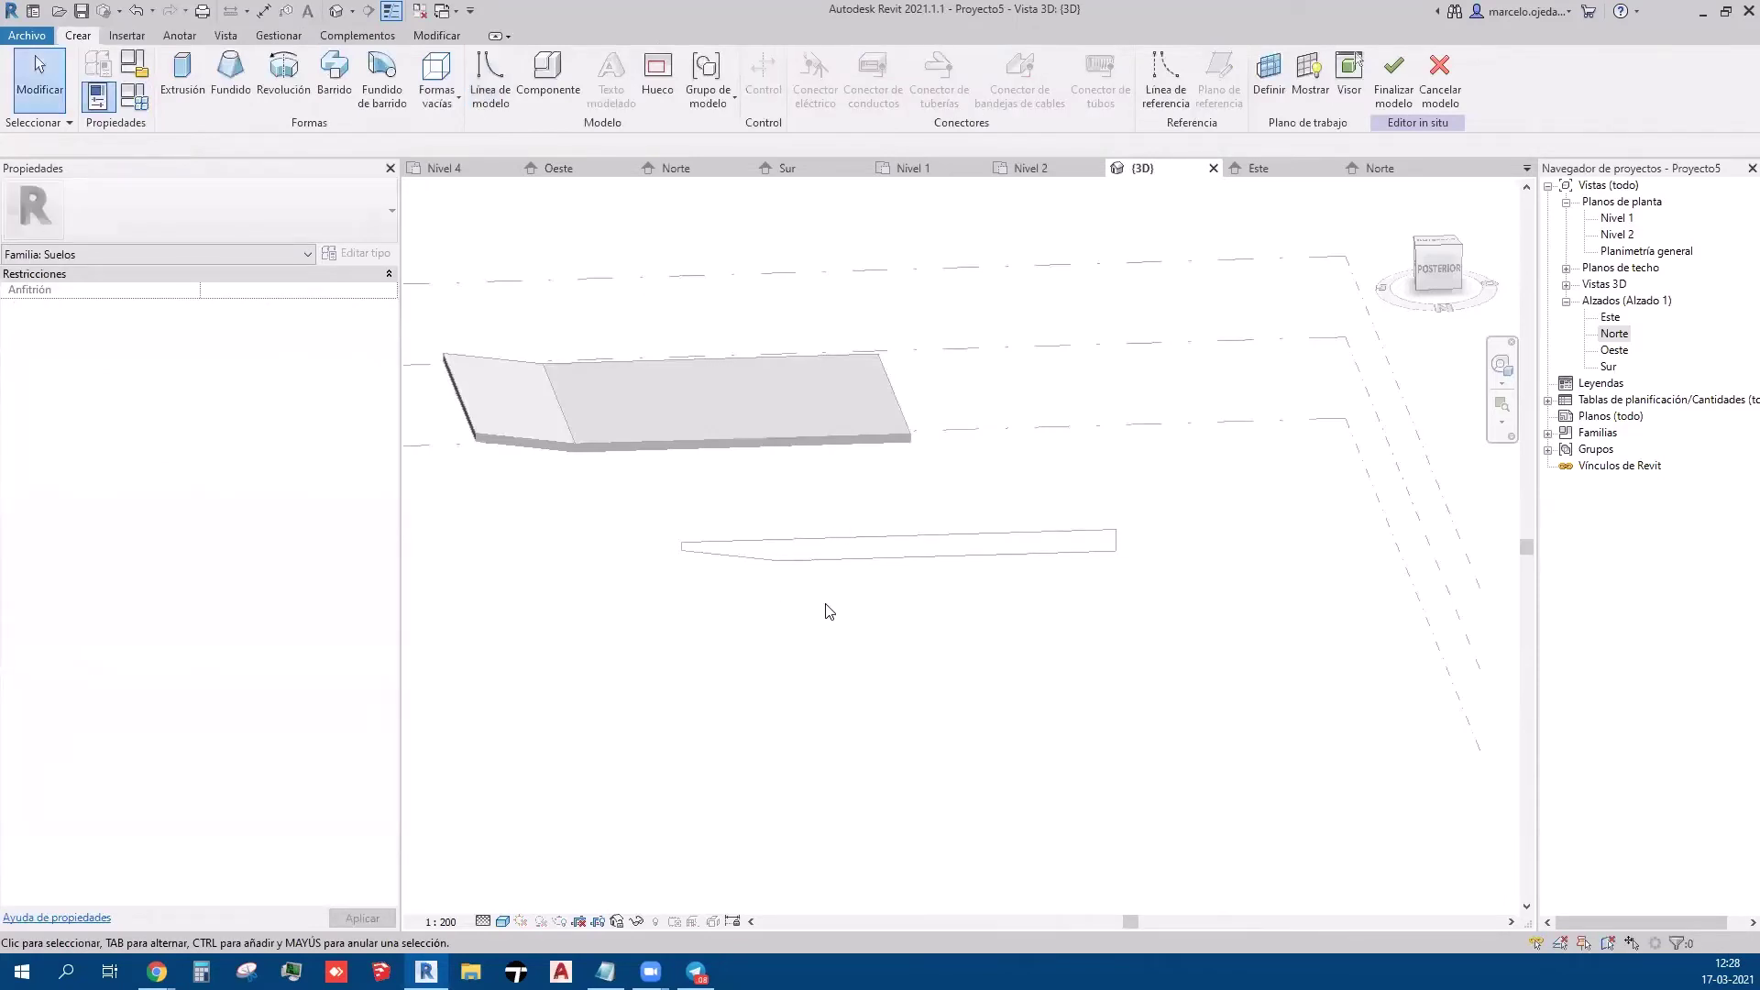
pyautogui.moveTo(829, 612); pyautogui.dragTo(950, 660, button='middle')
pyautogui.scroll(5, 979, 633)
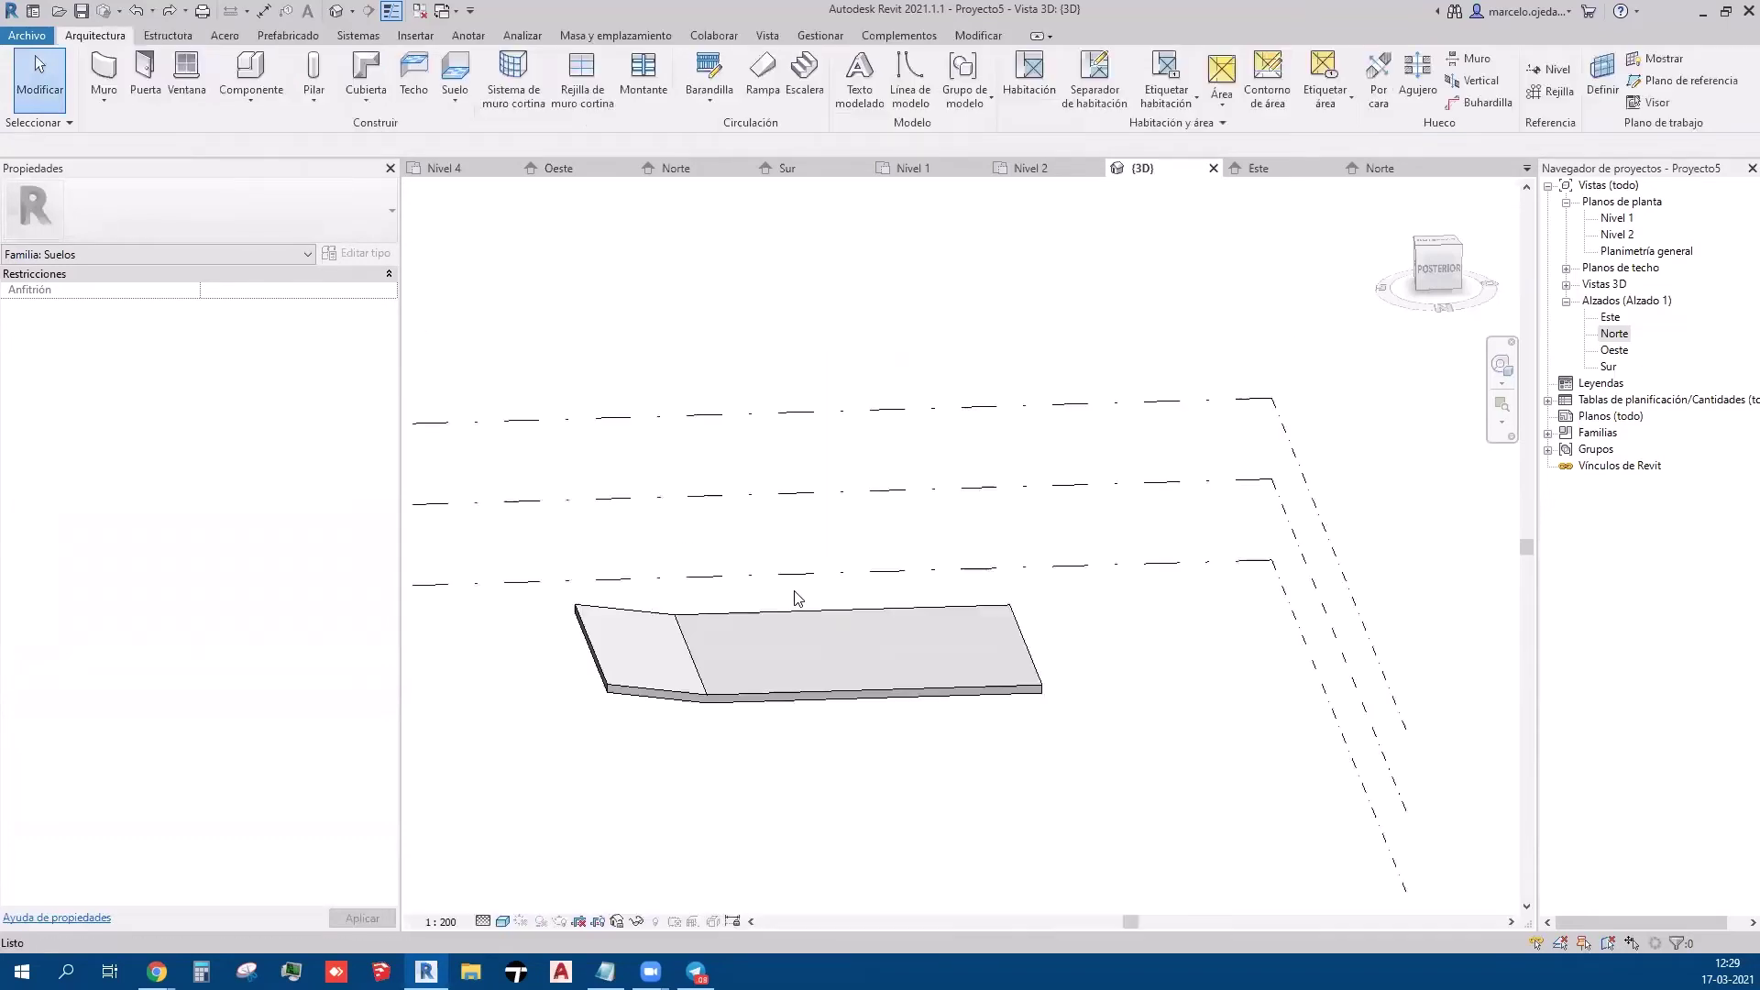
pyautogui.click(754, 703)
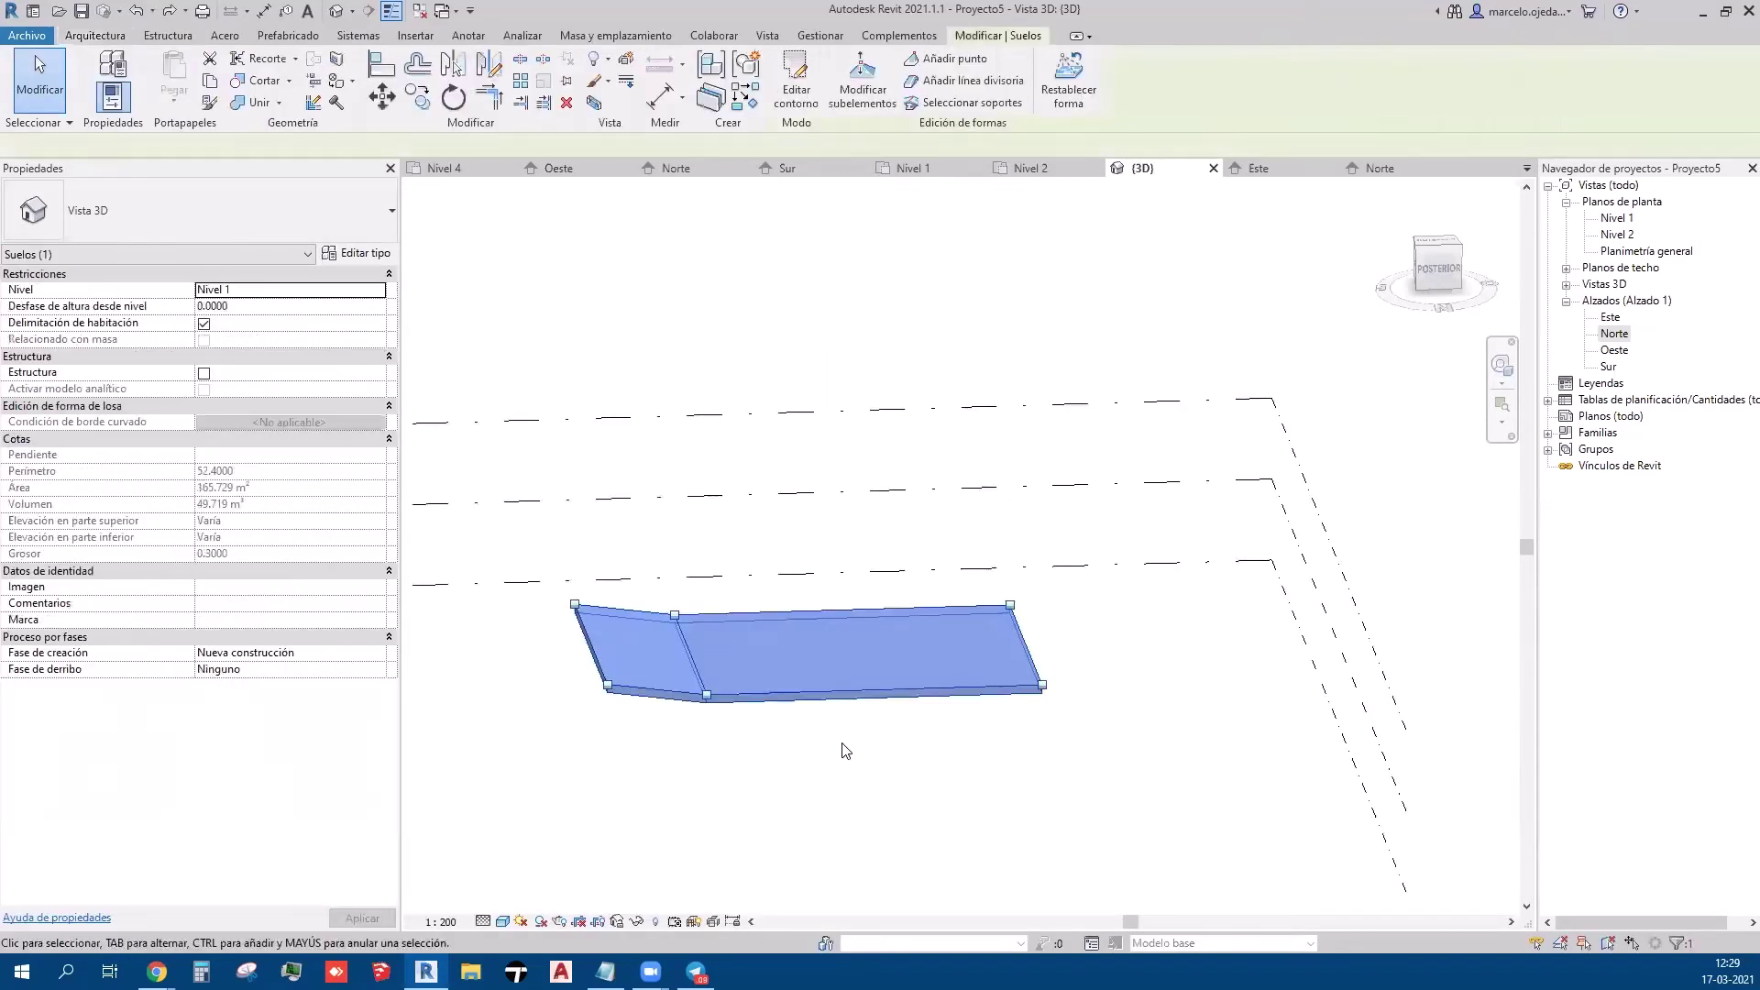
pyautogui.moveTo(842, 748); pyautogui.dragTo(936, 593, button='middle')
pyautogui.click(932, 646)
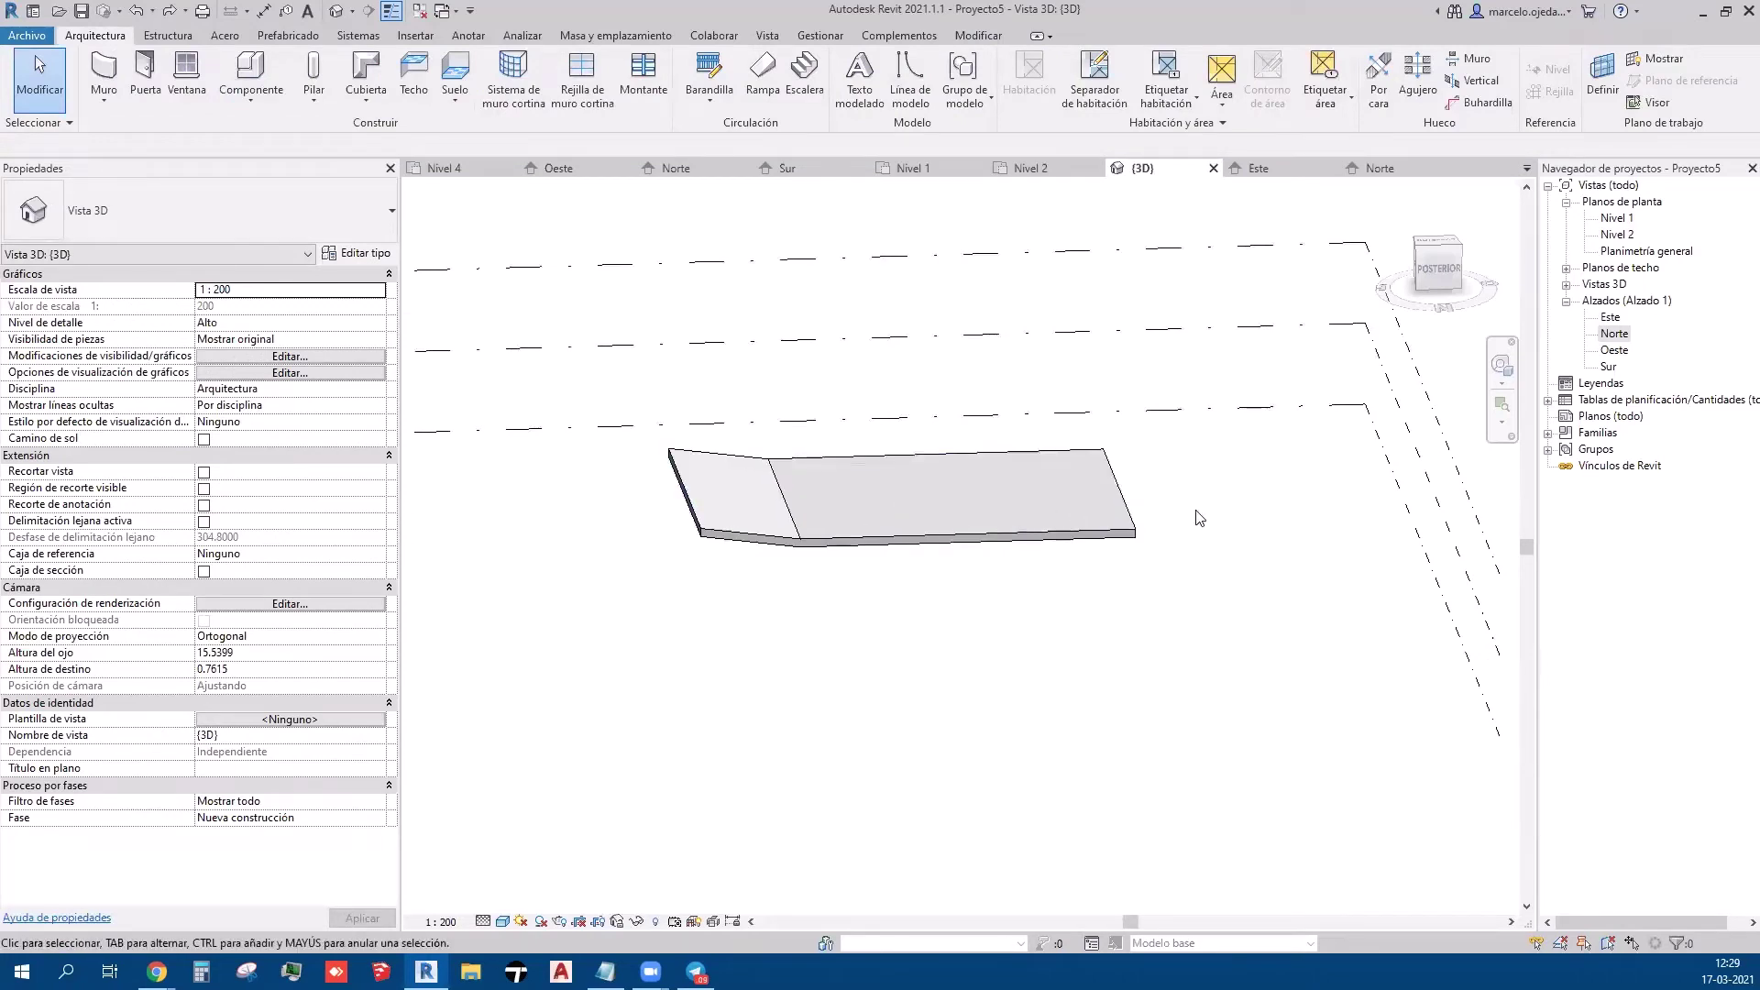
pyautogui.scroll(1, 1054, 618)
pyautogui.moveTo(640, 561); pyautogui.dragTo(727, 660, button='middle')
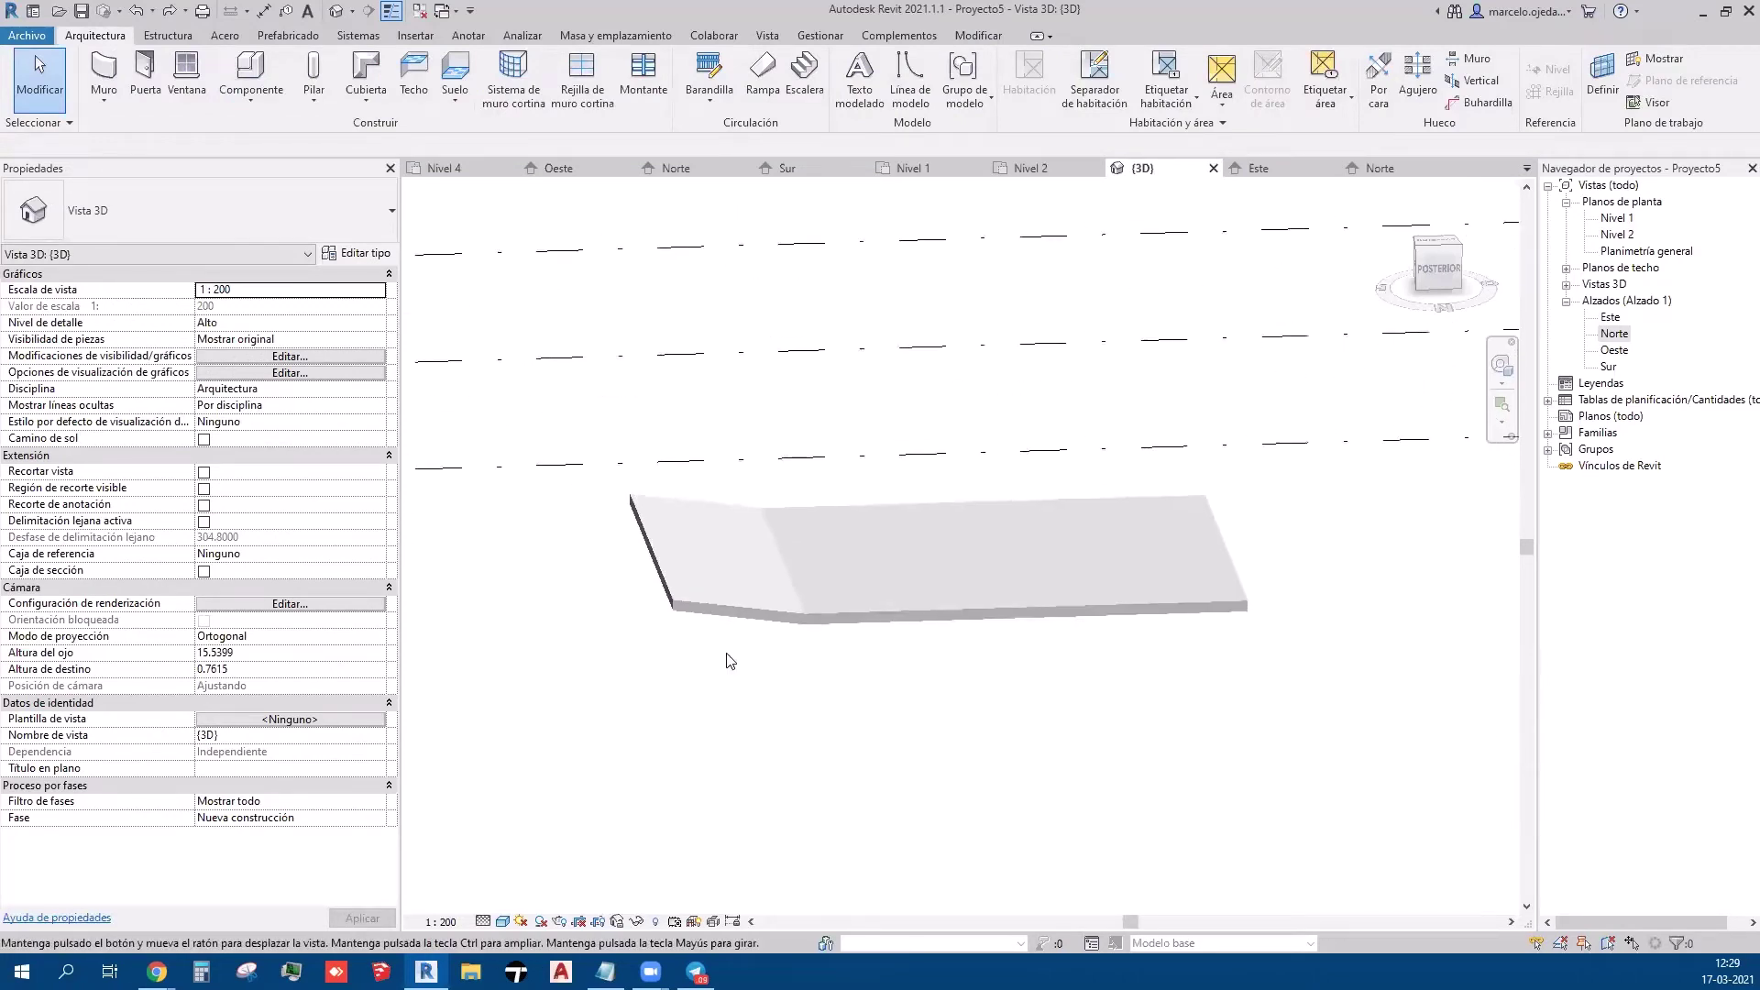
# - Create an in-place model in the Suelos category, named Suelos 1
pyautogui.click(253, 118)
pyautogui.click(279, 170)
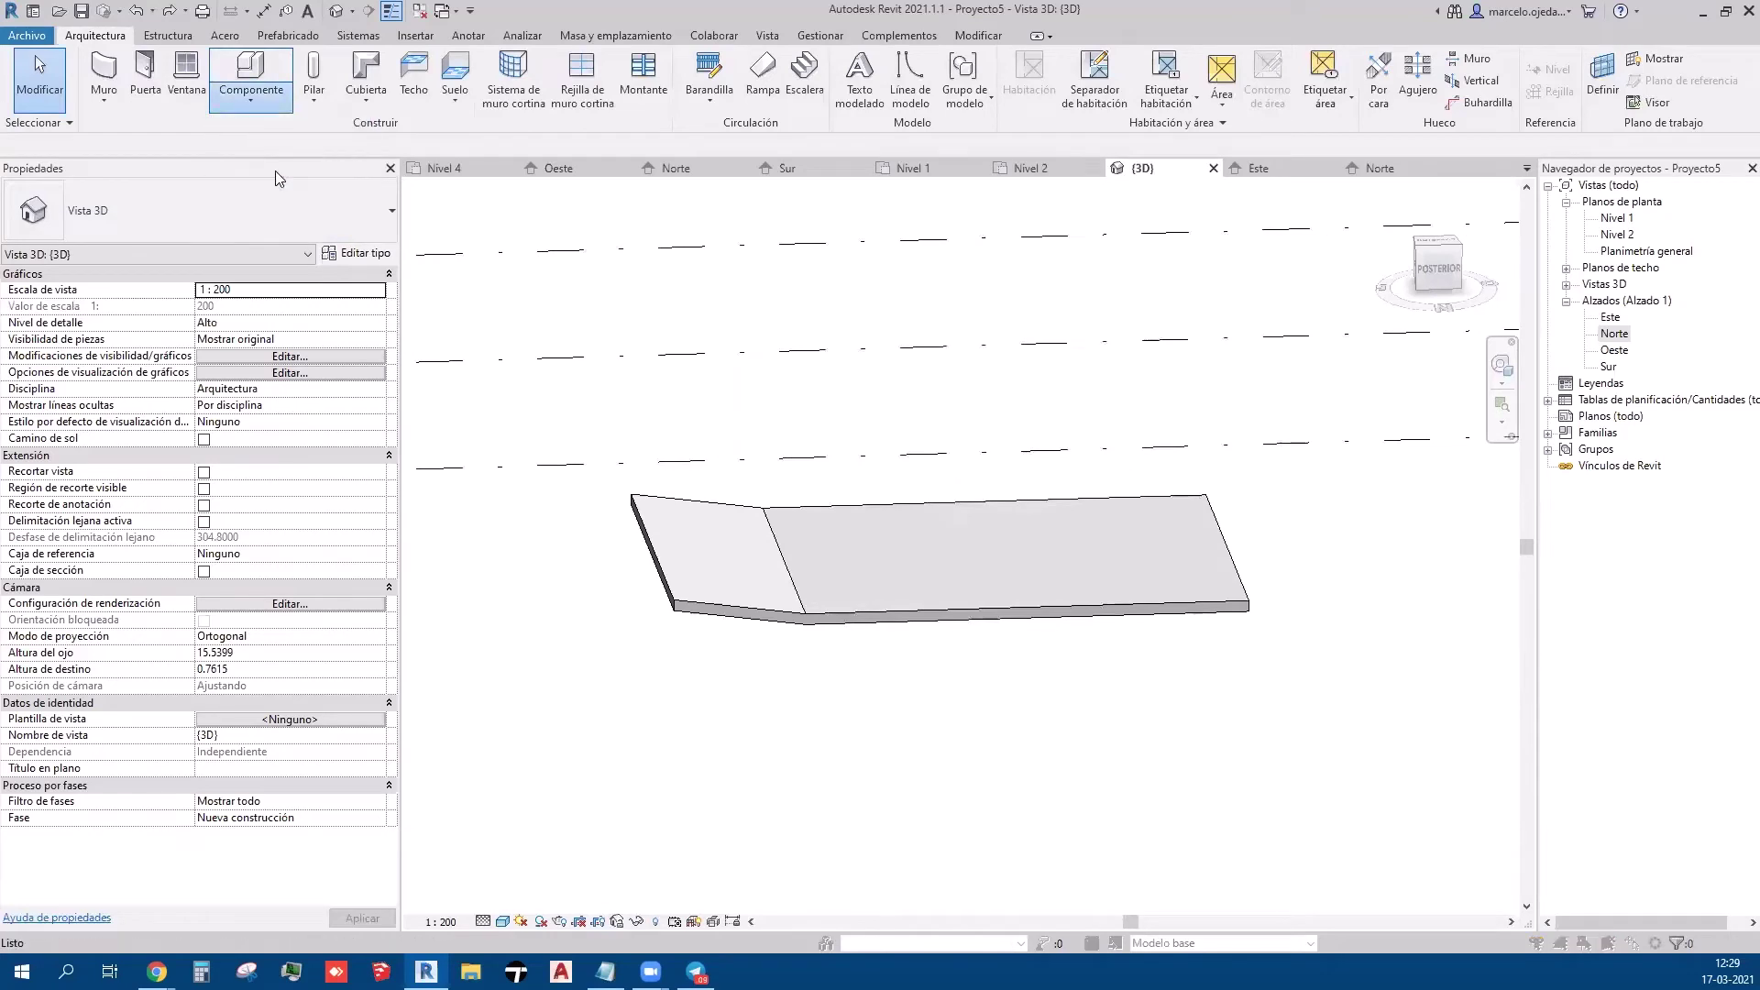
pyautogui.scroll(-8, 787, 498)
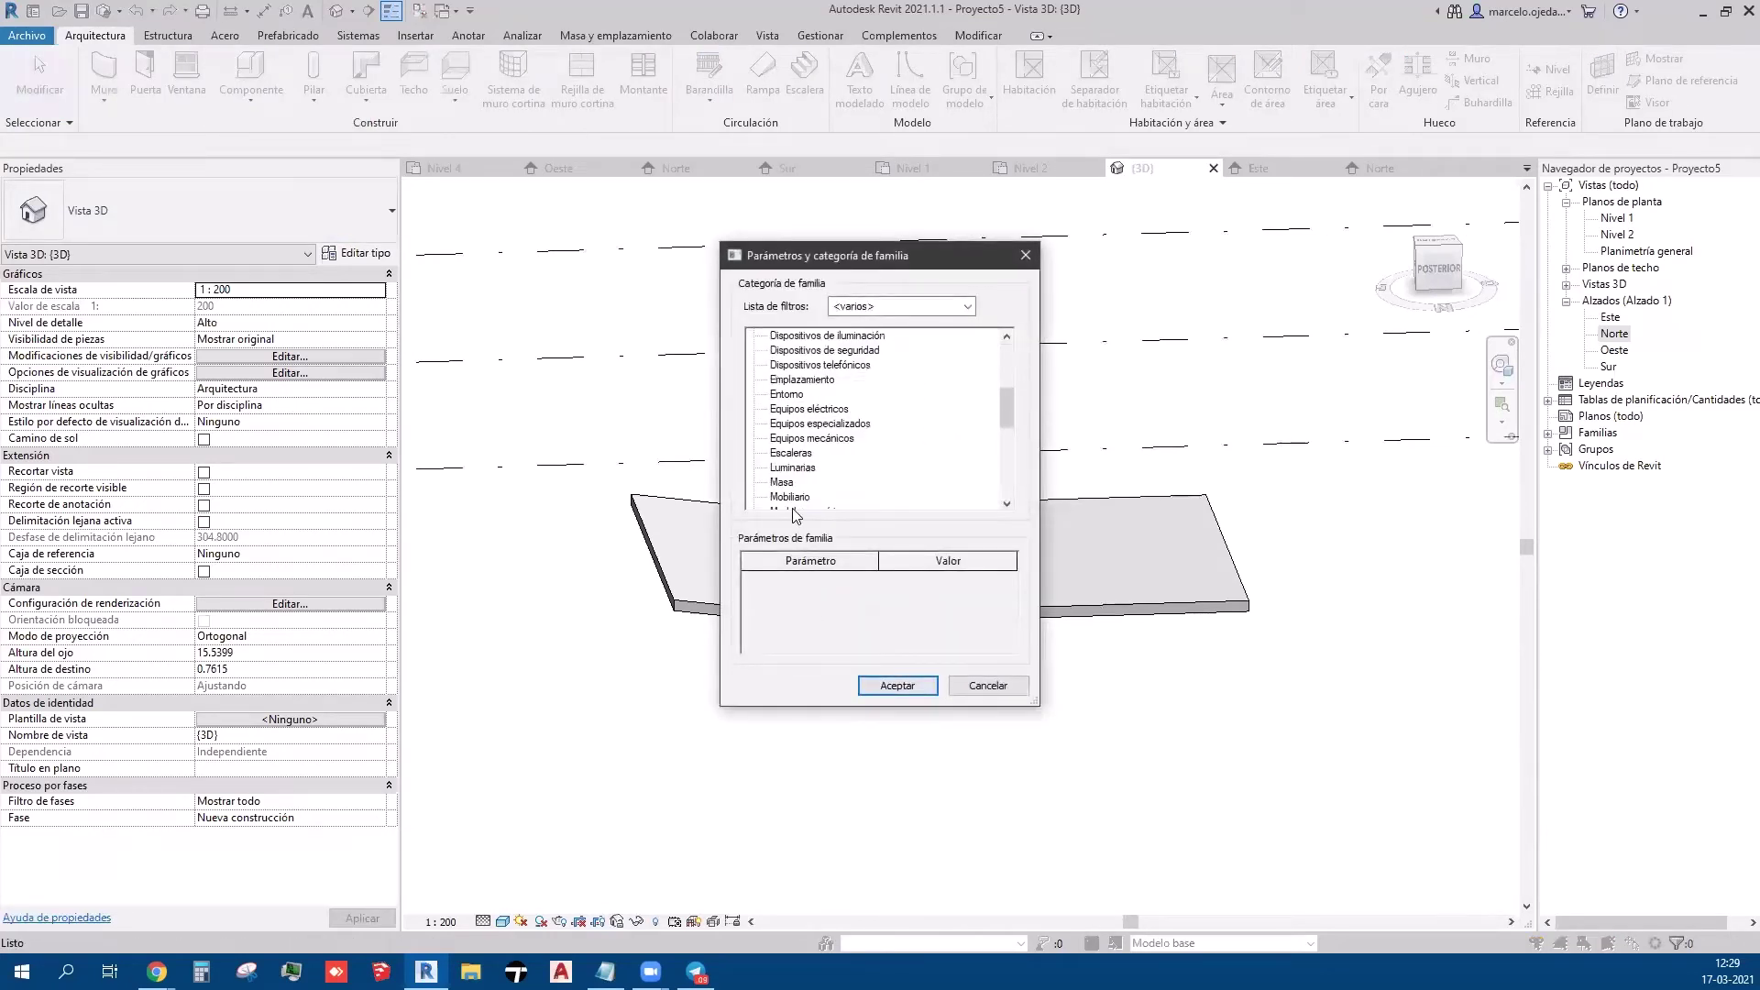
pyautogui.scroll(-2, 786, 475)
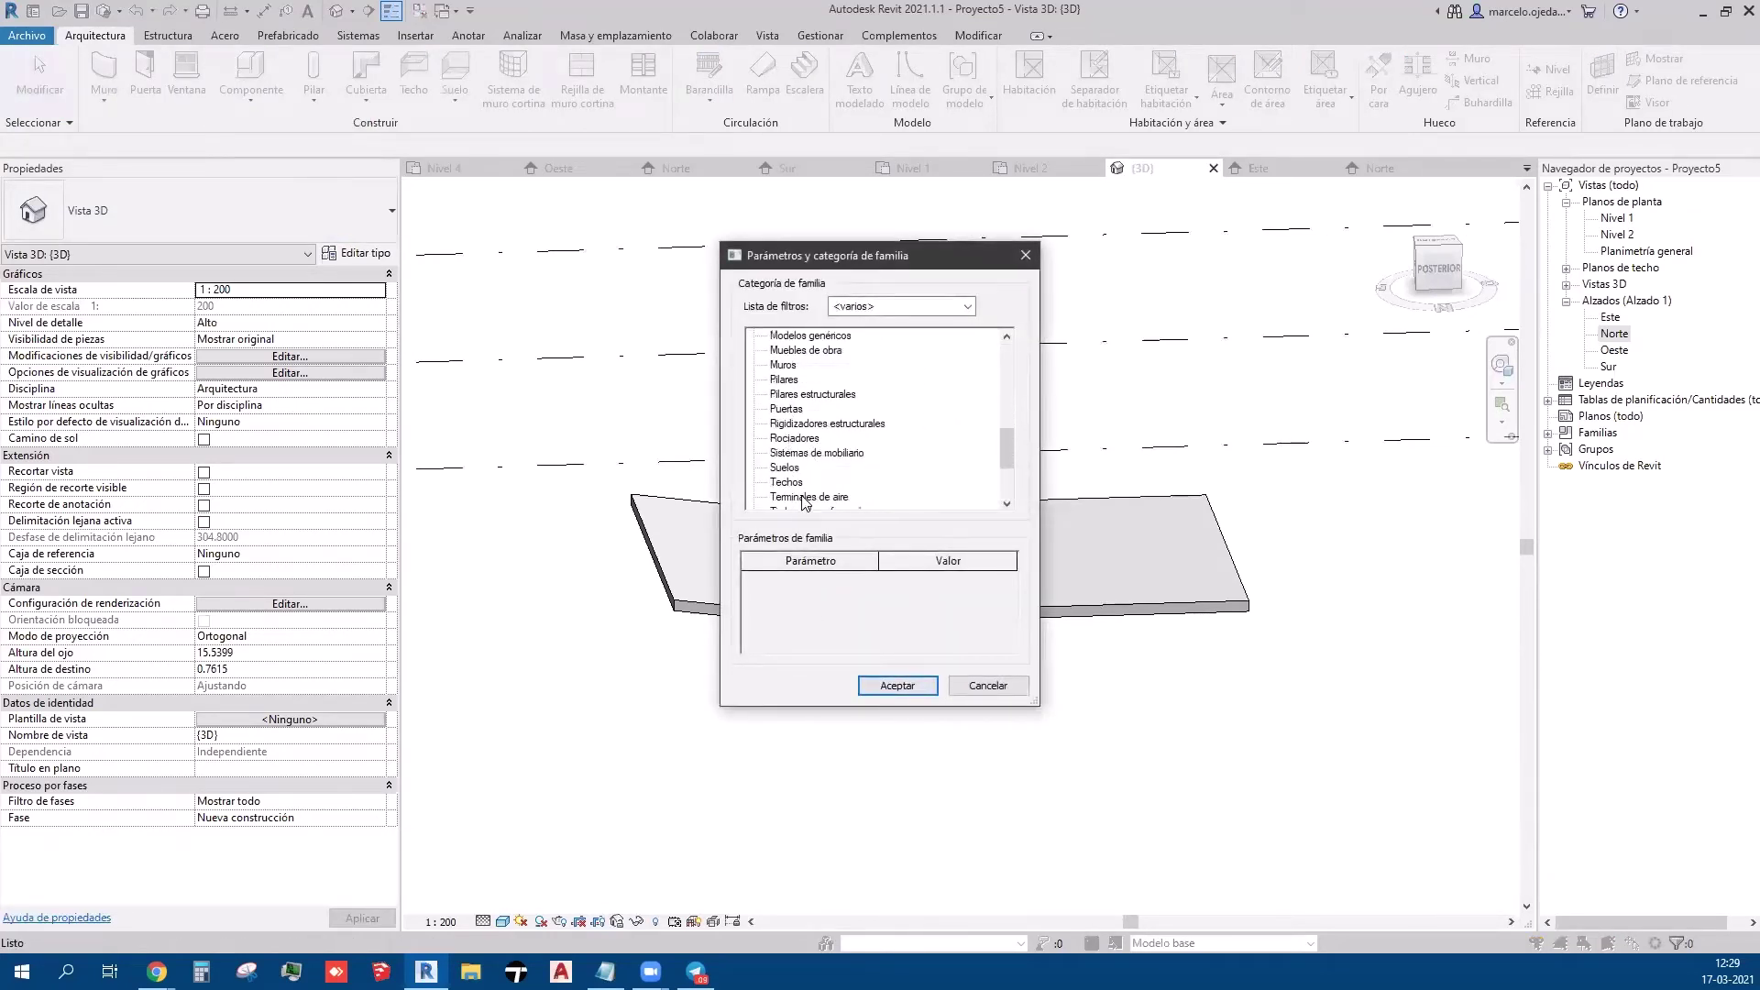
pyautogui.doubleClick(787, 470)
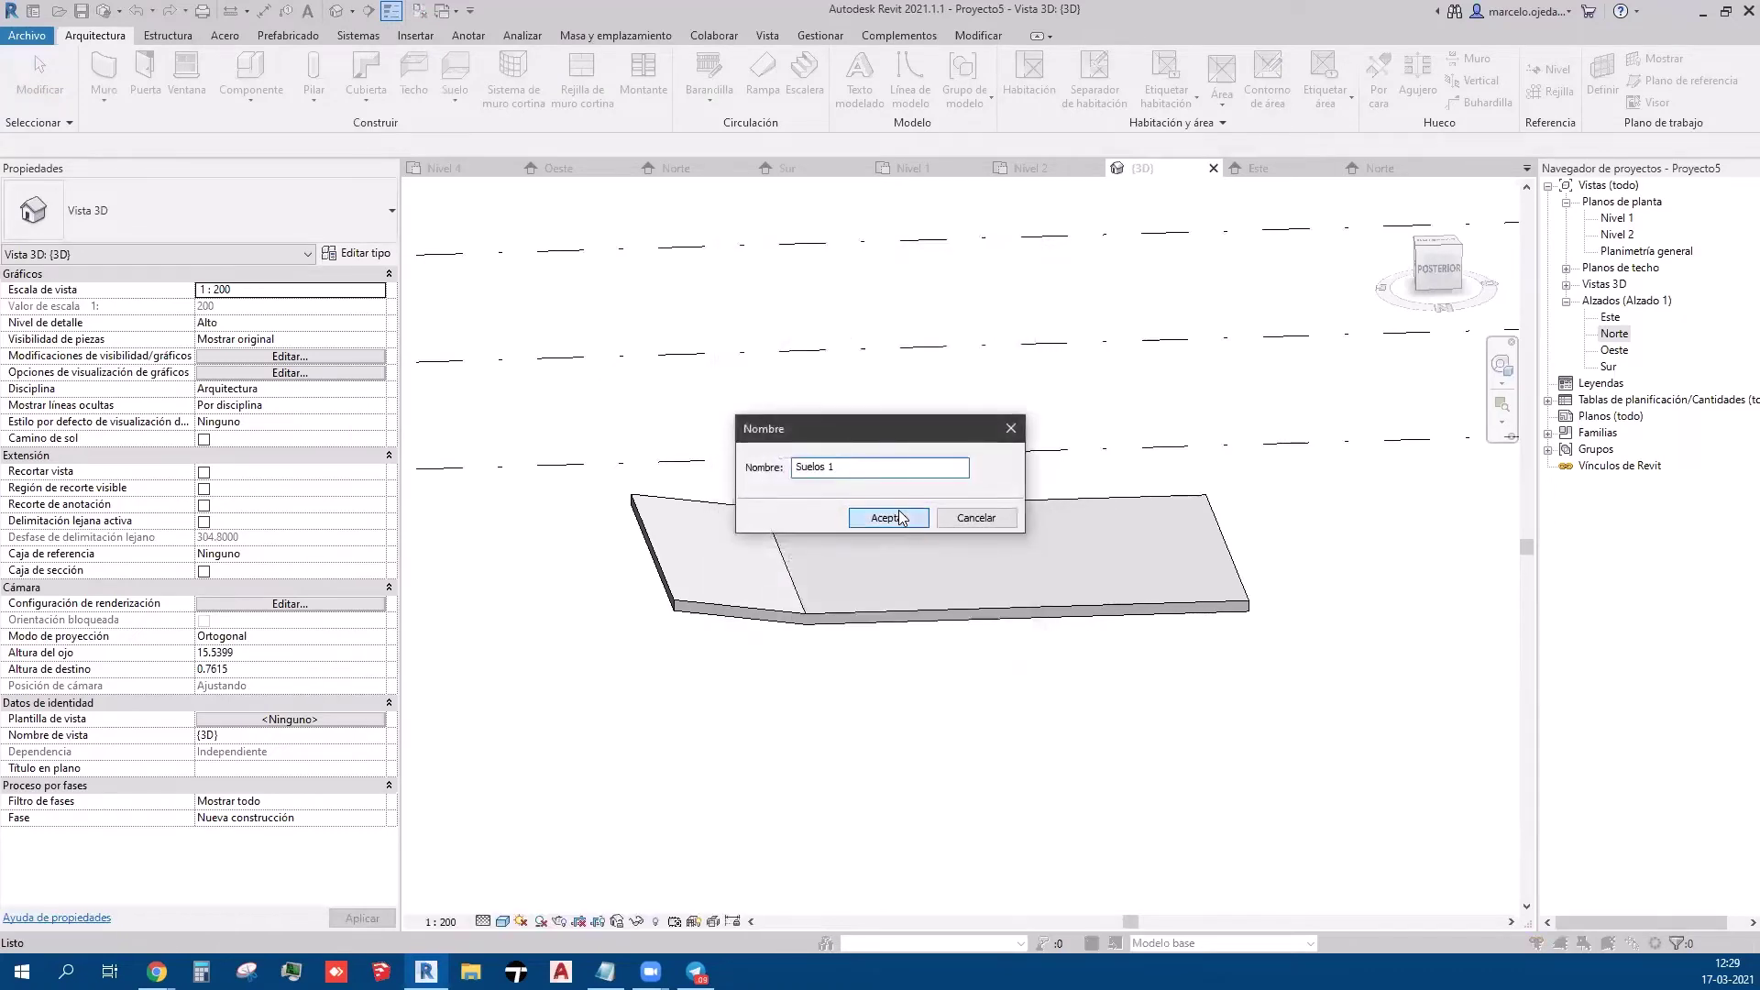
pyautogui.click(886, 518)
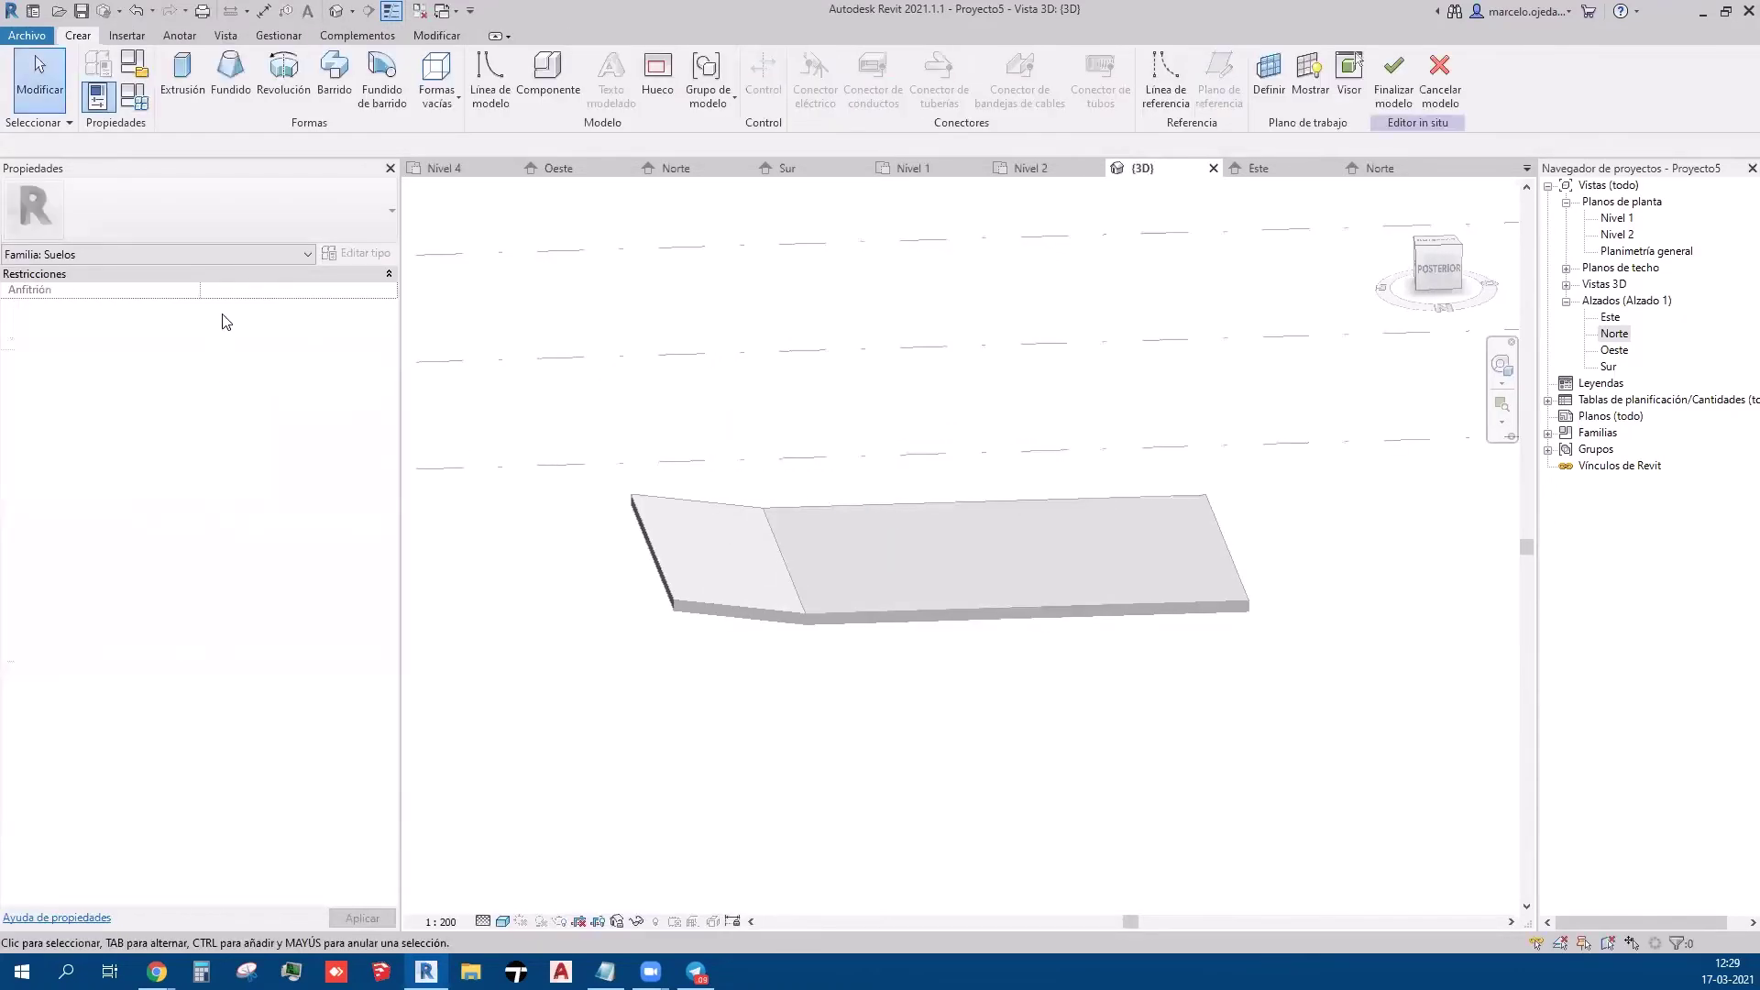
# - Start a solid extrusion with straight lines and pick the floor's long side face as its work plane
pyautogui.click(175, 92)
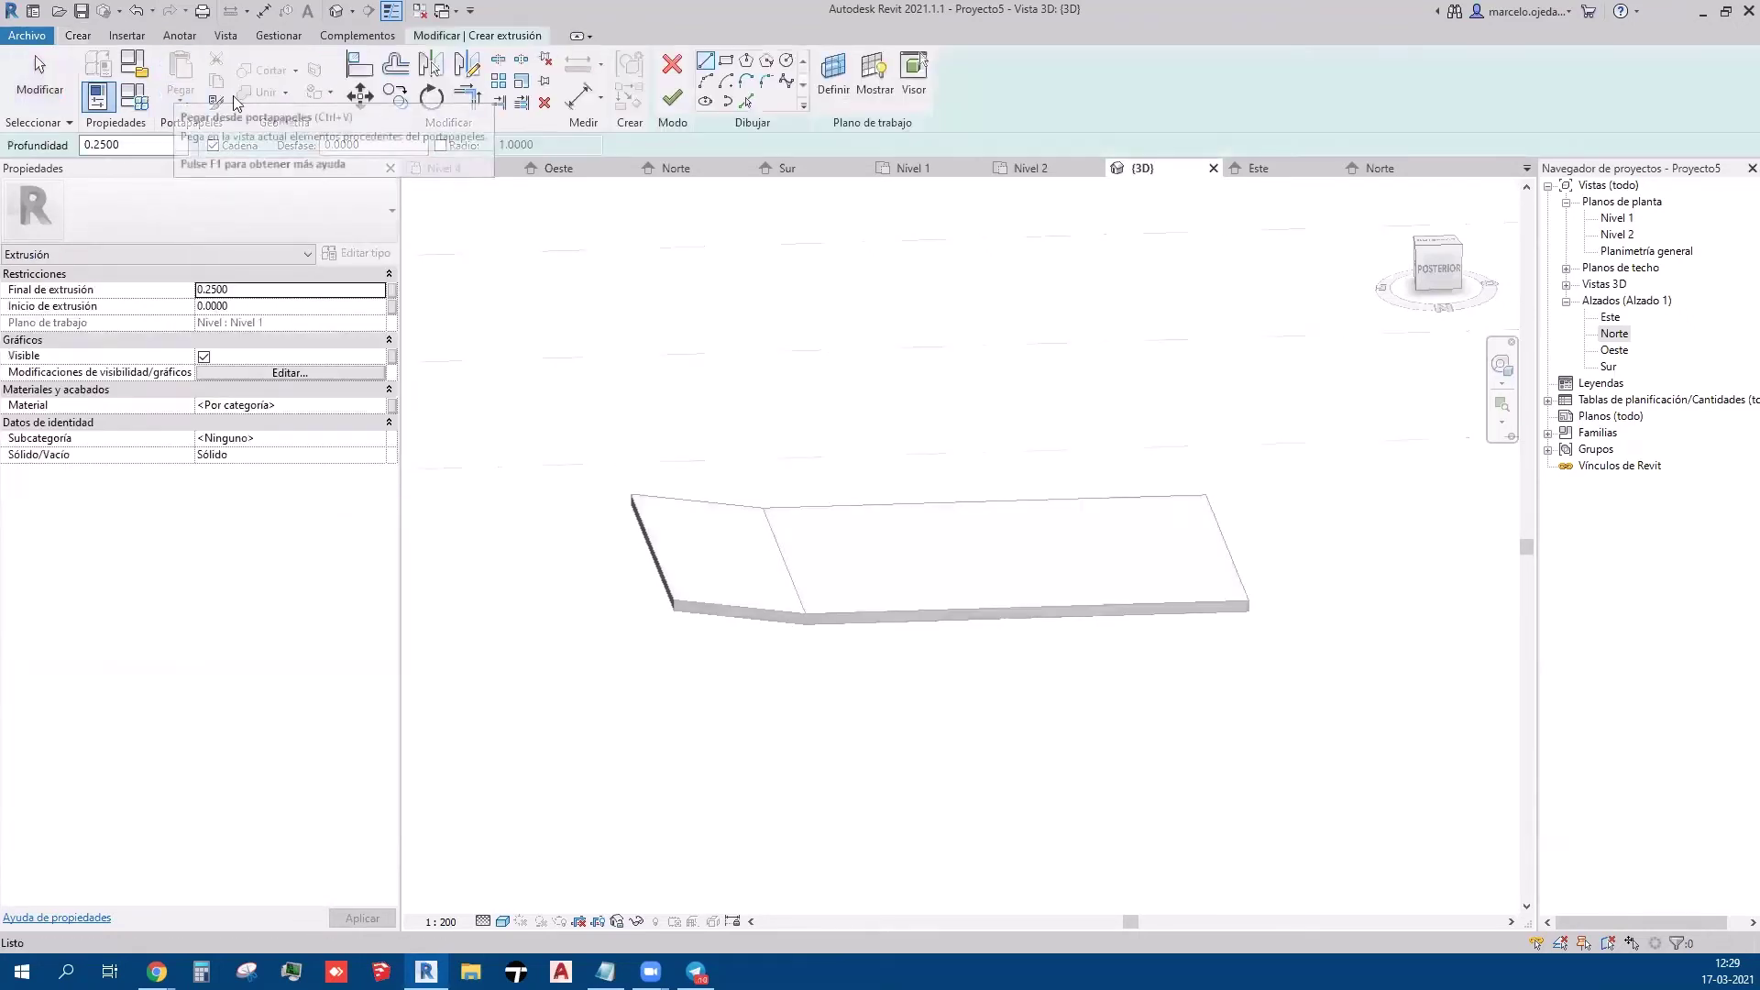
pyautogui.click(706, 61)
pyautogui.scroll(3, 766, 574)
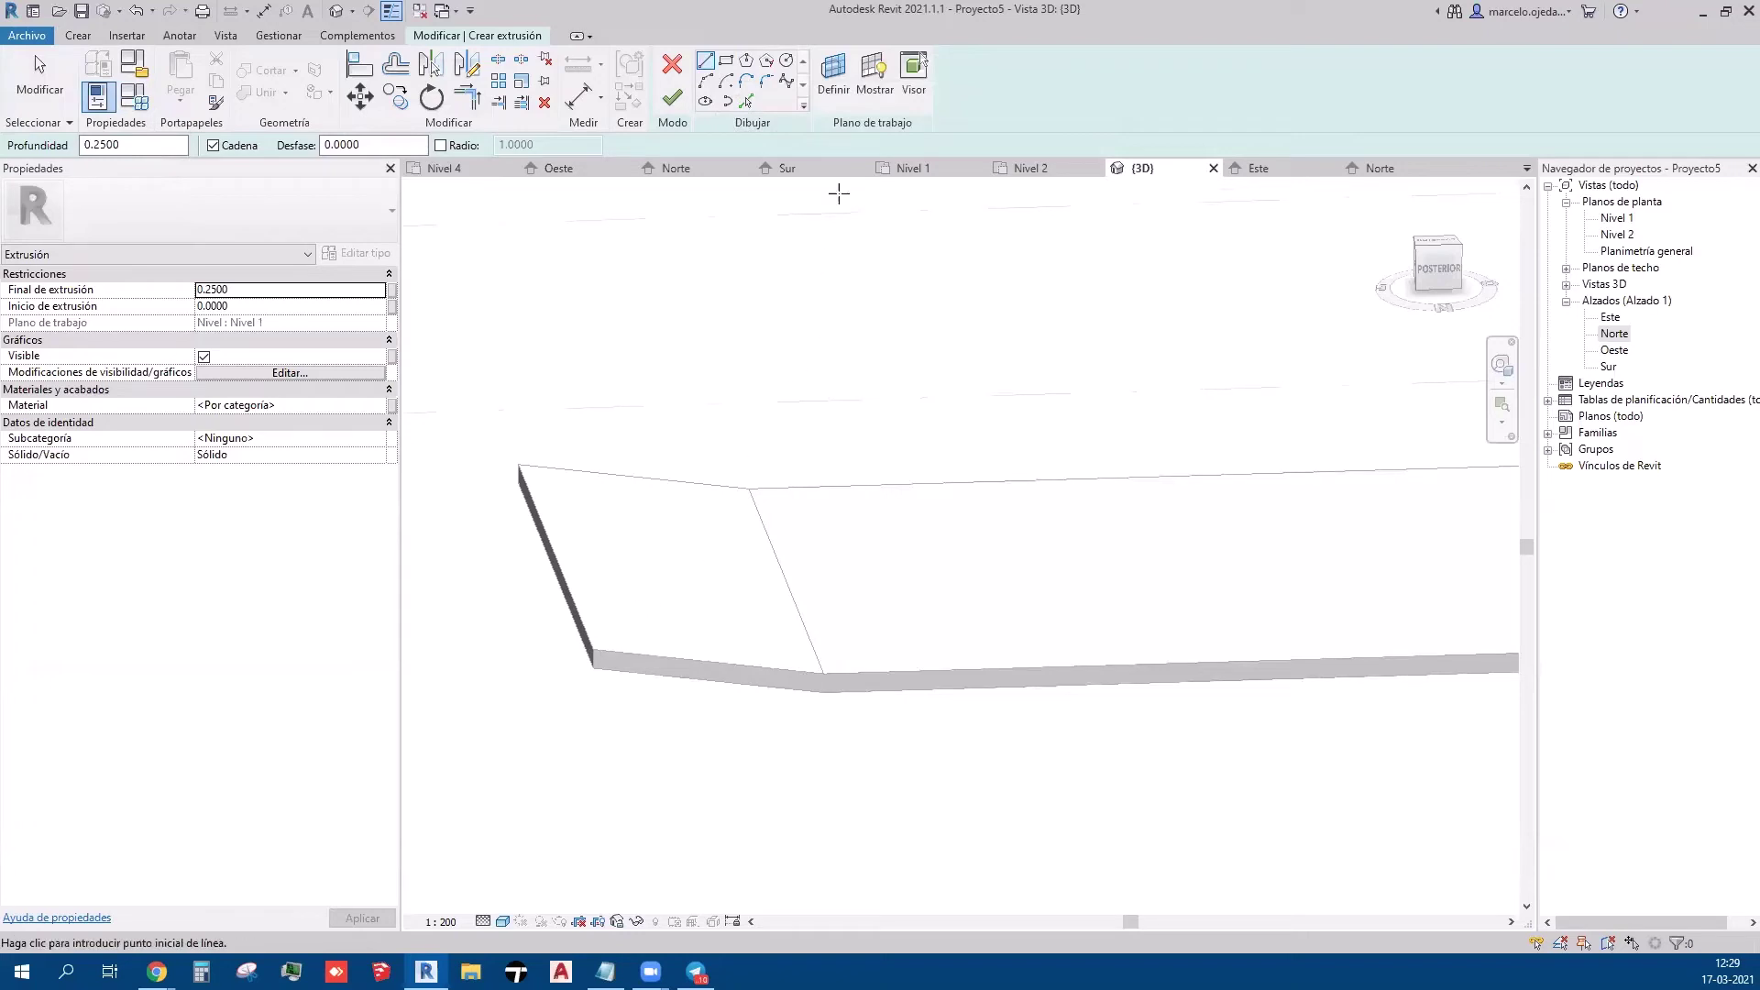
pyautogui.click(836, 77)
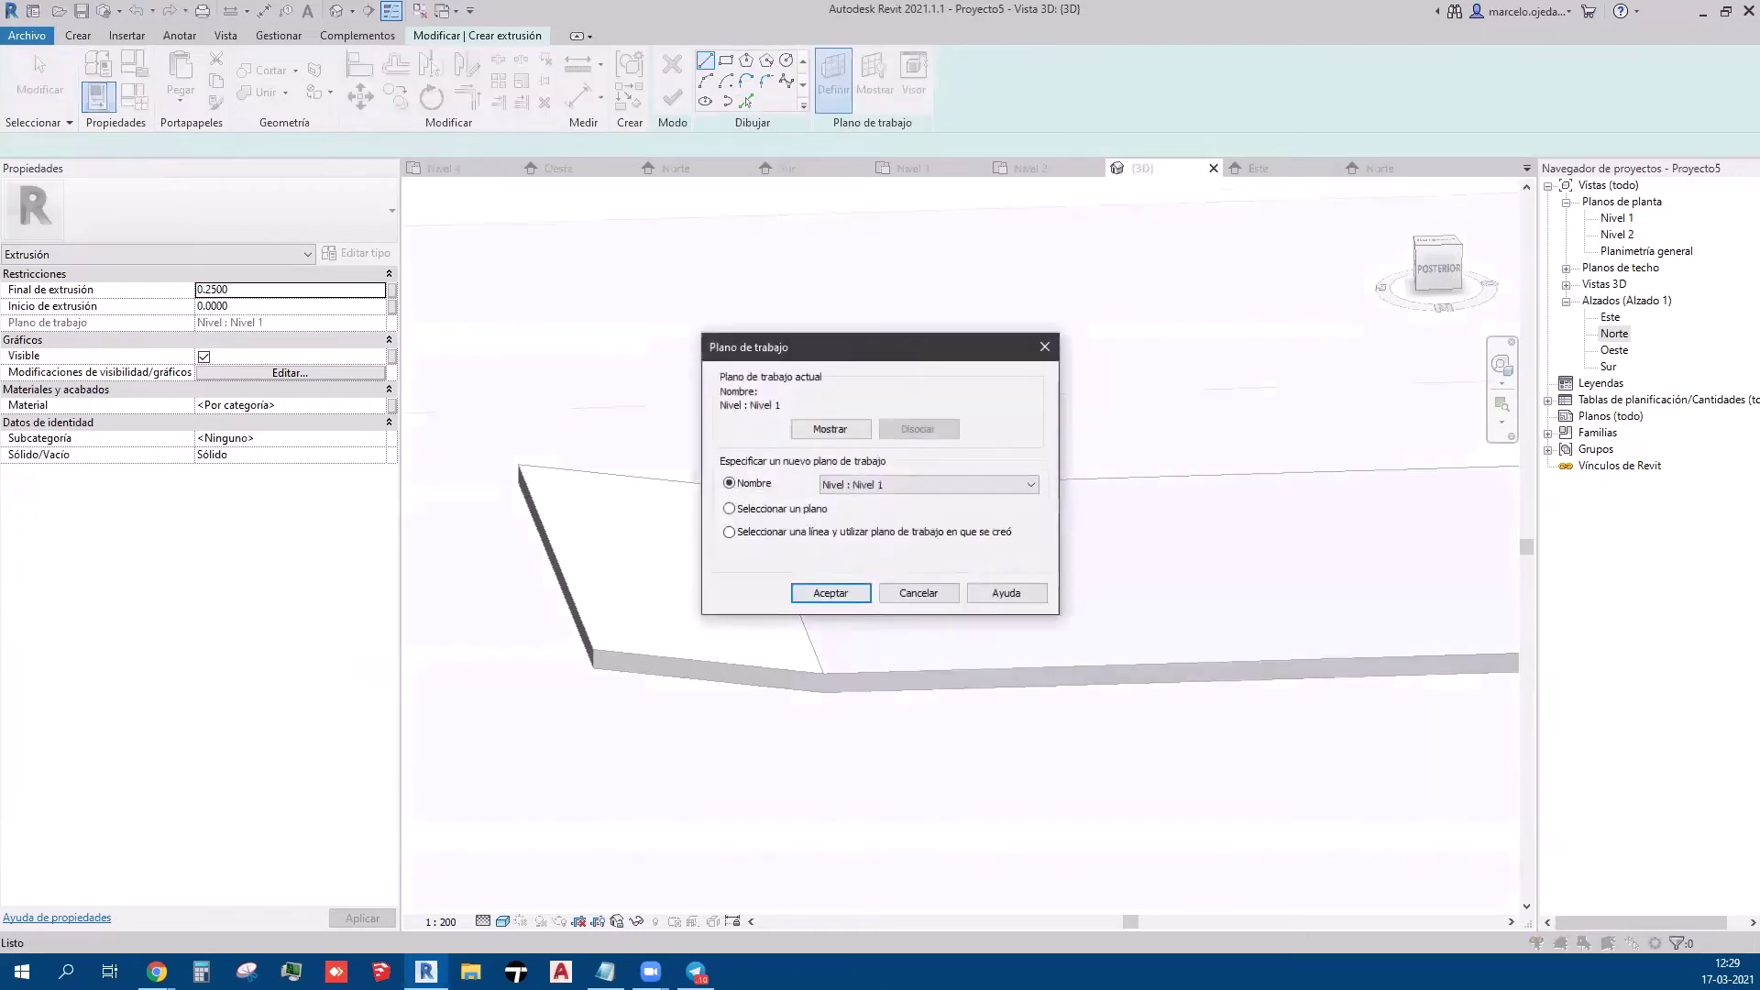
pyautogui.click(830, 593)
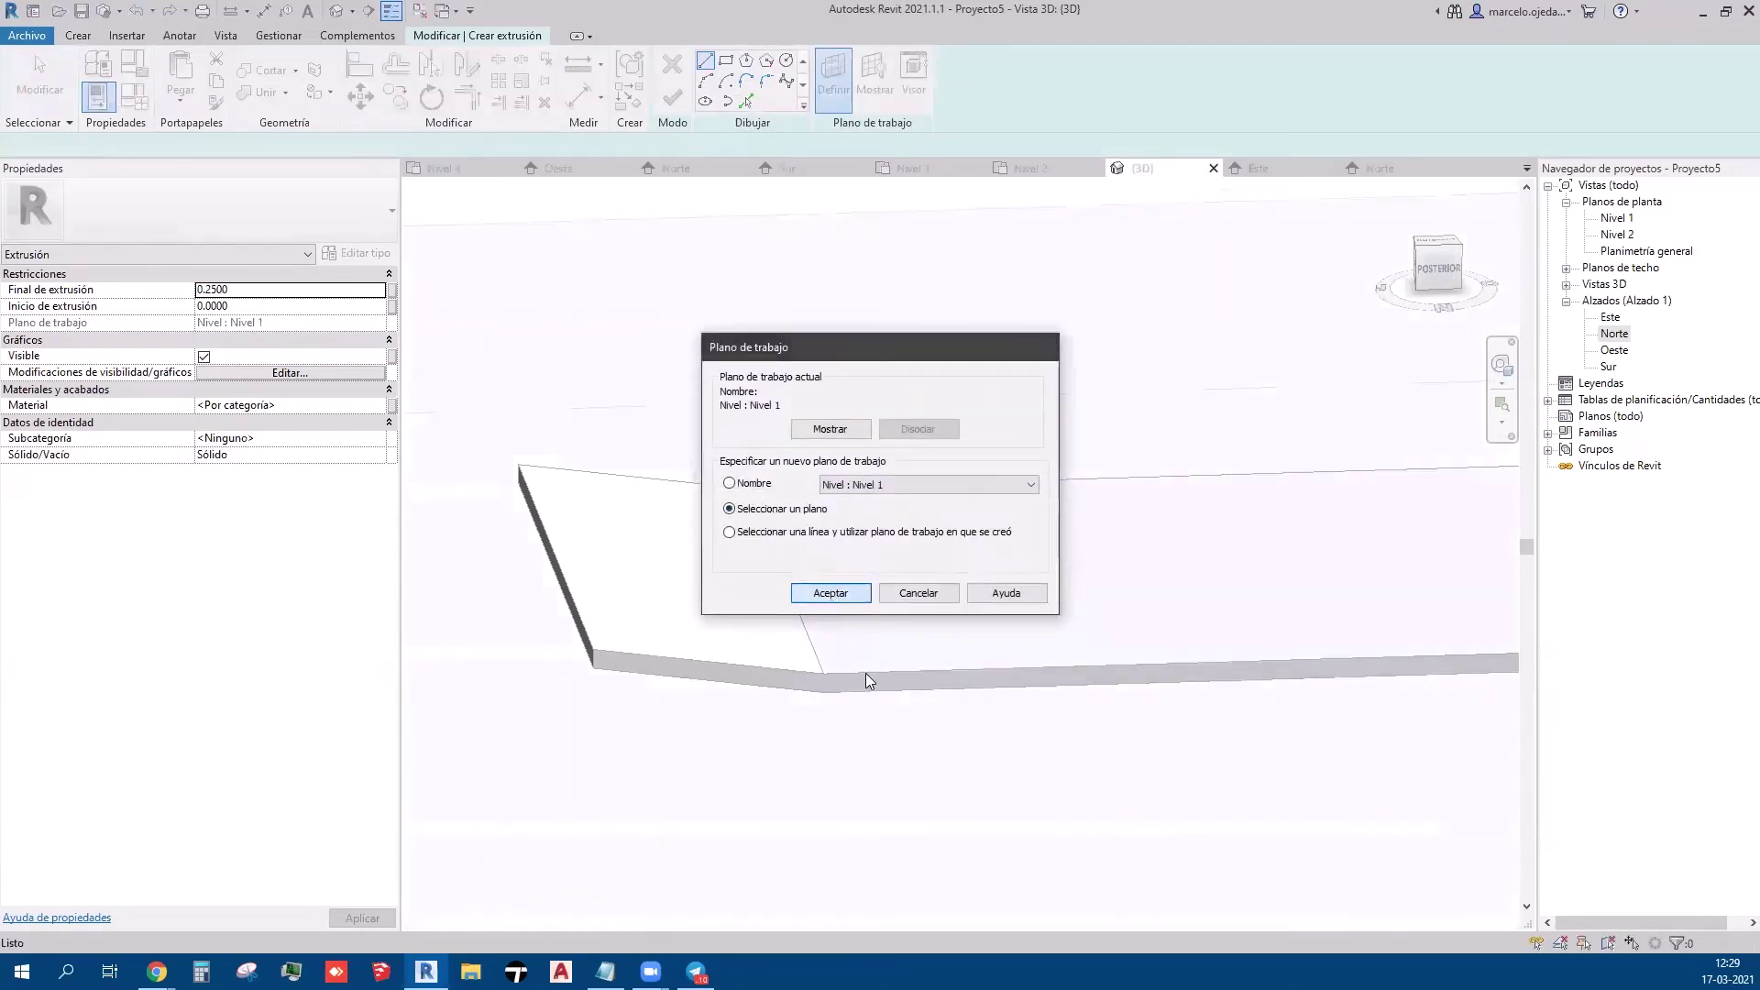
pyautogui.click(867, 678)
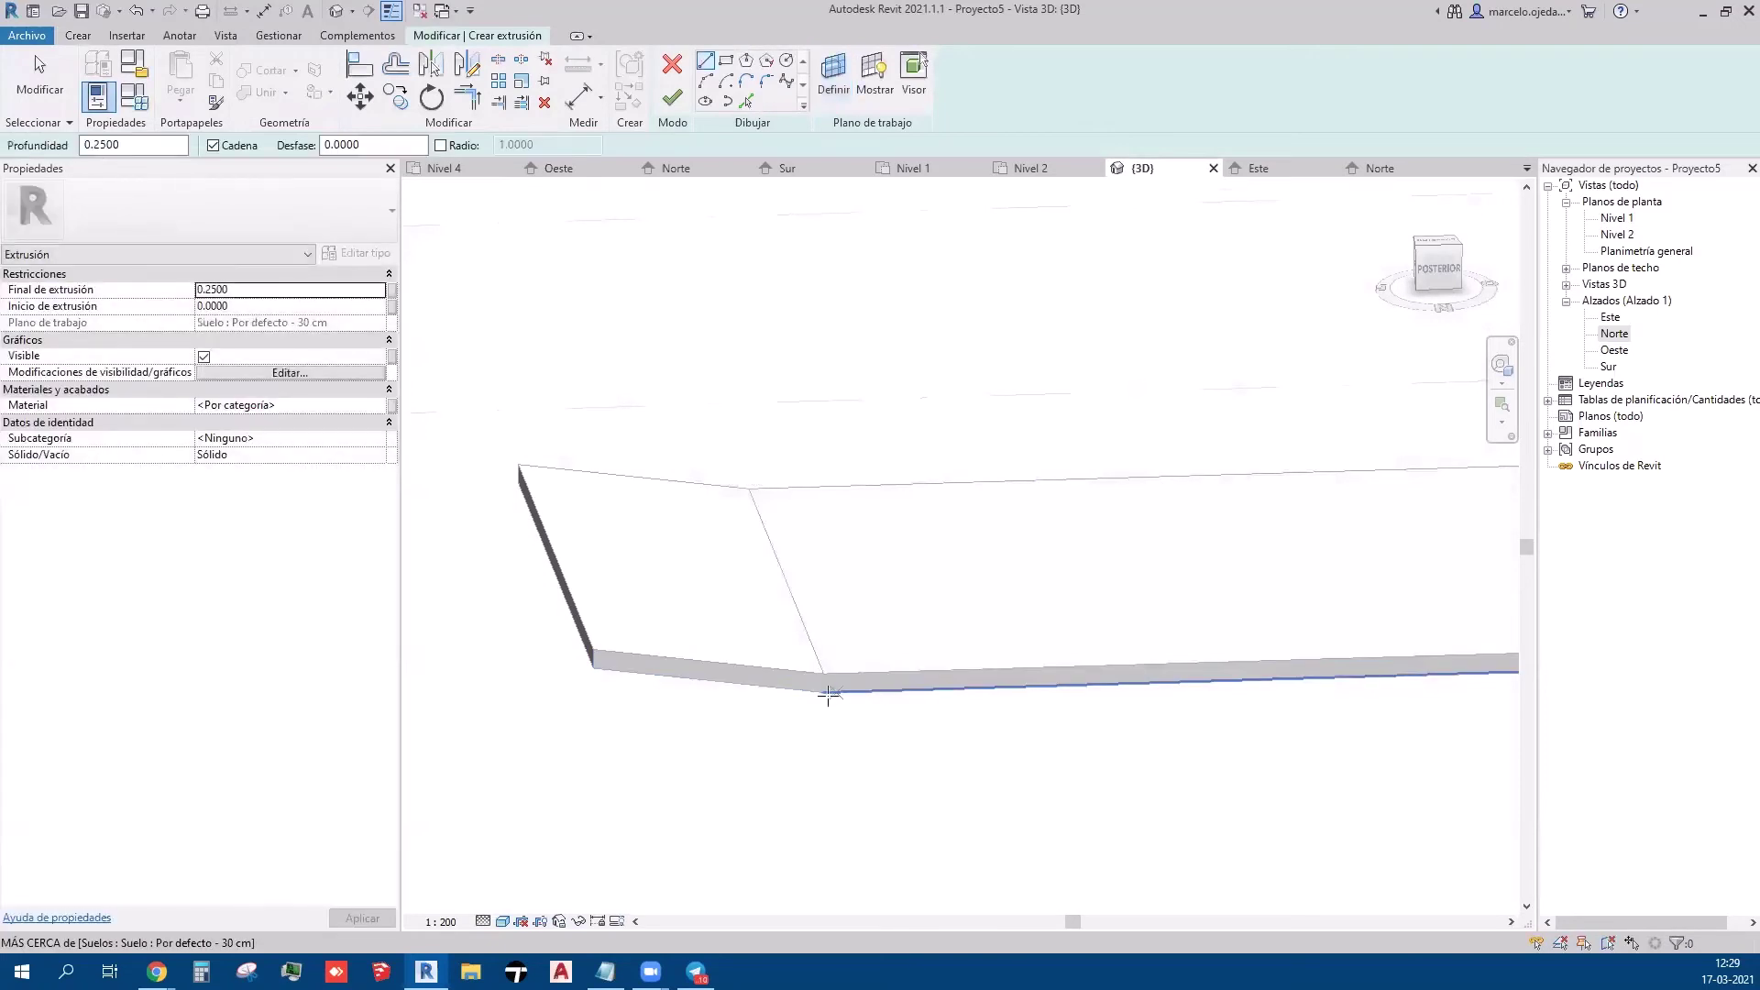
# - Sketch a closed profile on the slab's side face, following its bent underside and closing with a straight top line about 15.6 m long
pyautogui.click(823, 692)
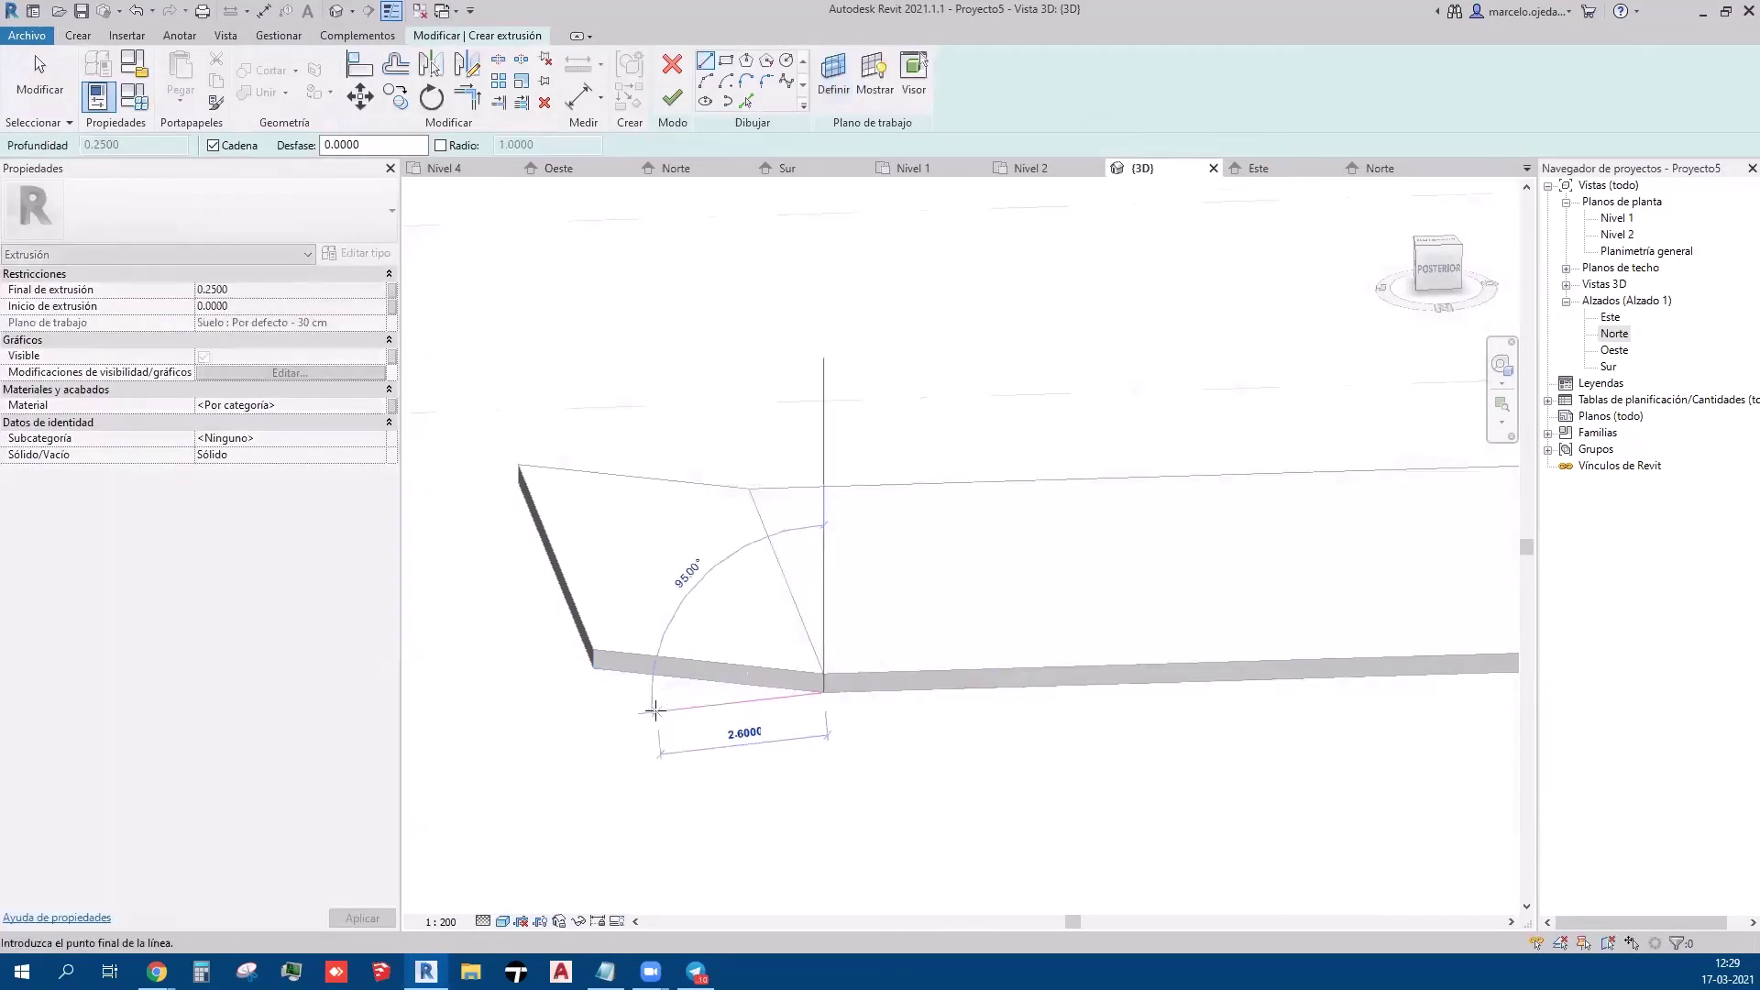
pyautogui.click(594, 661)
pyautogui.scroll(-2, 594, 662)
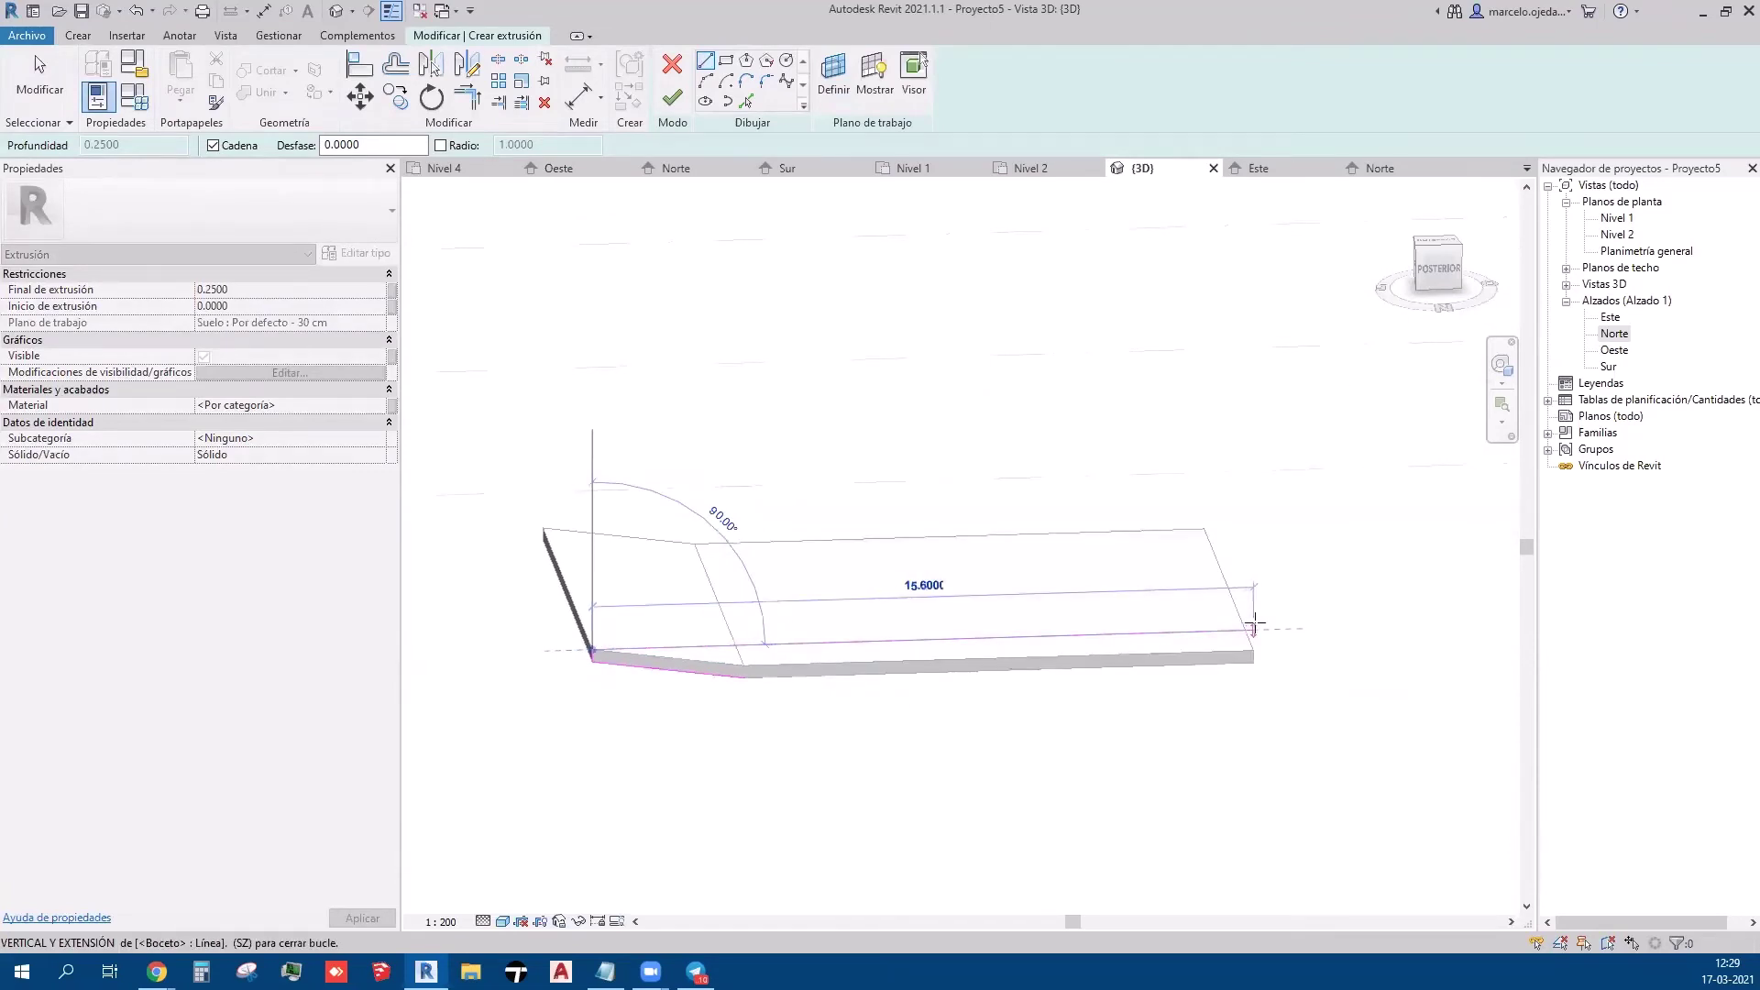
pyautogui.click(1253, 630)
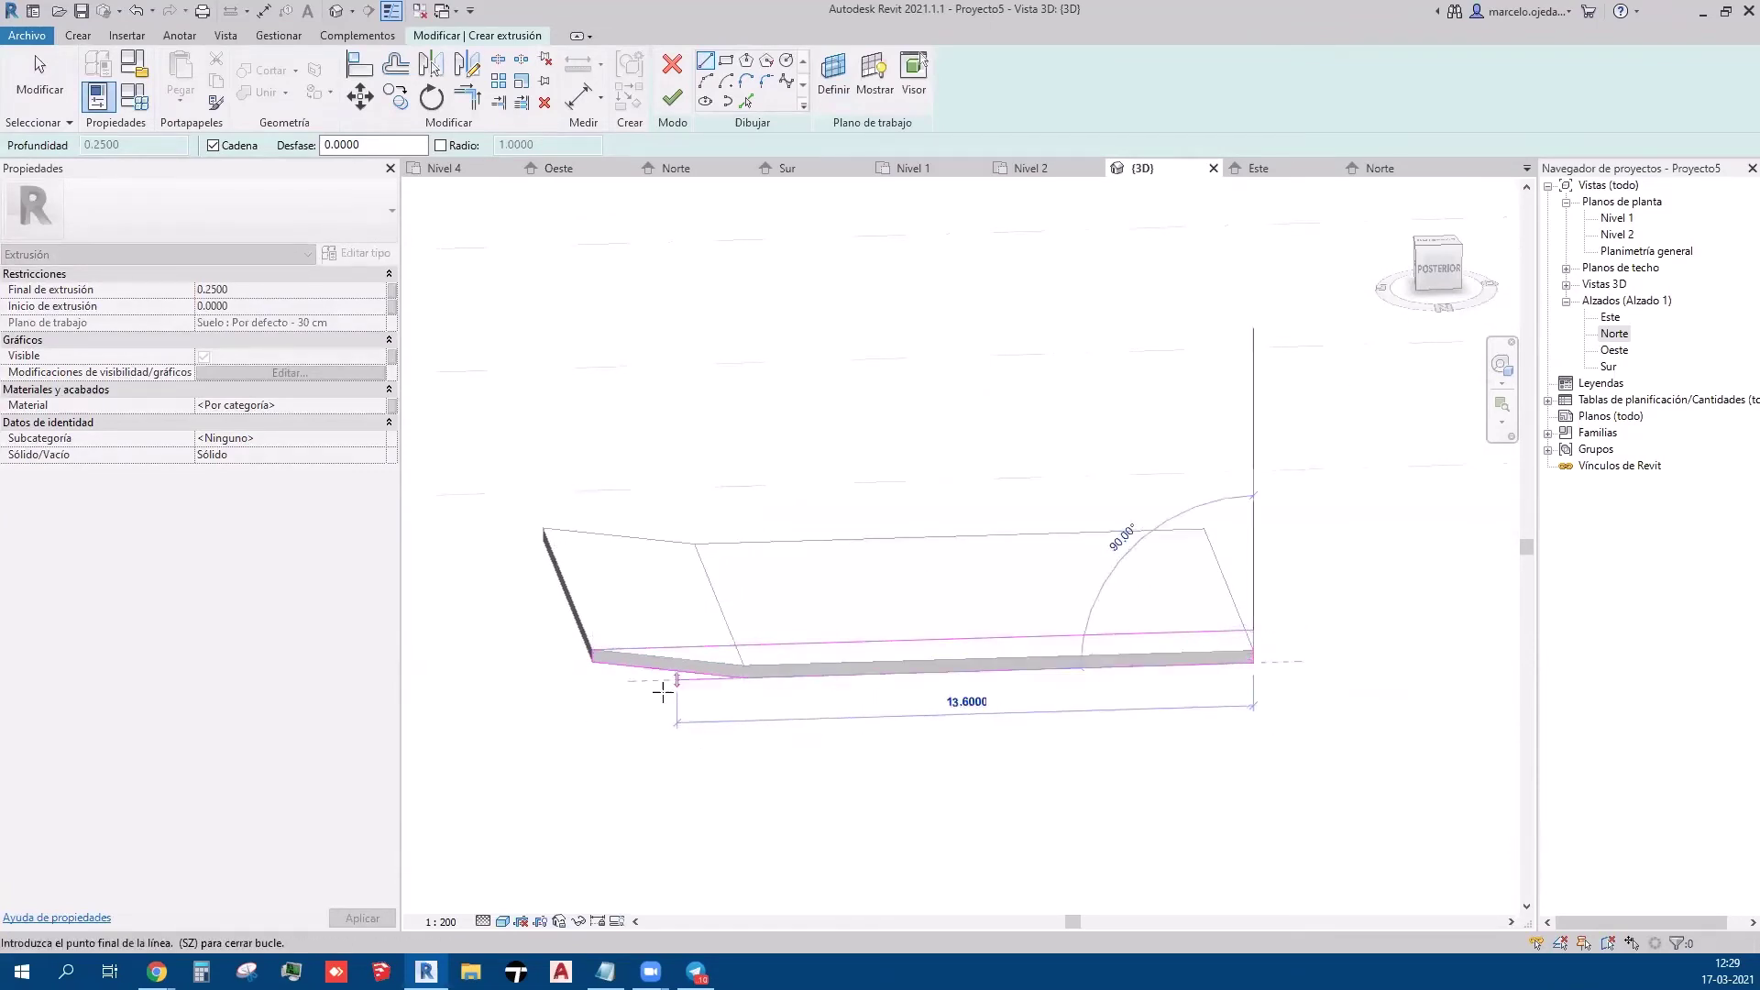
pyautogui.click(594, 658)
pyautogui.press('Escape')
pyautogui.press('Escape')
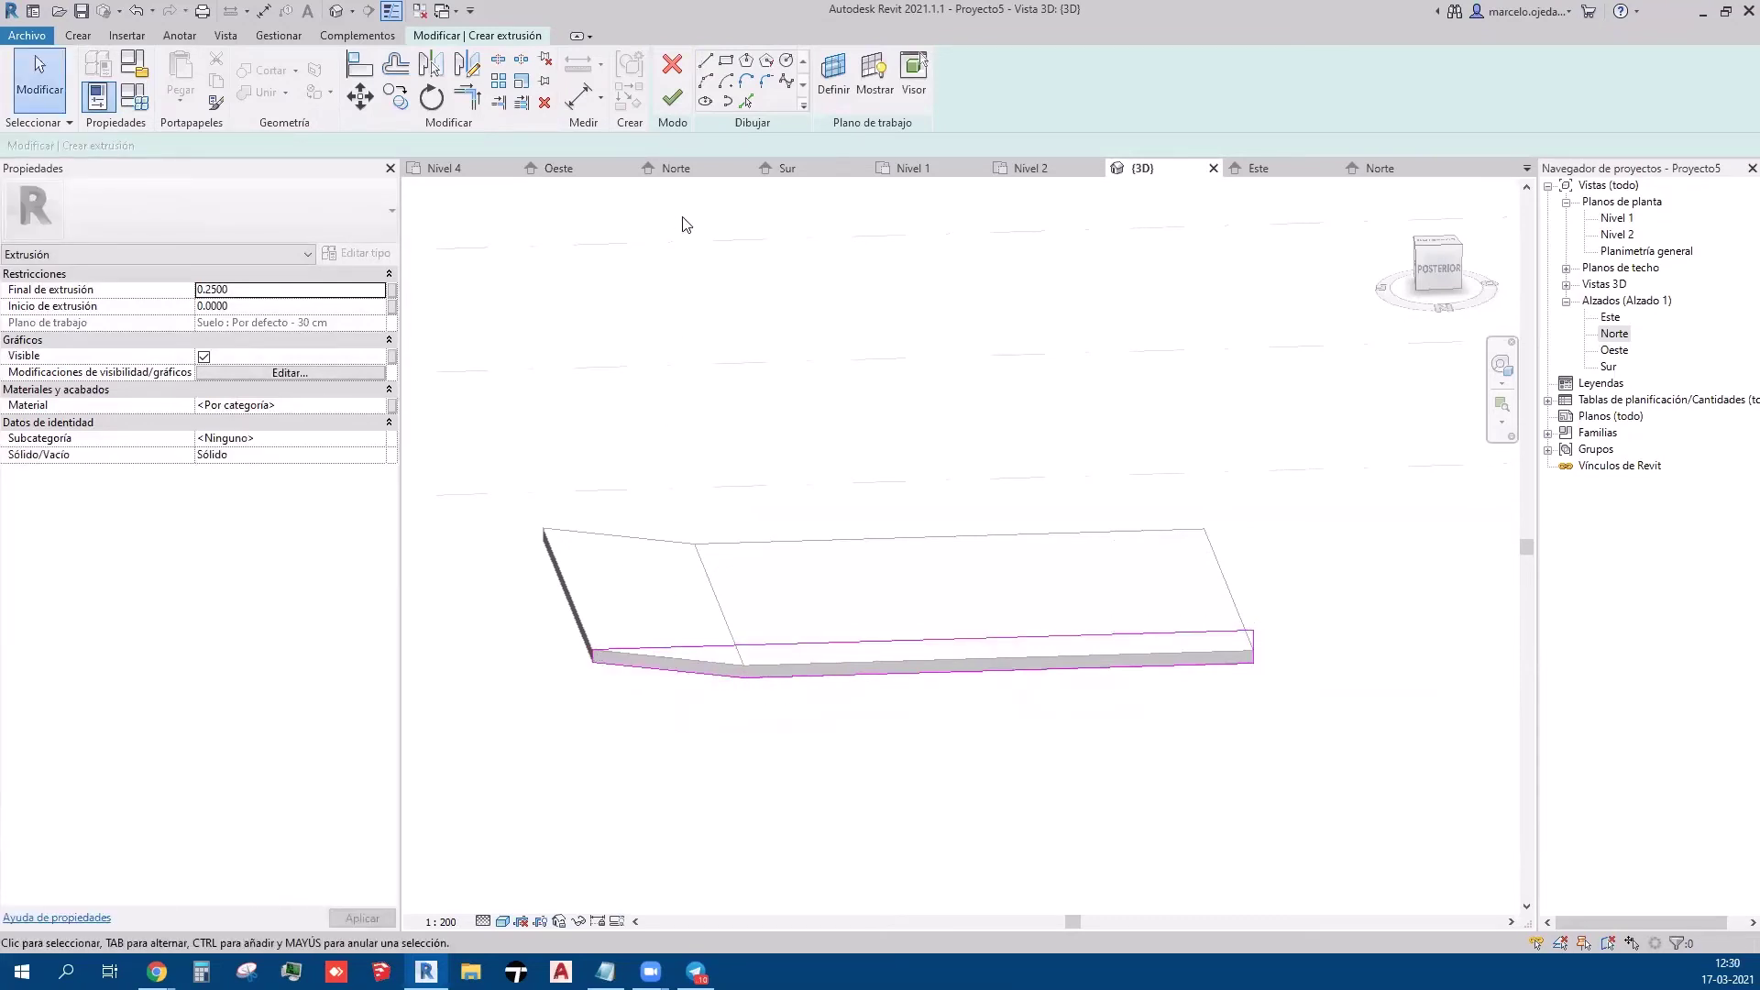
# - Finish the extrusion sketch and stretch the solid outward from the slab's side to about 24.96 m
pyautogui.click(679, 103)
pyautogui.keyDown('shift'); pyautogui.moveTo(942, 736); pyautogui.dragTo(1080, 758, button='middle'); pyautogui.keyUp('shift')
pyautogui.moveTo(923, 640); pyautogui.dragTo(1219, 807)
pyautogui.scroll(-3, 1072, 715)
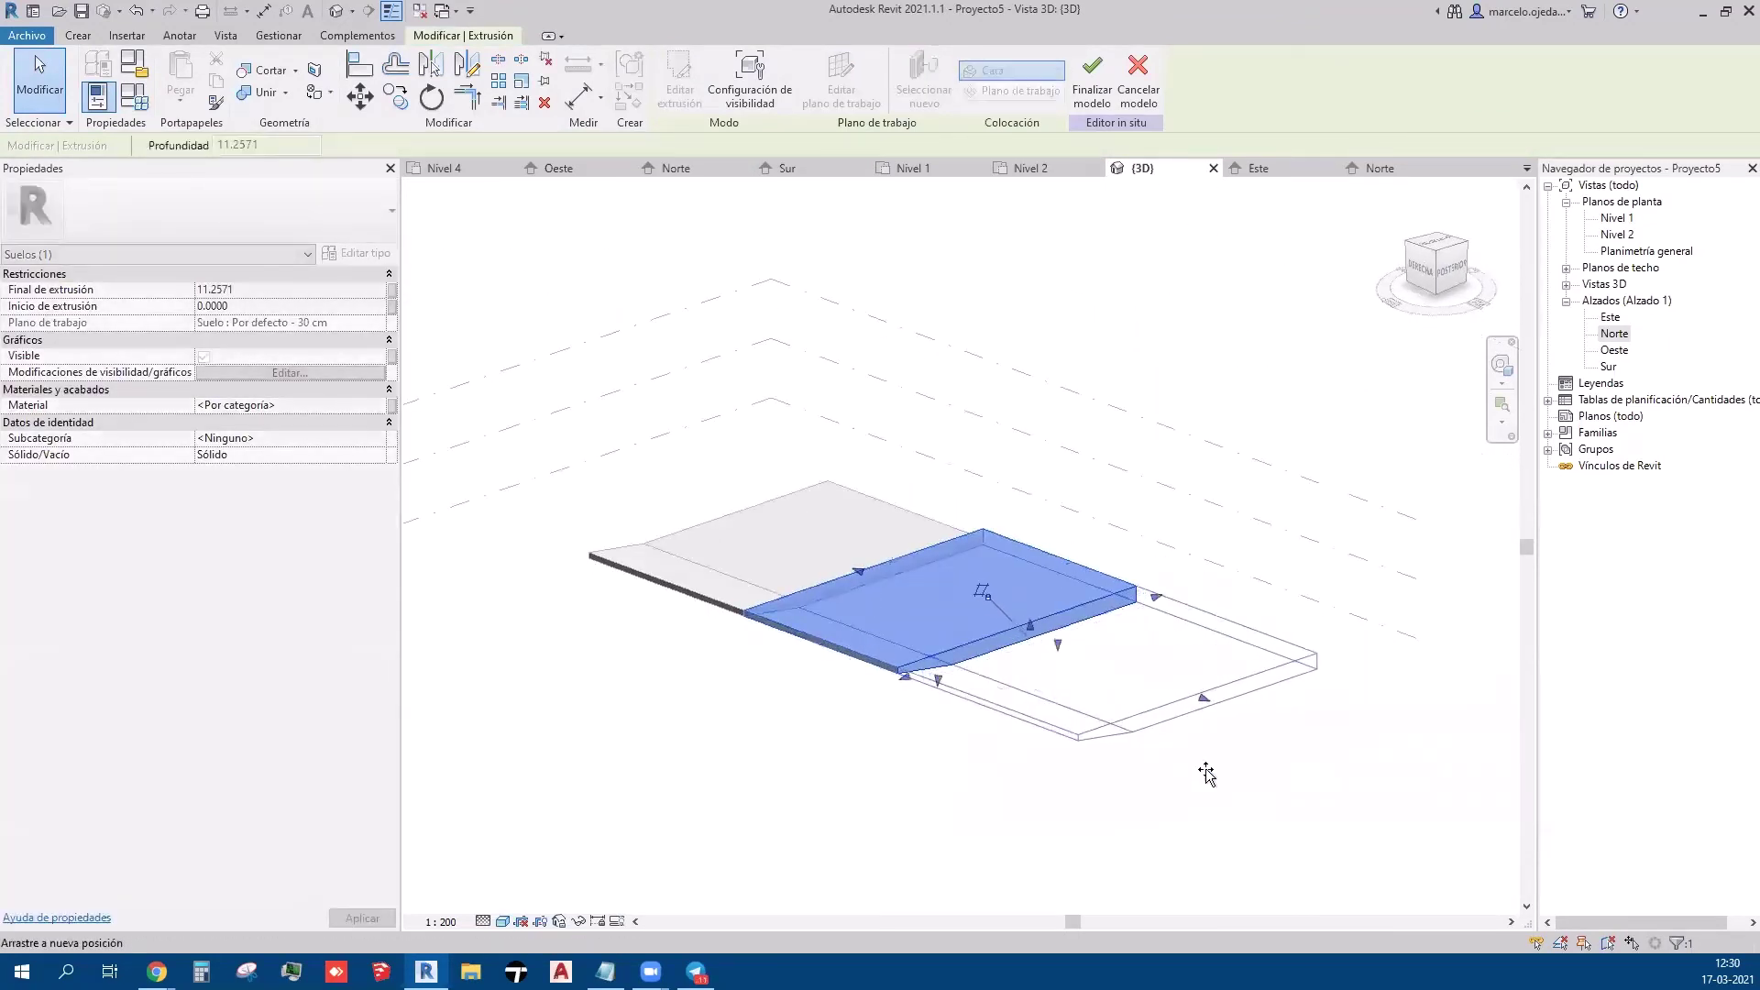
pyautogui.click(1210, 789)
pyautogui.scroll(3, 1215, 770)
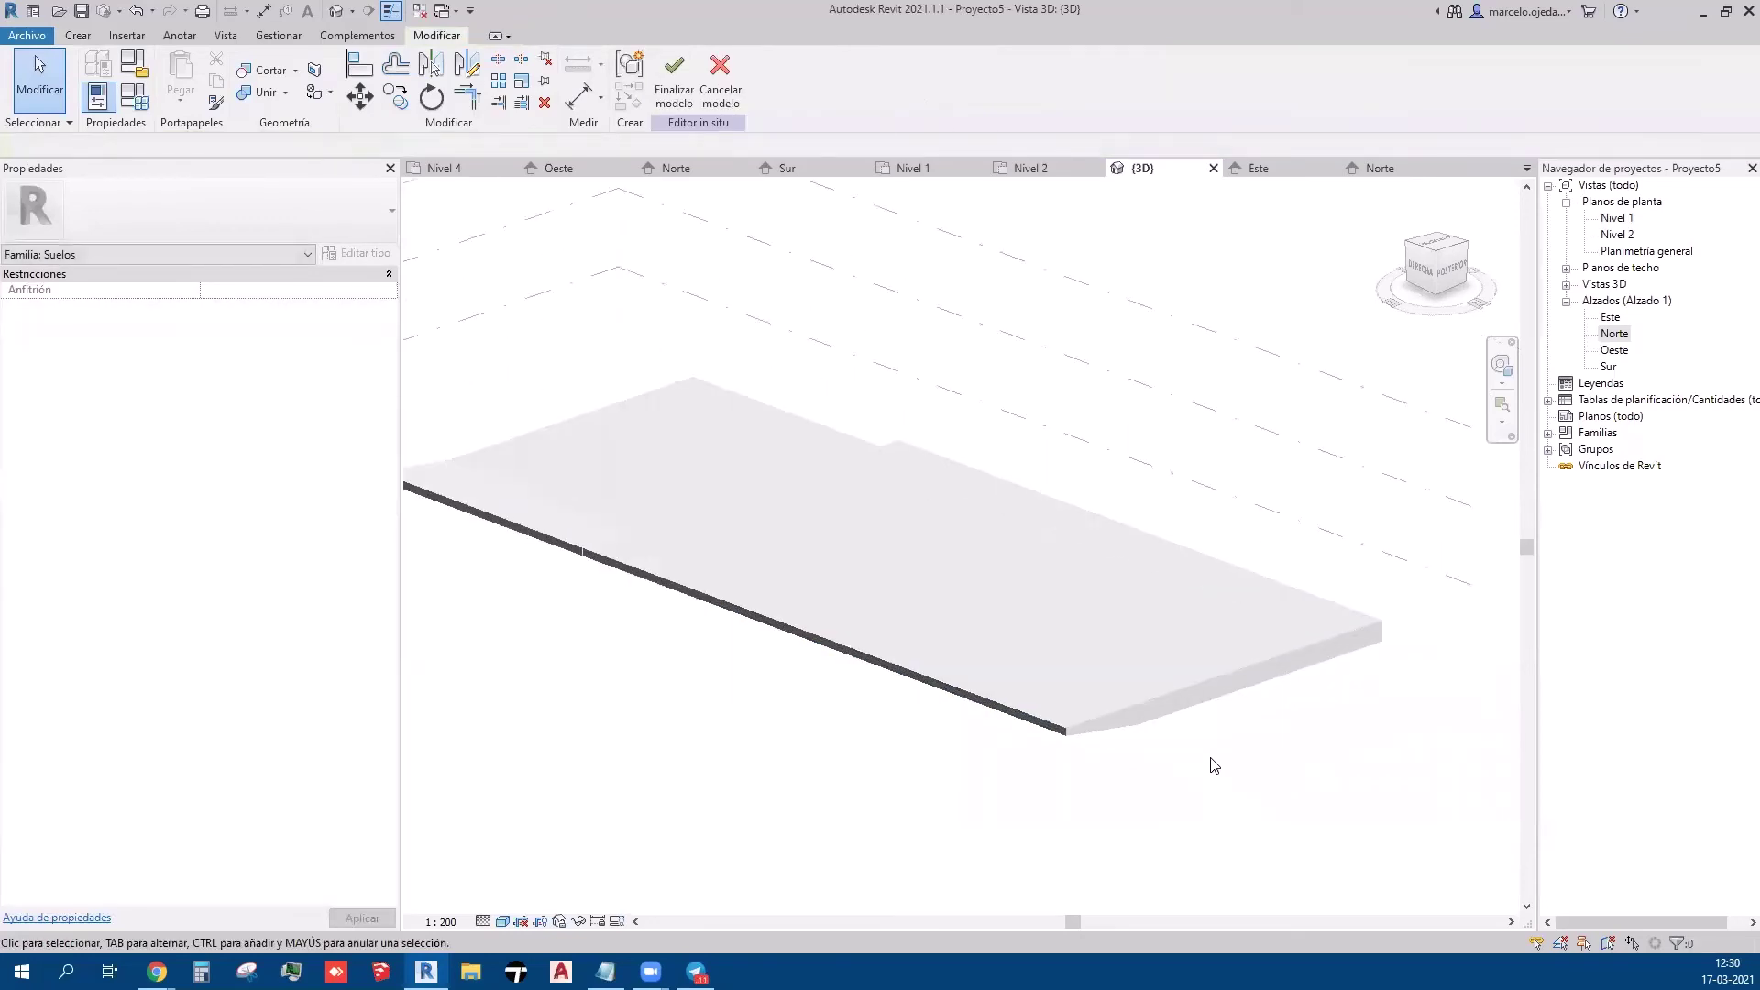
# - Assign the Hormigón material to the extrusion
pyautogui.click(1156, 713)
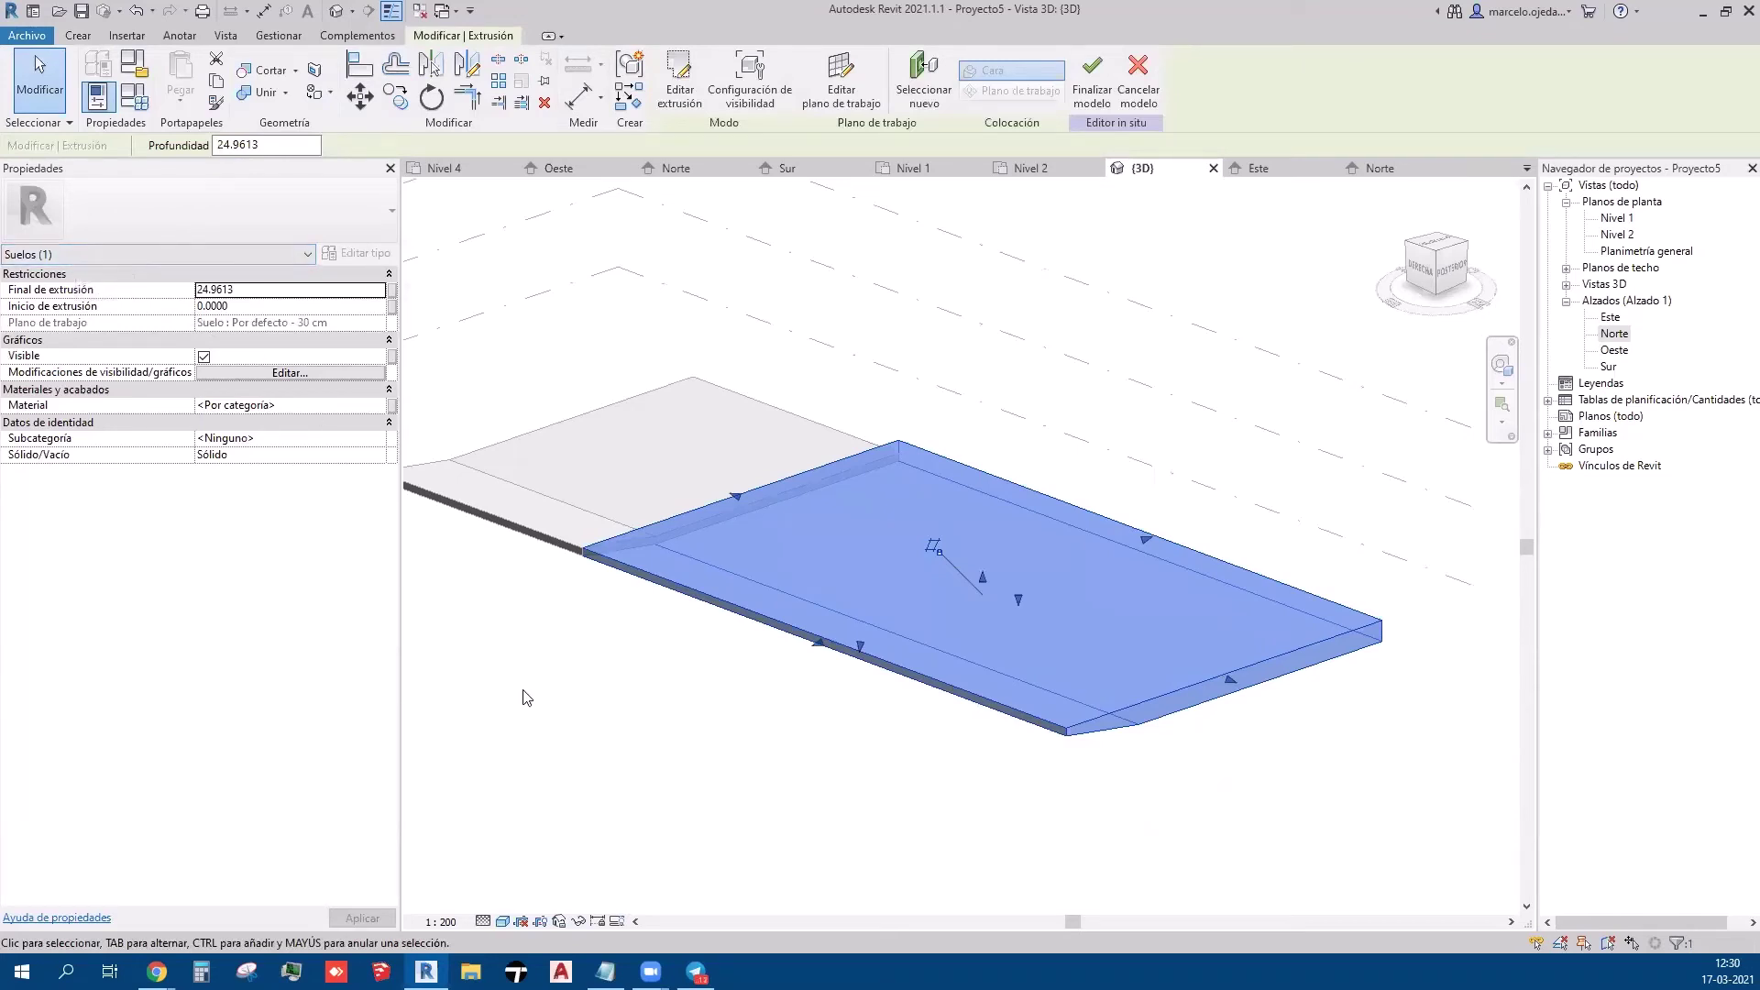
pyautogui.click(377, 409)
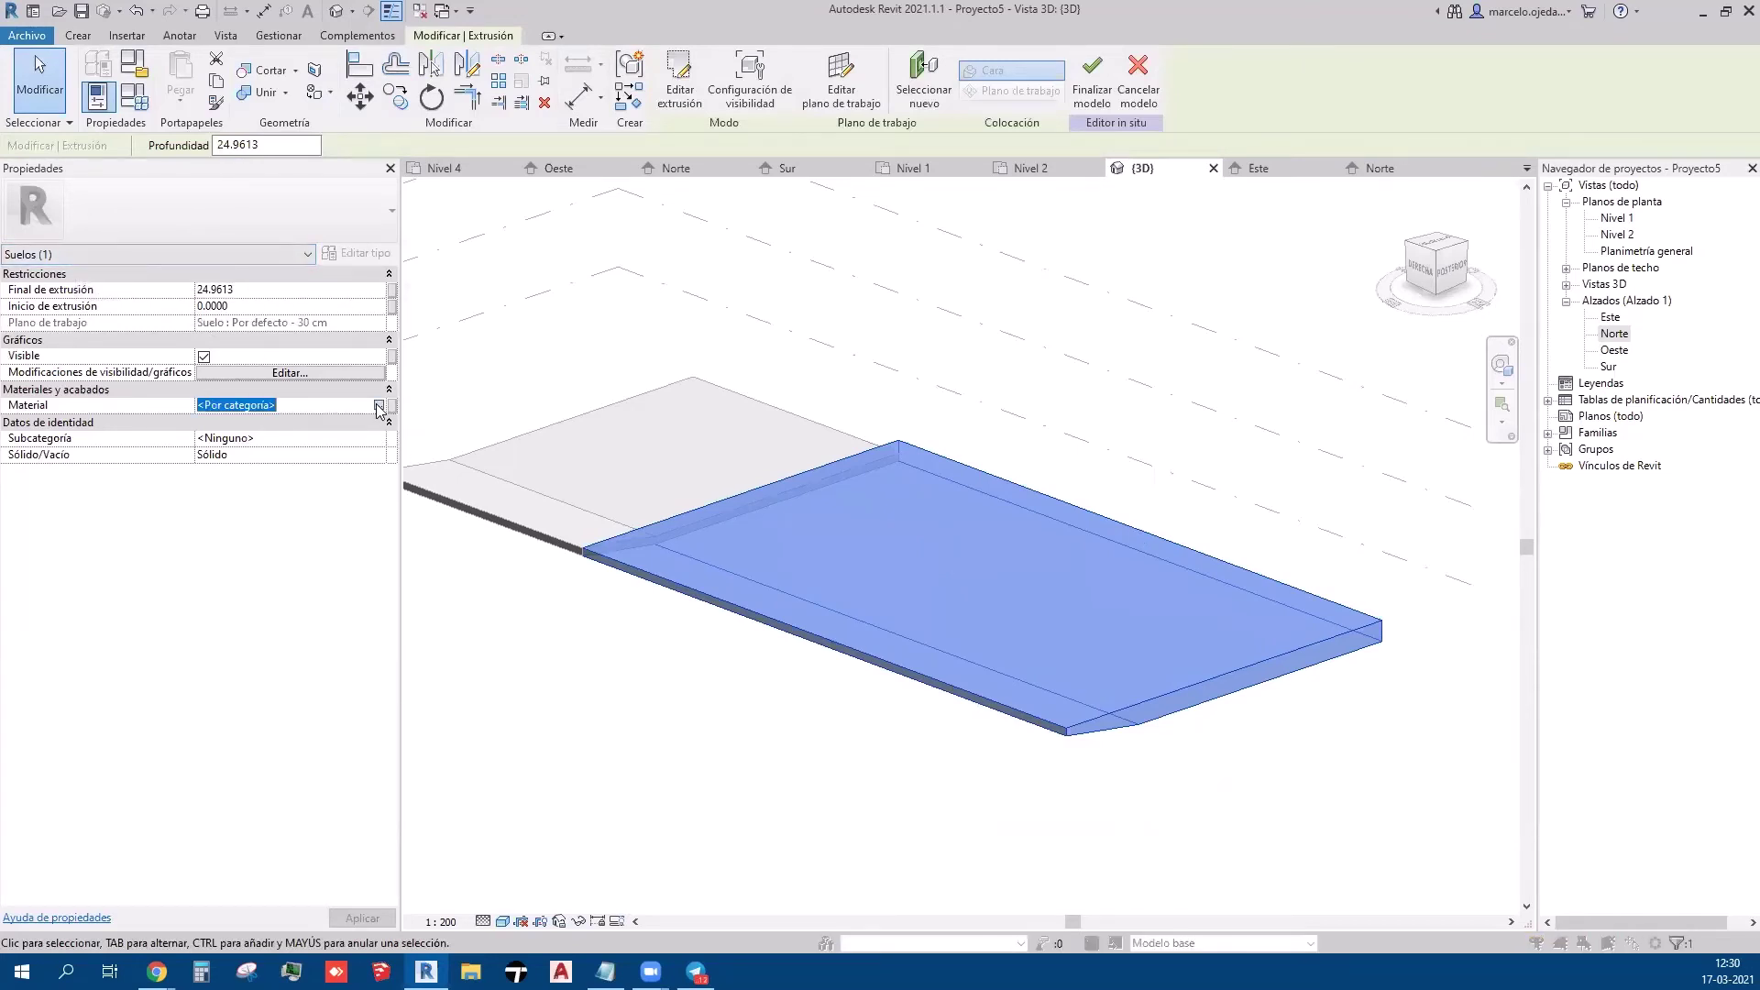
pyautogui.click(379, 406)
pyautogui.scroll(-3, 1002, 589)
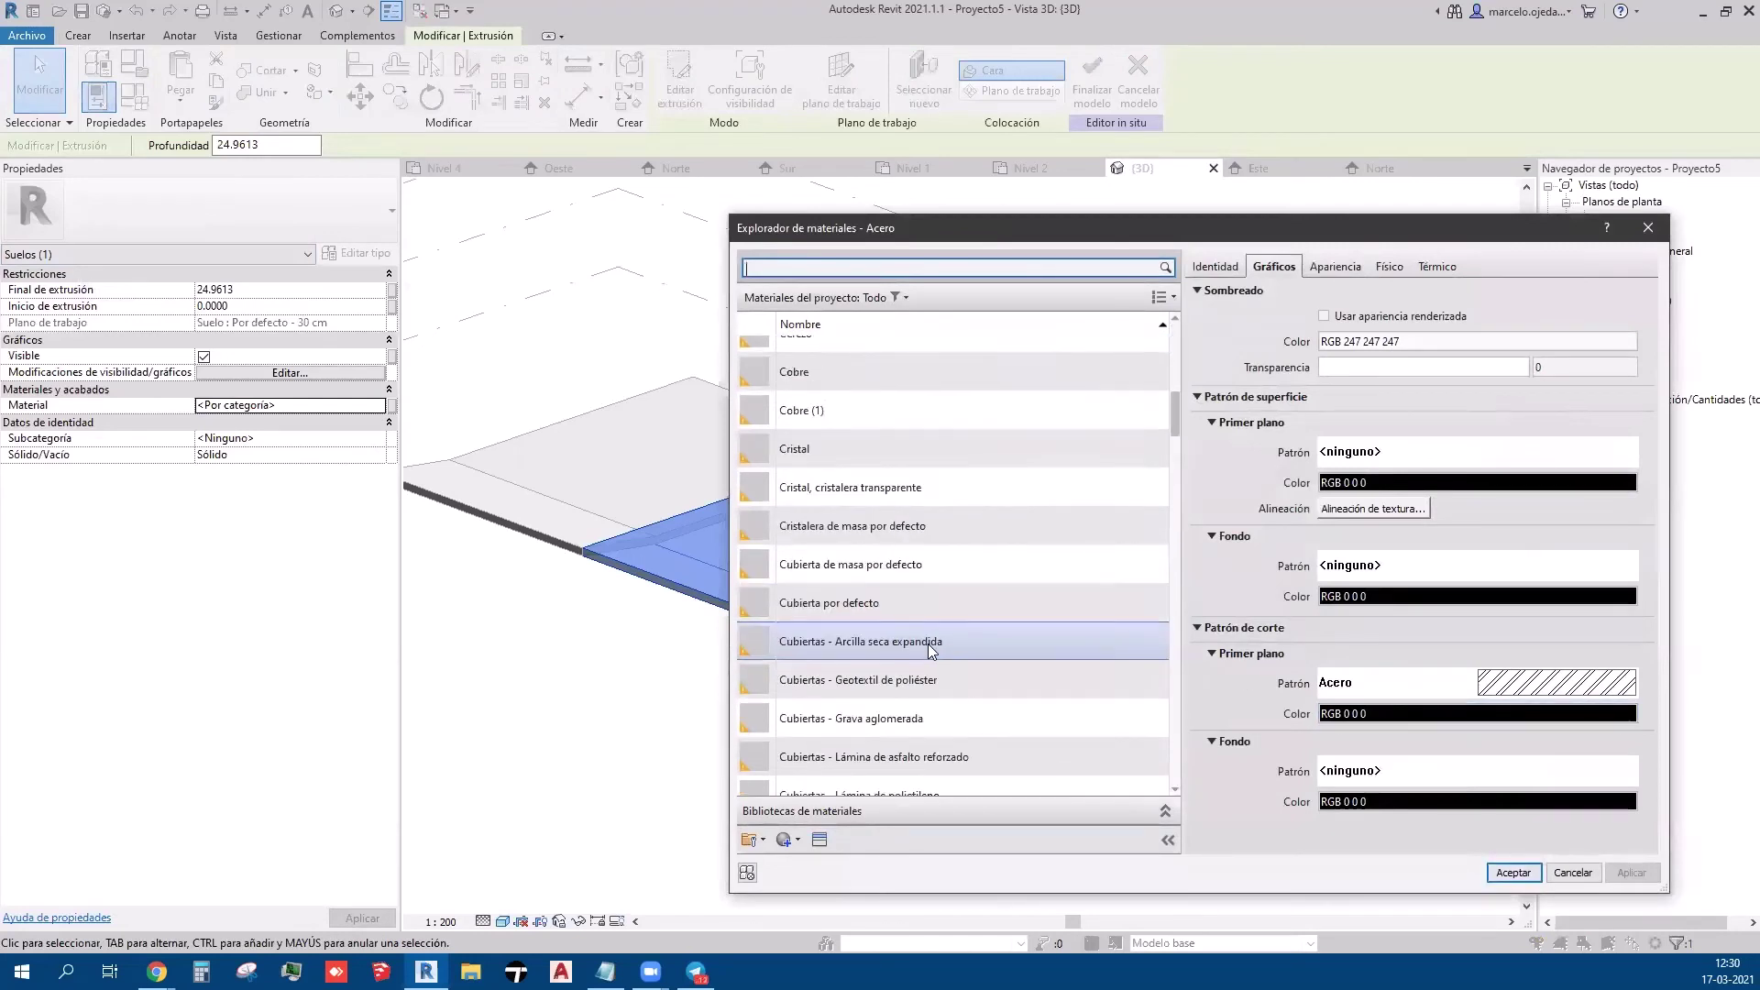
pyautogui.scroll(-15, 927, 643)
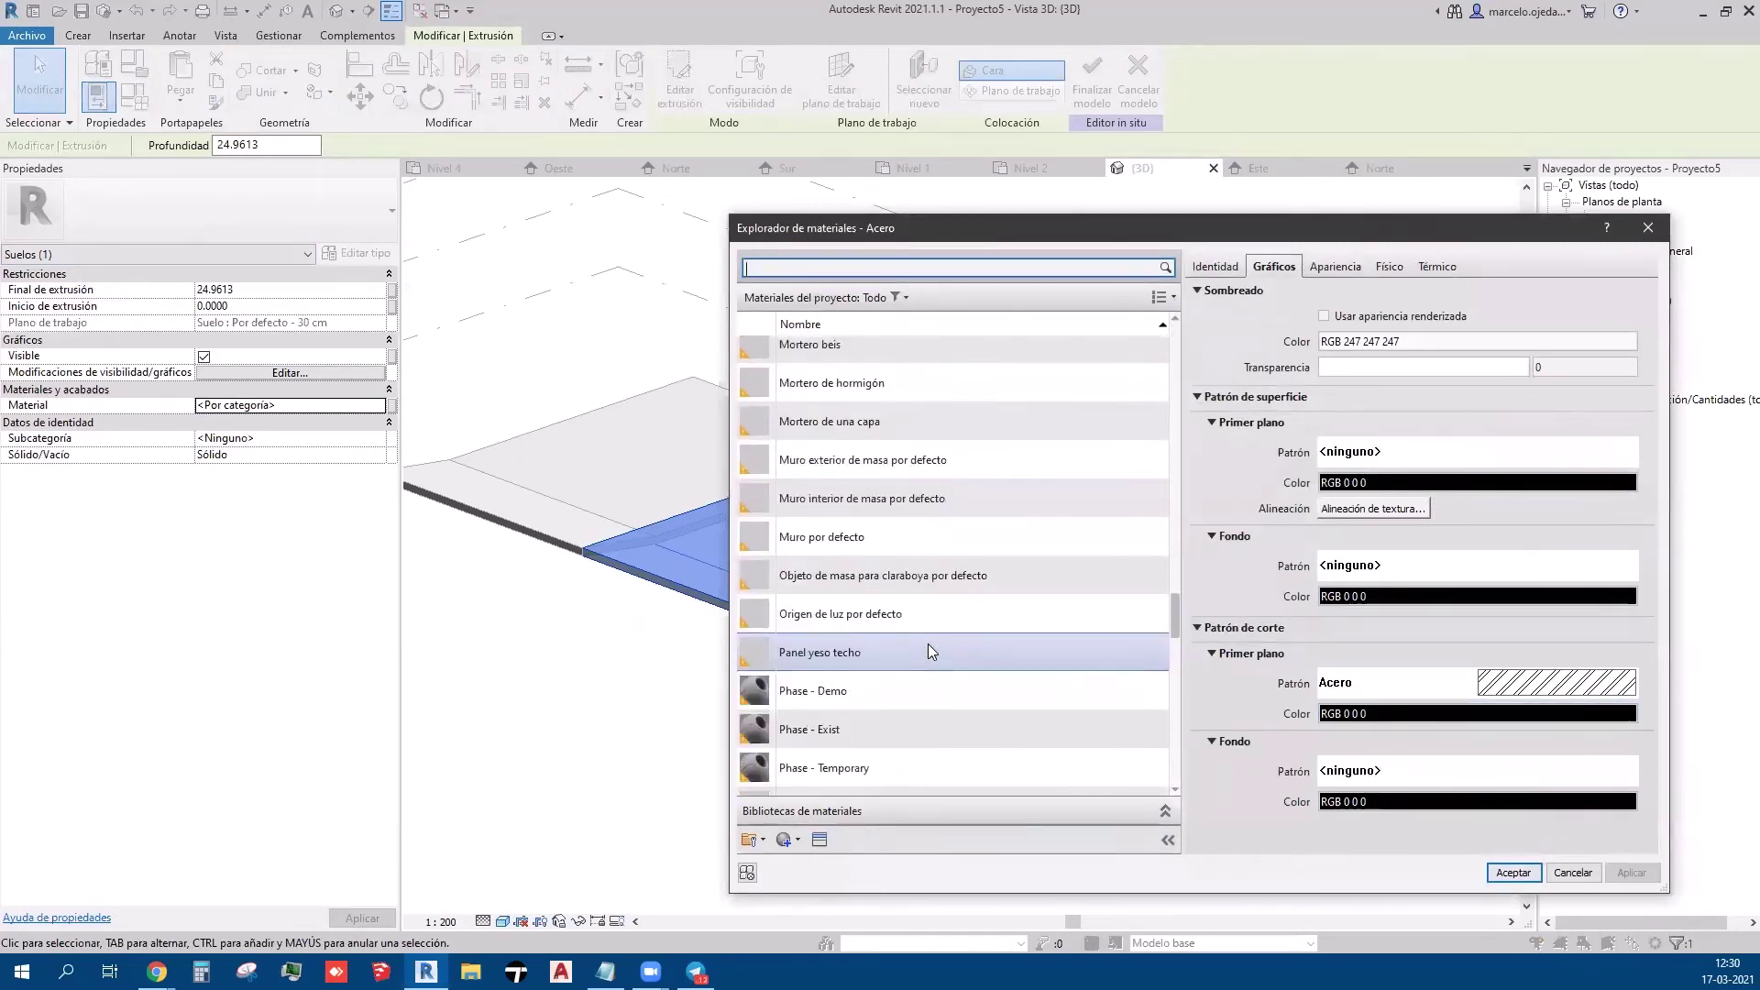
pyautogui.scroll(-8, 935, 655)
pyautogui.scroll(10, 933, 661)
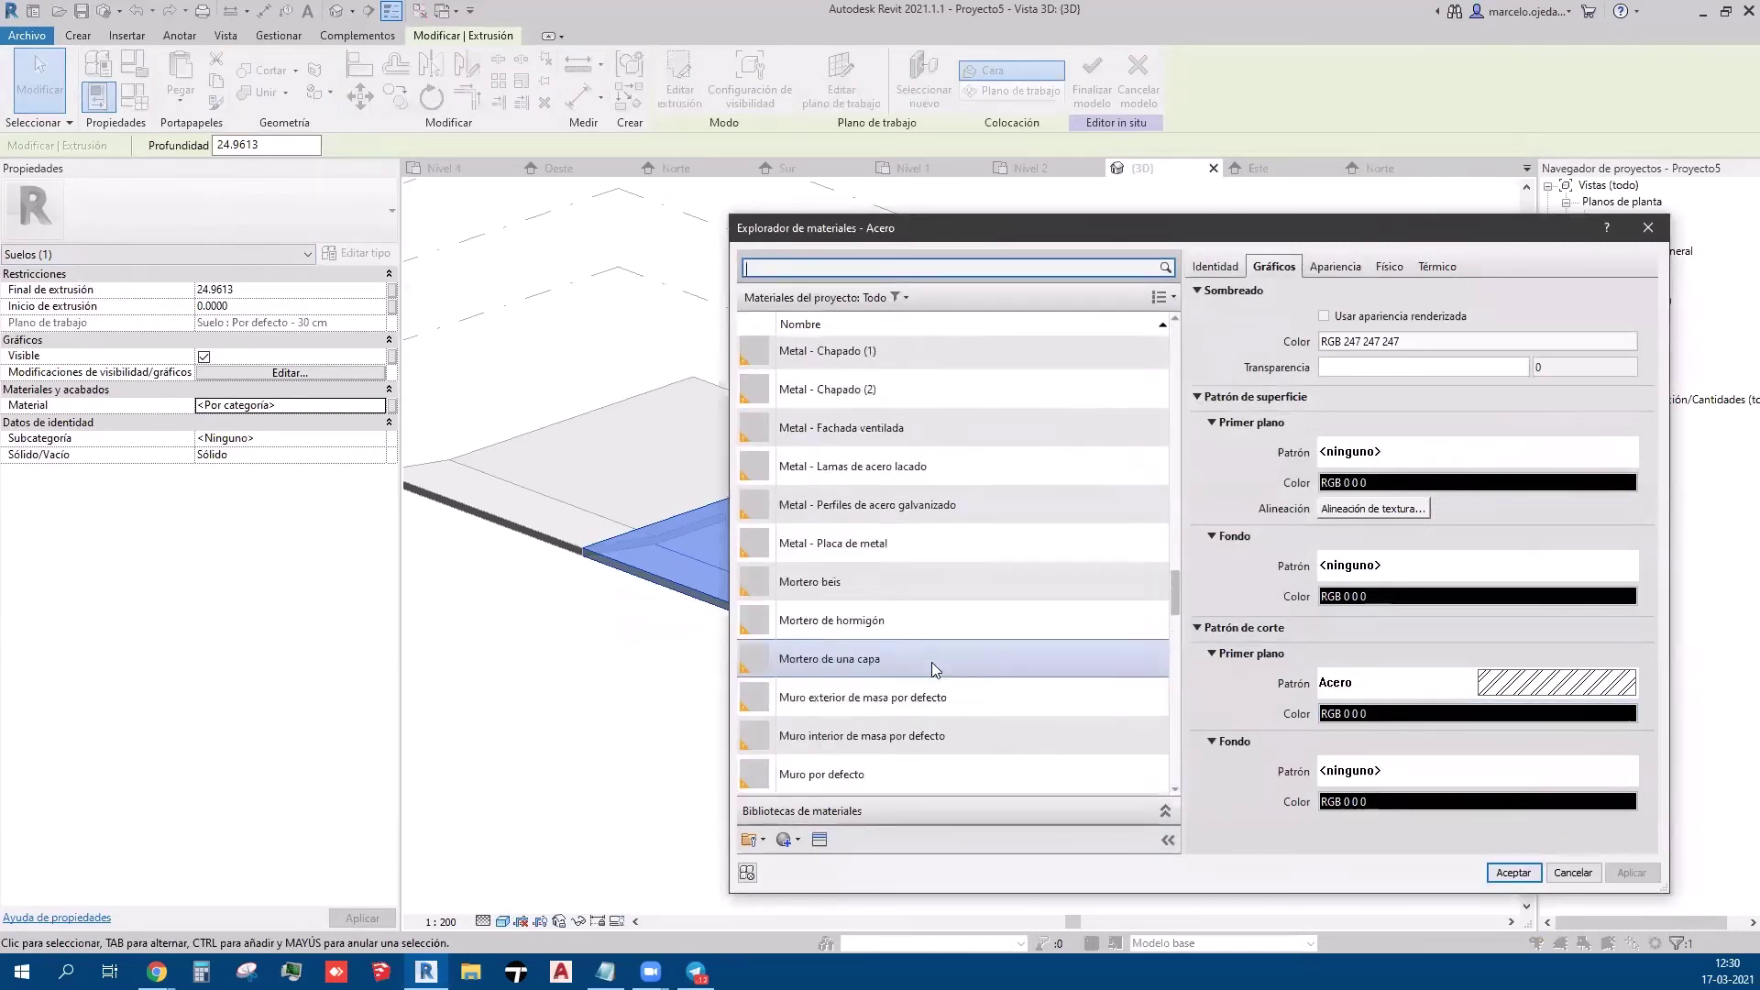
pyautogui.scroll(8, 931, 661)
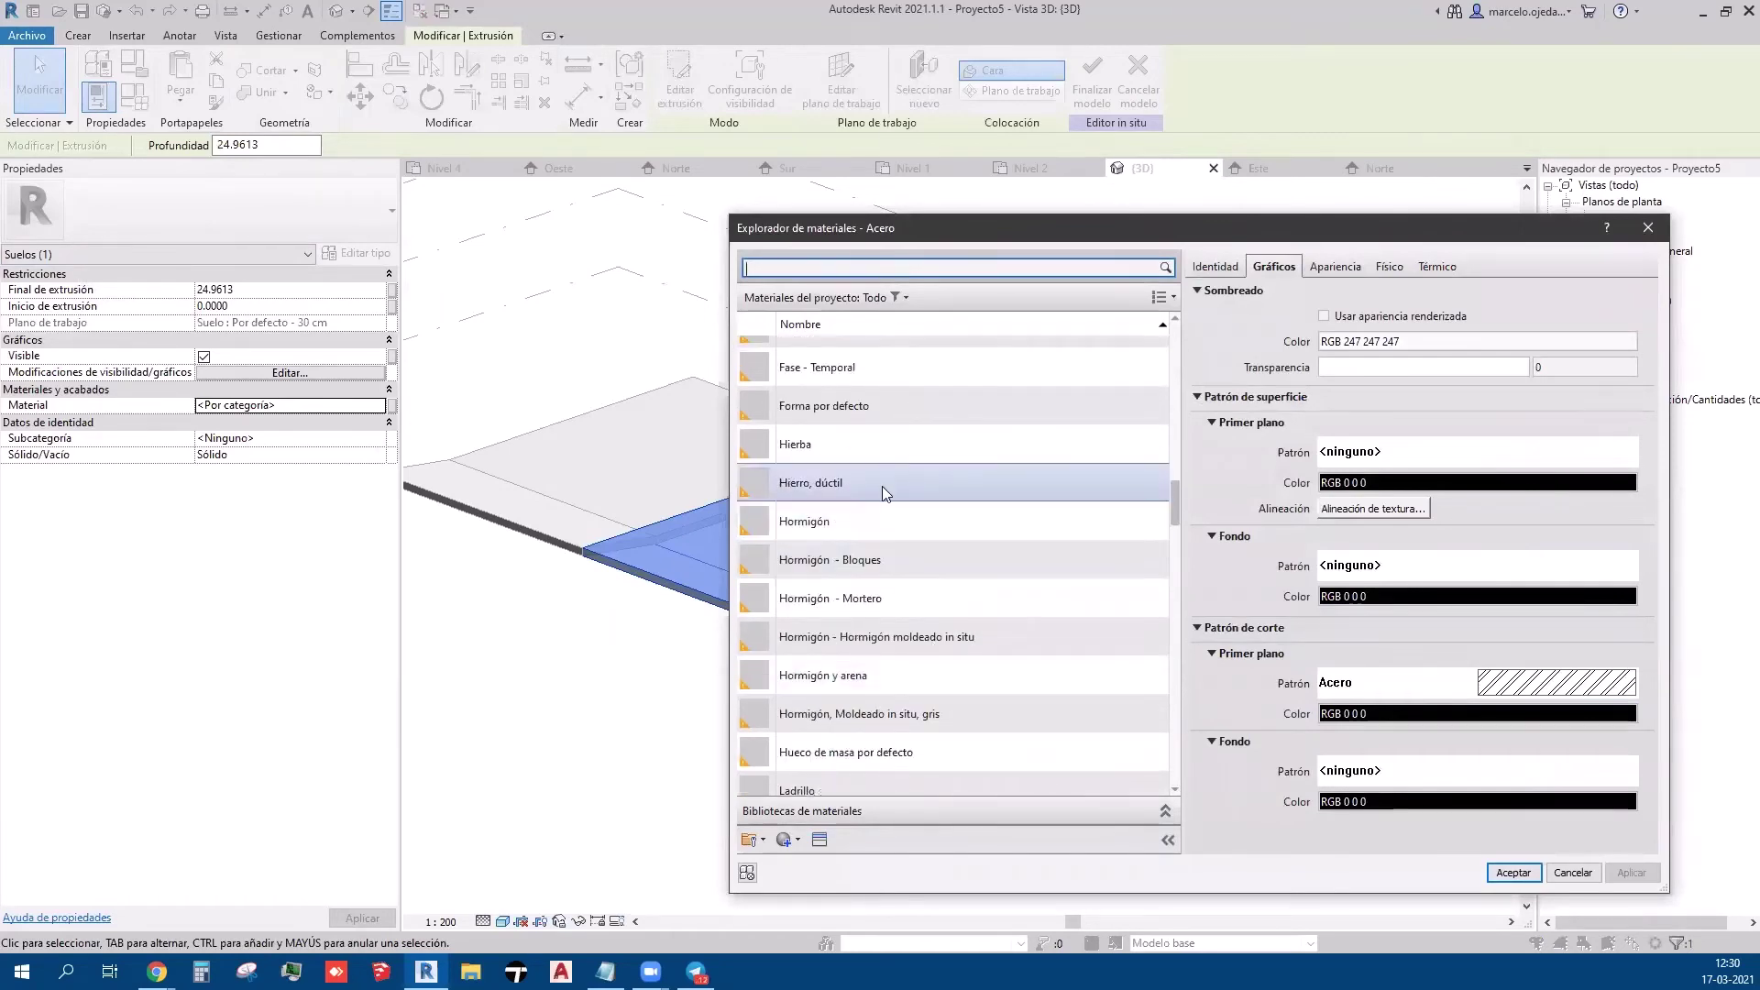
pyautogui.click(872, 515)
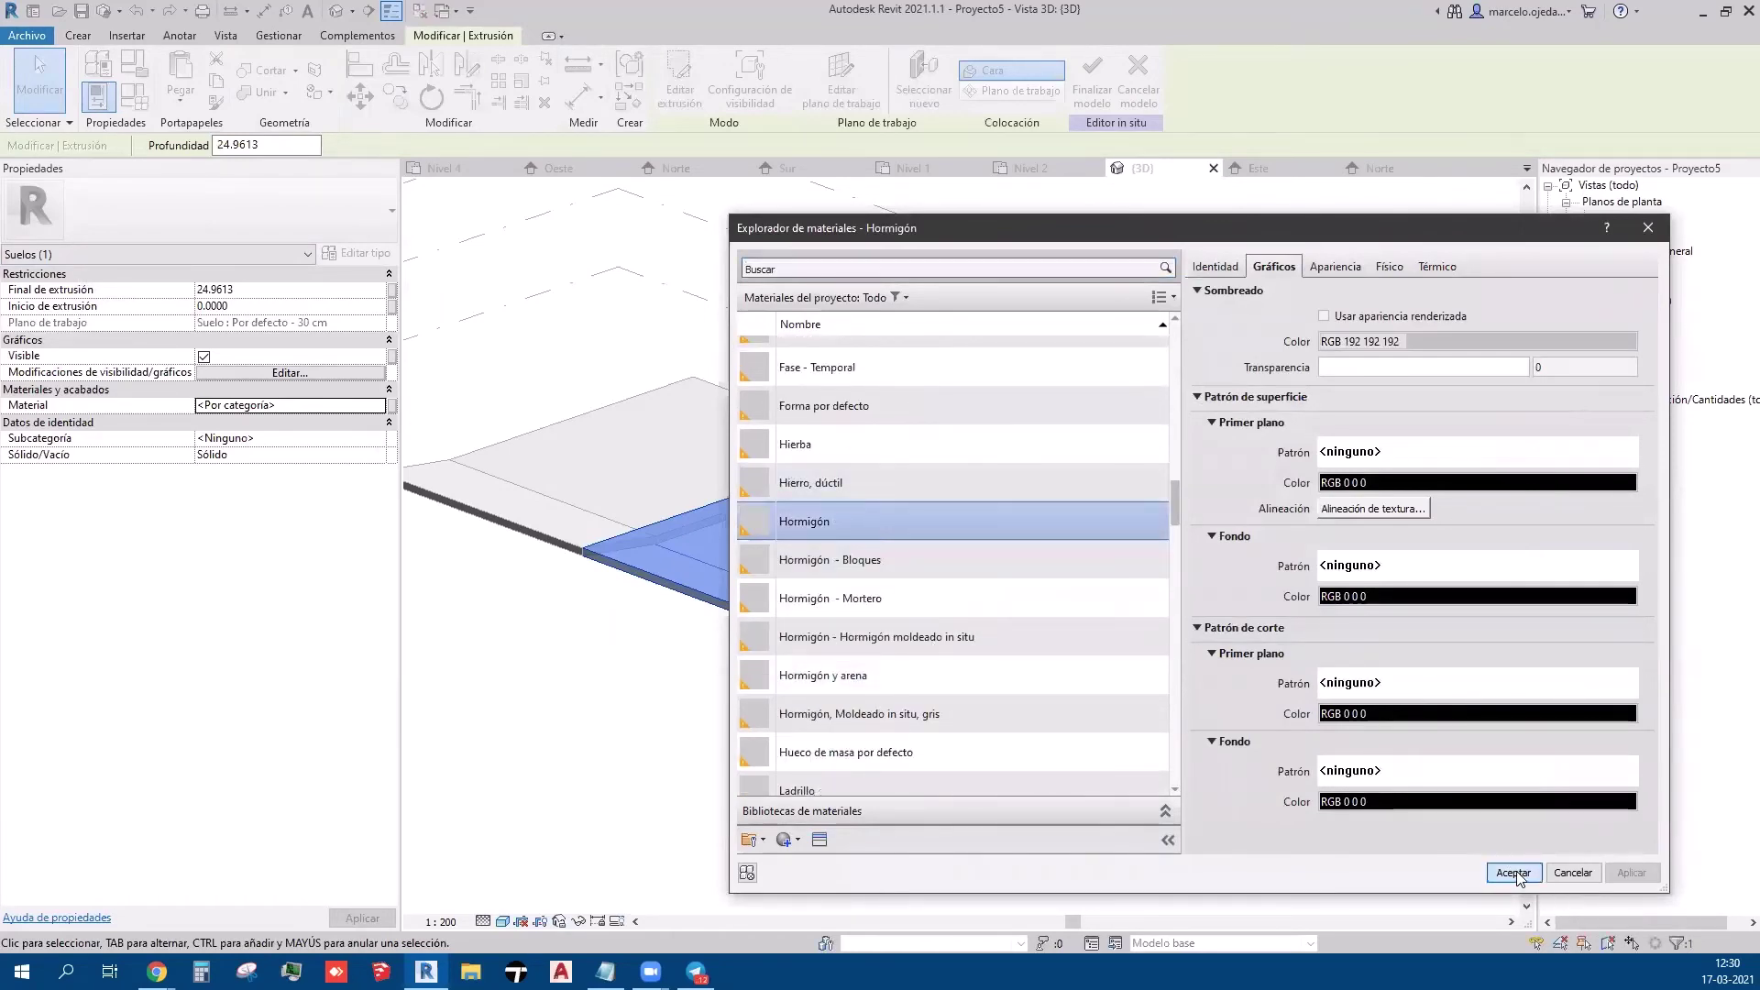
pyautogui.click(1513, 872)
pyautogui.click(1365, 823)
# - Set the 3D view's visual style to Sombreado
pyautogui.scroll(3, 1362, 579)
pyautogui.scroll(3, 1362, 580)
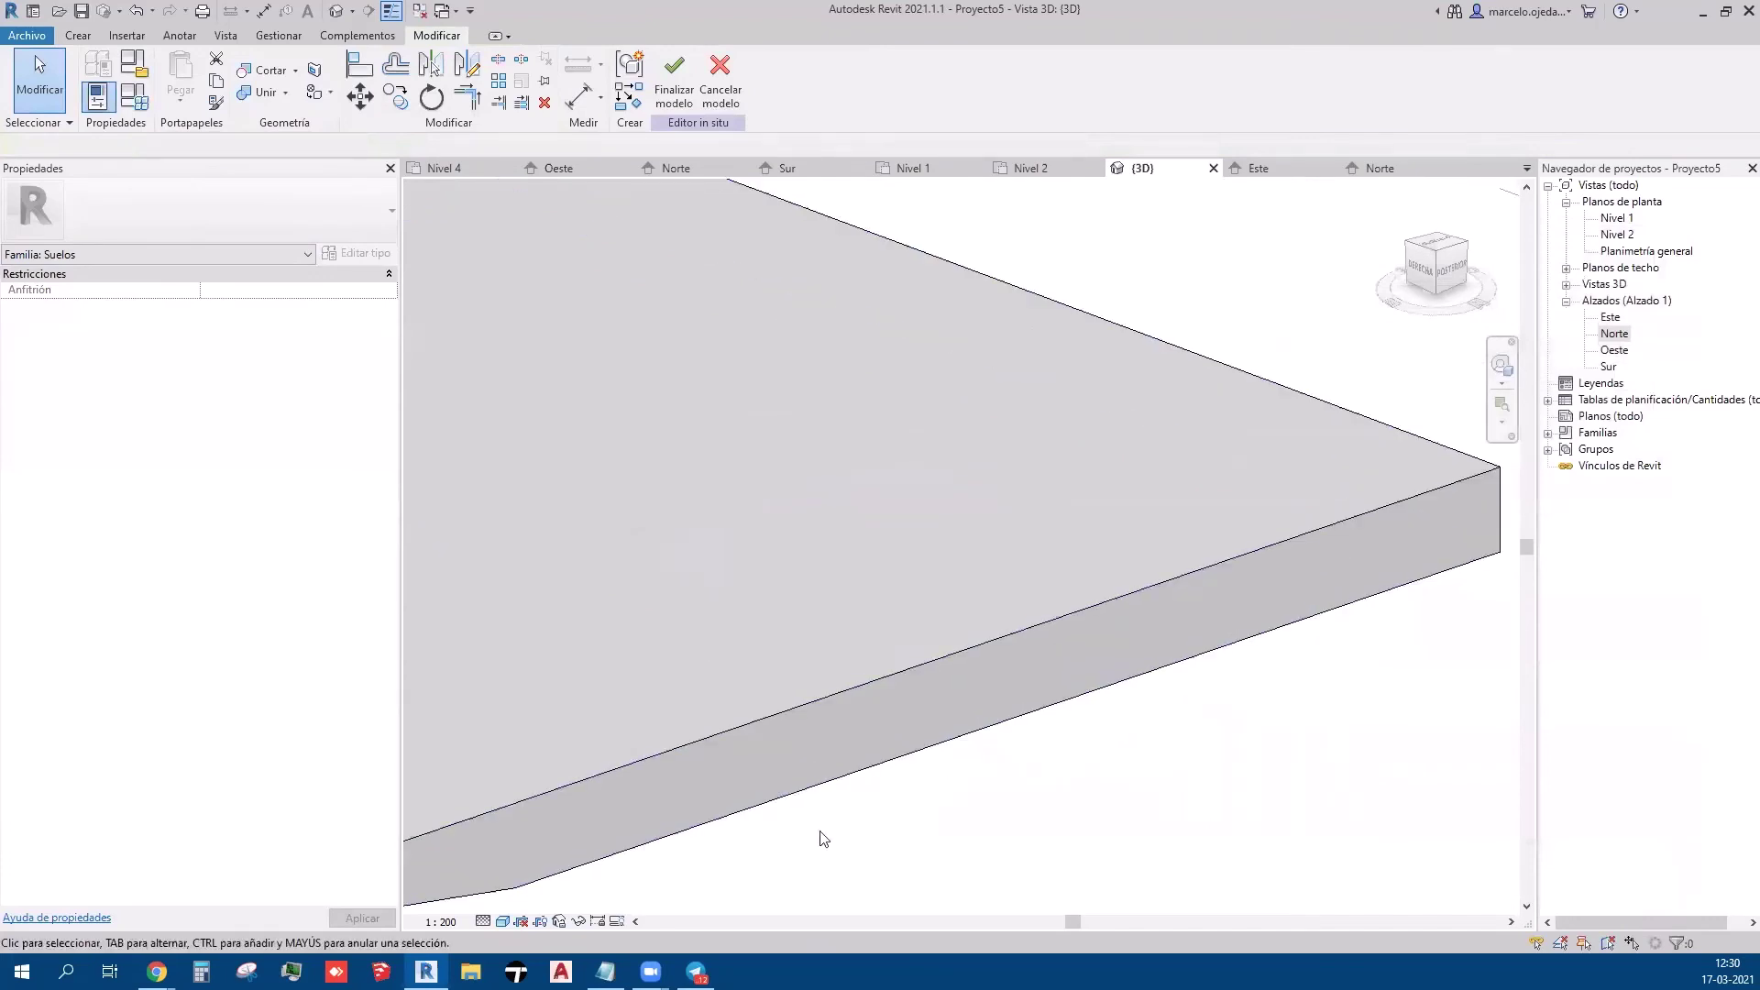
pyautogui.click(502, 923)
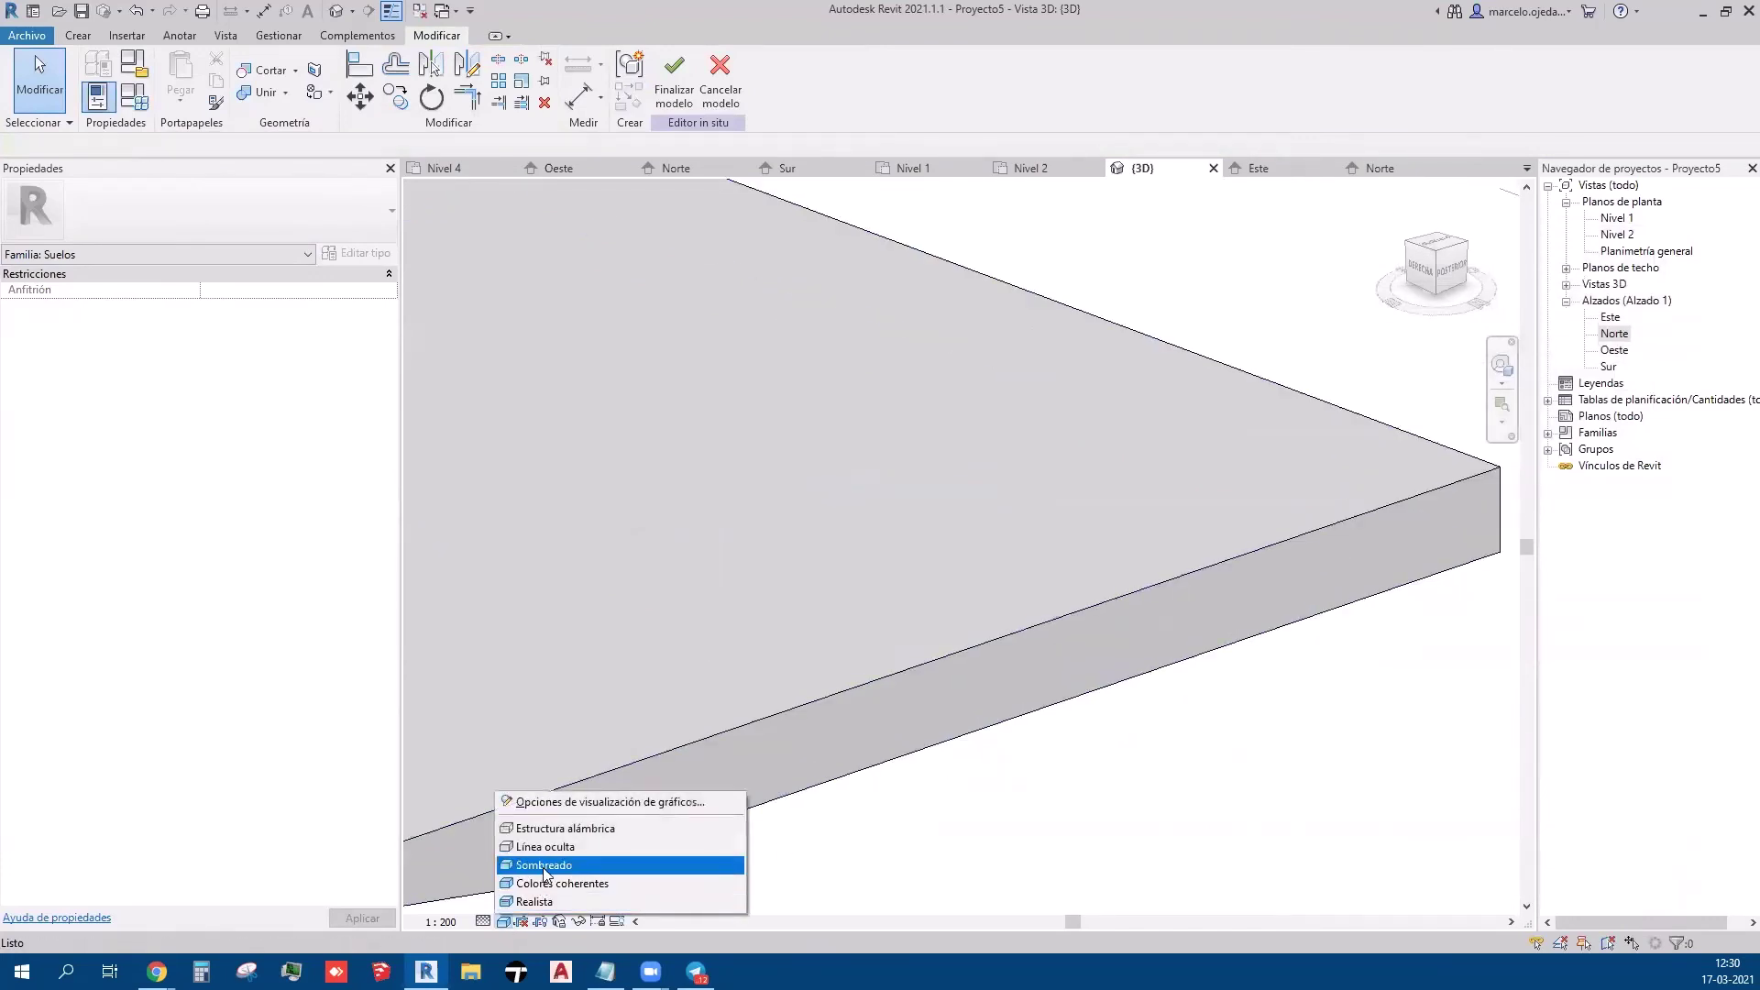
pyautogui.click(544, 865)
pyautogui.click(483, 922)
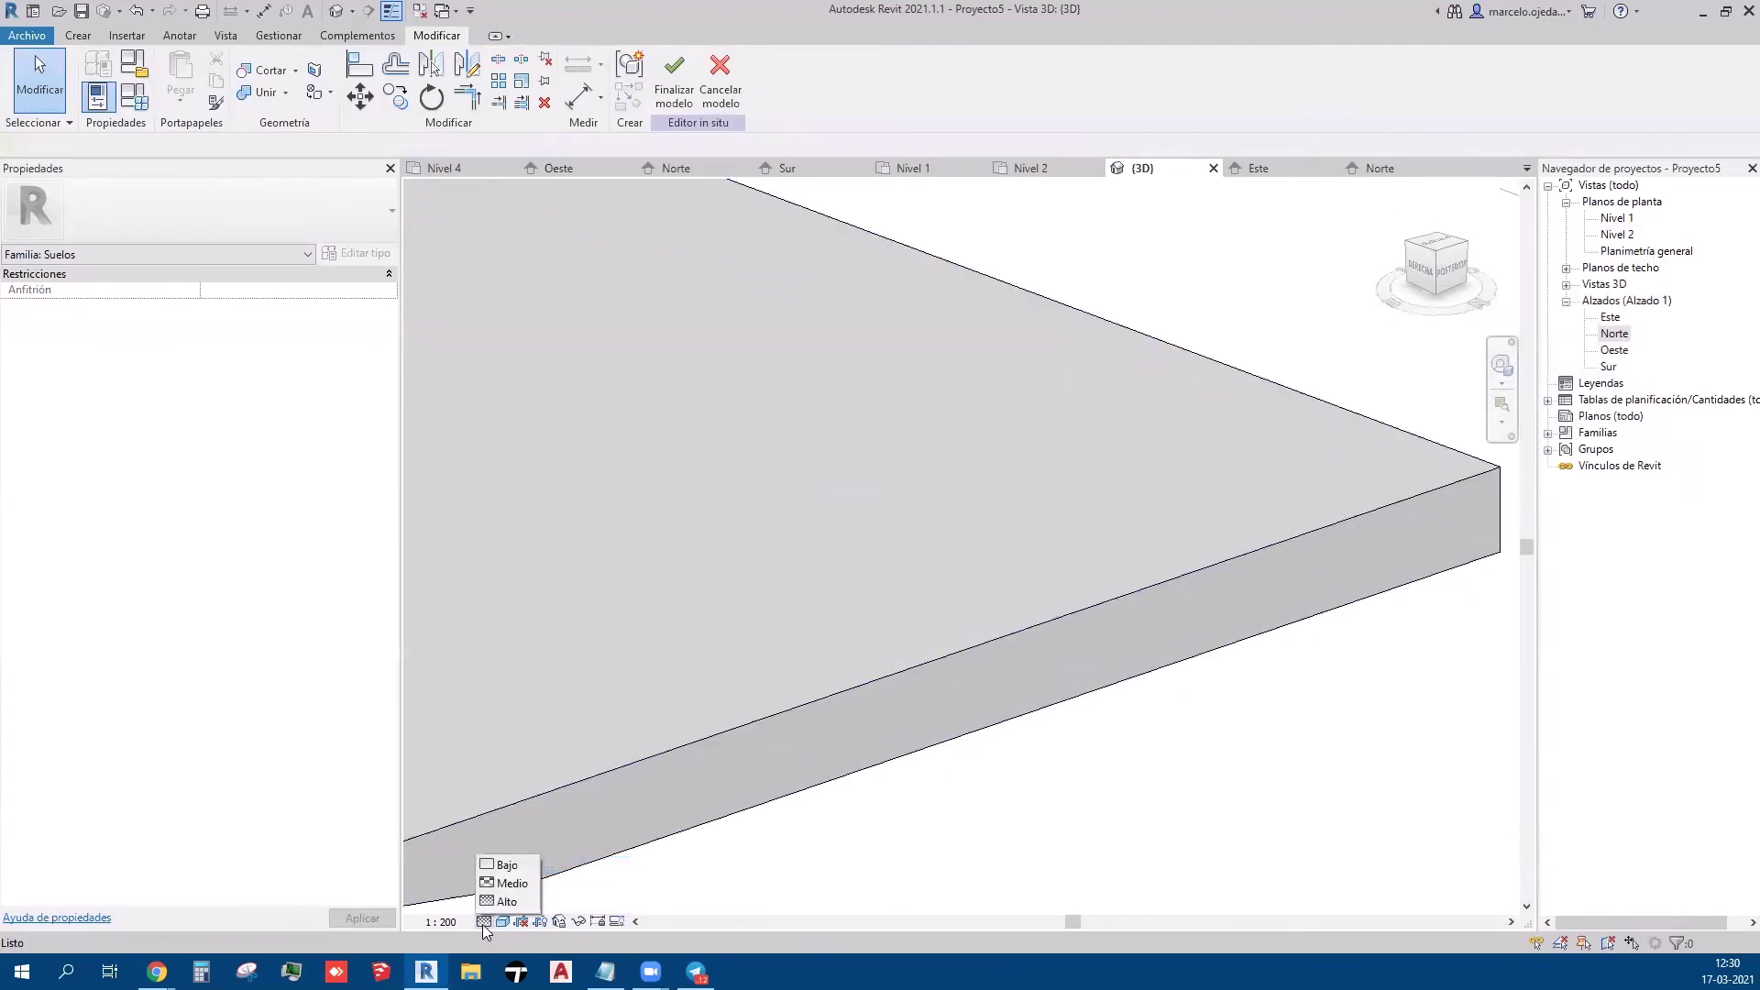
pyautogui.click(1117, 742)
# - Finish the in-place floor model
pyautogui.scroll(-5, 1119, 649)
pyautogui.click(1056, 653)
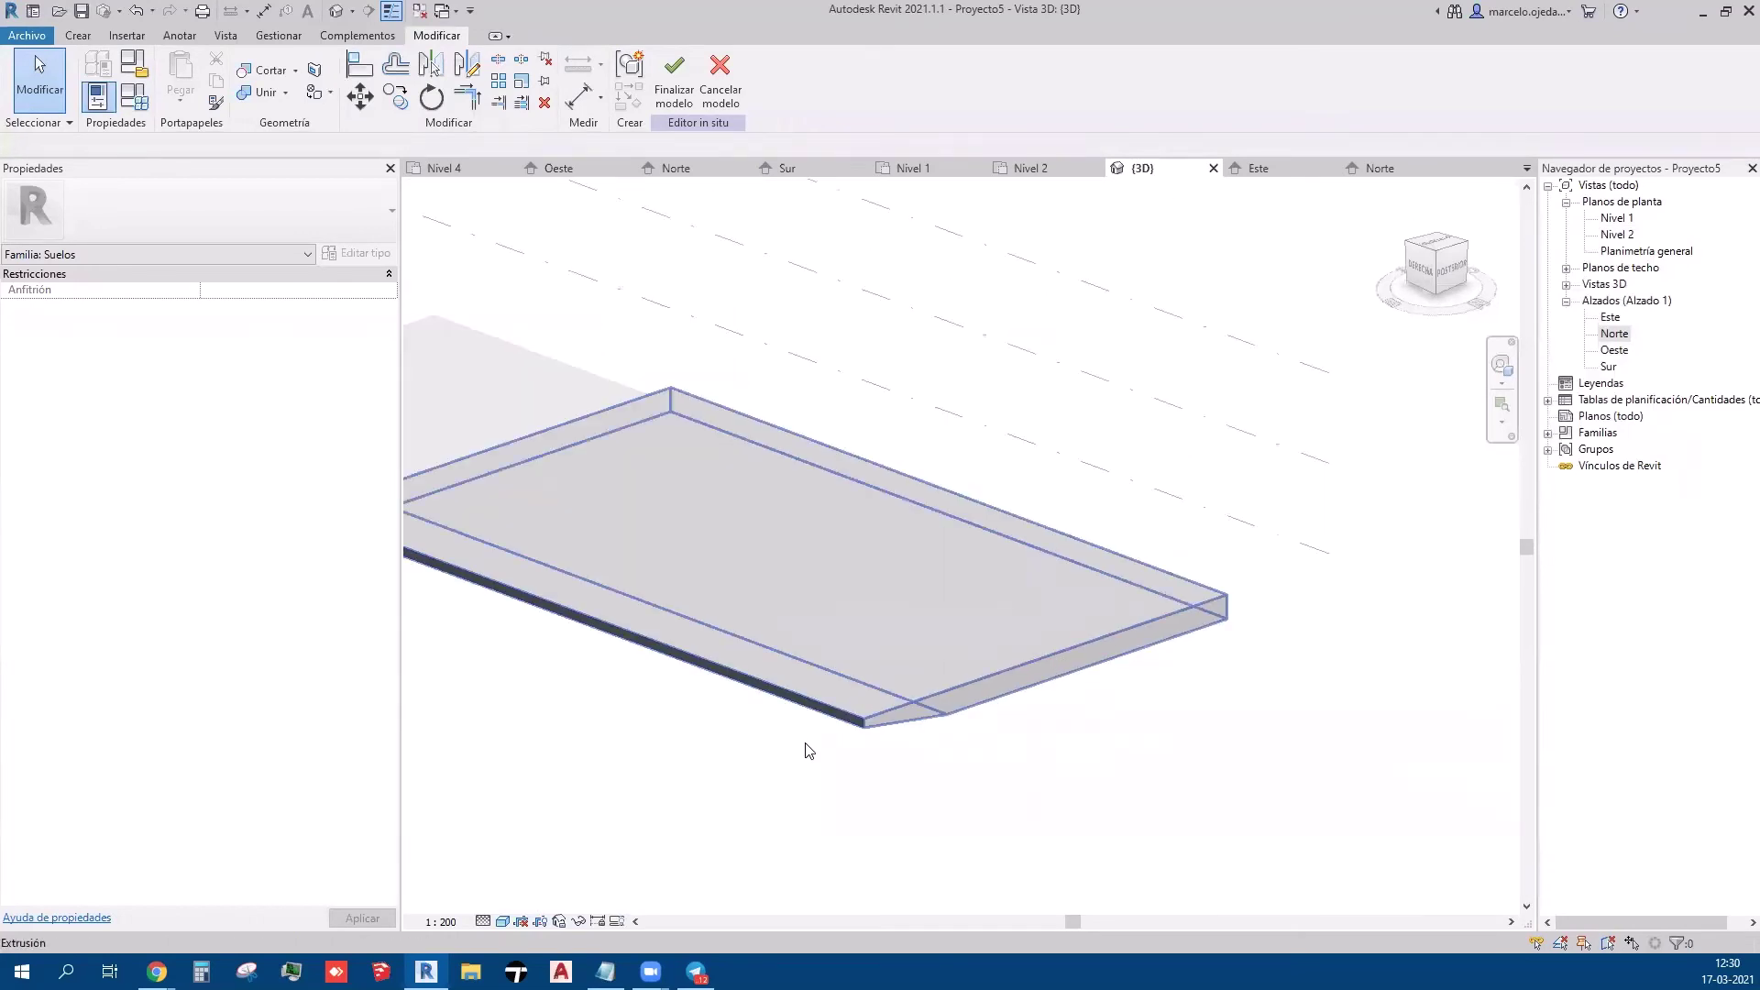
pyautogui.moveTo(871, 765); pyautogui.dragTo(1102, 773, button='middle')
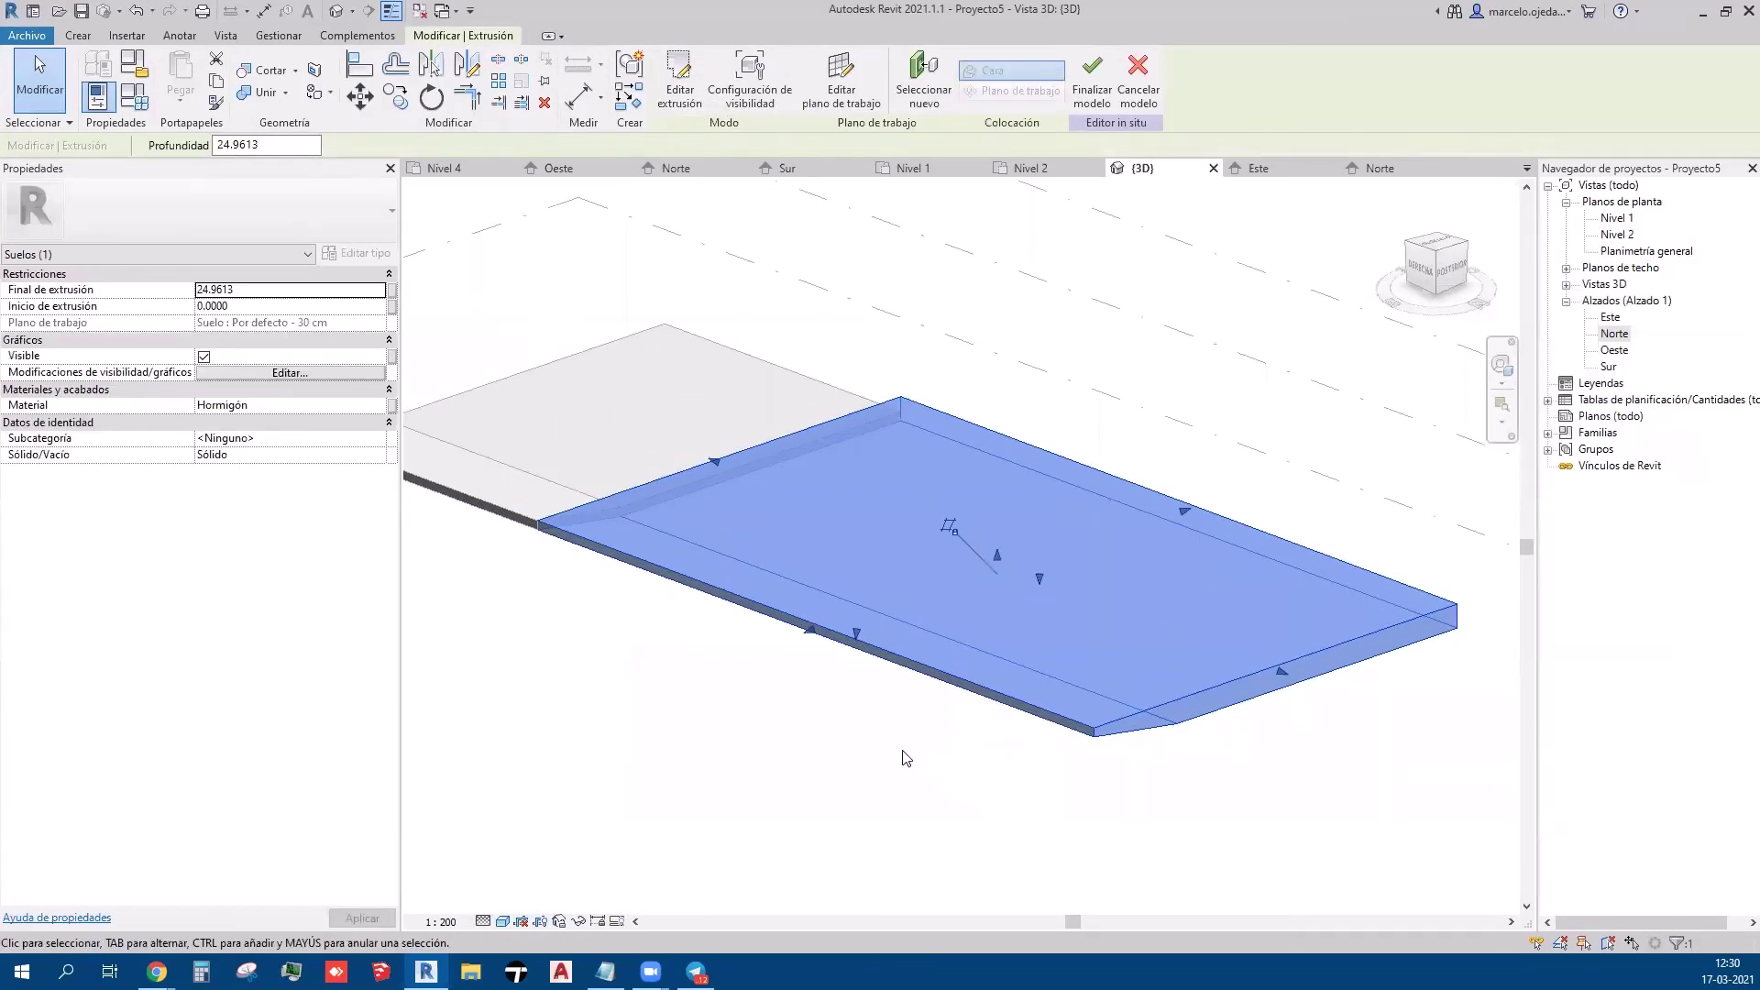
pyautogui.click(1092, 81)
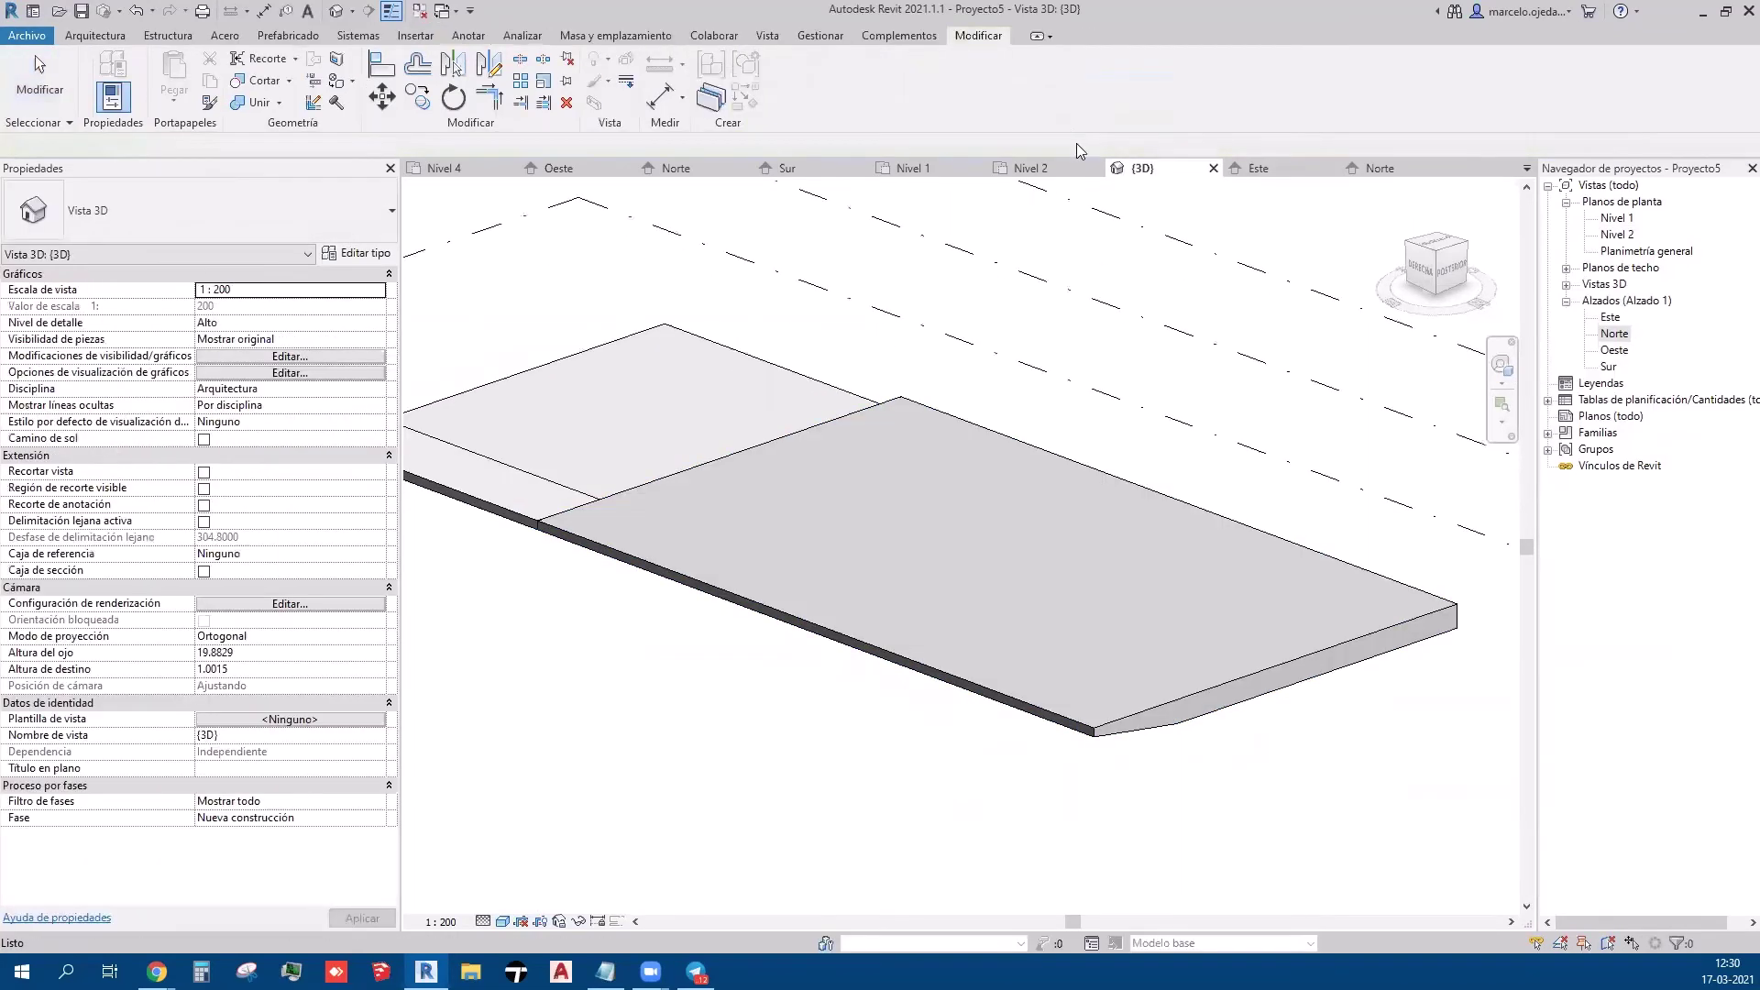
# - Move the finished in-place floor well away from the original slab
pyautogui.click(1267, 539)
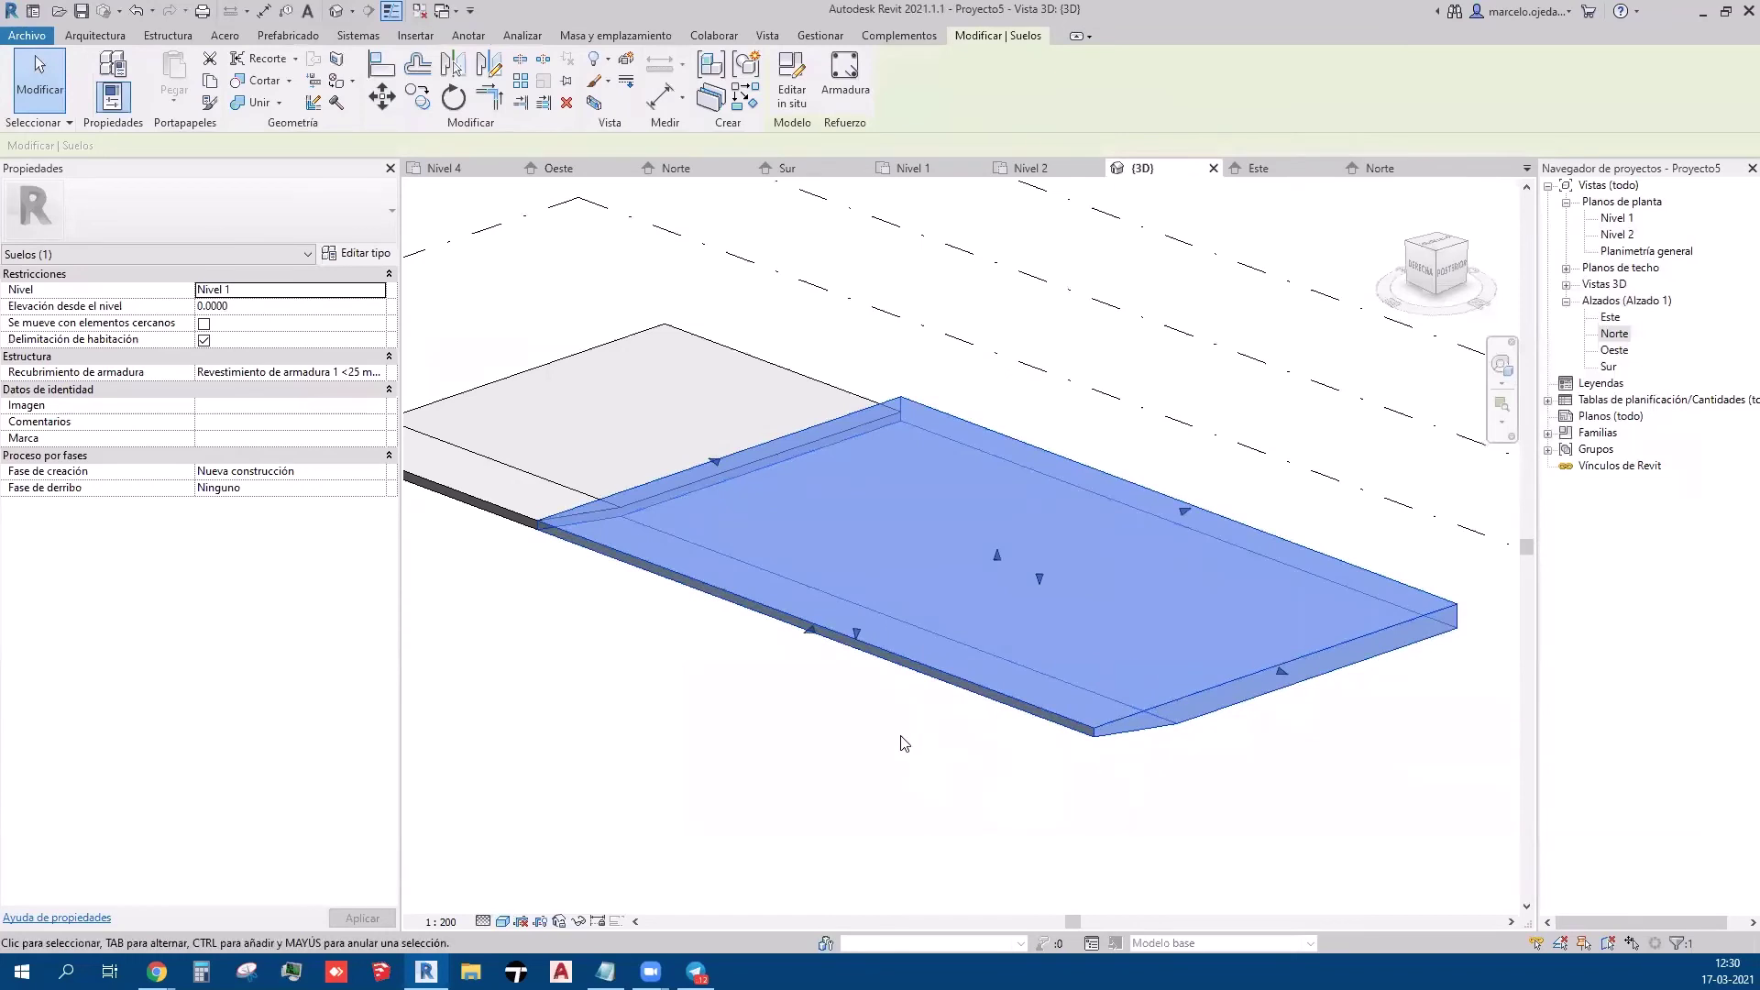
pyautogui.moveTo(904, 734); pyautogui.dragTo(1052, 746, button='middle')
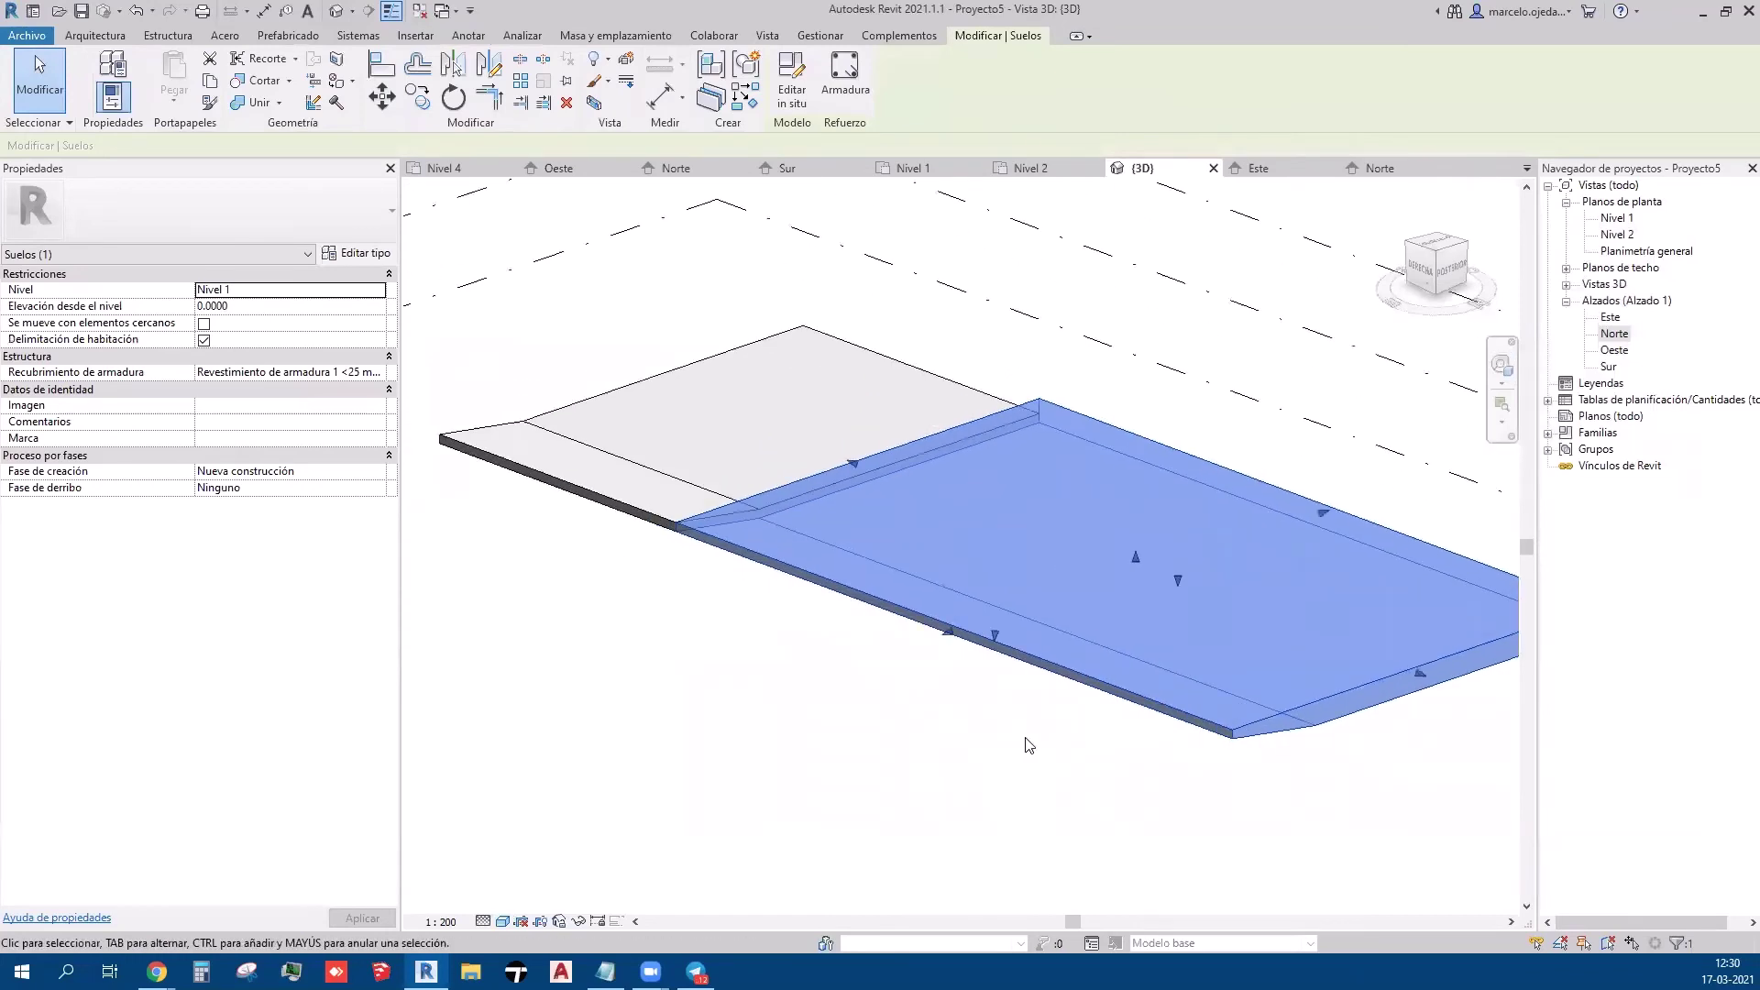
pyautogui.click(1028, 745)
pyautogui.click(855, 601)
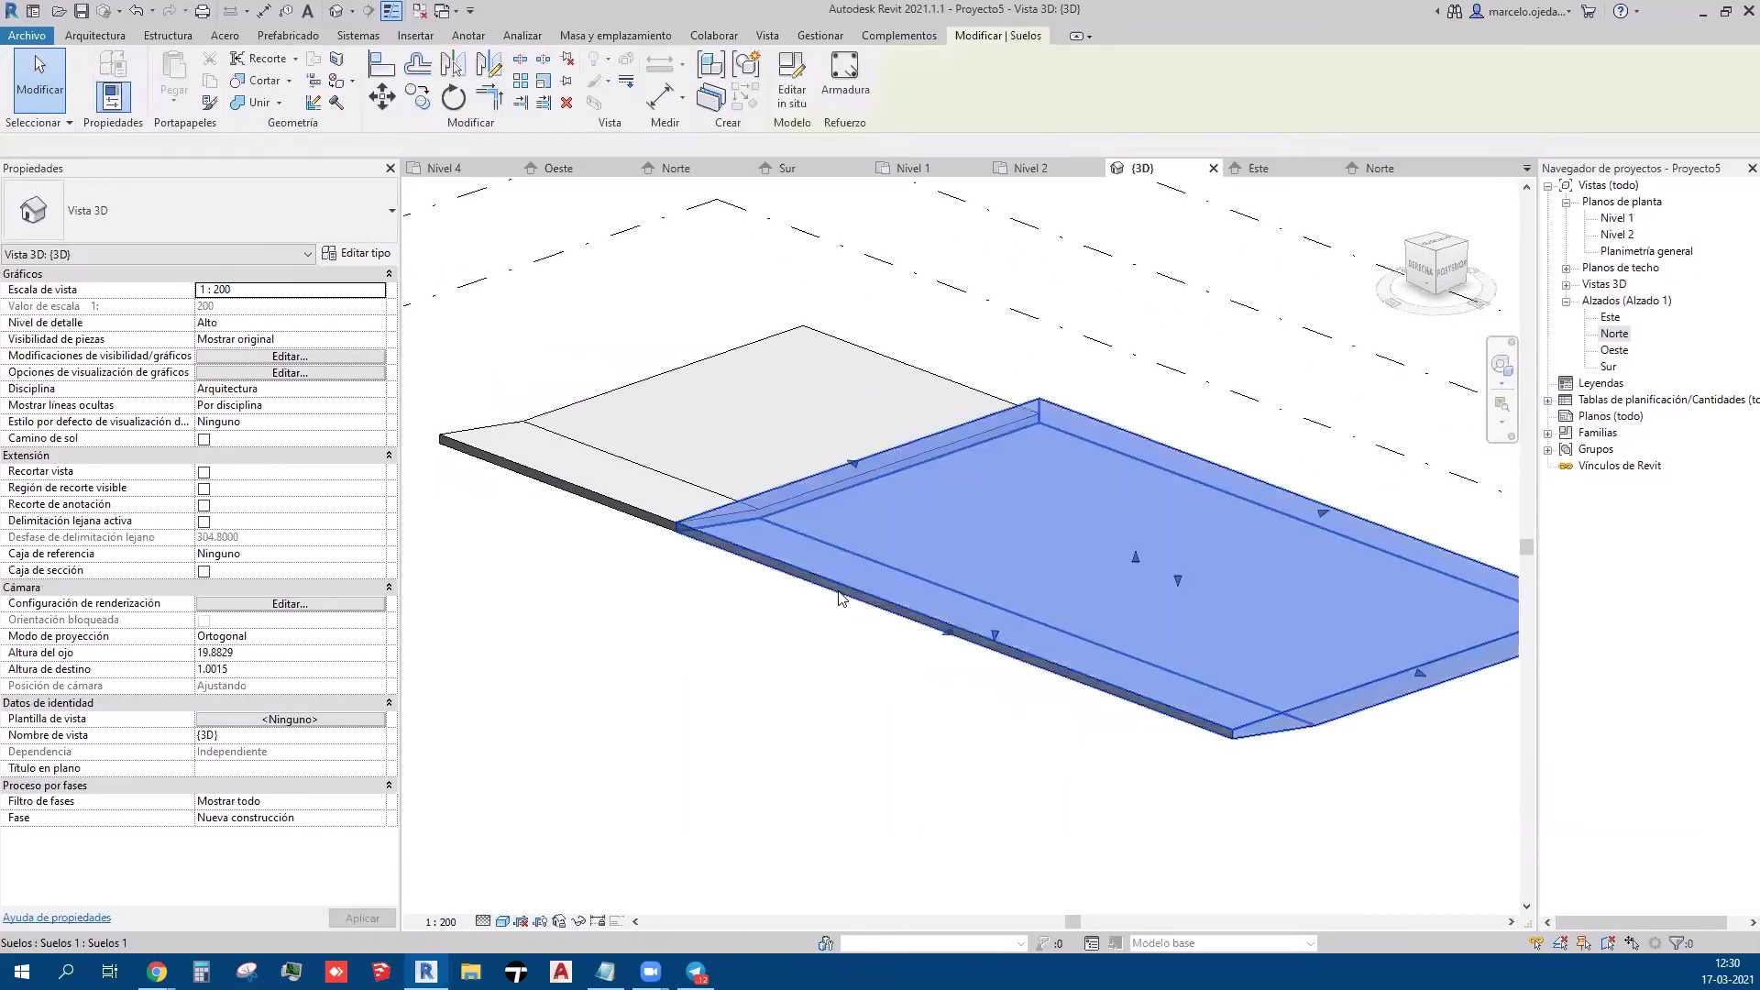
pyautogui.scroll(-3, 739, 625)
pyautogui.moveTo(833, 612); pyautogui.dragTo(1119, 578)
pyautogui.click(1072, 707)
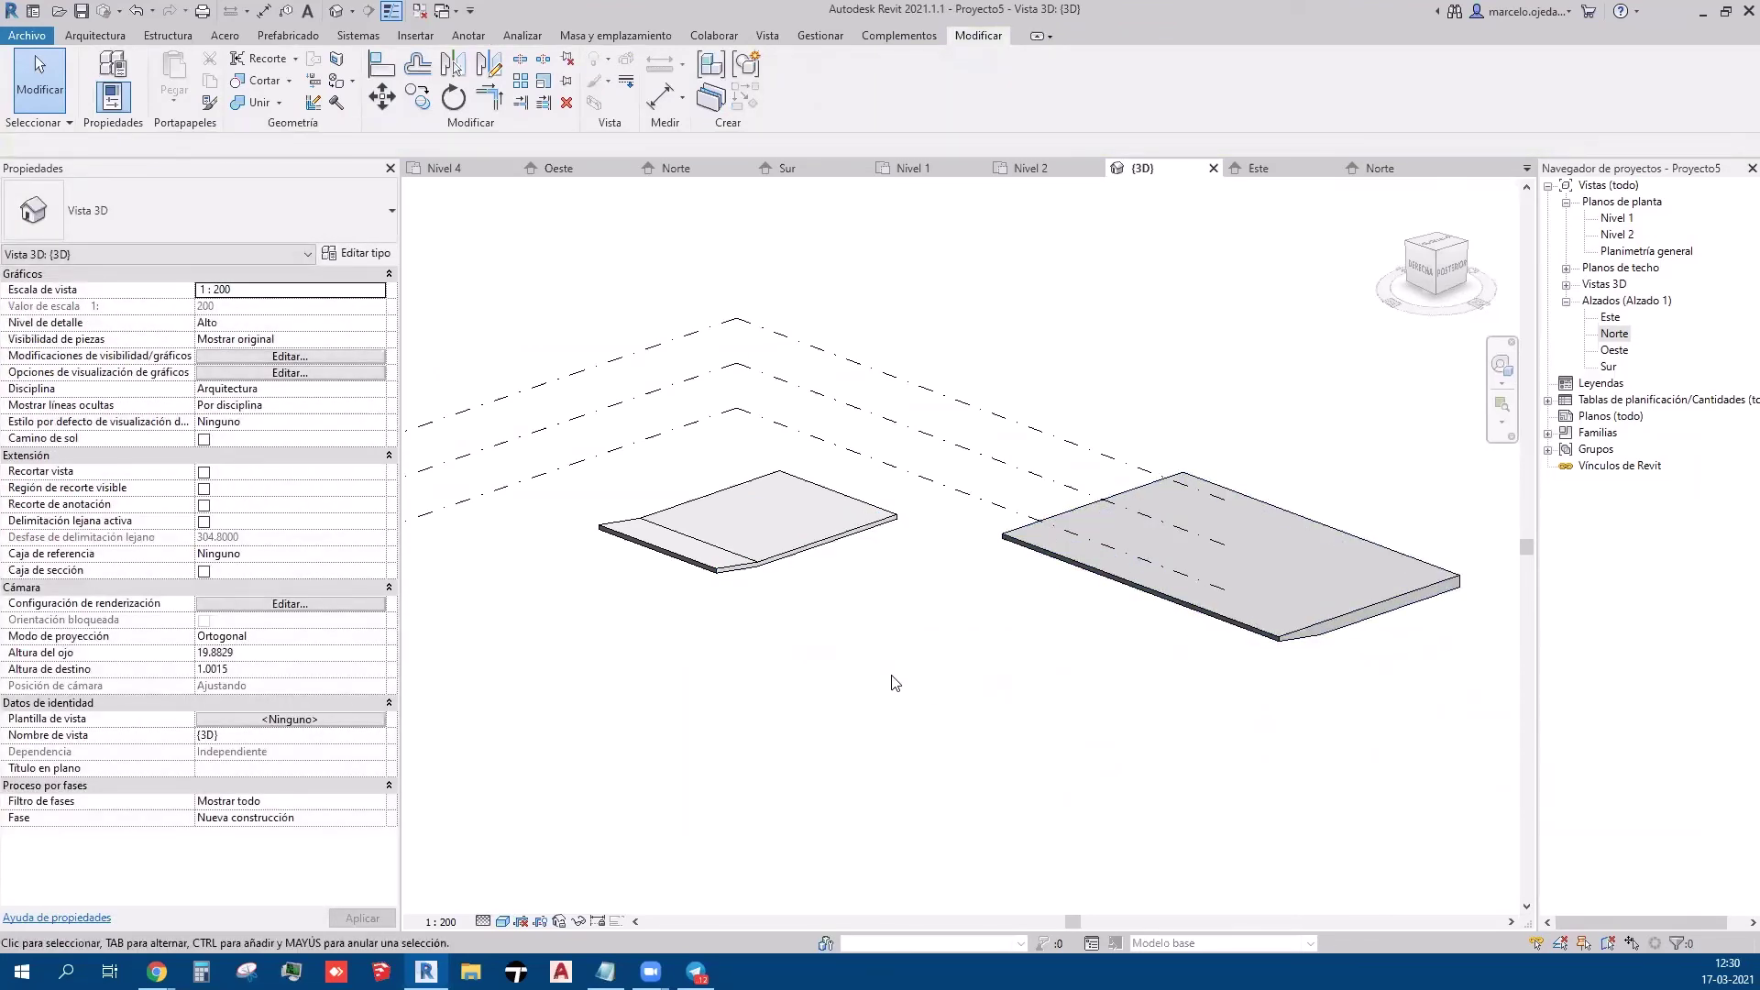
# - Reopen the moved floor for in-place editing and open its extrusion sketch
pyautogui.moveTo(1145, 694); pyautogui.dragTo(585, 684, button='middle')
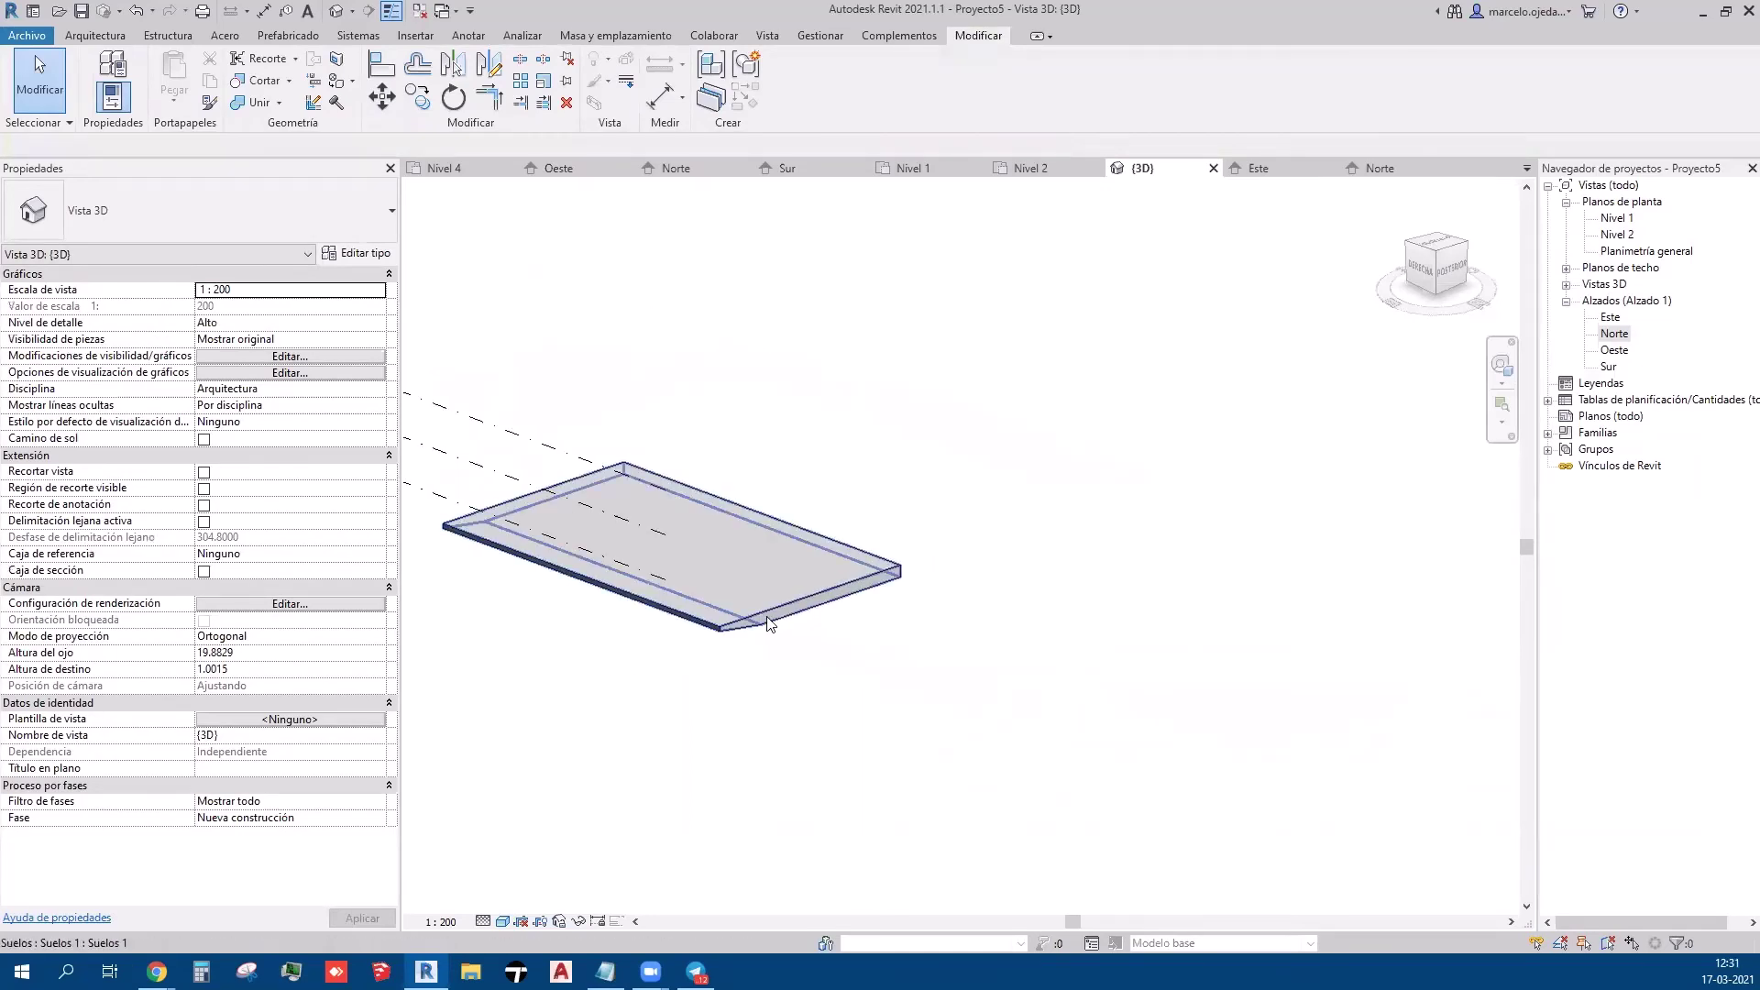
pyautogui.click(768, 623)
pyautogui.click(787, 91)
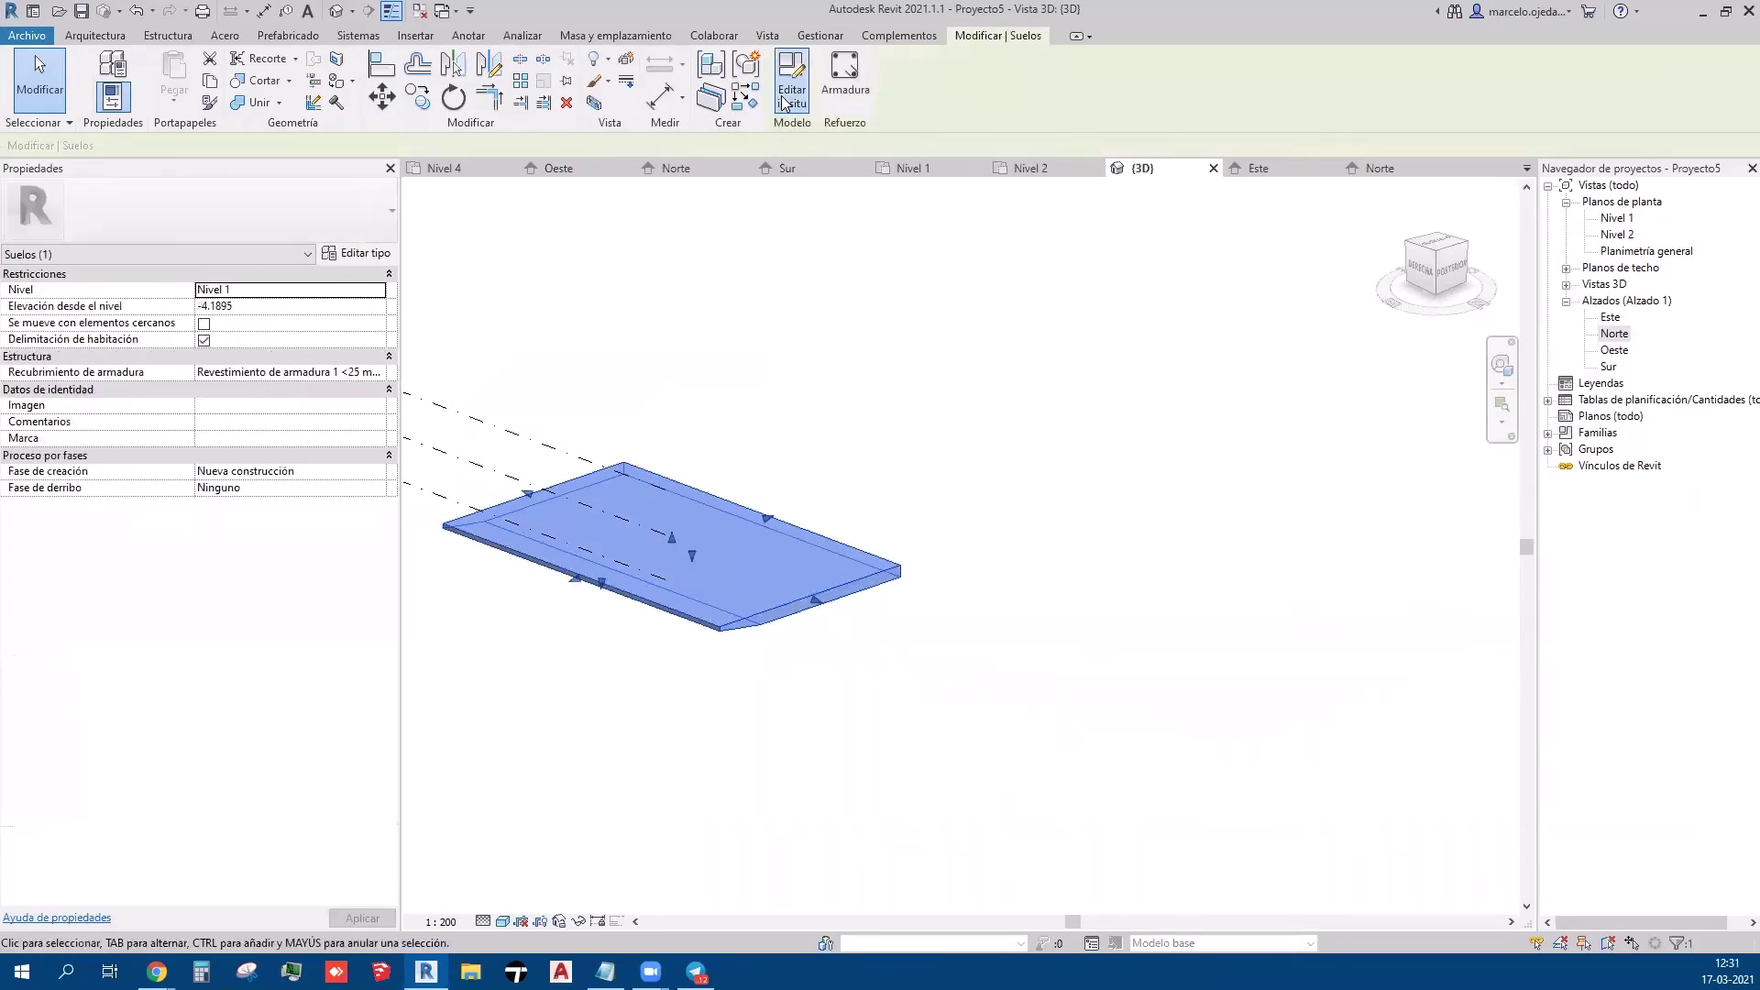
pyautogui.click(804, 594)
pyautogui.click(682, 102)
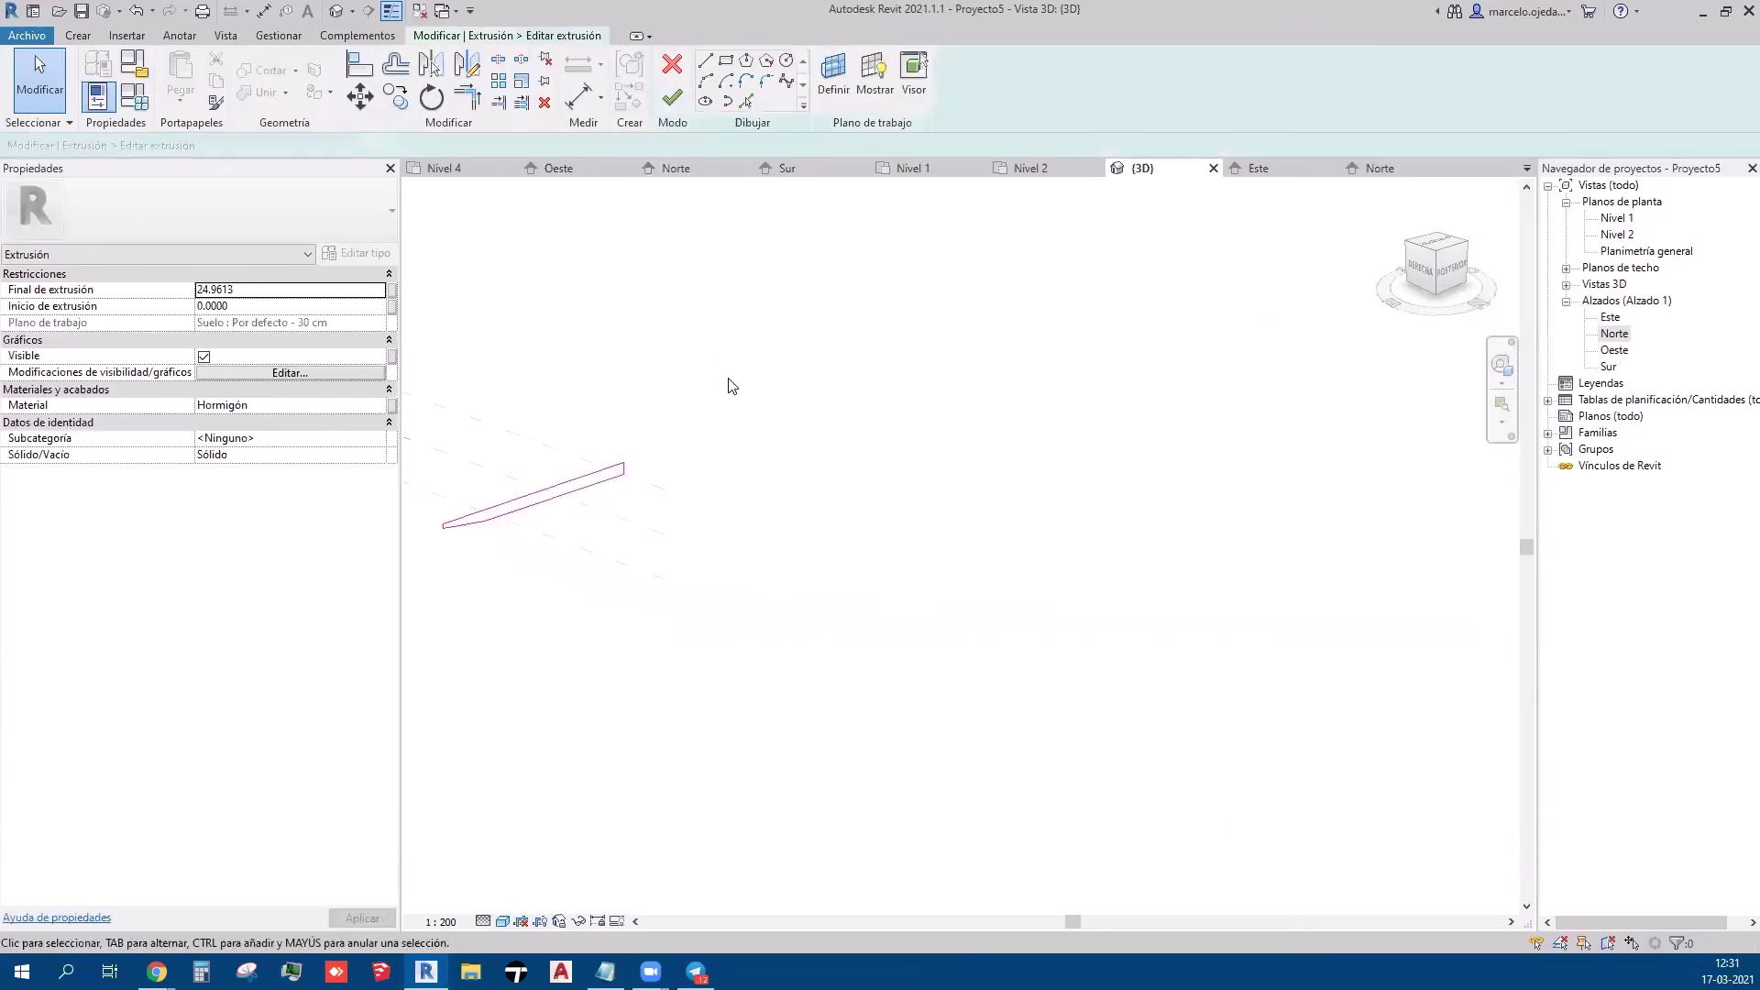
# - Raise the upper corner at the profile's thick end to steepen the top slope, and finish the sketch
pyautogui.scroll(3, 527, 509)
pyautogui.moveTo(546, 540); pyautogui.dragTo(839, 565, button='middle')
pyautogui.scroll(2, 816, 540)
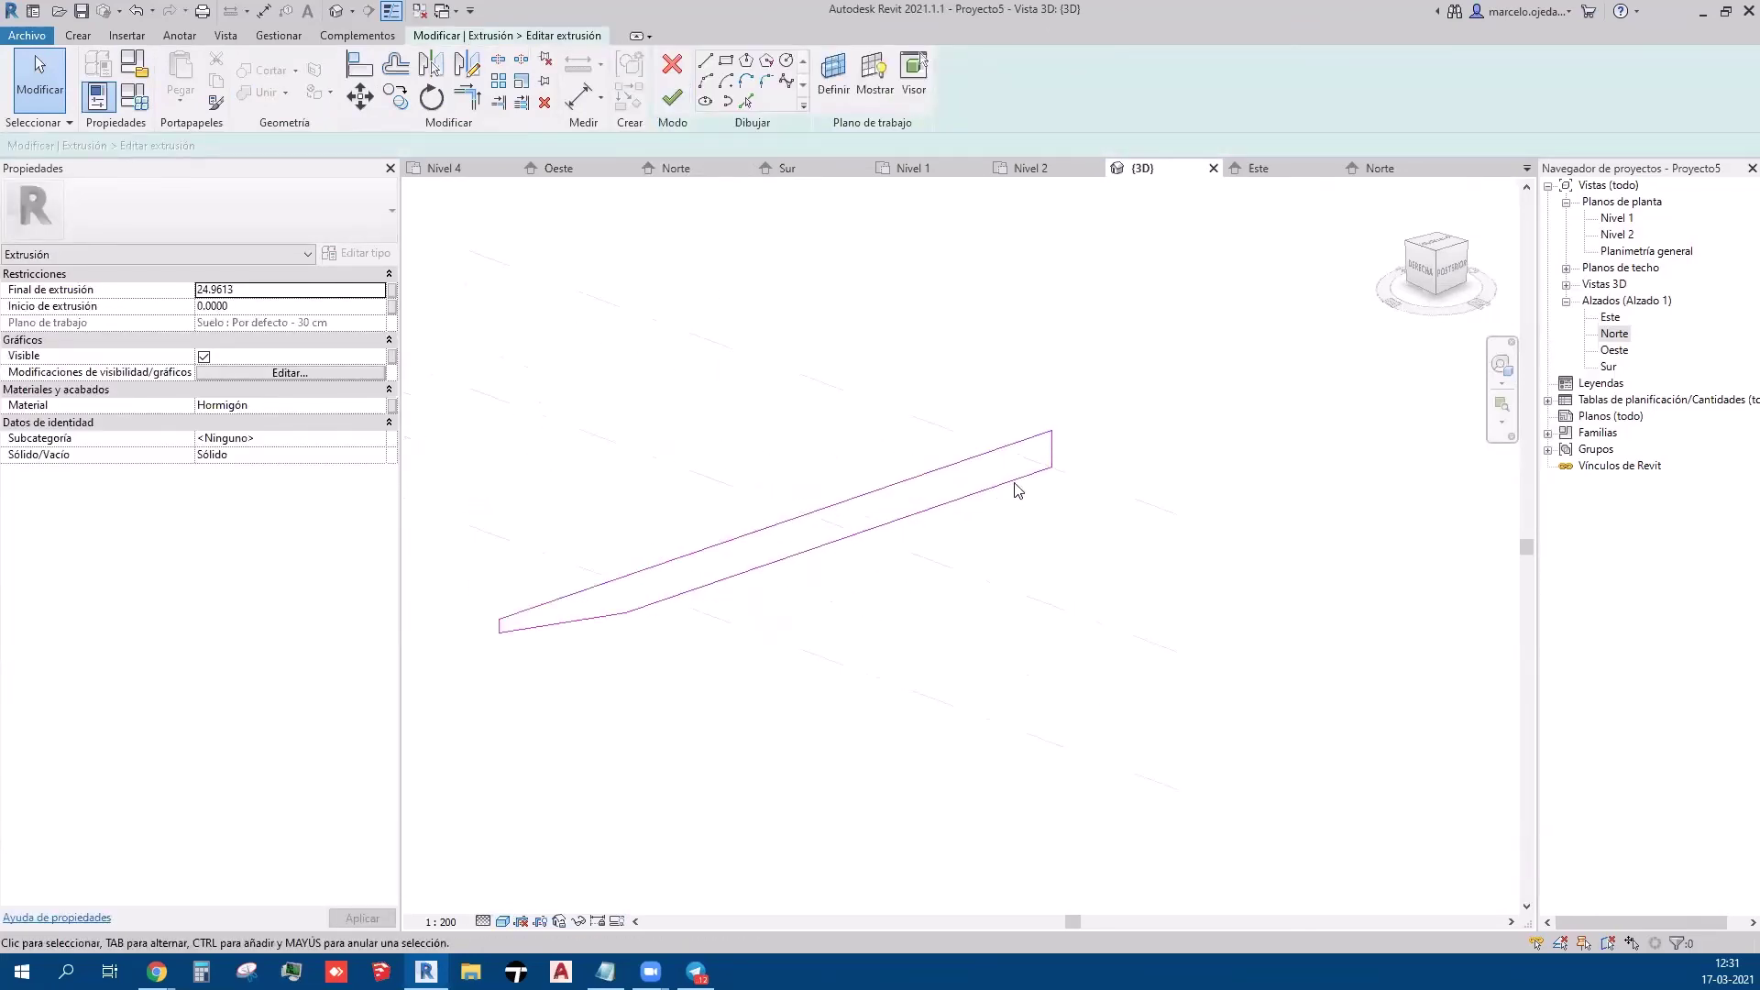
pyautogui.click(1045, 427)
pyautogui.moveTo(1045, 427); pyautogui.dragTo(1051, 321)
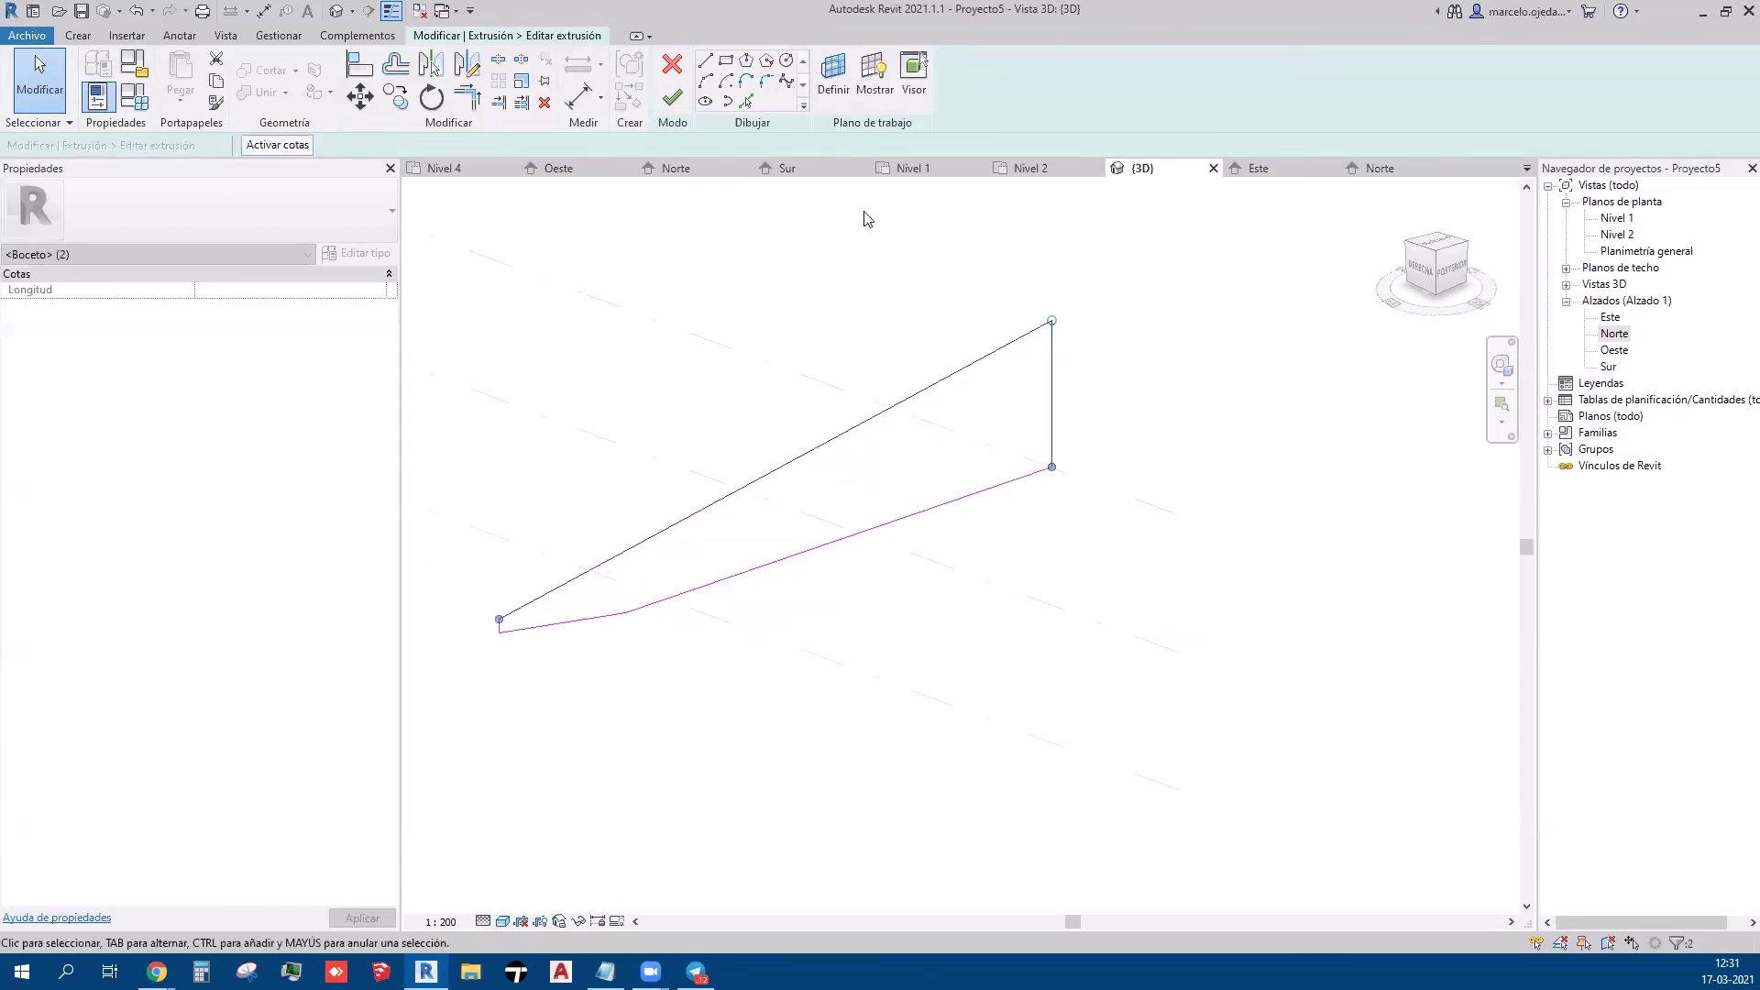
pyautogui.click(671, 97)
pyautogui.scroll(-4, 896, 562)
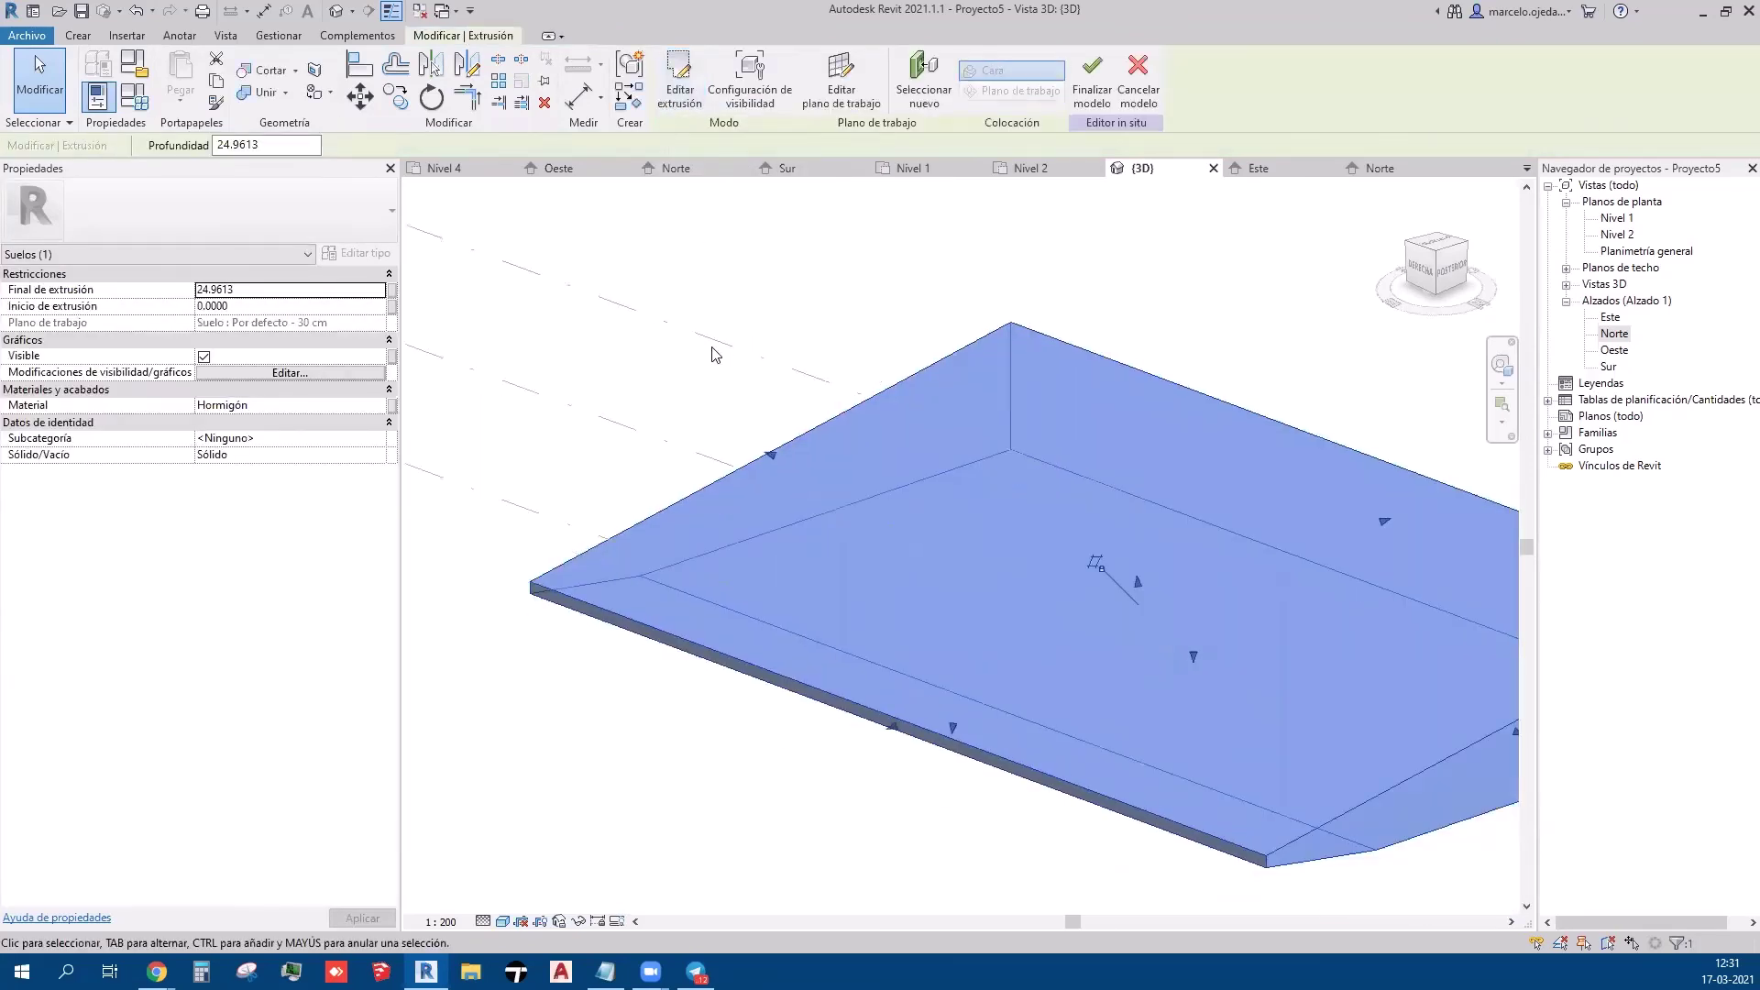
# - Shorten the extrusion to about 23.12 m by pulling in its end face
pyautogui.click(1060, 731)
pyautogui.keyDown('shift'); pyautogui.moveTo(1059, 612); pyautogui.dragTo(1097, 698, button='middle'); pyautogui.keyUp('shift')
pyautogui.scroll(-3, 1099, 699)
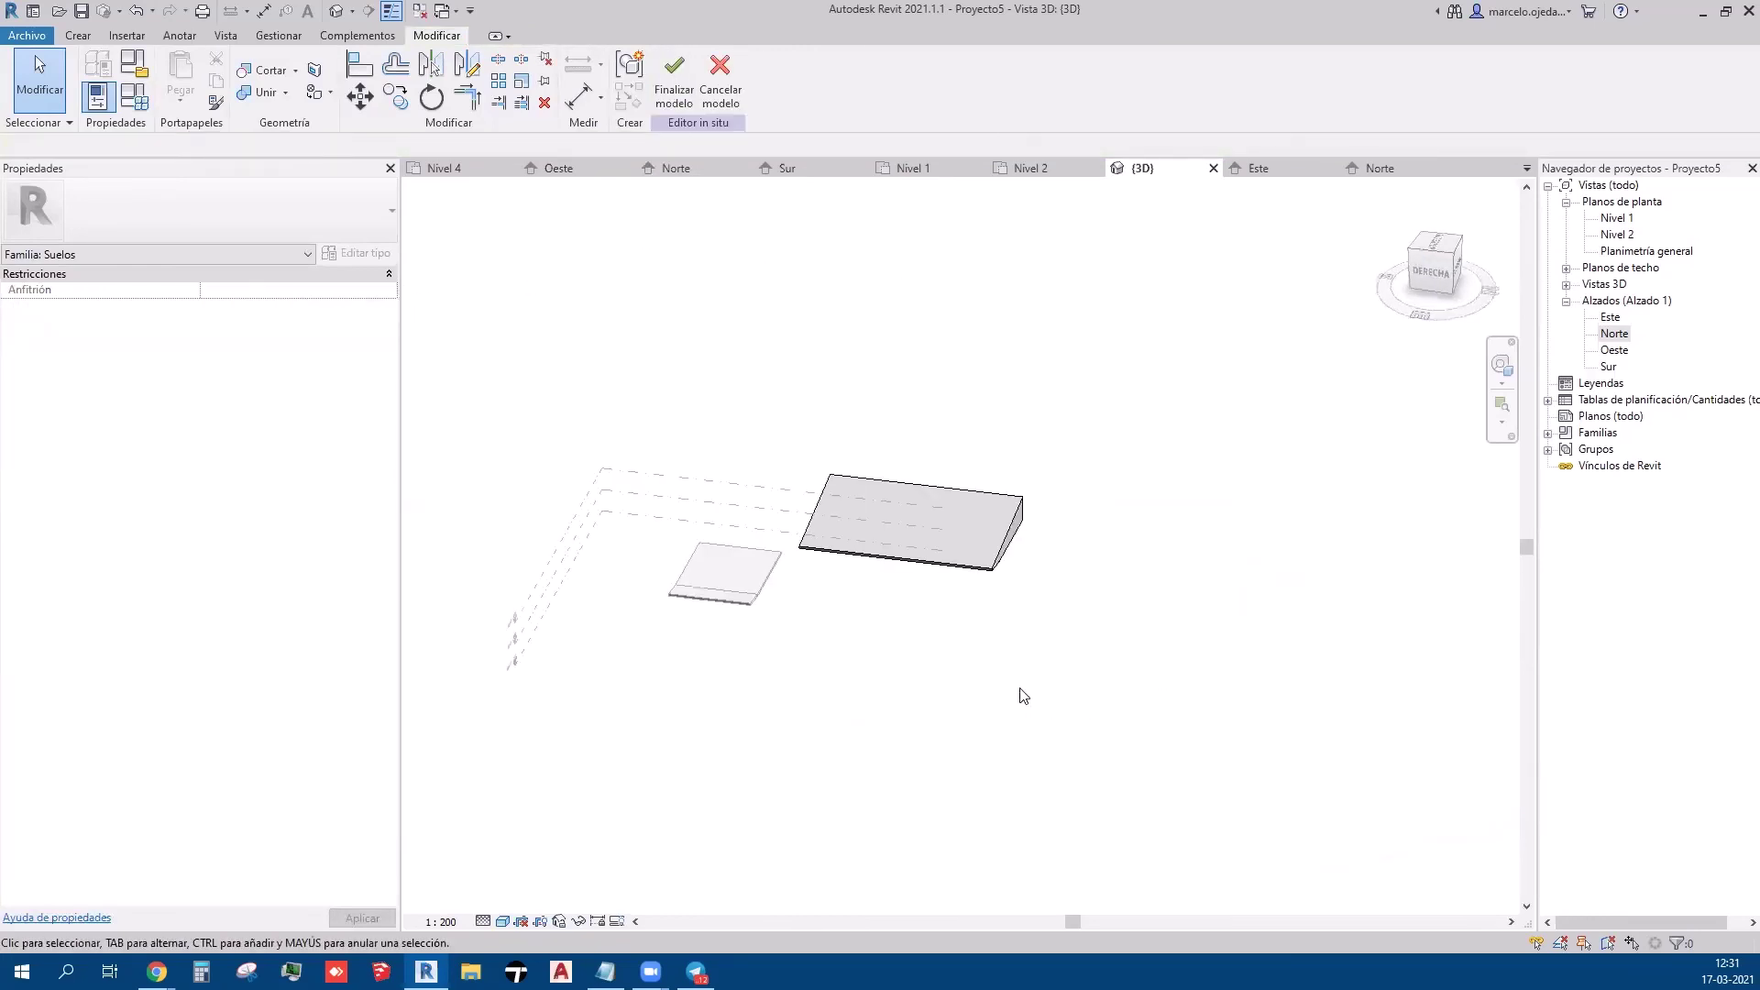
pyautogui.moveTo(896, 623); pyautogui.dragTo(959, 761, button='middle')
pyautogui.scroll(2, 942, 743)
pyautogui.click(902, 556)
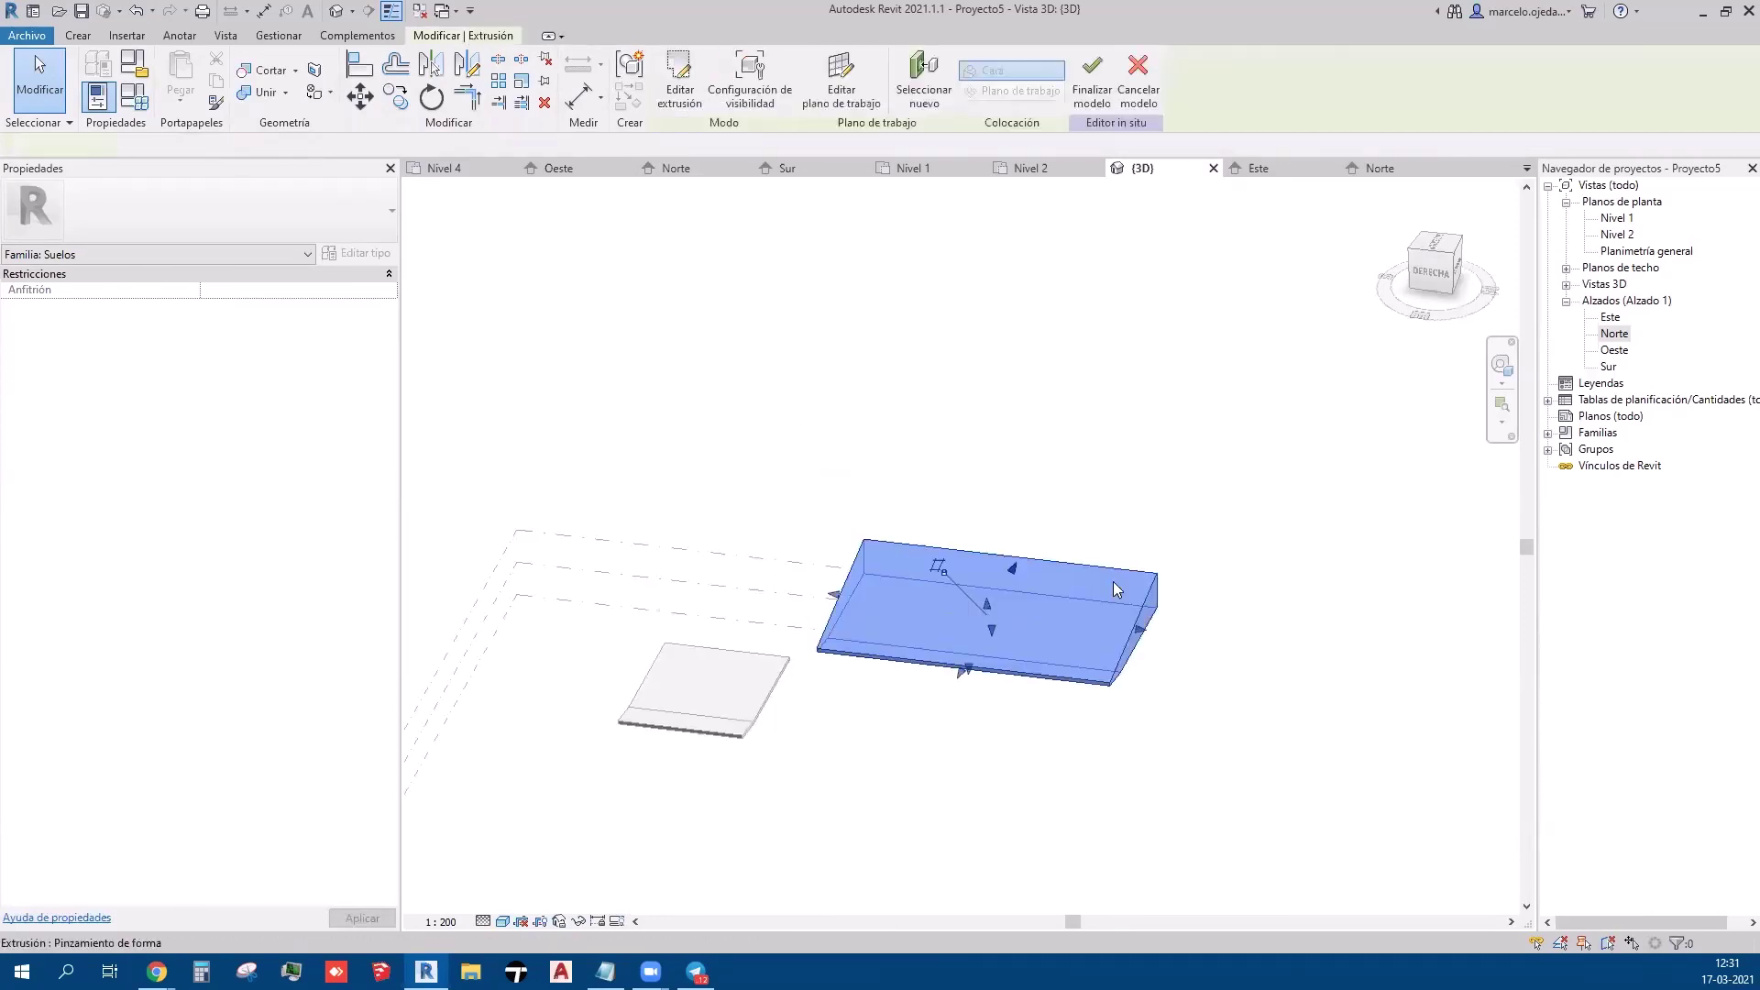
pyautogui.scroll(3, 1113, 582)
pyautogui.moveTo(1098, 658); pyautogui.dragTo(900, 646)
pyautogui.press('Escape')
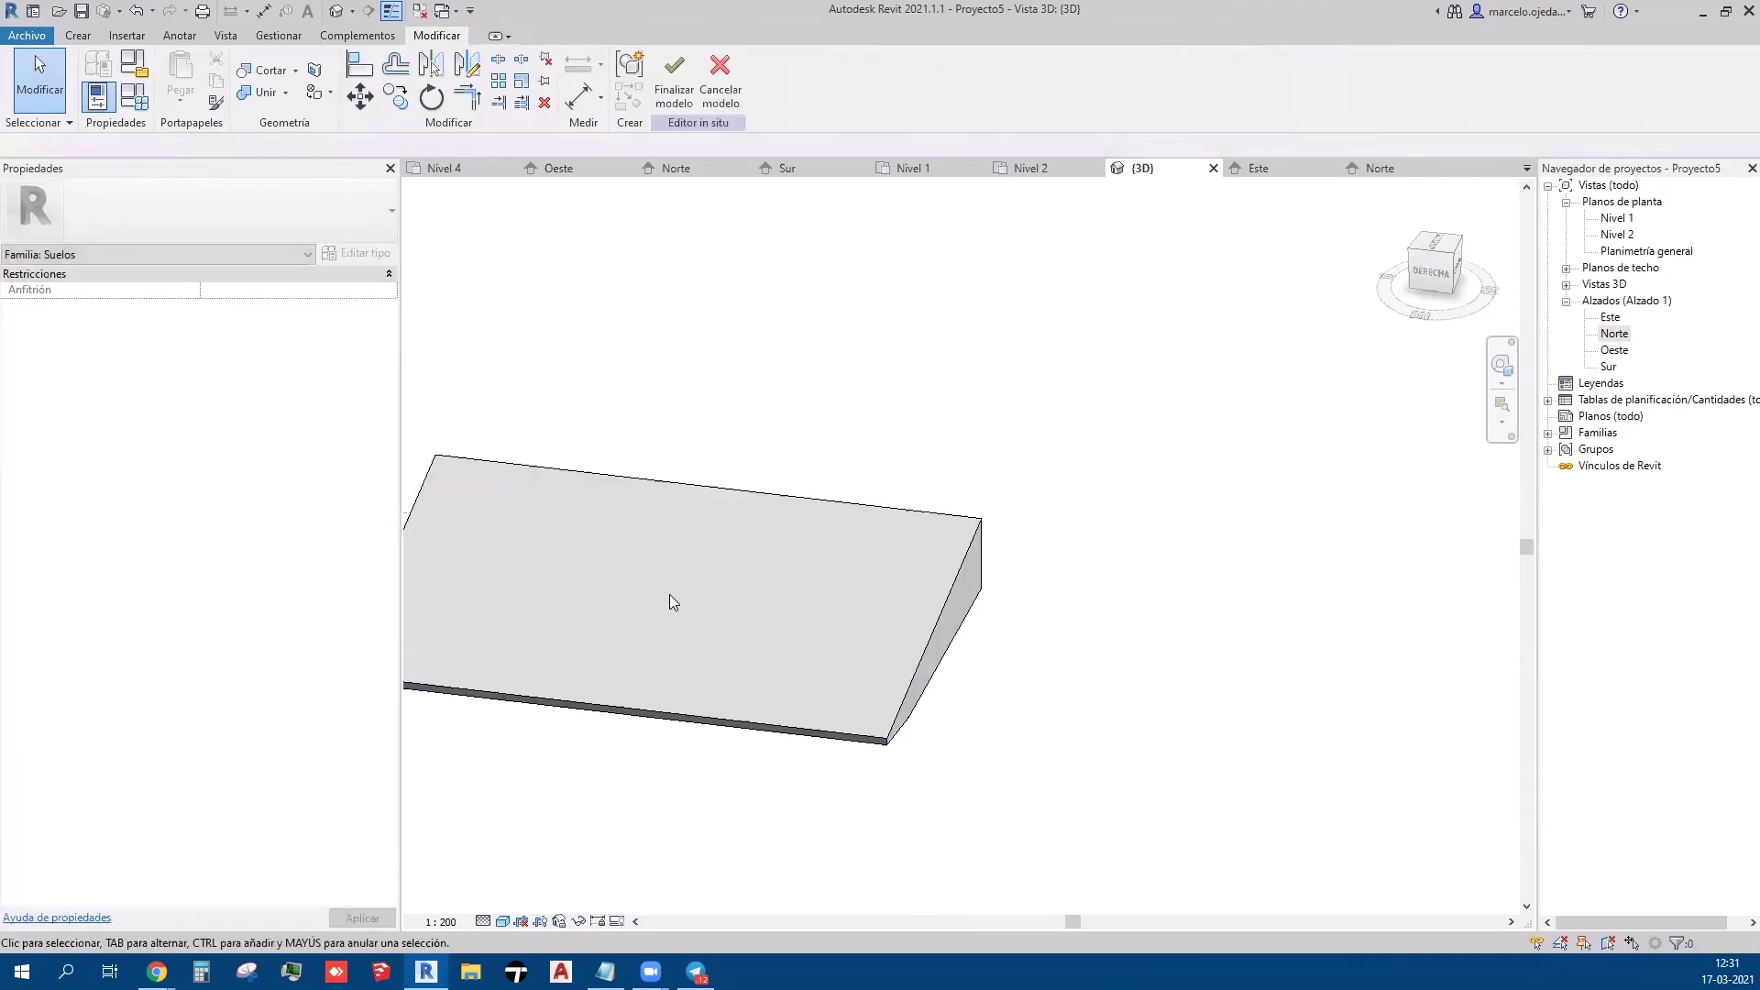
# - Stretch the extrusion's sloped top face upward to turn the slab into a tall block
pyautogui.keyDown('shift'); pyautogui.moveTo(938, 758); pyautogui.dragTo(786, 629, button='middle'); pyautogui.keyUp('shift')
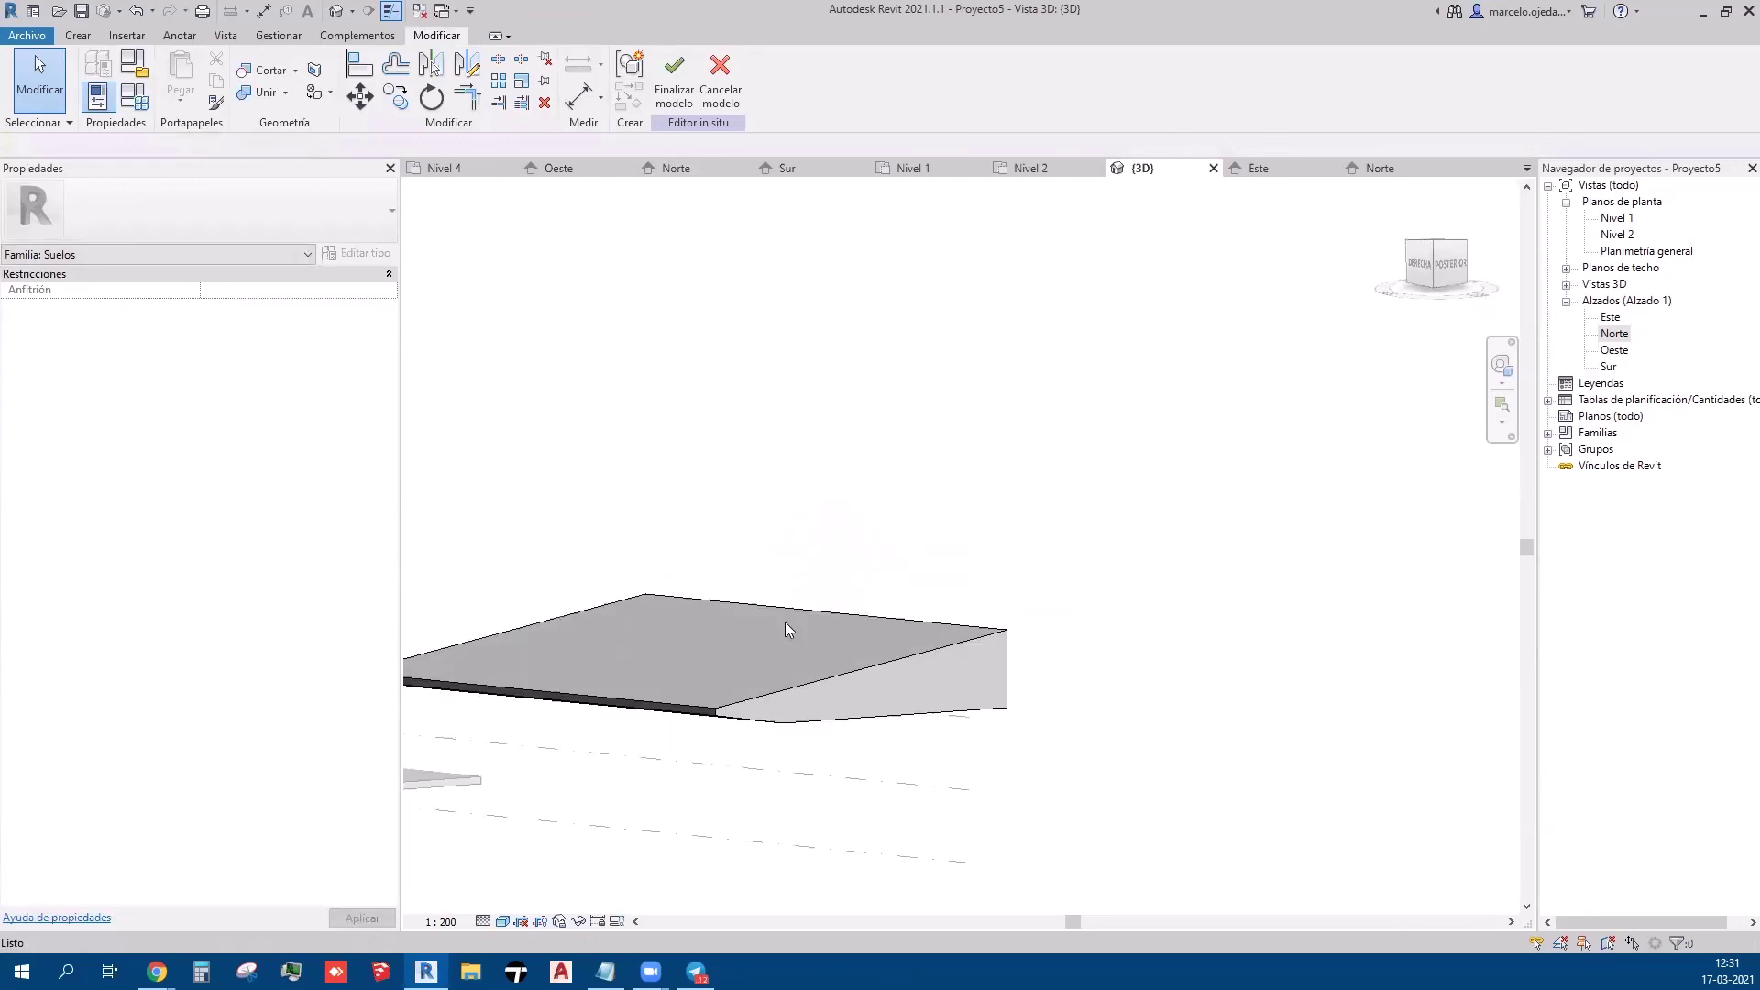
pyautogui.click(794, 681)
pyautogui.moveTo(675, 645); pyautogui.dragTo(676, 468)
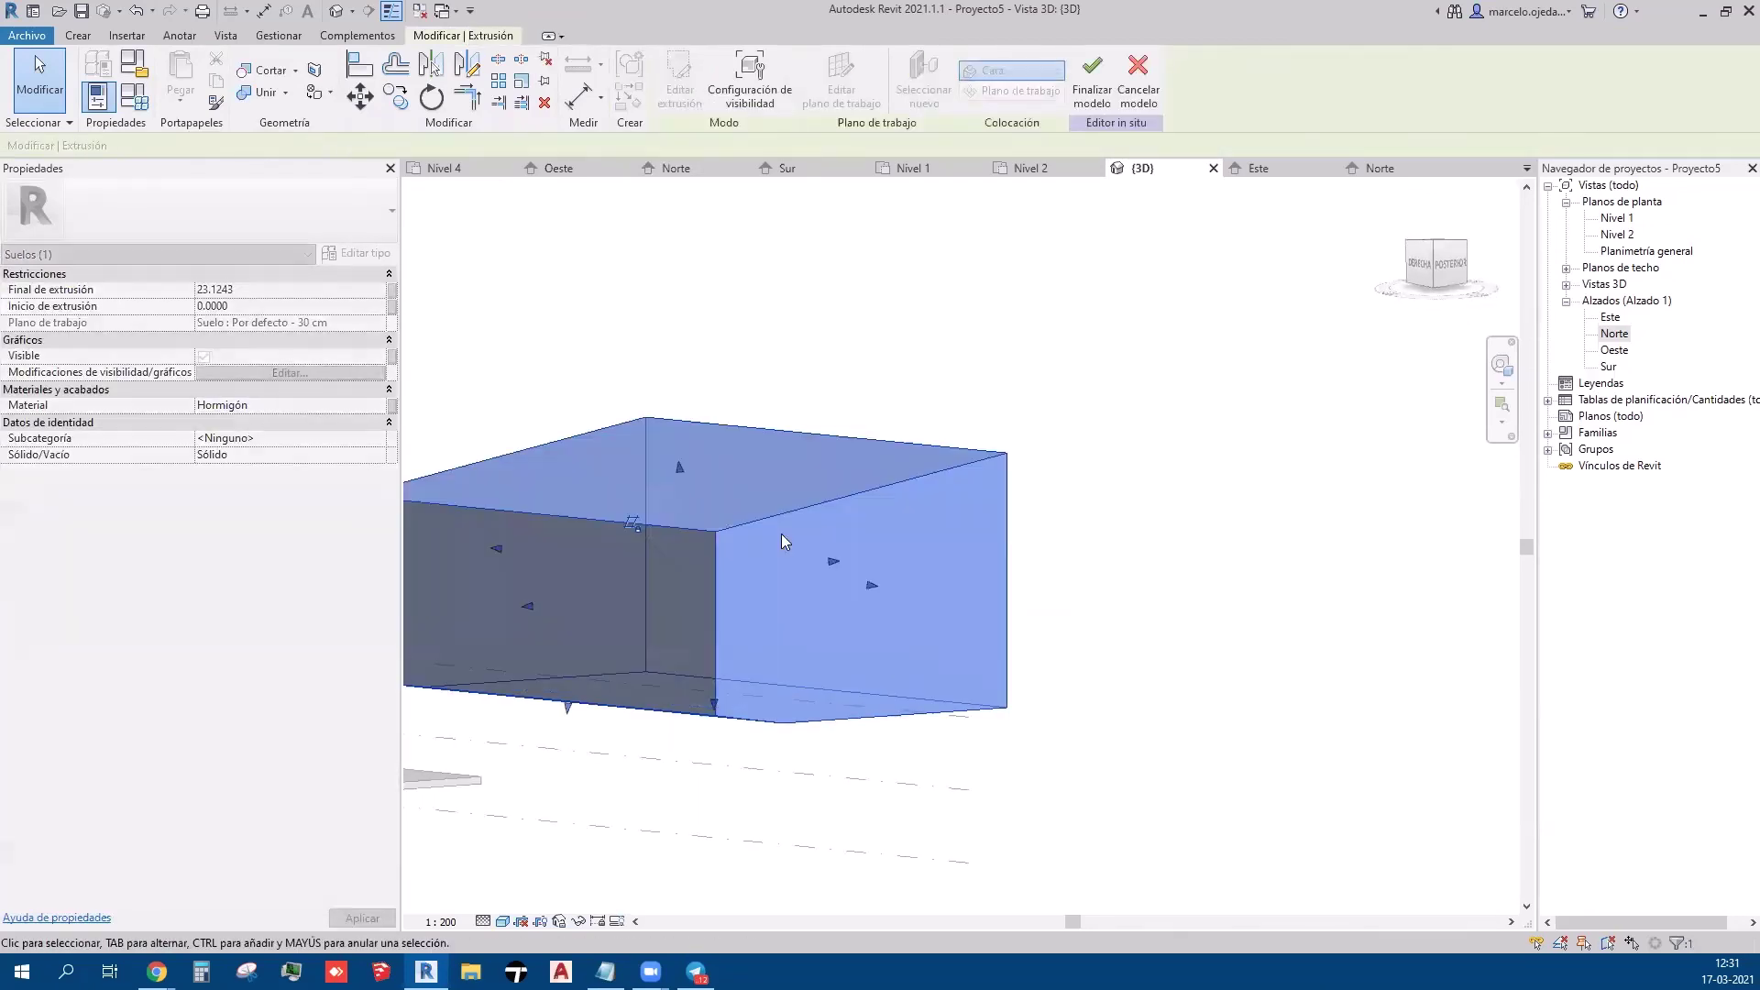
pyautogui.click(1321, 734)
pyautogui.scroll(-1, 1320, 735)
# - Review the raised block beside the original slab and finish the in-place model
pyautogui.keyDown('shift'); pyautogui.moveTo(1041, 724); pyautogui.dragTo(1351, 757, button='middle'); pyautogui.keyUp('shift')
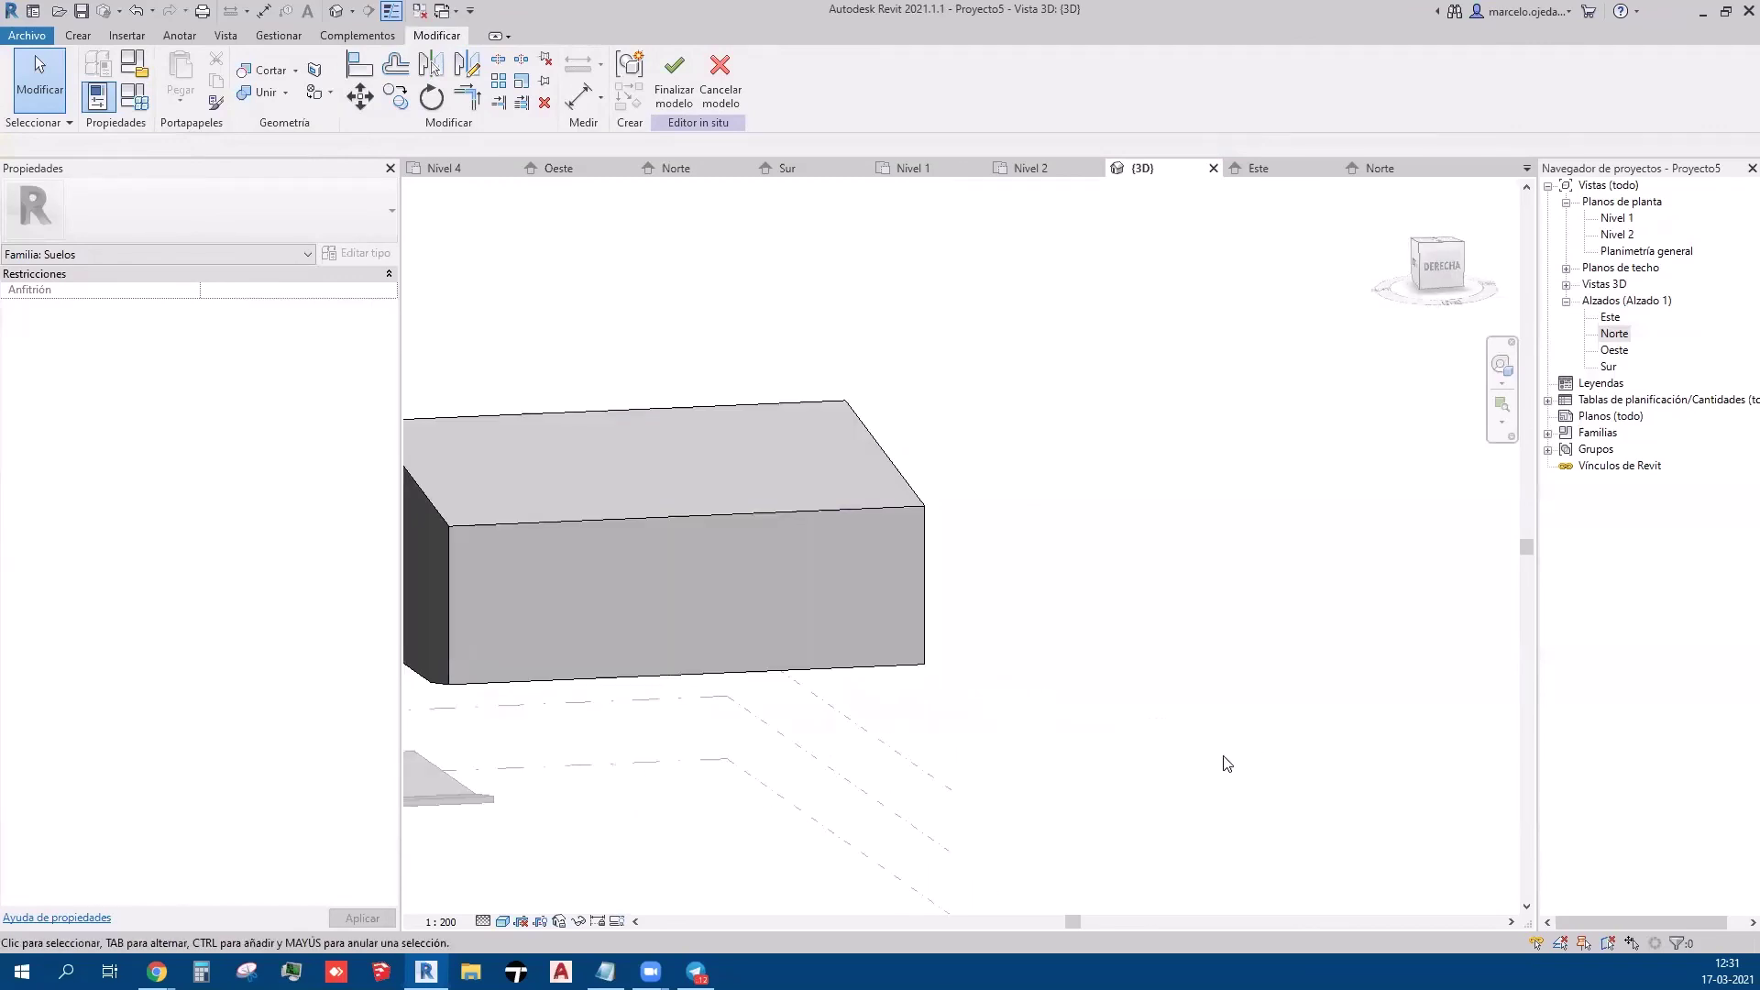
pyautogui.scroll(-4, 1221, 755)
pyautogui.scroll(-1, 1100, 706)
pyautogui.scroll(4, 1041, 715)
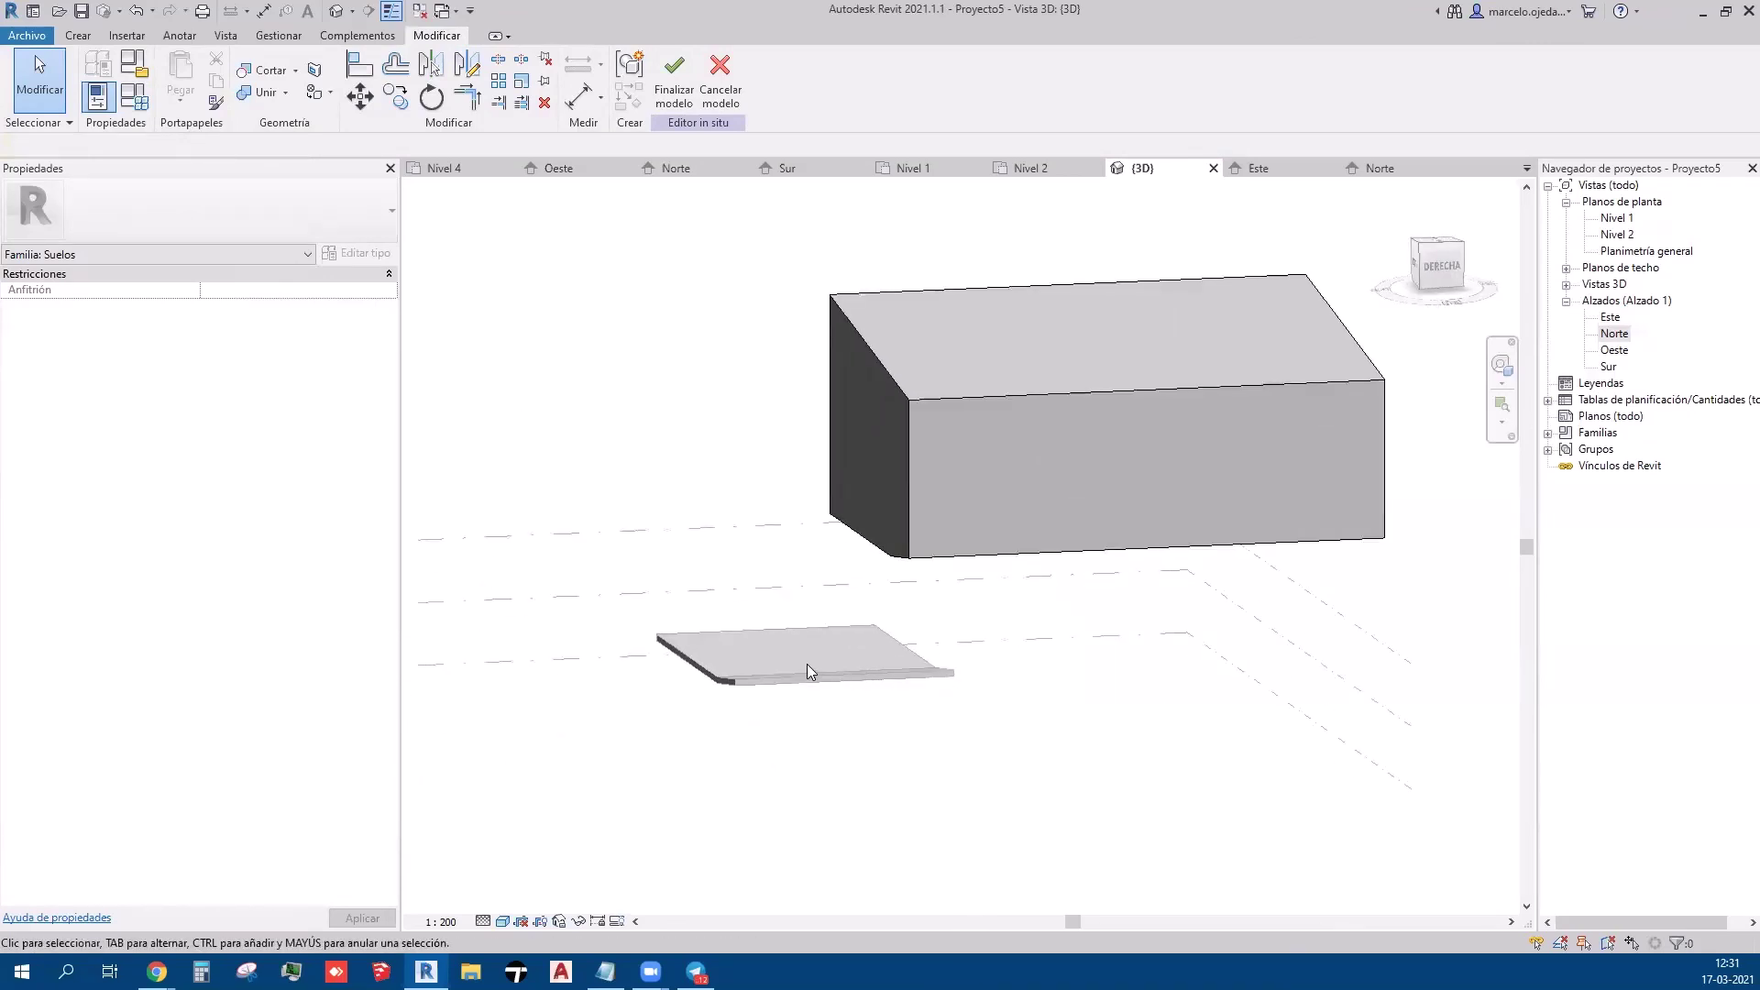
pyautogui.click(675, 91)
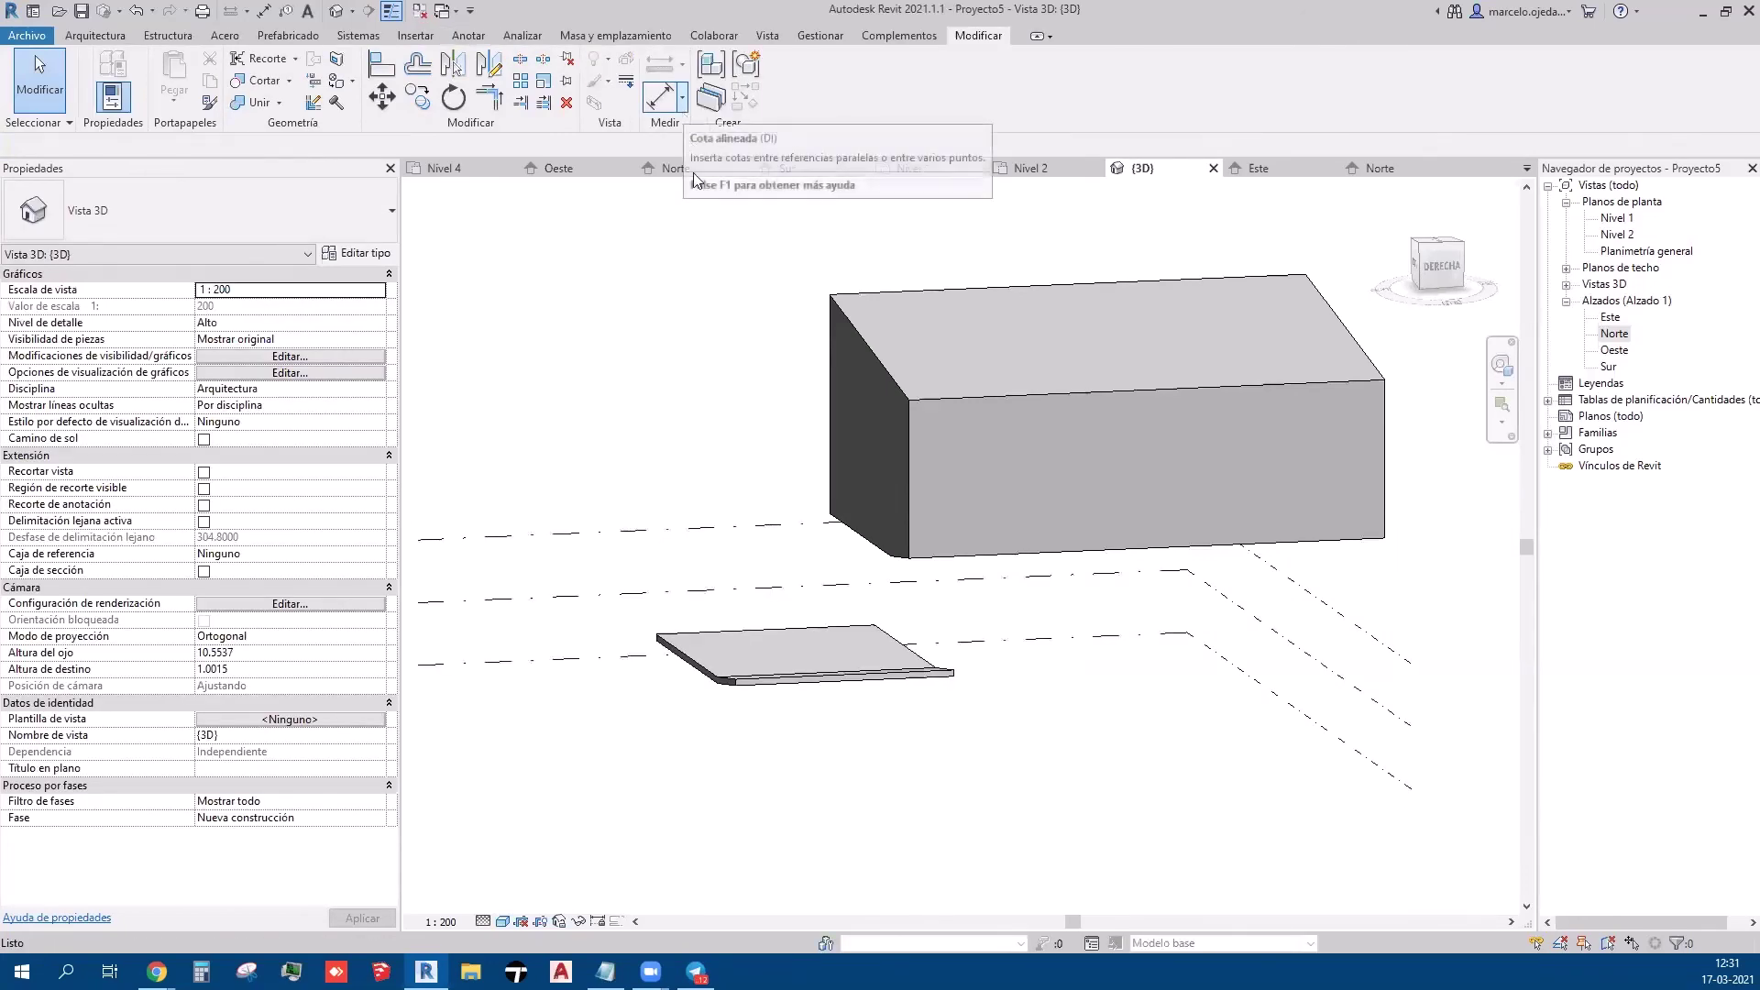
pyautogui.scroll(-3, 597, 391)
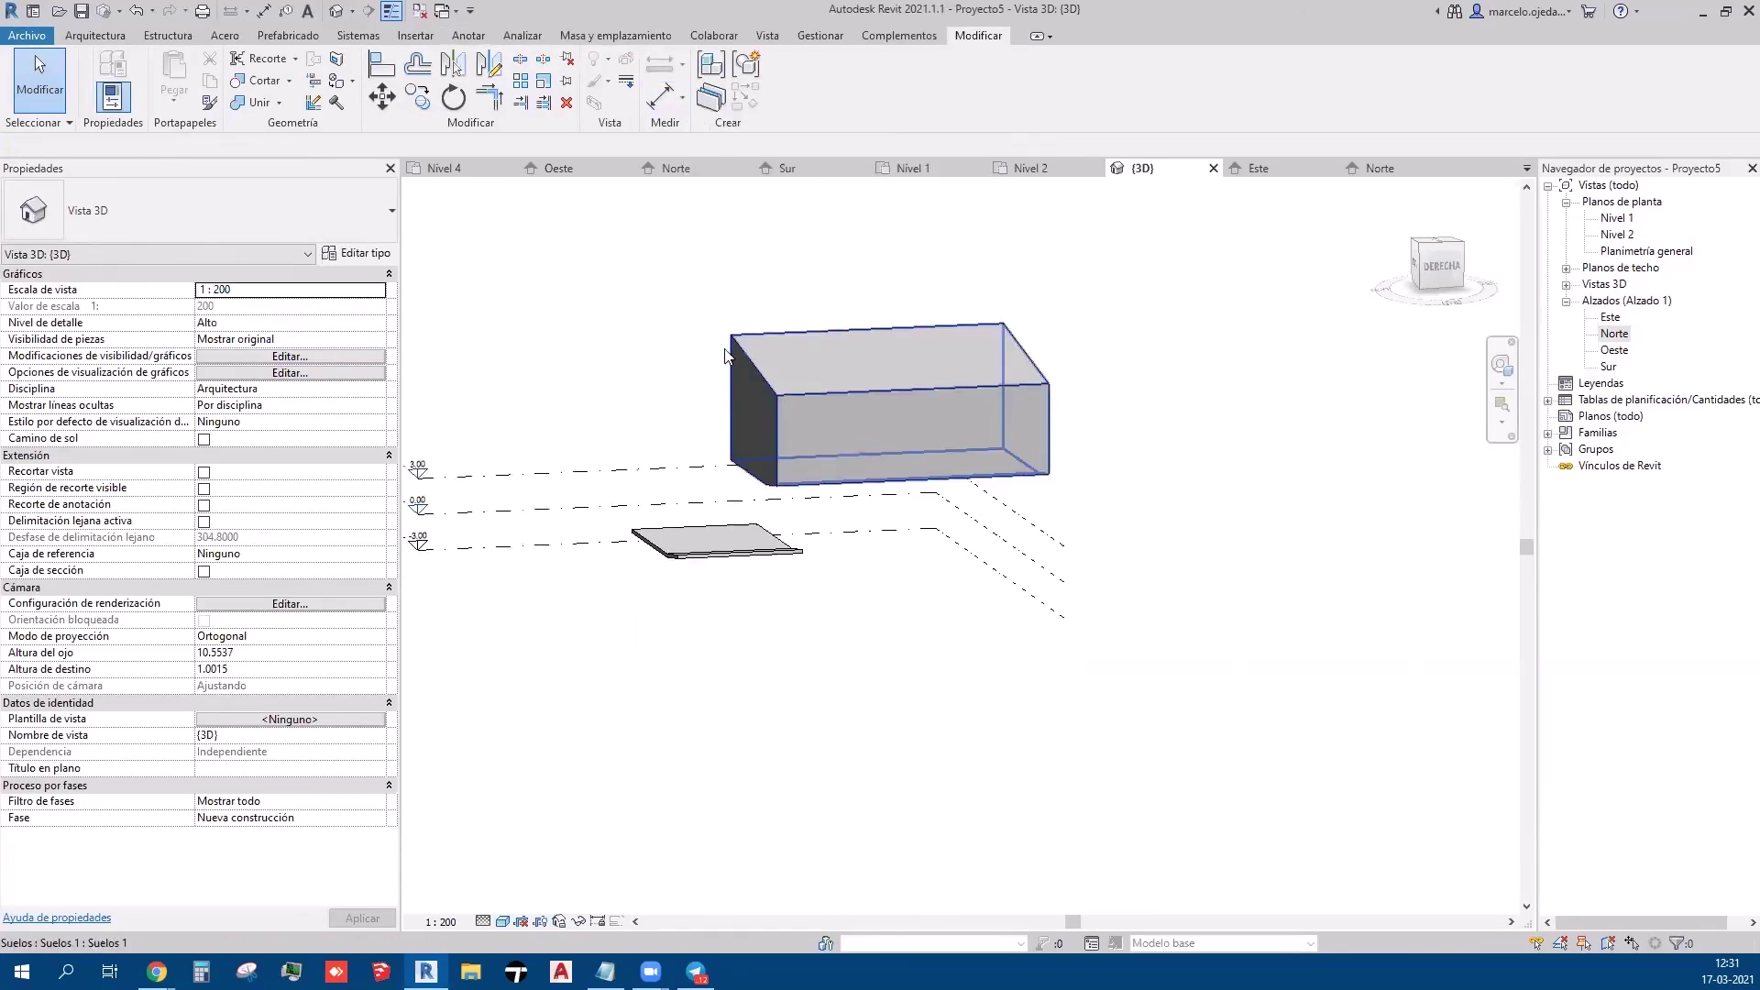